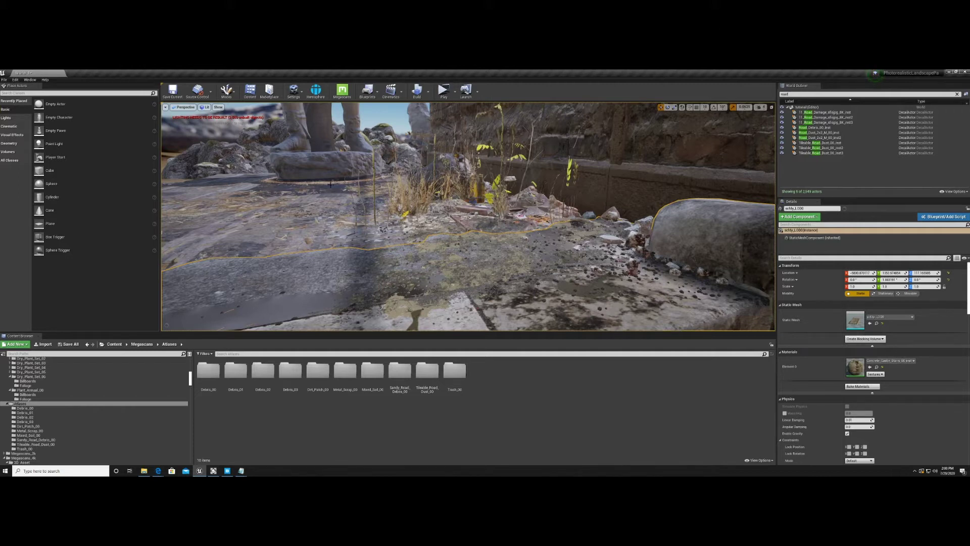
# Step: Browse the dirt debris decals in Quixel Bridge and return to the Unreal Editor level
pyautogui.click(227, 471)
pyautogui.scroll(-6, 392, 324)
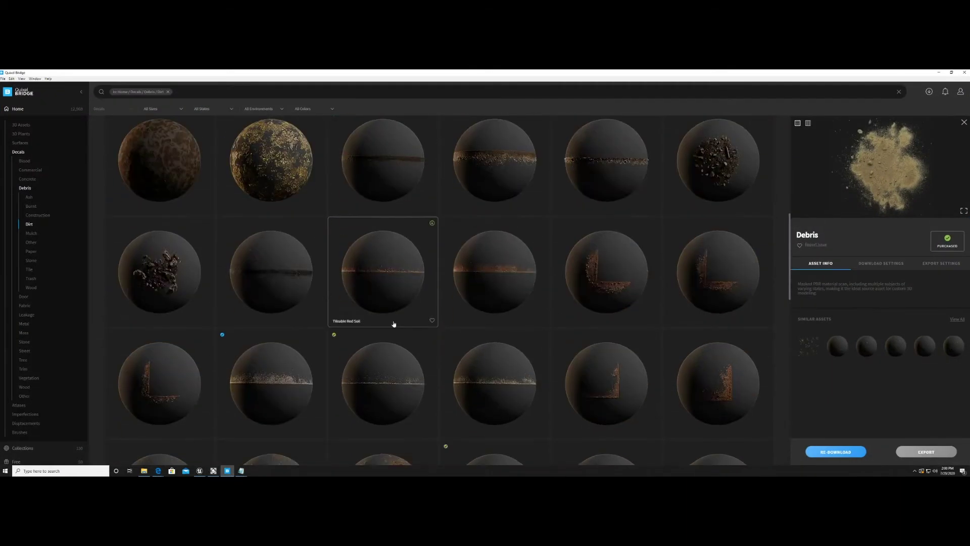
pyautogui.scroll(-3, 392, 324)
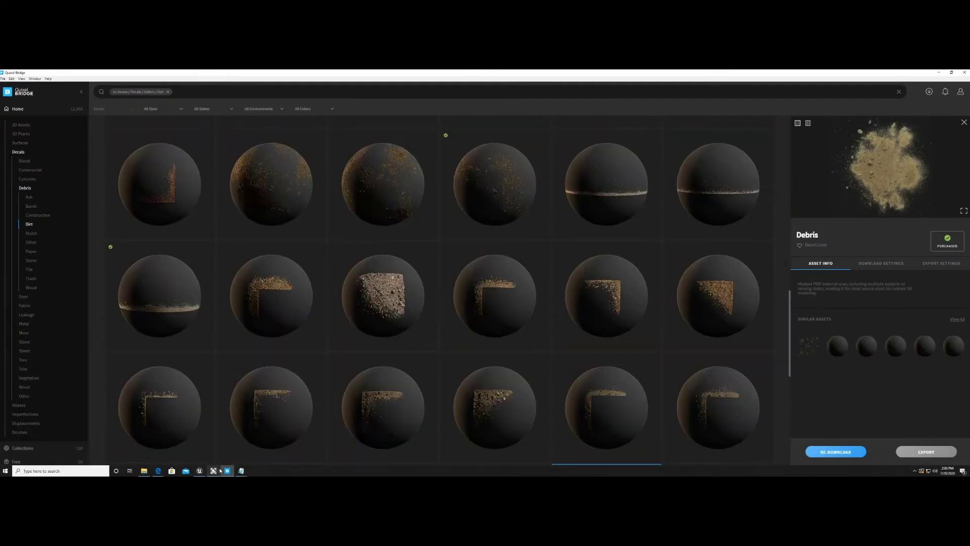
pyautogui.click(200, 470)
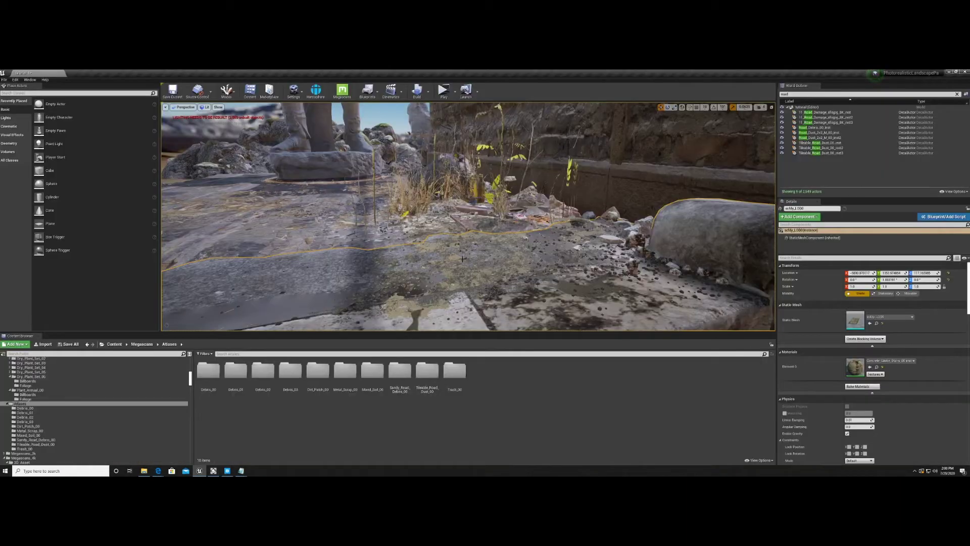
# Step: Select the HDRI Backdrop behind the statue and inspect its cubemap texture in the texture editor
pyautogui.moveTo(463, 259)
pyautogui.mouseDown(button='right')
pyautogui.moveTo(475, 258)
pyautogui.moveTo(473, 295)
pyautogui.moveTo(469, 251)
pyautogui.mouseUp(button='right')
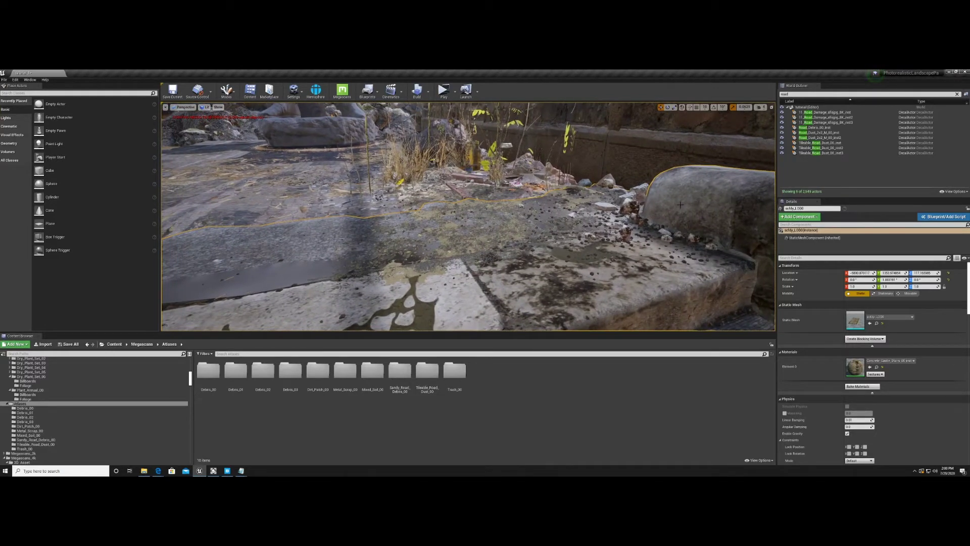
pyautogui.moveTo(680, 204); pyautogui.dragTo(668, 181, button='right')
pyautogui.click(444, 125)
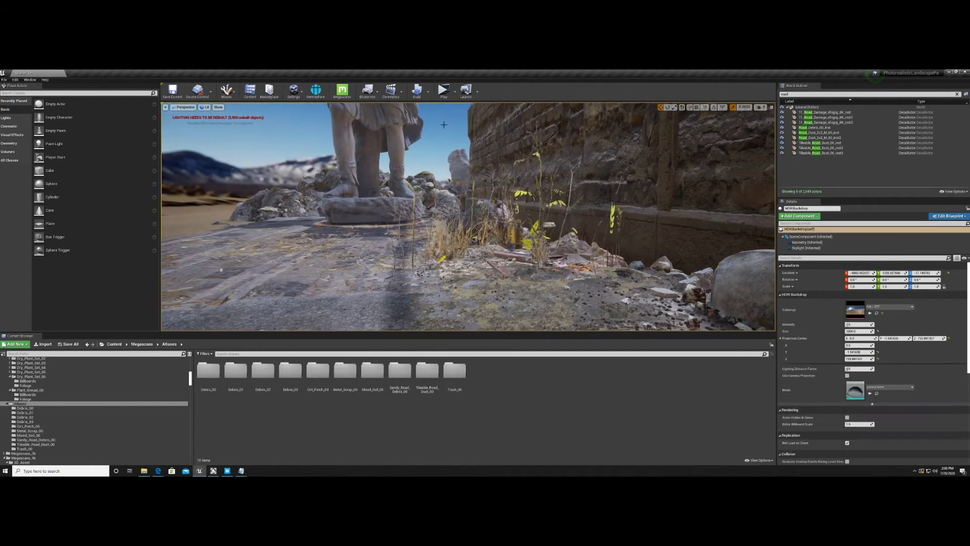
pyautogui.moveTo(291, 160)
pyautogui.mouseDown(button='right')
pyautogui.moveTo(263, 161)
pyautogui.moveTo(291, 161)
pyautogui.mouseUp(button='right')
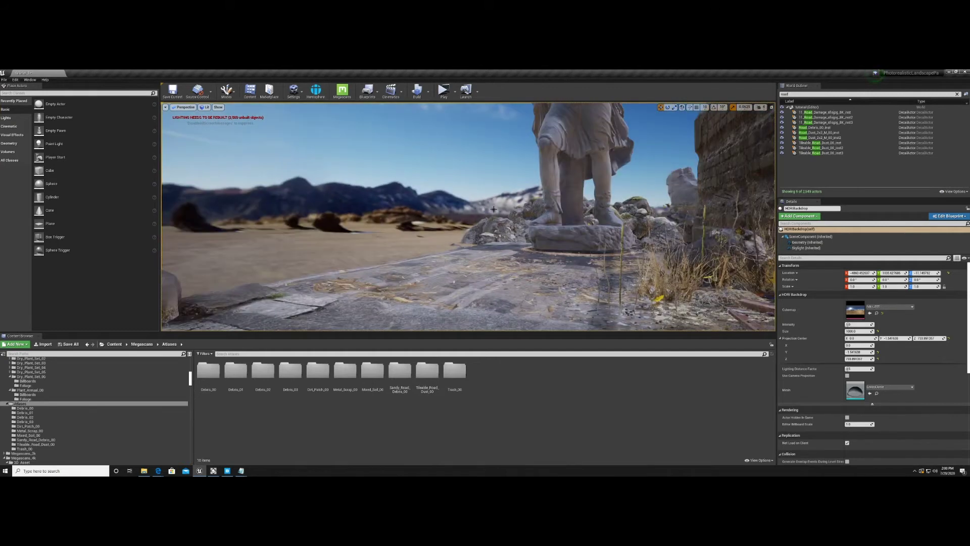
pyautogui.doubleClick(856, 310)
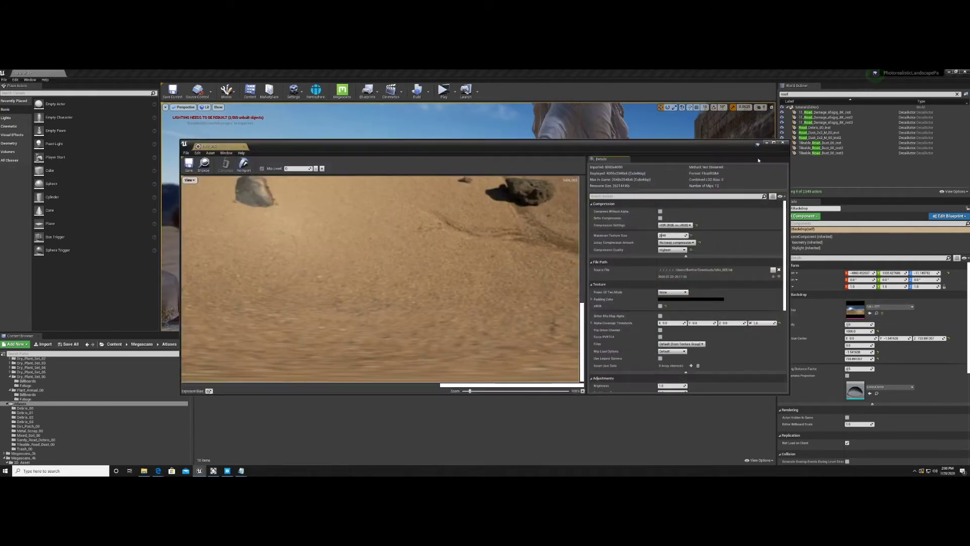
pyautogui.click(783, 143)
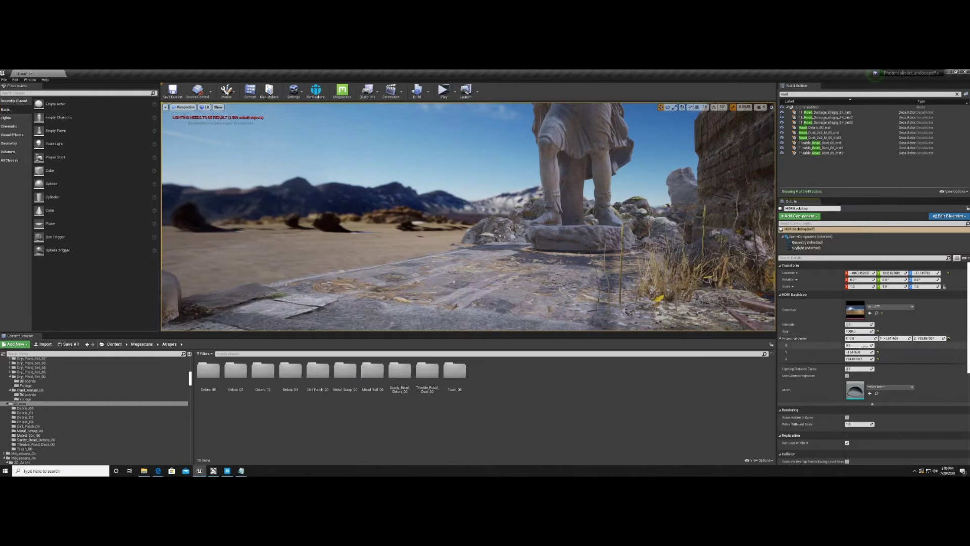
# Step: Slightly increase the HDRI Backdrop's projection center X and set its projection center Y to 0
pyautogui.moveTo(864, 347); pyautogui.dragTo(884, 338)
pyautogui.click(895, 339)
pyautogui.write('0')
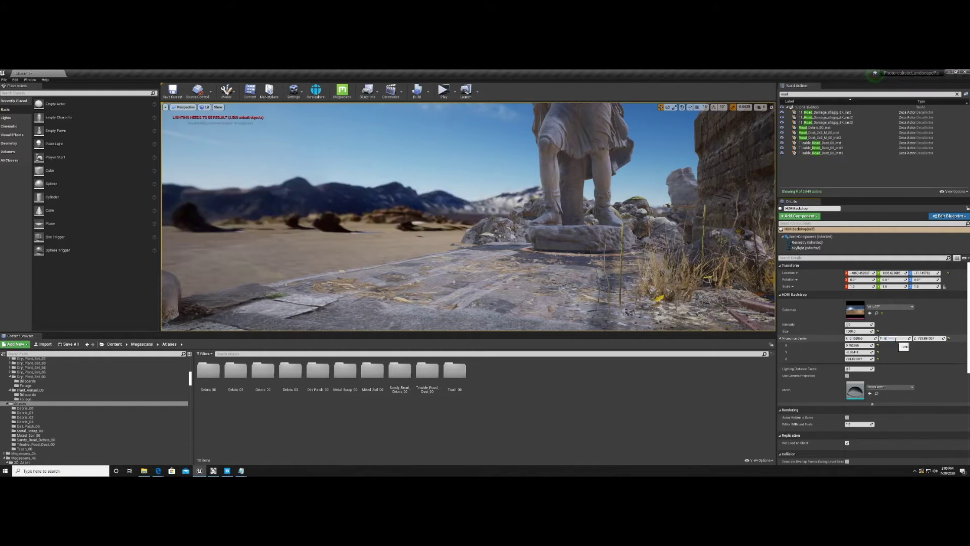
pyautogui.click(905, 347)
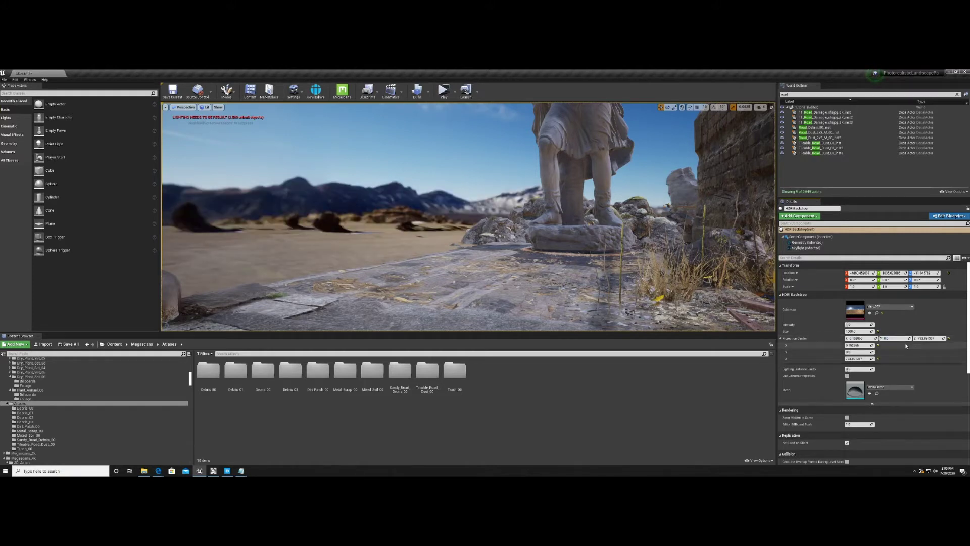
# Step: Try shifting the backdrop's projection center along Y, entering 200 and 500
pyautogui.moveTo(891, 339); pyautogui.dragTo(933, 339)
pyautogui.click(893, 339)
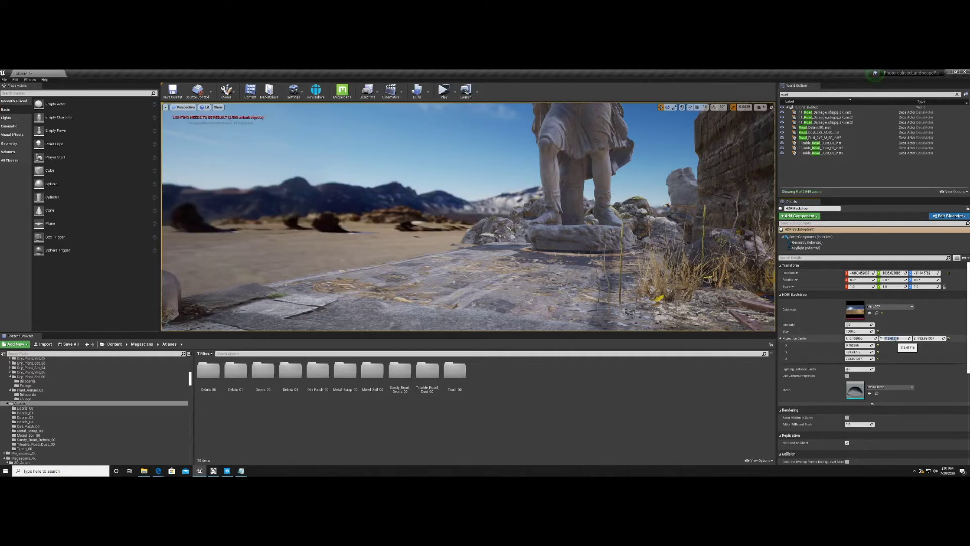
pyautogui.write('200')
pyautogui.press('Return')
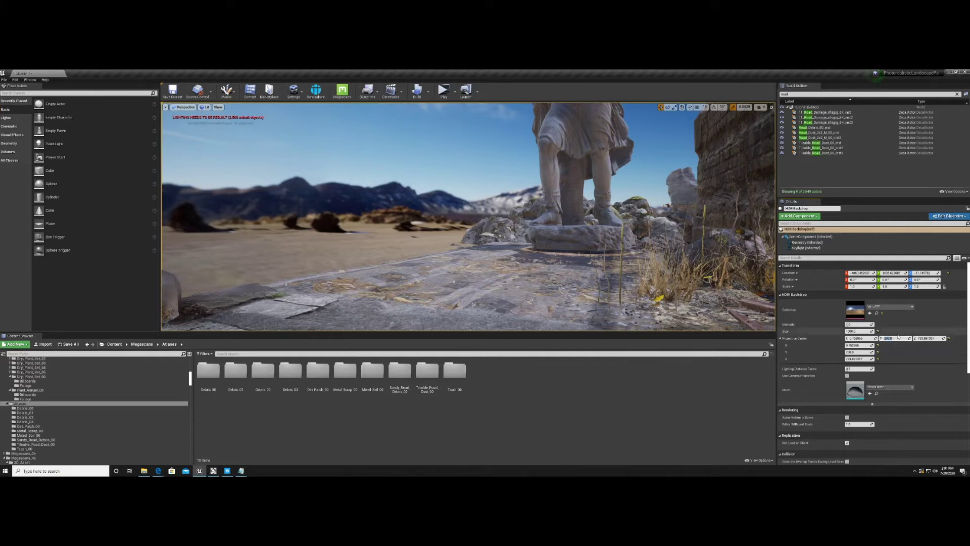
pyautogui.press('Return')
pyautogui.write('500')
pyautogui.press('Return')
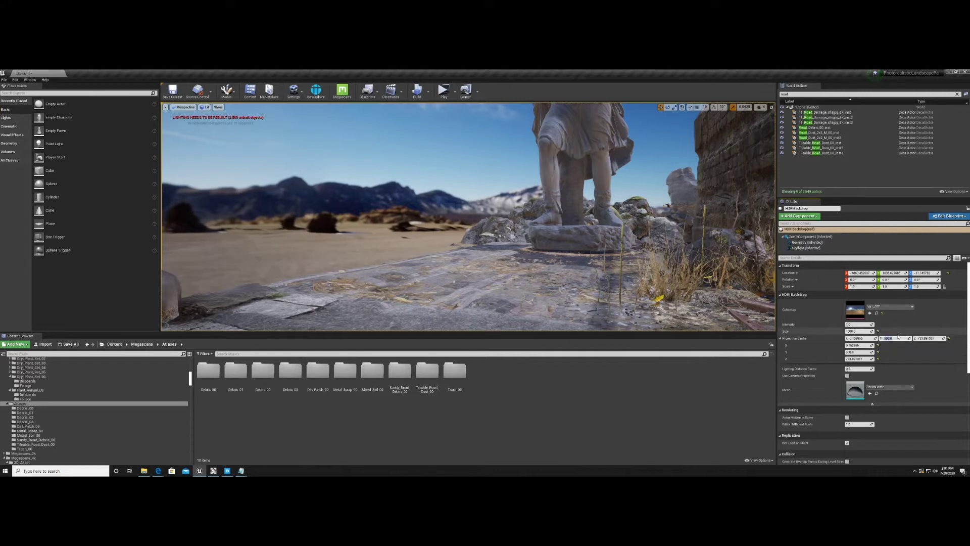
pyautogui.press('Return')
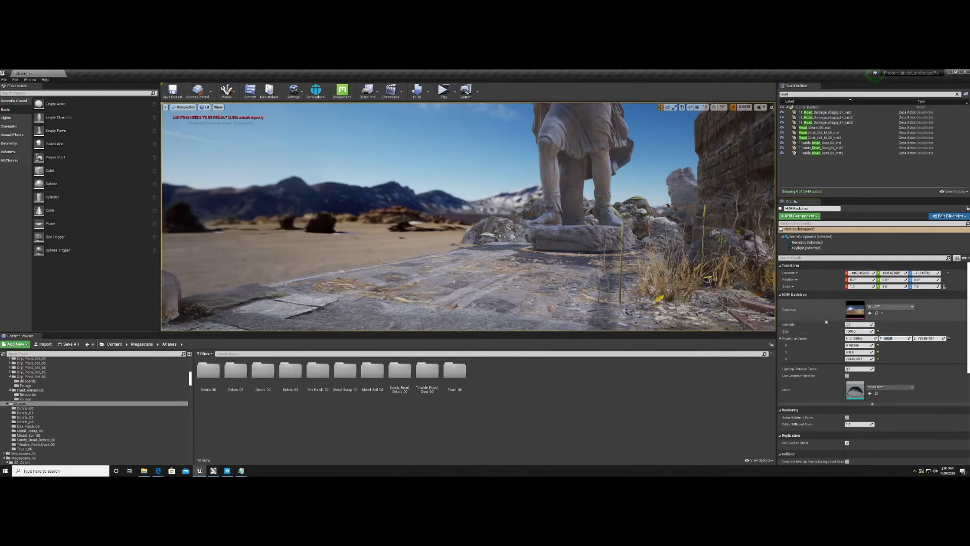
pyautogui.write('500')
pyautogui.press('Return')
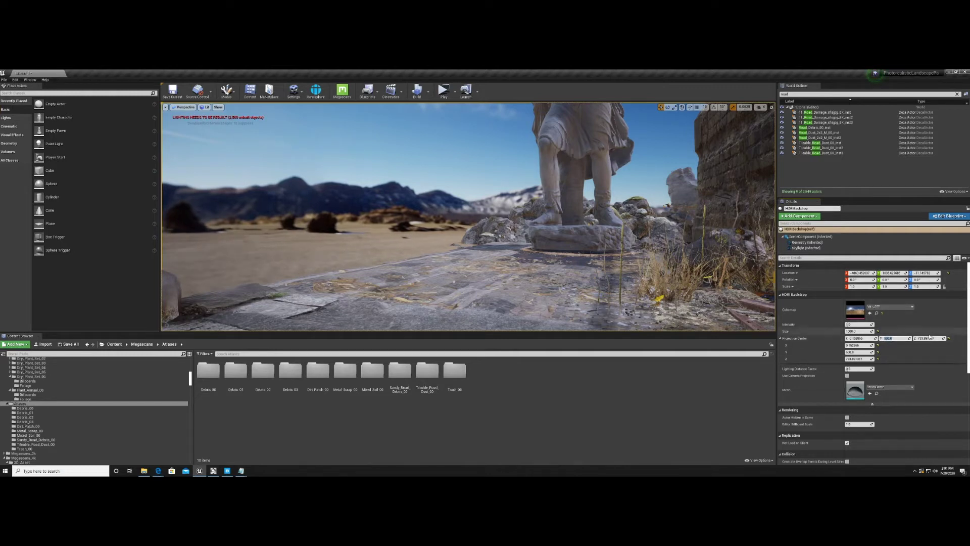
# Step: Raise the backdrop's projection center Z and set its projection center Y to 30
pyautogui.moveTo(927, 338); pyautogui.dragTo(930, 343)
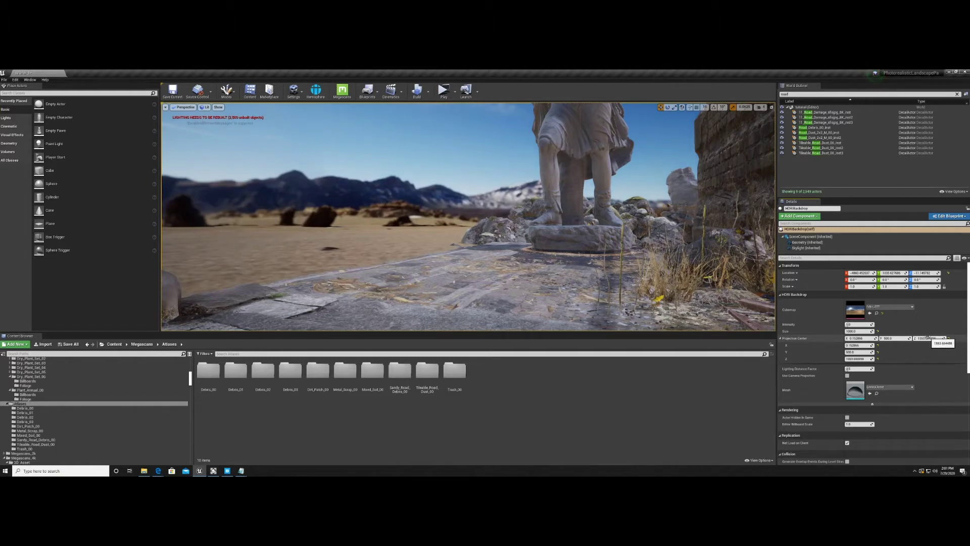
pyautogui.click(892, 338)
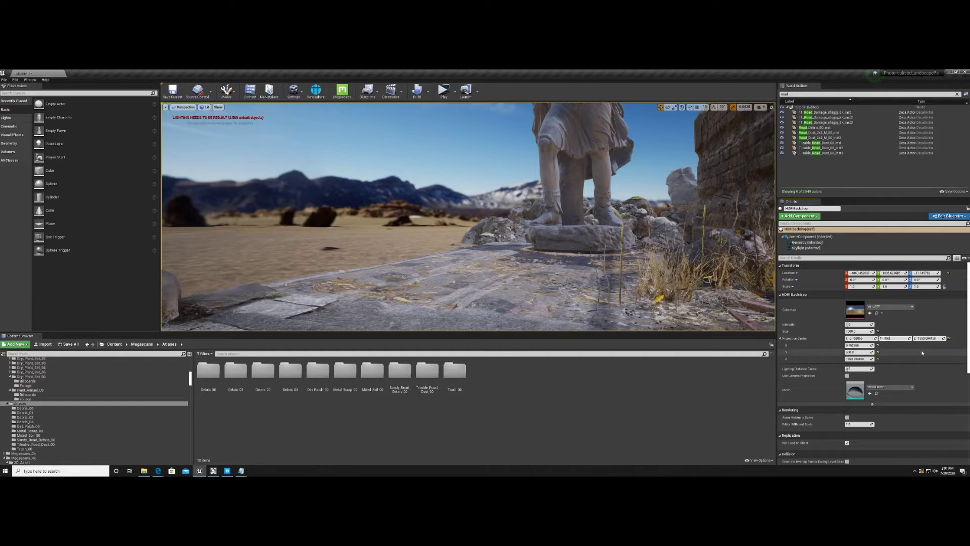
pyautogui.press('Return')
pyautogui.write('30')
pyautogui.press('Return')
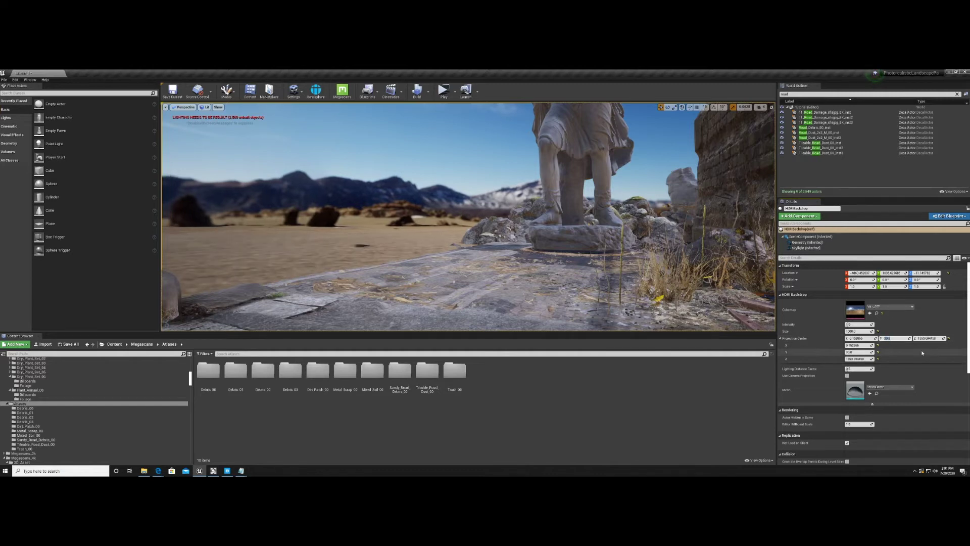
# Step: Rotate the HDRI Backdrop about its Z axis to change the background and lighting behind the statue and wall
pyautogui.moveTo(552, 283); pyautogui.dragTo(657, 283, button='right')
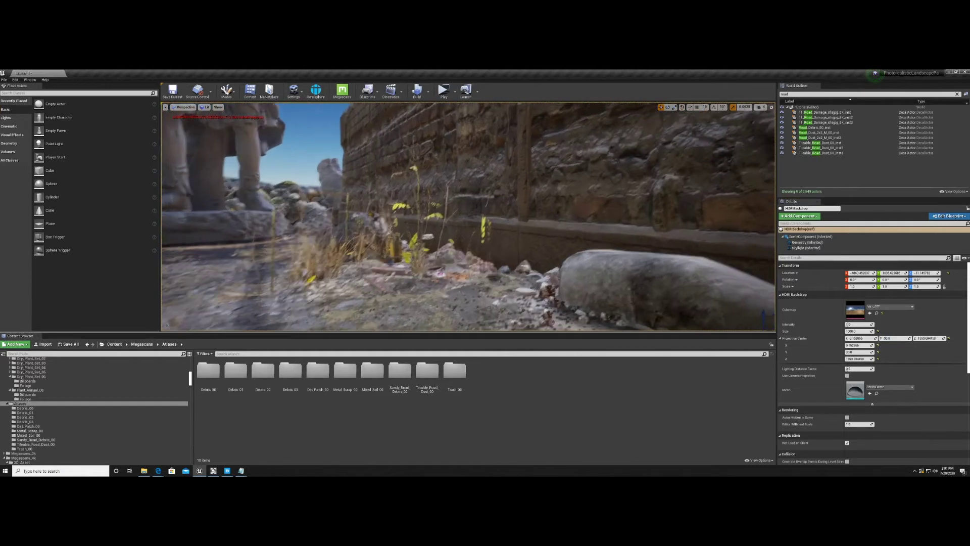
pyautogui.moveTo(372, 218); pyautogui.dragTo(331, 218, button='right')
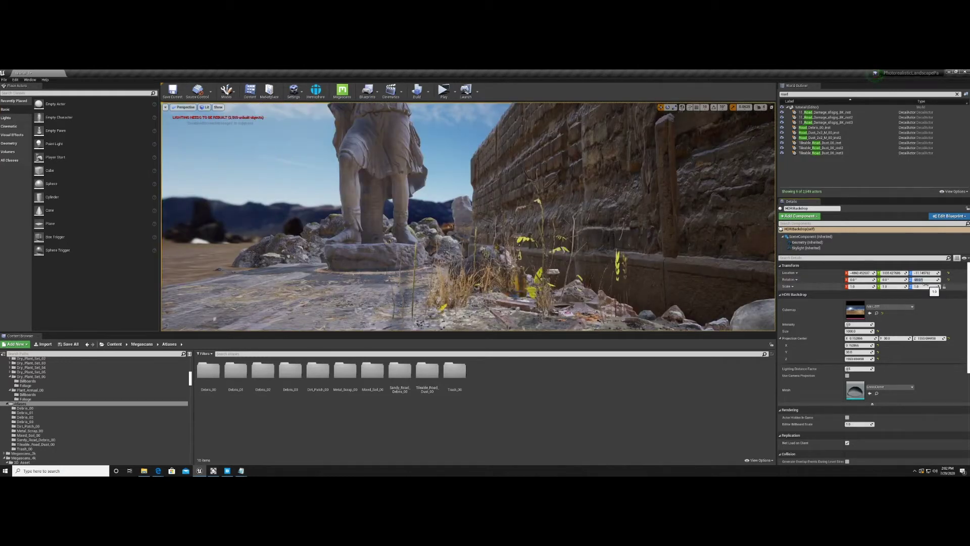
pyautogui.write('0')
pyautogui.press('Return')
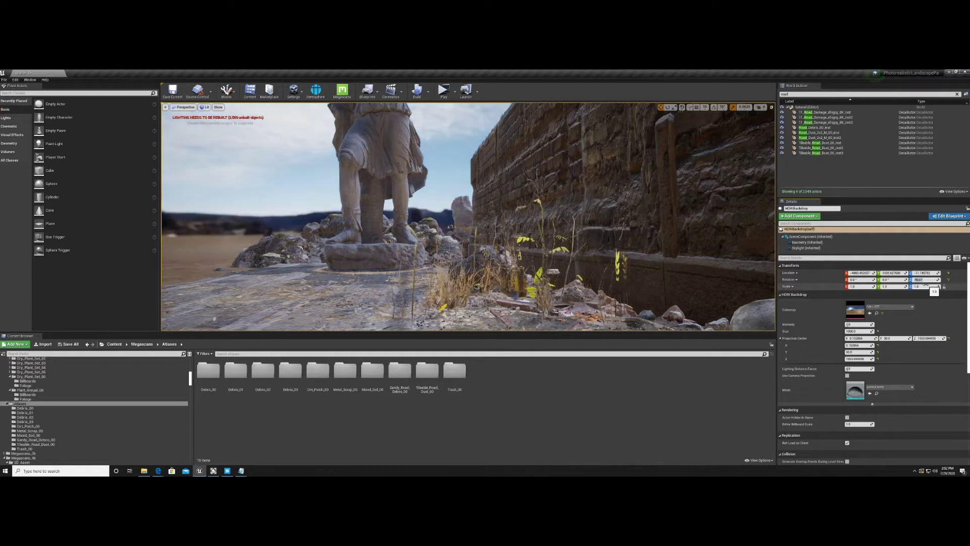
pyautogui.moveTo(566, 223); pyautogui.dragTo(617, 223, button='right')
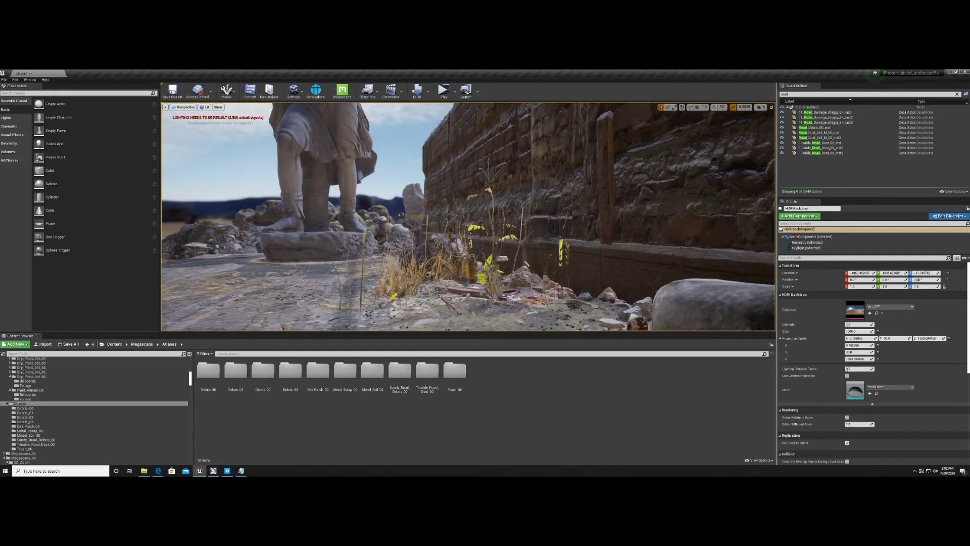
pyautogui.moveTo(551, 268); pyautogui.dragTo(530, 244, button='right')
pyautogui.scroll(5, 551, 267)
pyautogui.scroll(-5, 551, 267)
pyautogui.moveTo(585, 211); pyautogui.dragTo(568, 216, button='right')
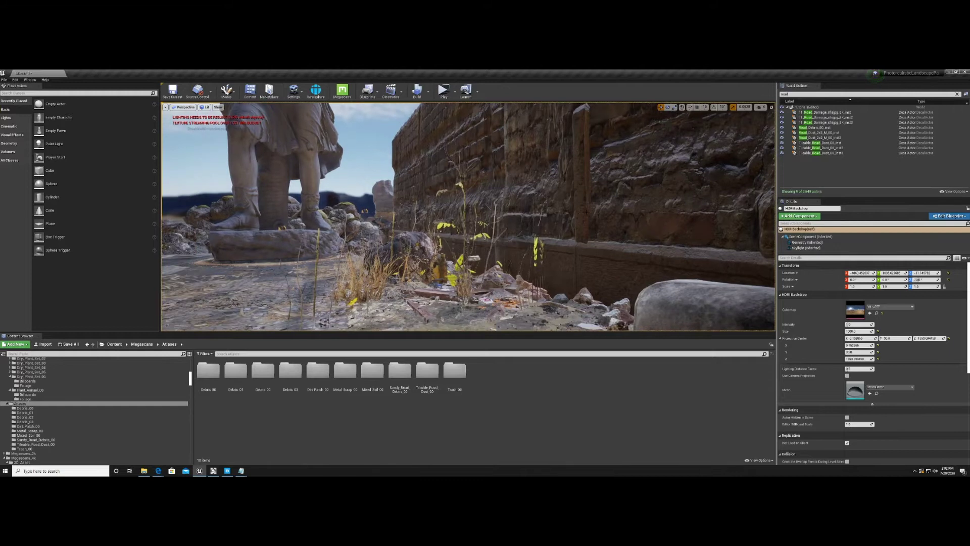
# Step: Search the placeable actors for fog and add an Exponential Height Fog beside the statue
pyautogui.click(147, 93)
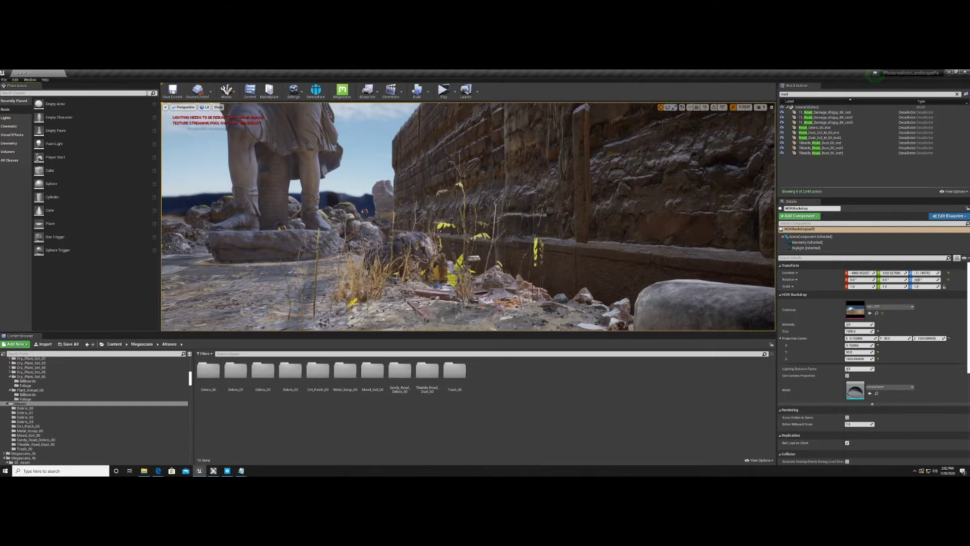
pyautogui.write('atsp')
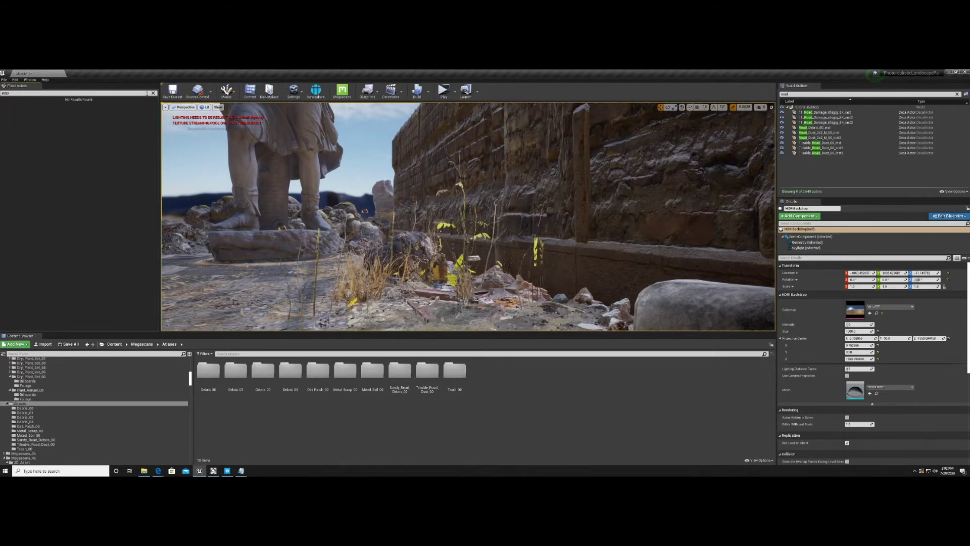
pyautogui.press('BackSpace')
pyautogui.press('BackSpace')
pyautogui.press('BackSpace')
pyautogui.press('BackSpace')
pyautogui.write('fog')
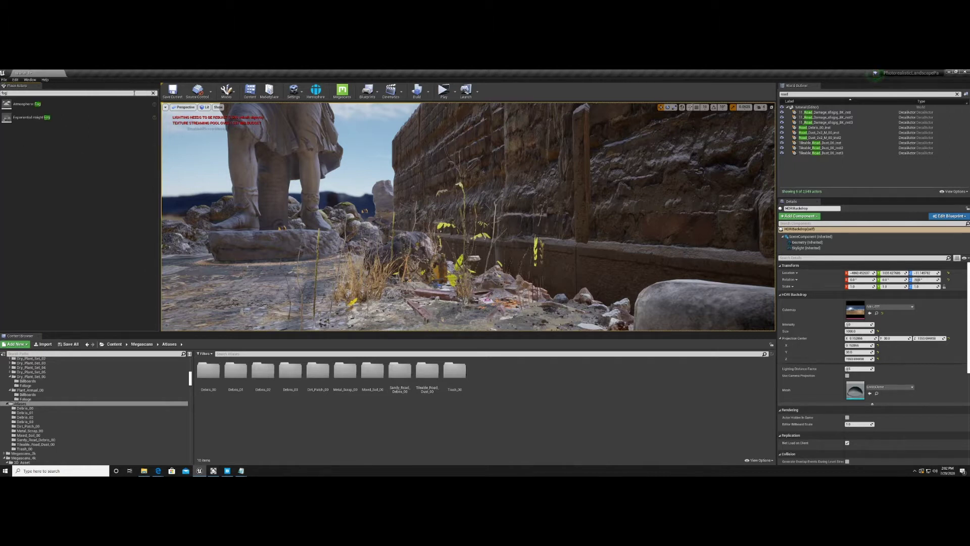
pyautogui.moveTo(30, 117); pyautogui.dragTo(359, 154)
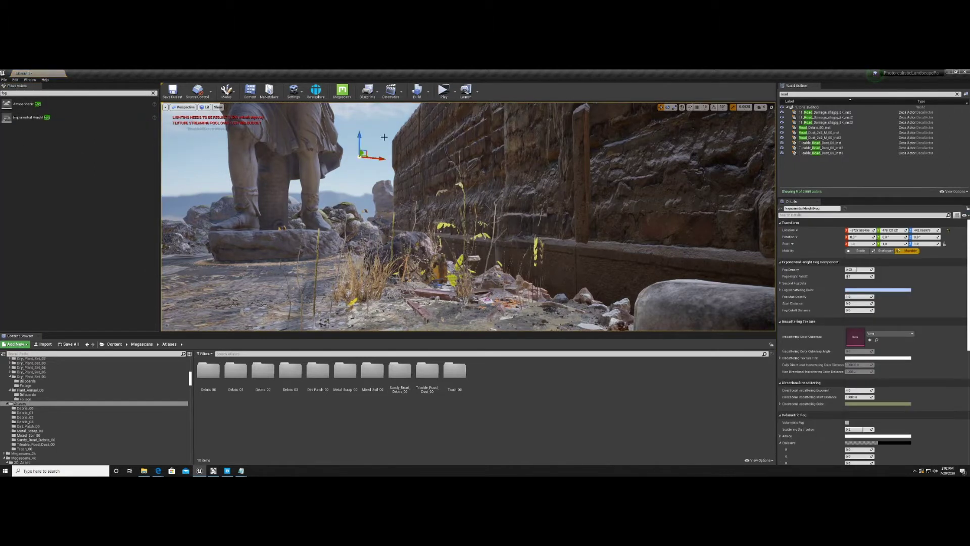
# Step: Adjust the Exponential Height Fog's density and max opacity, and increase its height falloff
pyautogui.moveTo(371, 188); pyautogui.dragTo(356, 190, button='right')
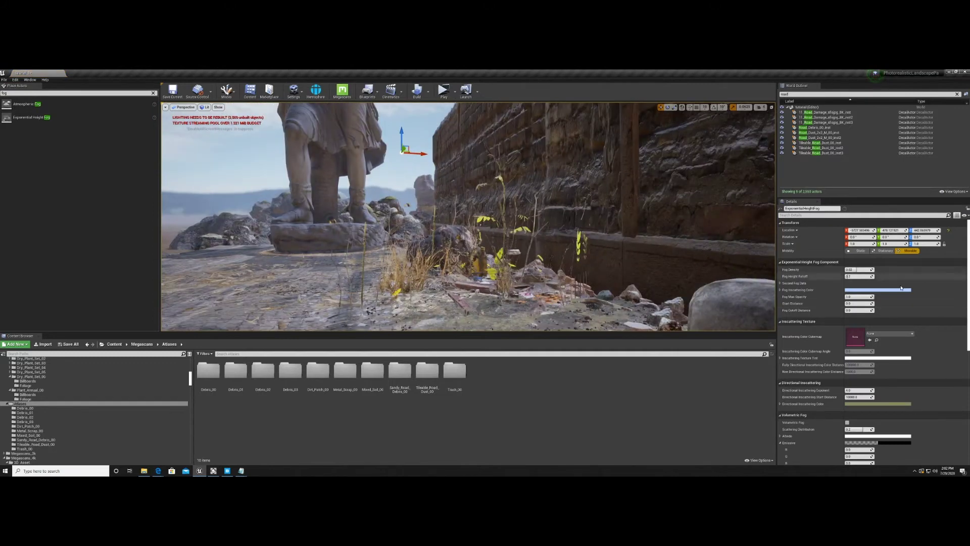
pyautogui.moveTo(856, 277)
pyautogui.mouseDown()
pyautogui.moveTo(882, 276)
pyautogui.moveTo(859, 270)
pyautogui.mouseUp()
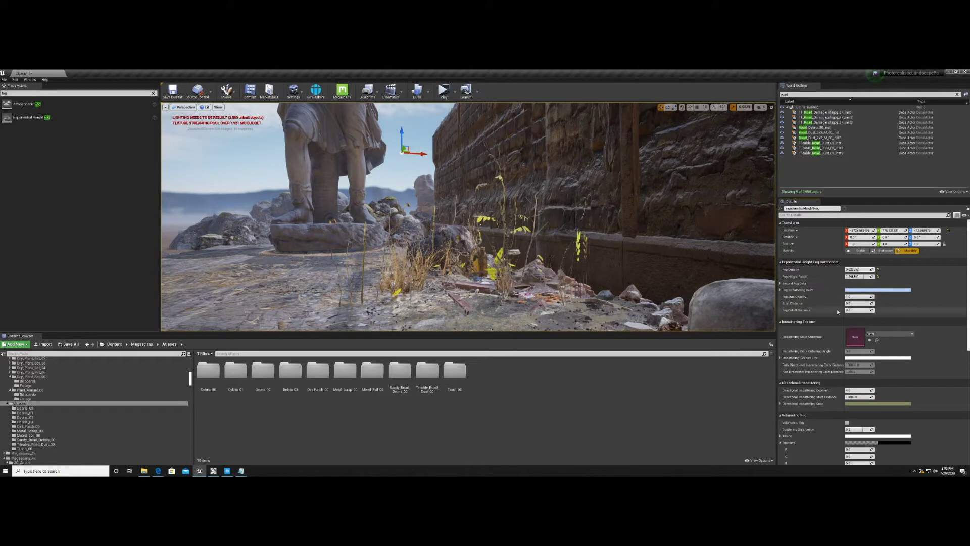
pyautogui.moveTo(859, 297); pyautogui.dragTo(850, 297)
# Step: Add an Atmospheric Fog actor, raise its fog multiplier, set its density multiplier to 1000 and adjust its distance scale
pyautogui.moveTo(25, 104); pyautogui.dragTo(217, 133)
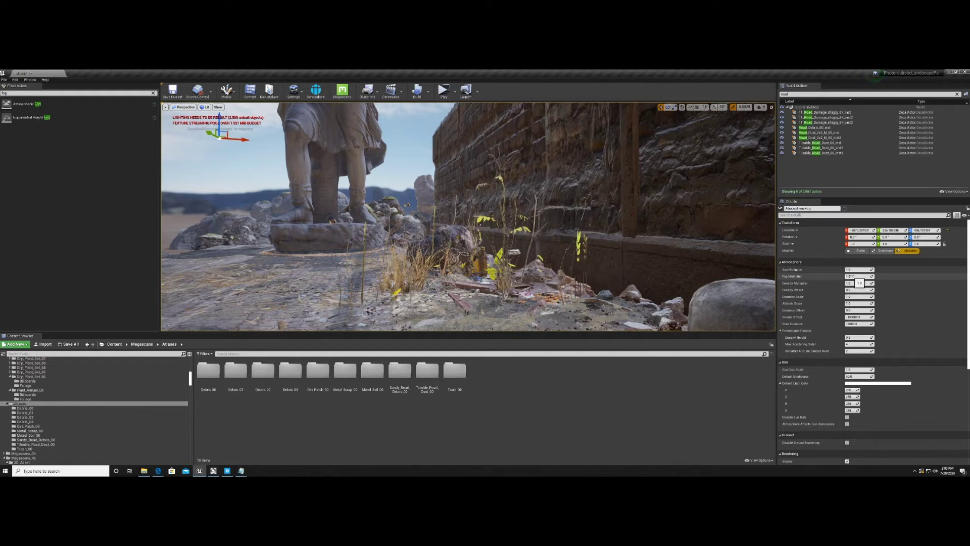
pyautogui.moveTo(849, 277); pyautogui.dragTo(878, 276)
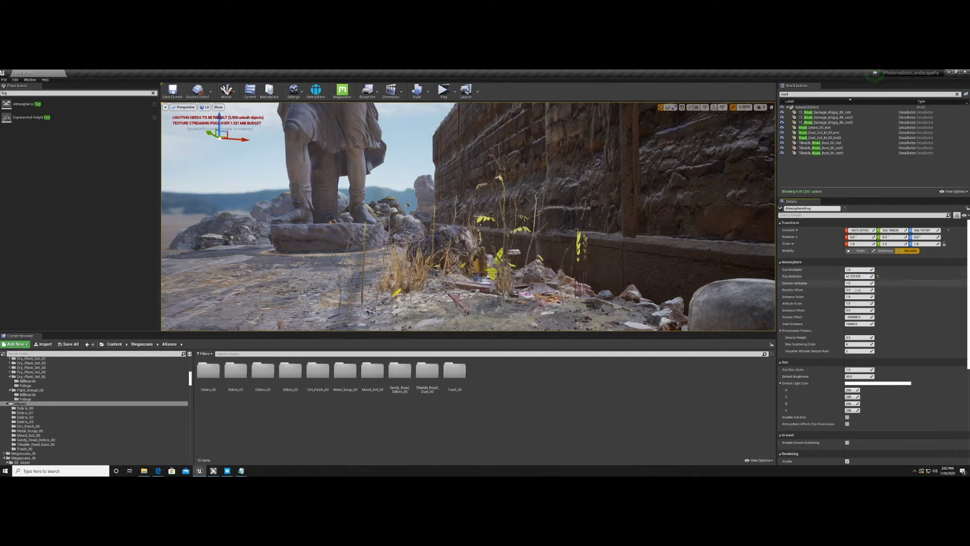
pyautogui.moveTo(851, 284); pyautogui.dragTo(862, 297)
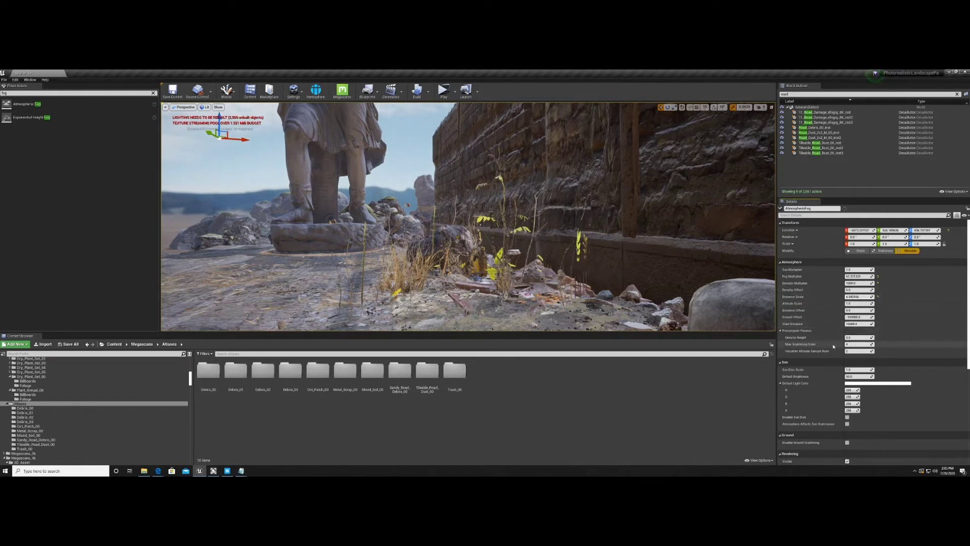
# Step: Set the Atmospheric Fog's density height to 1.0 and increase its altitude scale and sun multiplier
pyautogui.moveTo(860, 338); pyautogui.dragTo(873, 338)
pyautogui.moveTo(852, 344); pyautogui.dragTo(844, 344)
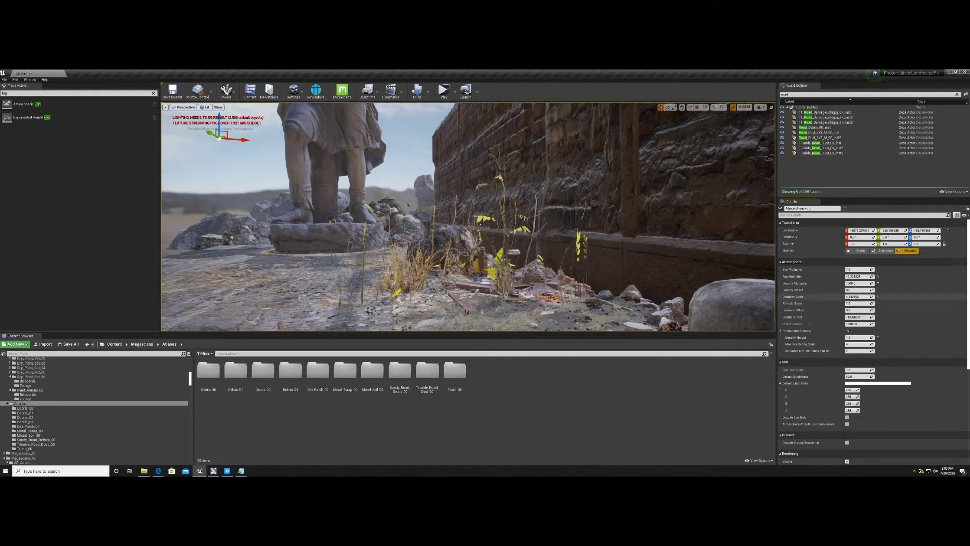
pyautogui.moveTo(854, 303); pyautogui.dragTo(869, 303)
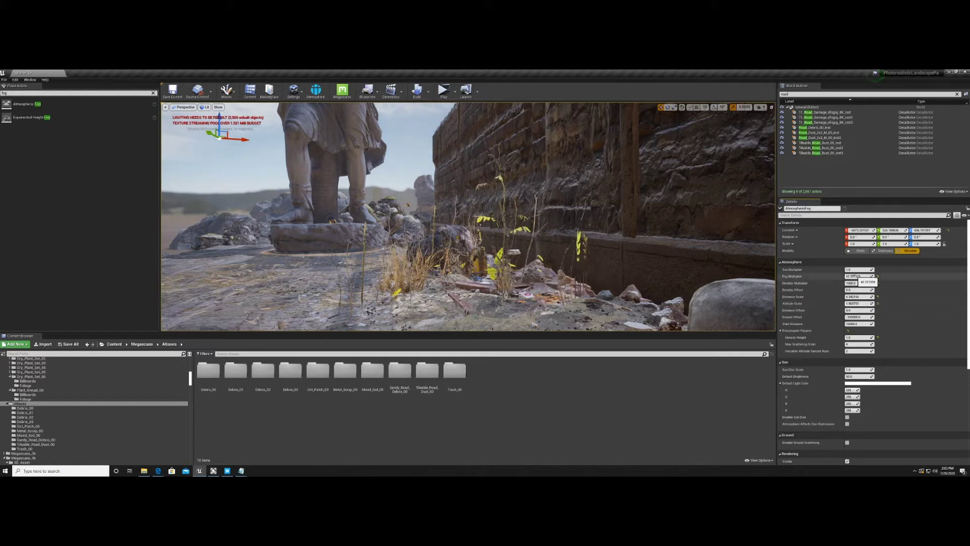
pyautogui.moveTo(858, 269)
pyautogui.mouseDown()
pyautogui.moveTo(872, 269)
pyautogui.moveTo(856, 269)
pyautogui.mouseUp()
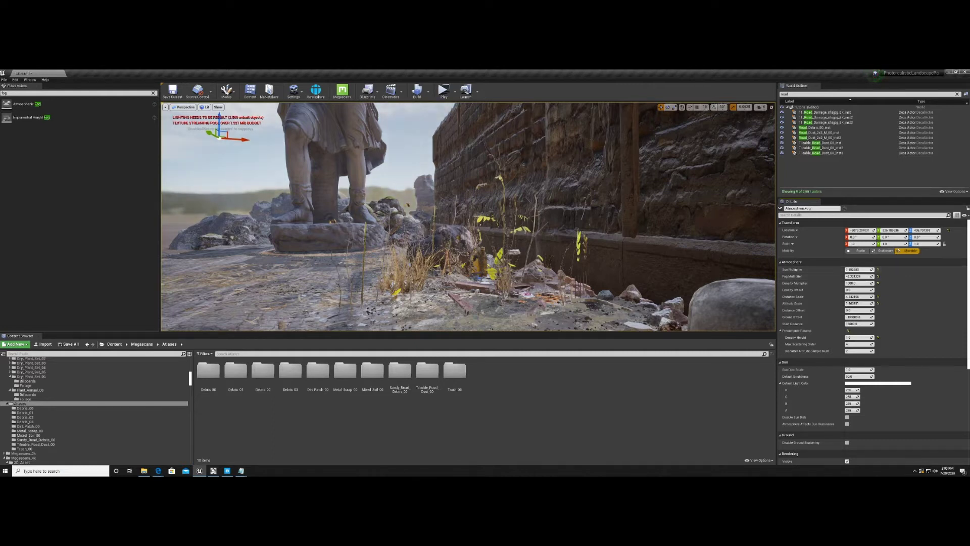
# Step: Find the Exponential Height Fog in the level, raise its density, set its height falloff to 2.0 and adjust its max opacity
pyautogui.moveTo(433, 227)
pyautogui.mouseDown(button='right')
pyautogui.moveTo(281, 230)
pyautogui.moveTo(412, 238)
pyautogui.moveTo(436, 222)
pyautogui.mouseUp(button='right')
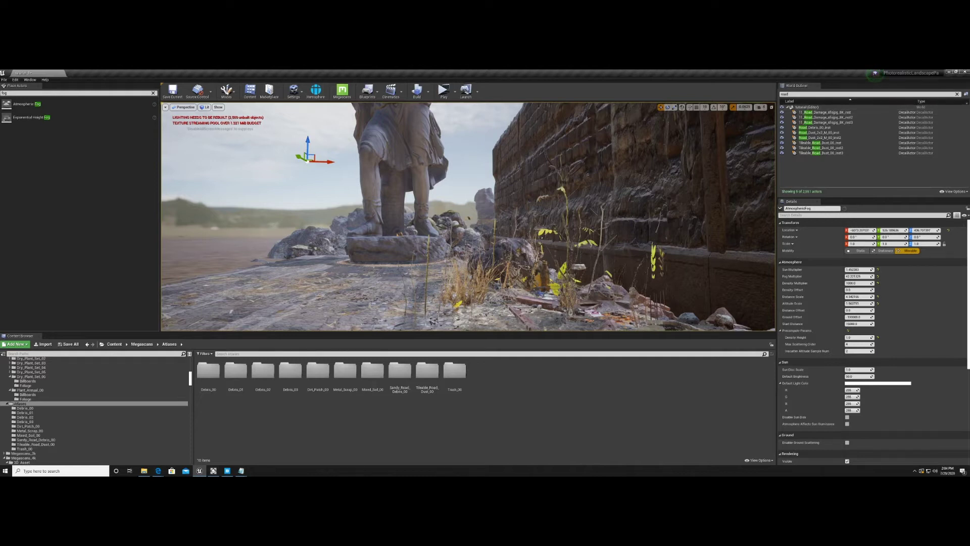
pyautogui.click(959, 94)
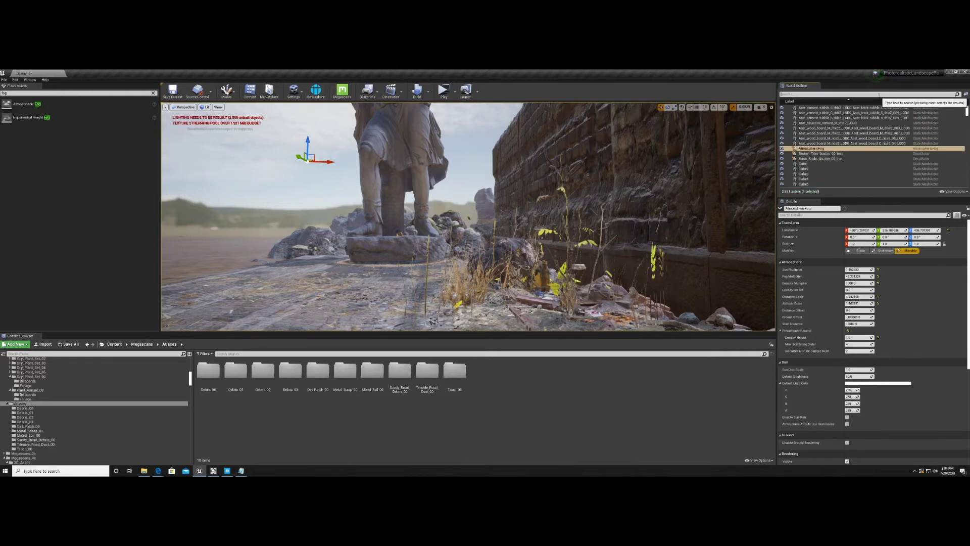
pyautogui.write('ex')
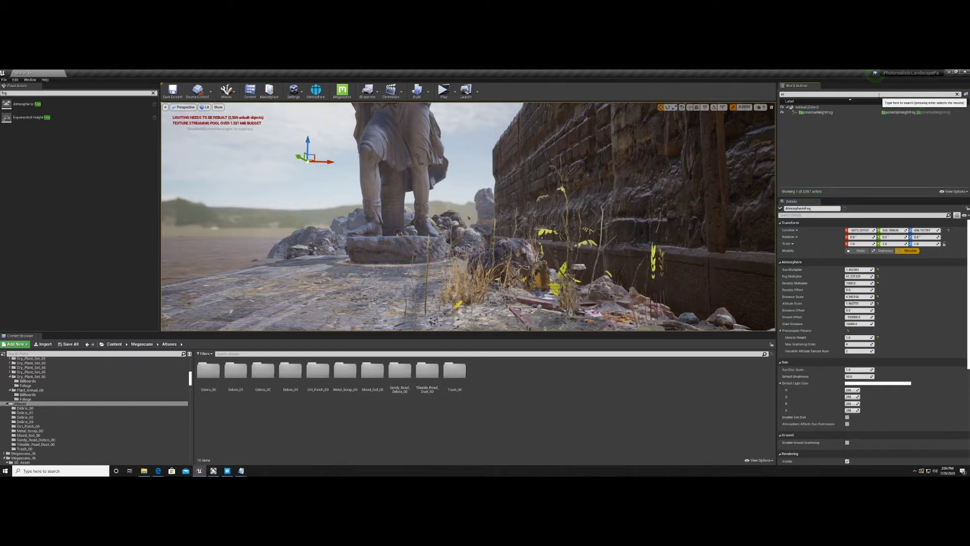
pyautogui.click(819, 112)
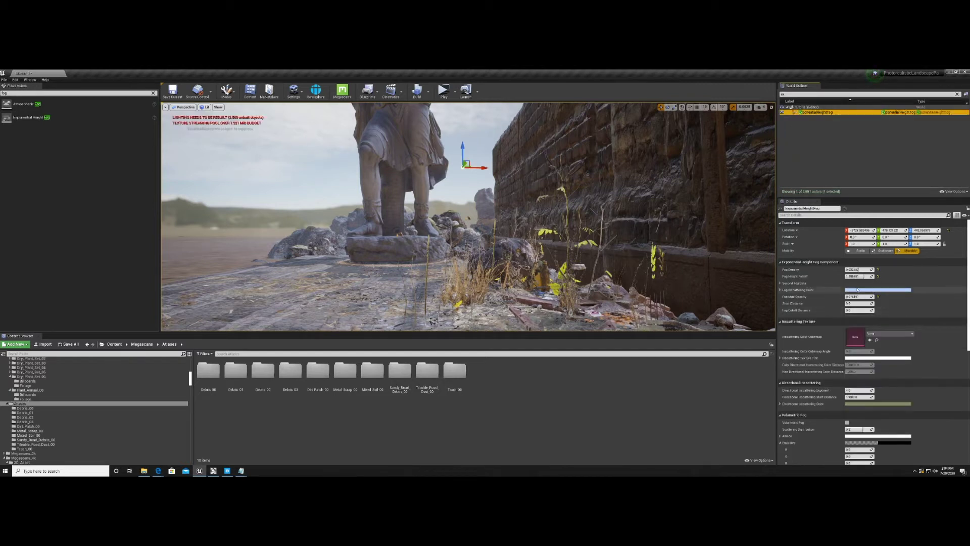
pyautogui.moveTo(853, 276); pyautogui.dragTo(868, 297)
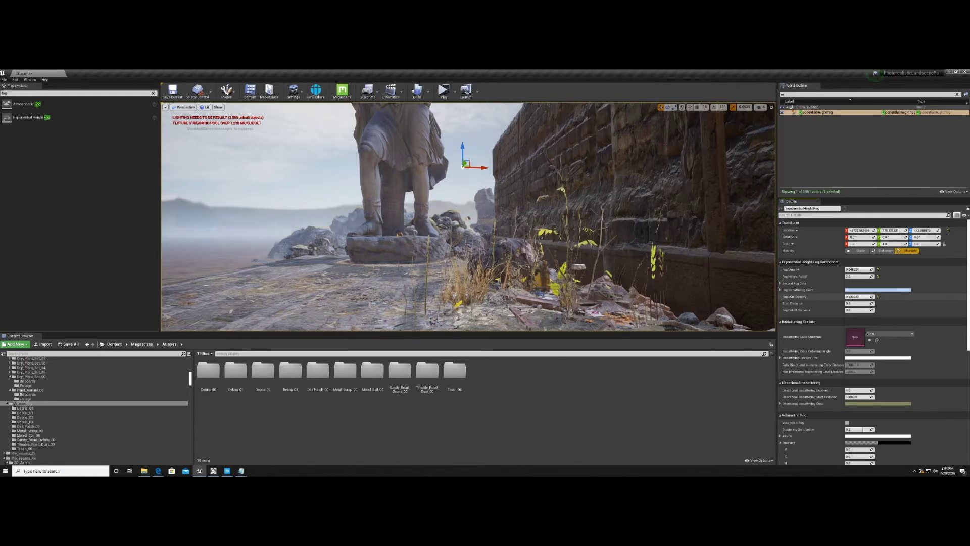
pyautogui.moveTo(872, 297); pyautogui.dragTo(853, 296)
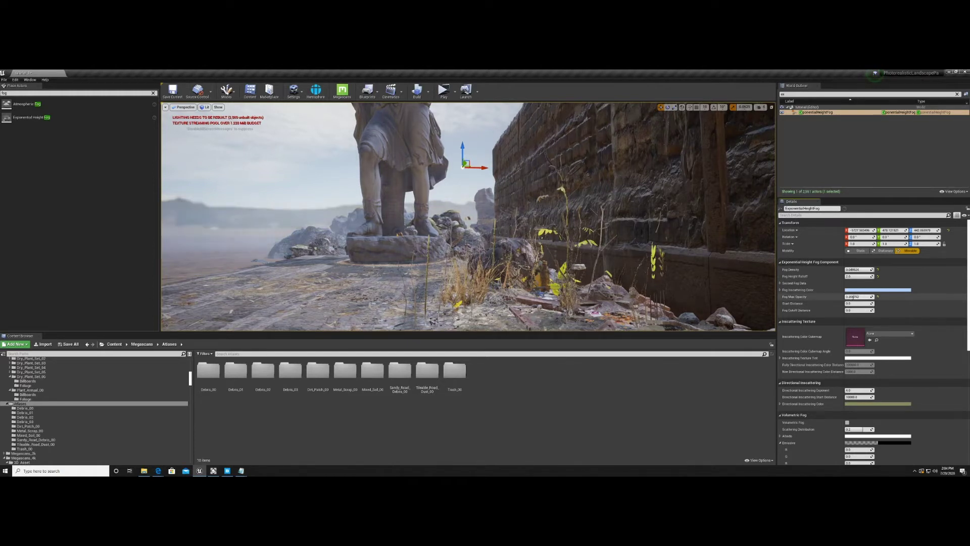
# Step: Search the placeable actors for sky and add a Sky Atmosphere actor beside the statue
pyautogui.moveTo(459, 242); pyautogui.dragTo(398, 215, button='right')
pyautogui.click(465, 249)
pyautogui.click(153, 93)
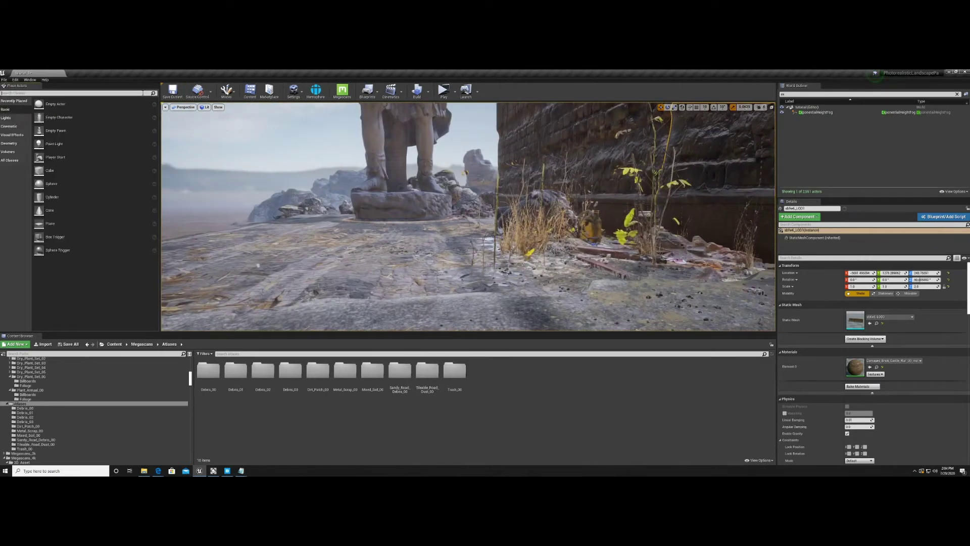
pyautogui.click(145, 93)
pyautogui.write('sky')
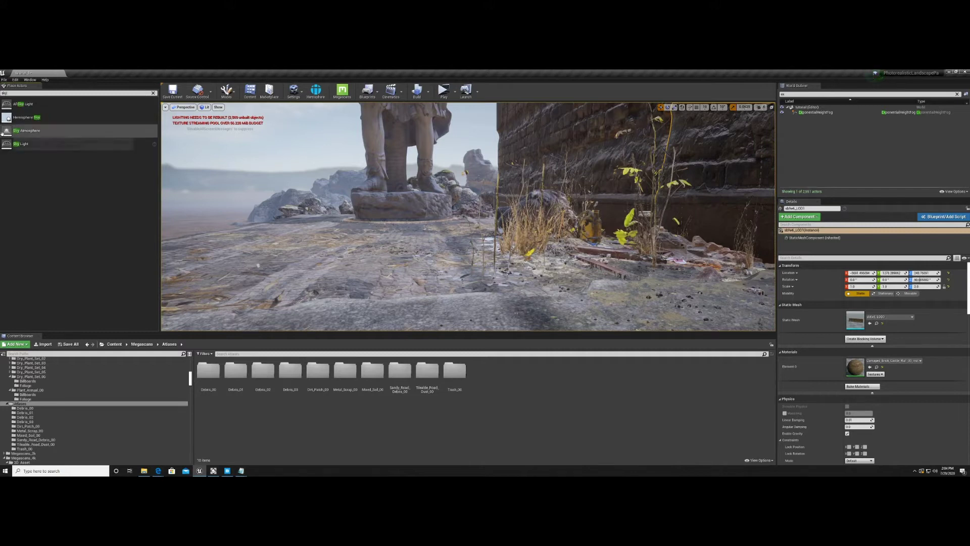
pyautogui.moveTo(76, 131); pyautogui.dragTo(257, 145)
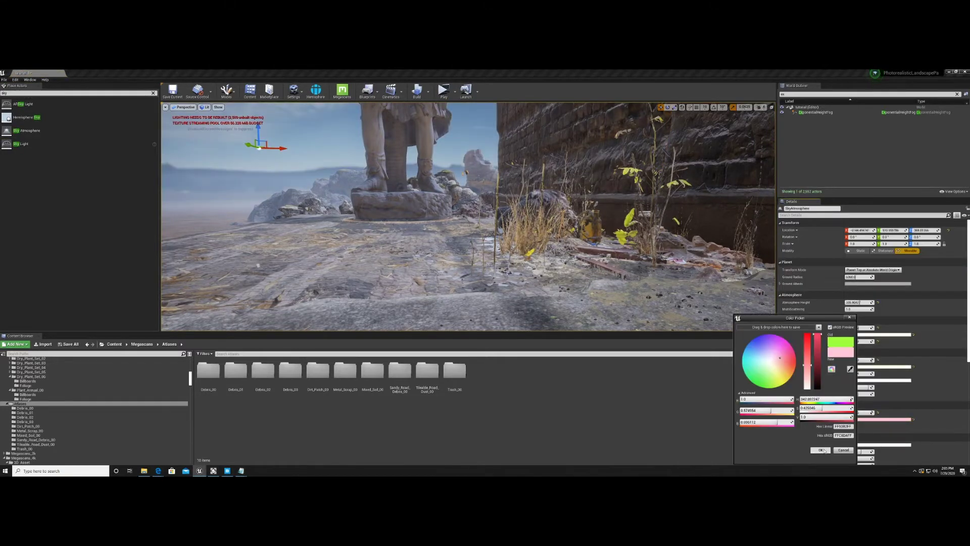
# Step: Give the Sky Atmosphere a pink absorption color, intensify its red component and adjust the absorption and Mie absorption scales
pyautogui.click(821, 450)
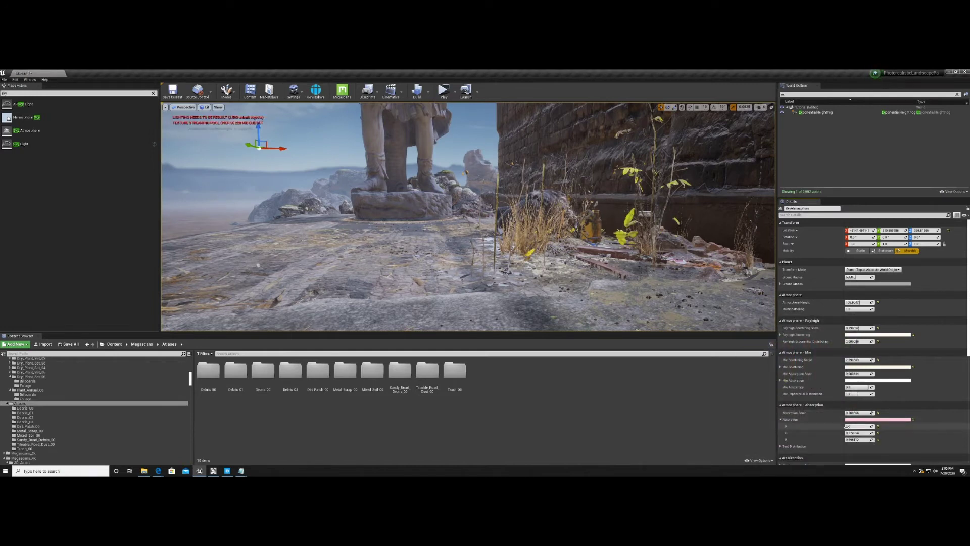
pyautogui.moveTo(855, 427); pyautogui.dragTo(873, 412)
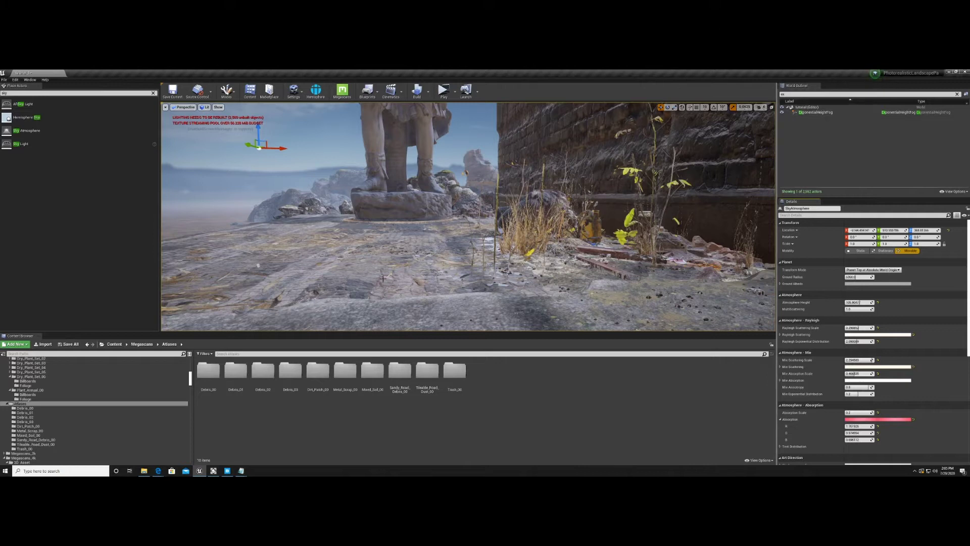
pyautogui.moveTo(358, 250); pyautogui.dragTo(393, 249, button='right')
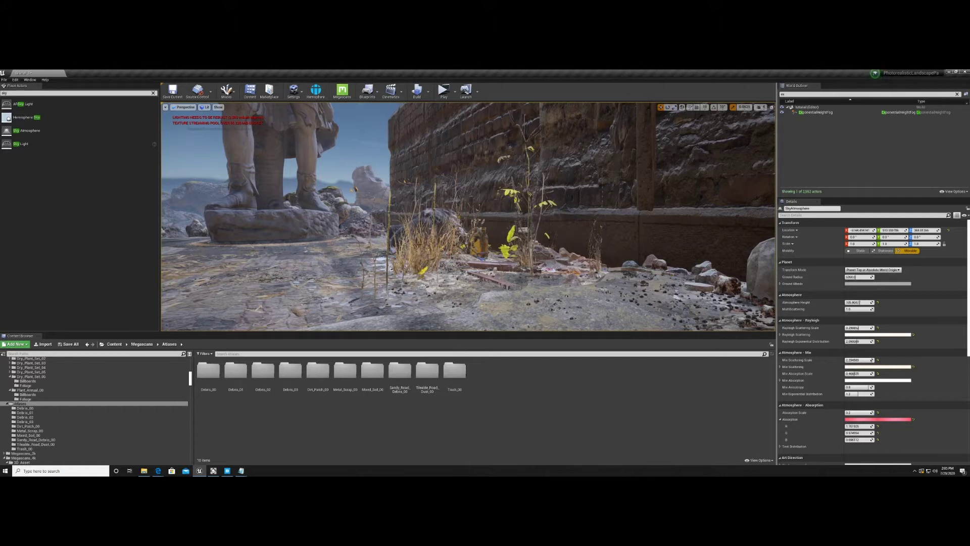
# Step: Place a plane on the debris-covered ground in front of the statue's base
pyautogui.moveTo(423, 245)
pyautogui.mouseDown(button='right')
pyautogui.moveTo(388, 234)
pyautogui.moveTo(386, 203)
pyautogui.moveTo(371, 227)
pyautogui.moveTo(369, 209)
pyautogui.moveTo(344, 231)
pyautogui.moveTo(394, 244)
pyautogui.moveTo(332, 257)
pyautogui.moveTo(441, 259)
pyautogui.moveTo(348, 268)
pyautogui.mouseUp(button='right')
pyautogui.press('w')
pyautogui.press('s')
pyautogui.press('w')
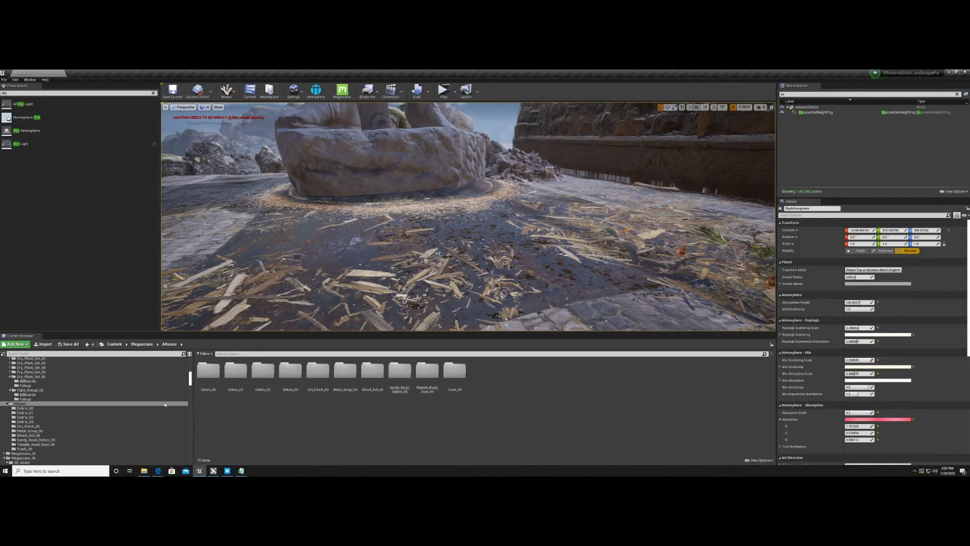
pyautogui.click(154, 93)
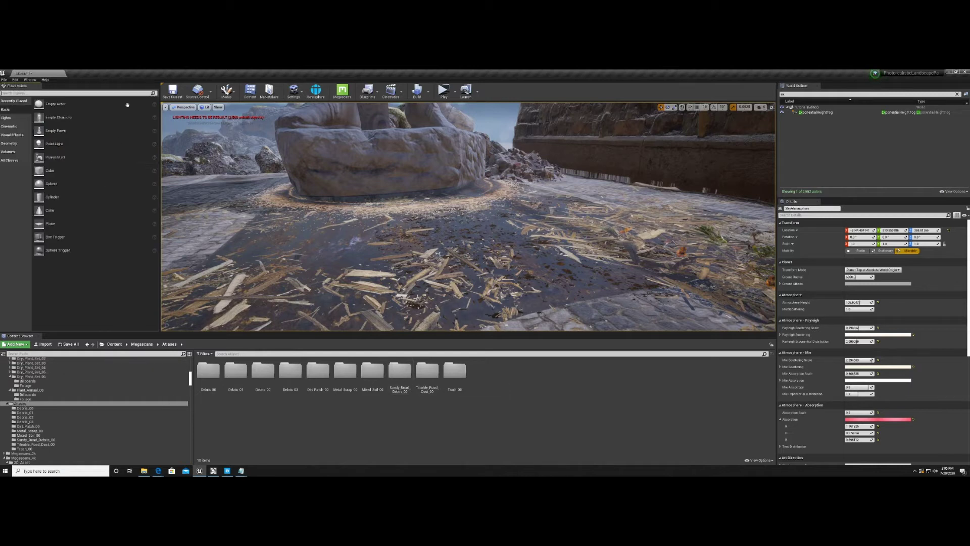
pyautogui.moveTo(82, 226); pyautogui.dragTo(335, 217)
# Step: Browse the Megascans atlases and open the Metal_Scrap_00 folder
pyautogui.doubleClick(402, 375)
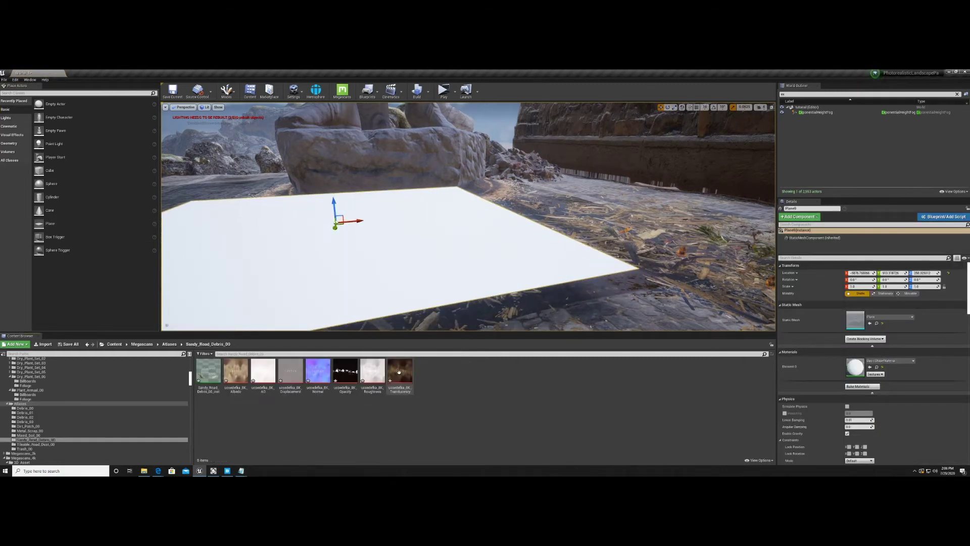
pyautogui.click(176, 344)
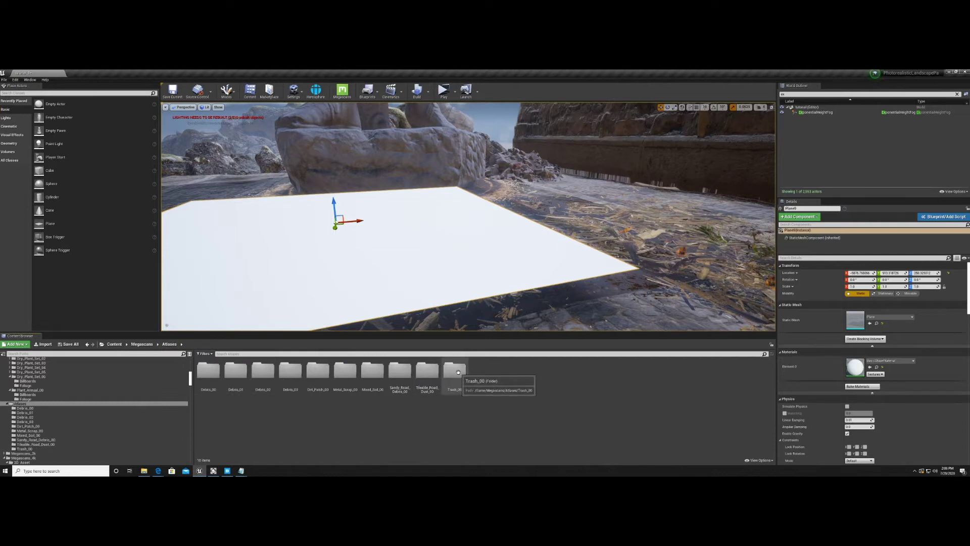
pyautogui.doubleClick(345, 372)
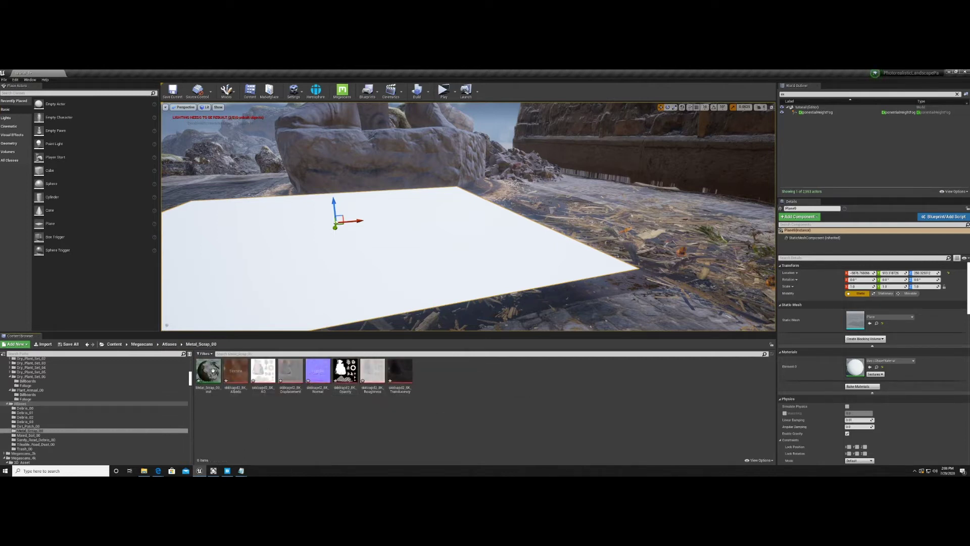
pyautogui.moveTo(209, 370); pyautogui.dragTo(659, 313)
pyautogui.moveTo(659, 312); pyautogui.dragTo(651, 327, button='right')
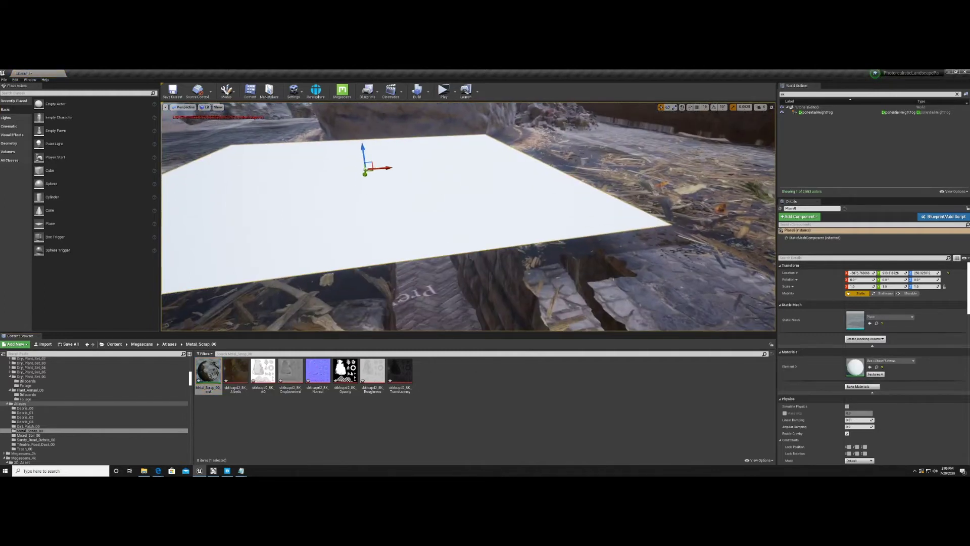
pyautogui.click(506, 295)
pyautogui.moveTo(505, 296); pyautogui.dragTo(513, 326, button='right')
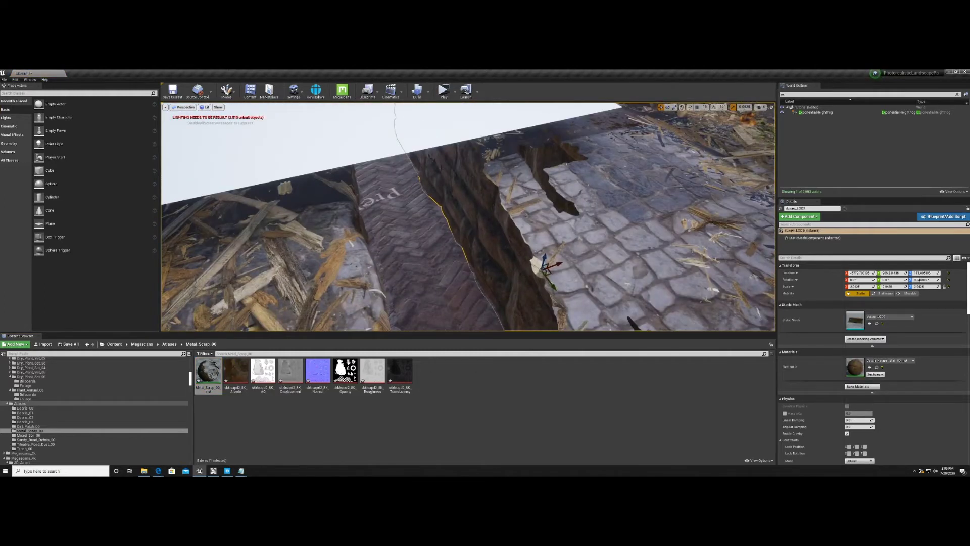
pyautogui.moveTo(440, 167)
pyautogui.mouseDown(button='right')
pyautogui.moveTo(407, 161)
pyautogui.moveTo(448, 157)
pyautogui.mouseUp(button='right')
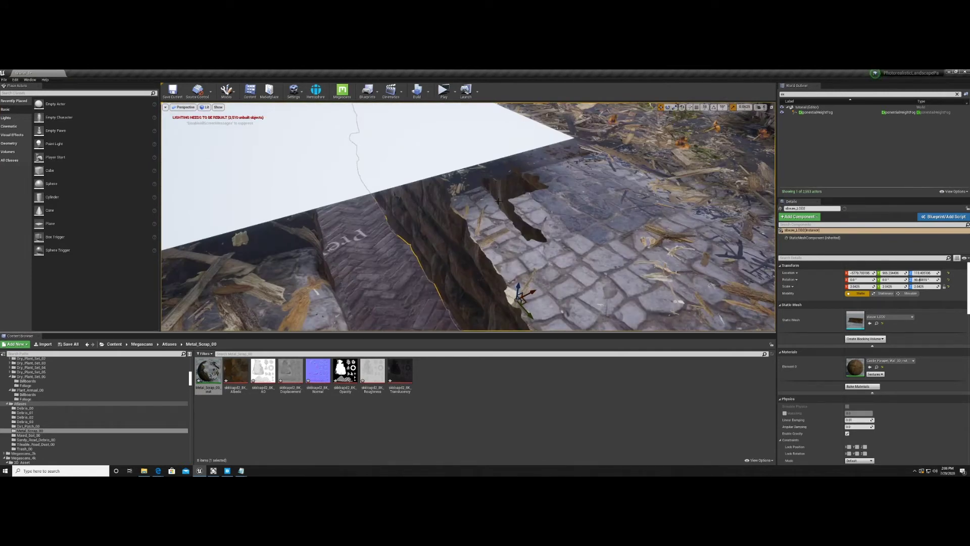
pyautogui.moveTo(498, 201); pyautogui.dragTo(510, 199, button='right')
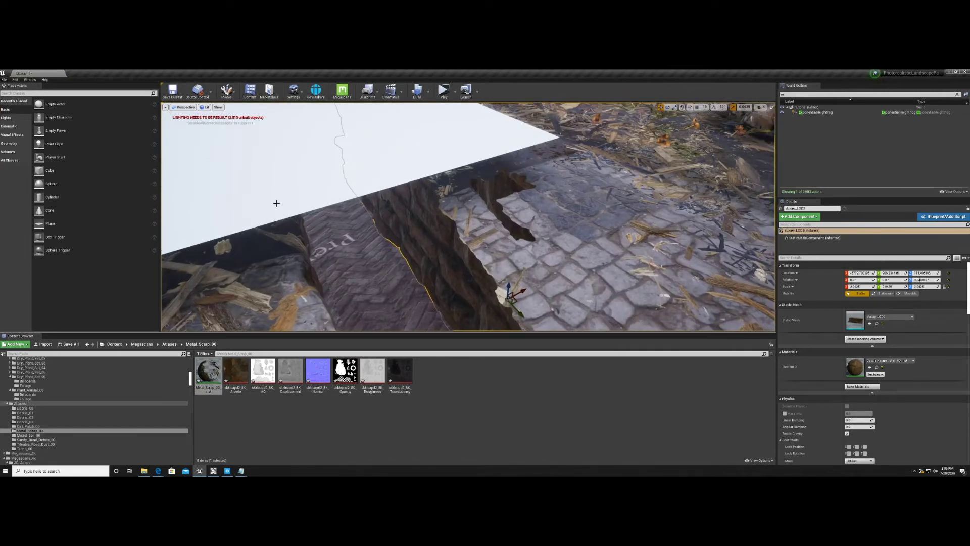
pyautogui.moveTo(293, 222); pyautogui.dragTo(295, 218, button='right')
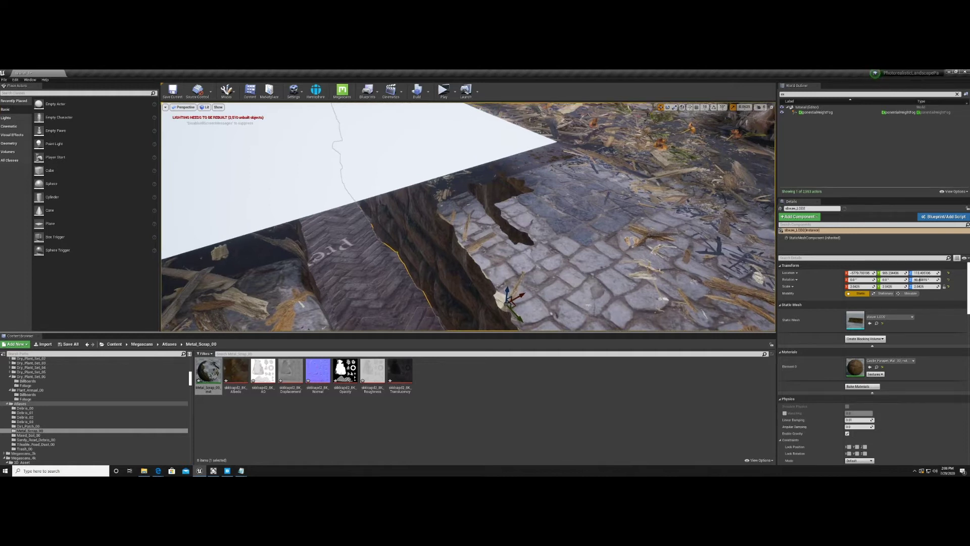
pyautogui.click(15, 79)
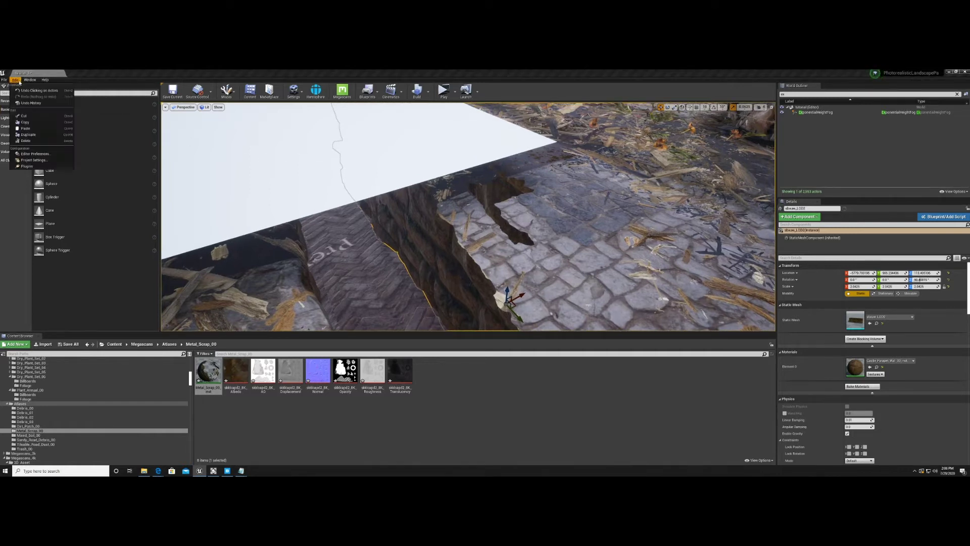
pyautogui.click(51, 95)
pyautogui.click(16, 80)
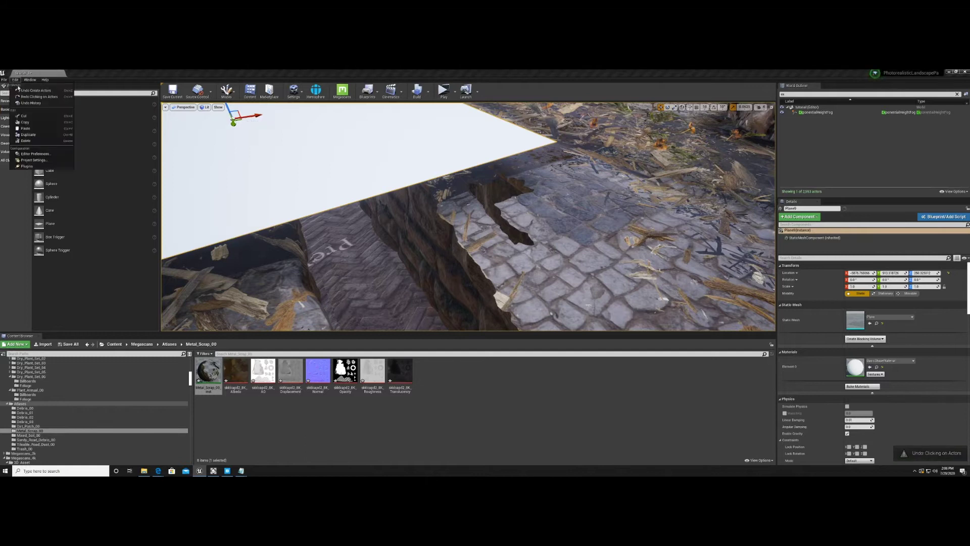
pyautogui.click(41, 92)
# Step: Apply the Metal_Scrap_00 material to the white plane in front of the statue and reselect the plane
pyautogui.moveTo(304, 203); pyautogui.dragTo(262, 187, button='right')
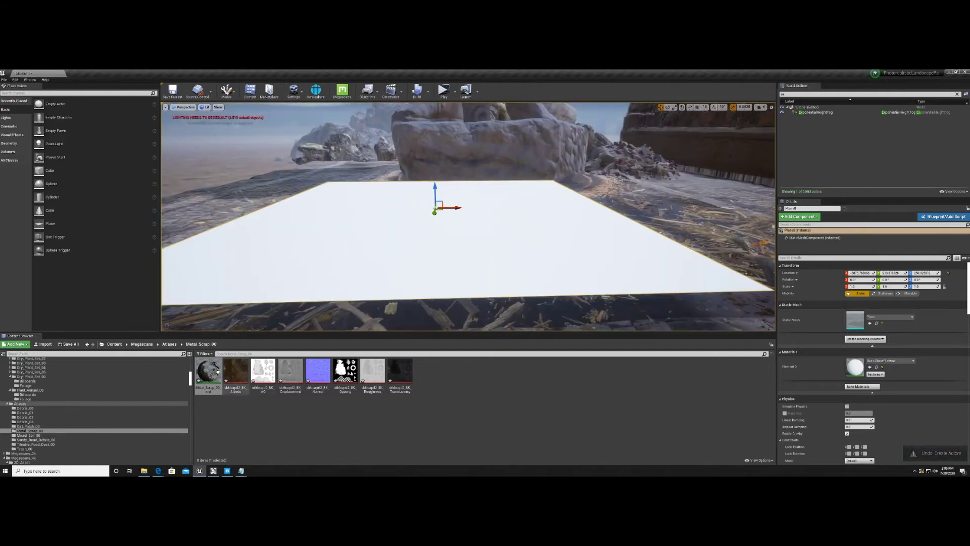
pyautogui.moveTo(209, 374); pyautogui.dragTo(322, 271)
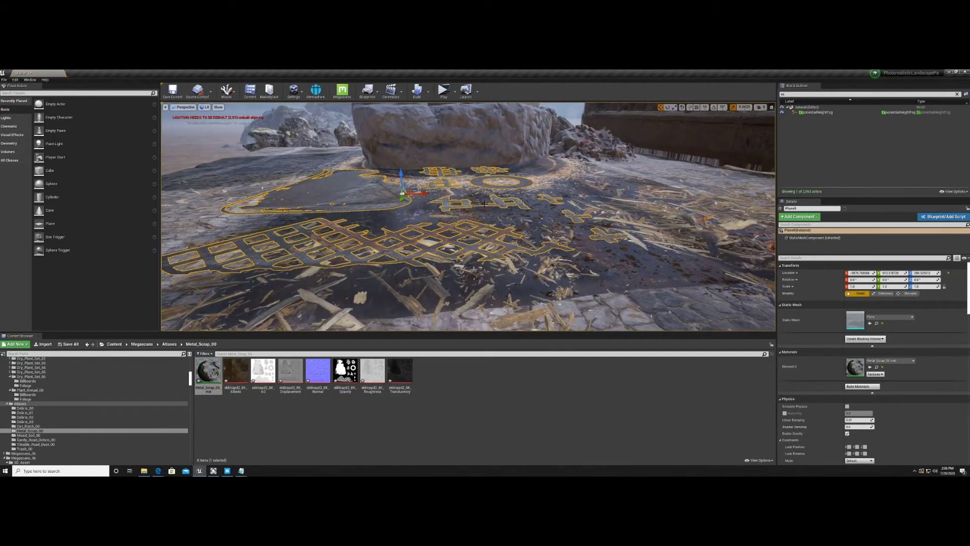
pyautogui.click(507, 132)
pyautogui.click(334, 196)
# Step: Shrink the metal scrap plane uniformly and lower it to the ground among the straw debris
pyautogui.moveTo(862, 287); pyautogui.dragTo(810, 273)
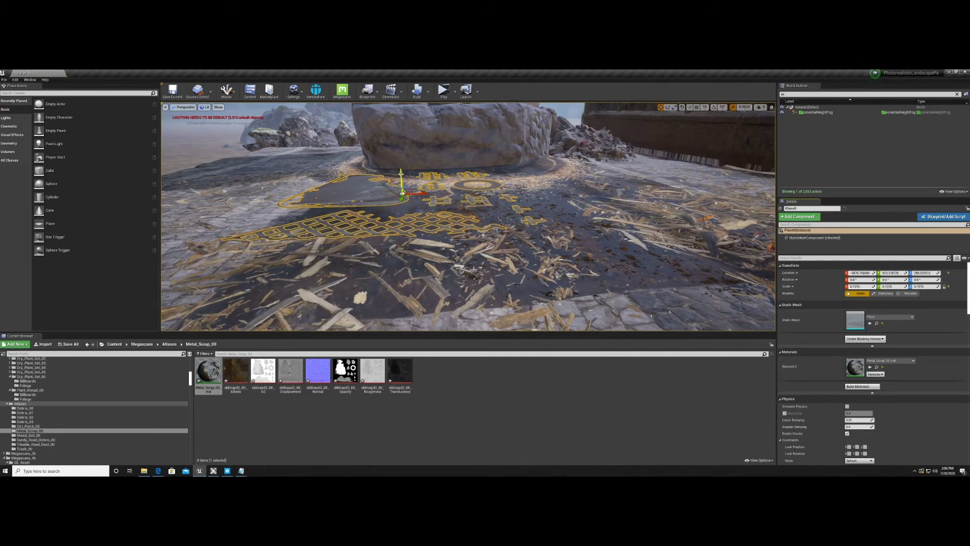
pyautogui.moveTo(401, 174); pyautogui.dragTo(401, 193)
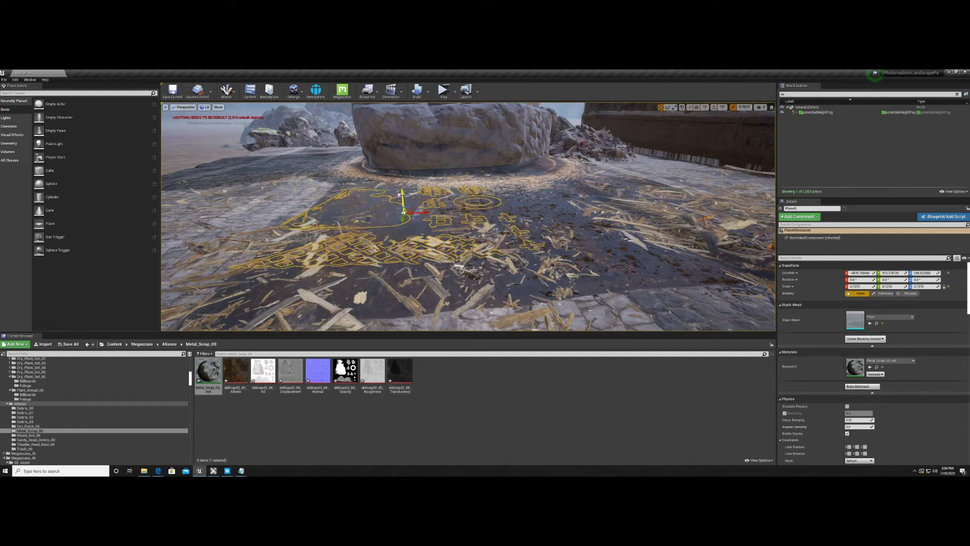
pyautogui.click(470, 147)
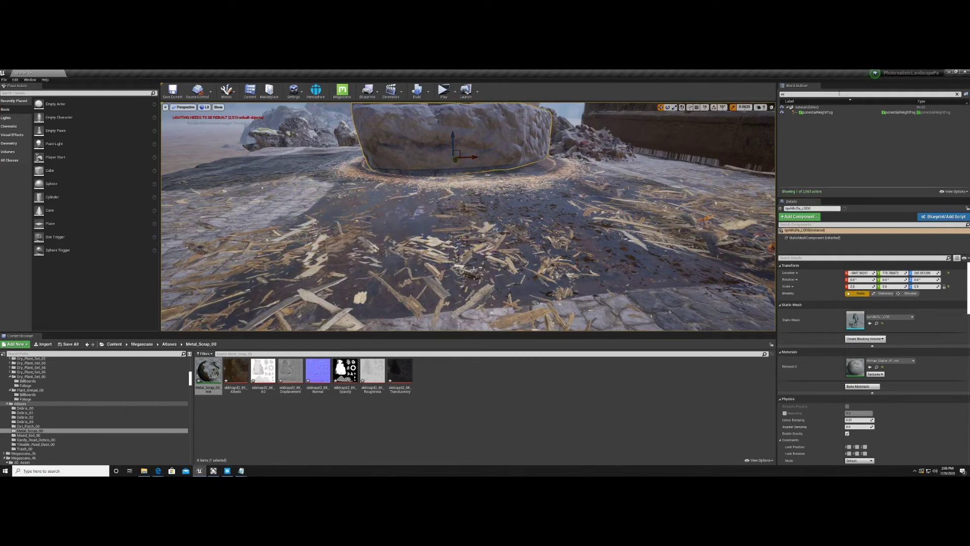
# Step: Locate the hidden metal scrap plane among the level's actors by searching for metal, scrap and plane
pyautogui.write('m')
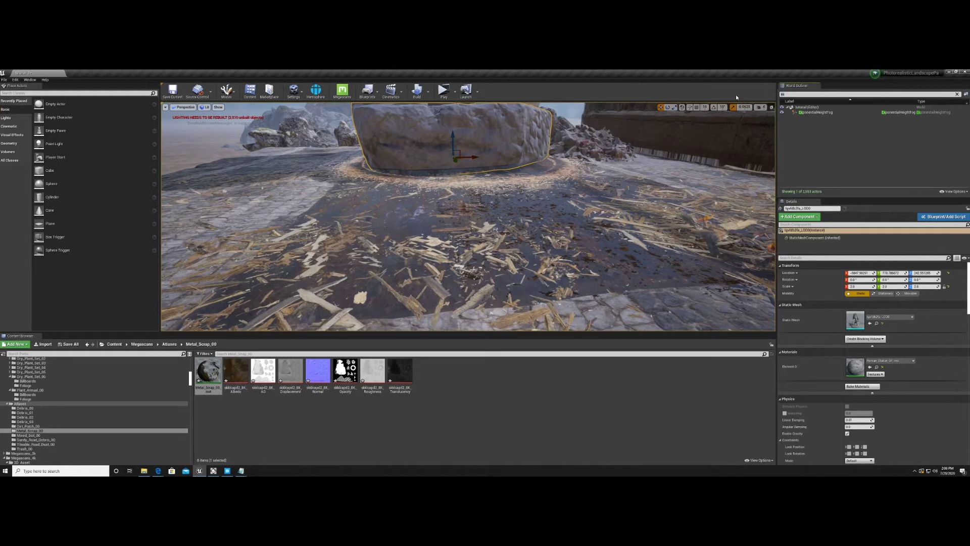
pyautogui.write('etal')
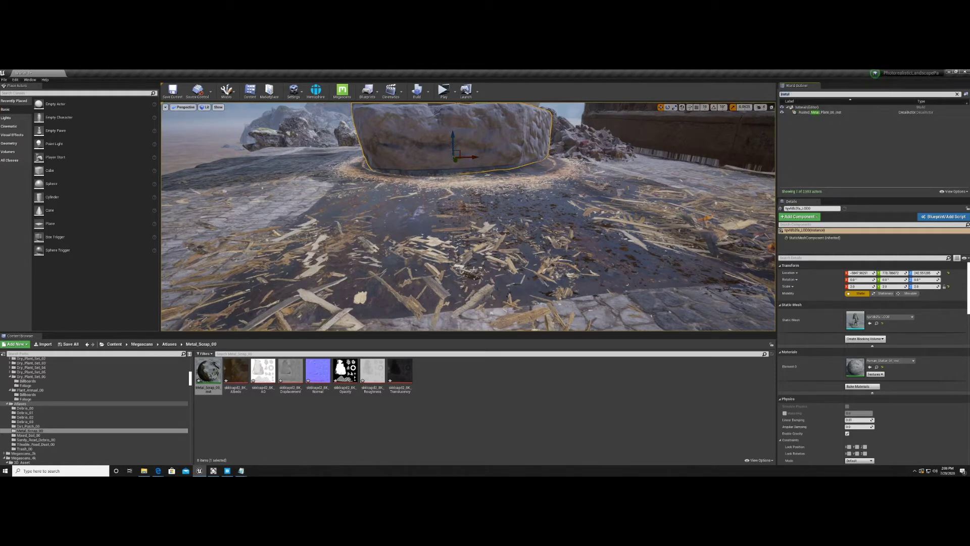
pyautogui.press('BackSpace')
pyautogui.press('BackSpace')
pyautogui.press('BackSpace')
pyautogui.press('BackSpace')
pyautogui.press('BackSpace')
pyautogui.write('scat')
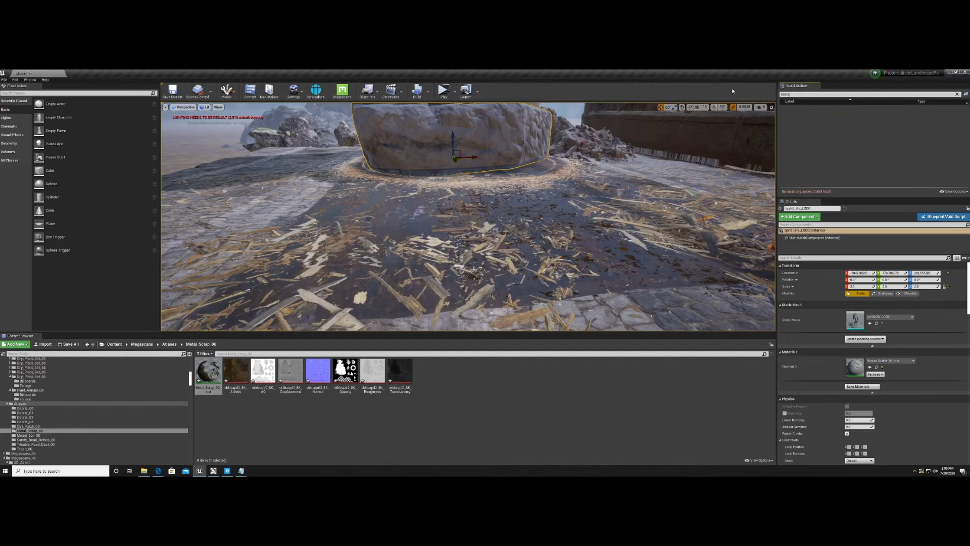
pyautogui.press('BackSpace')
pyautogui.press('BackSpace')
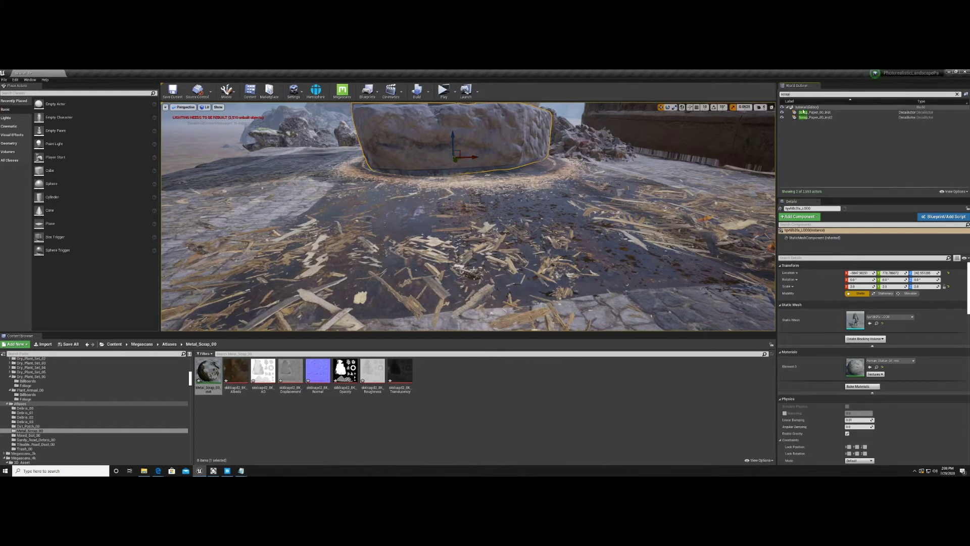
pyautogui.click(819, 118)
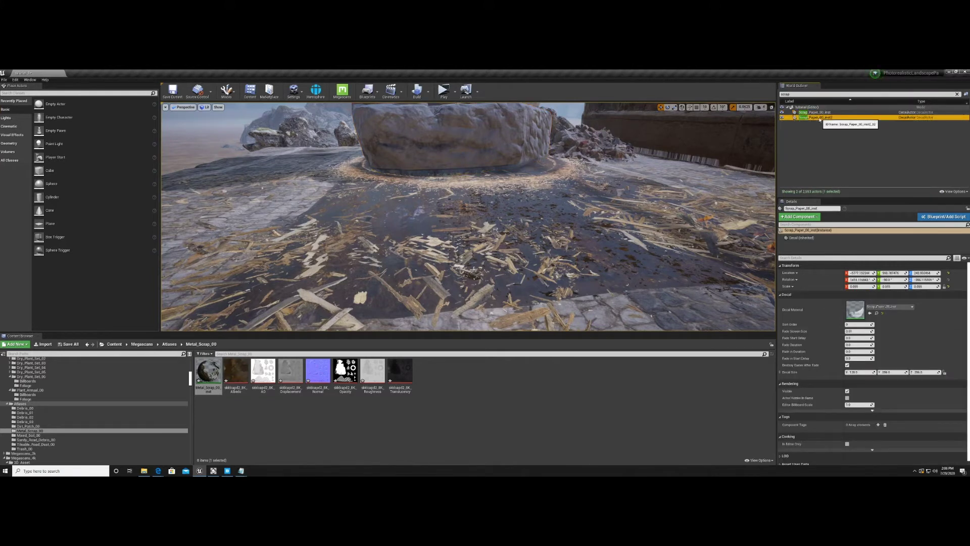
pyautogui.write('plane')
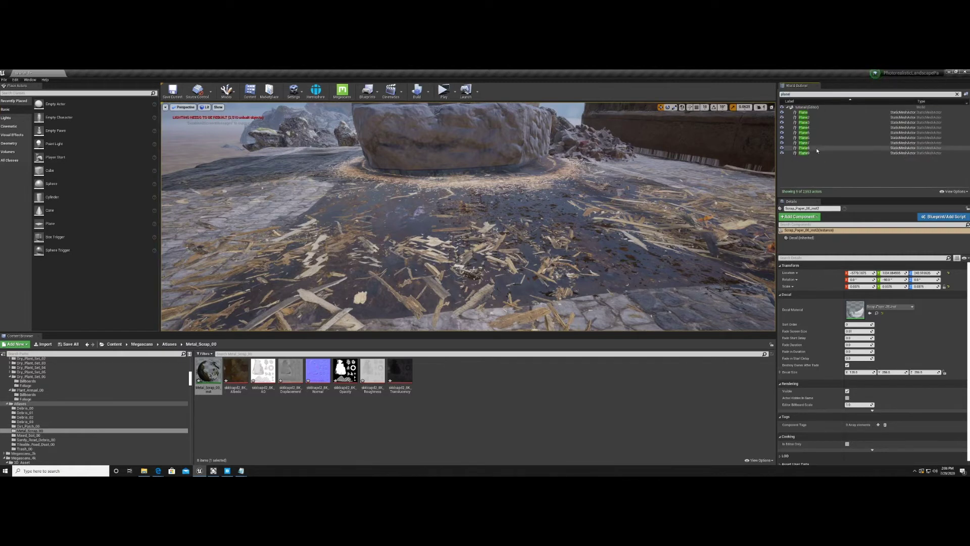
pyautogui.click(803, 153)
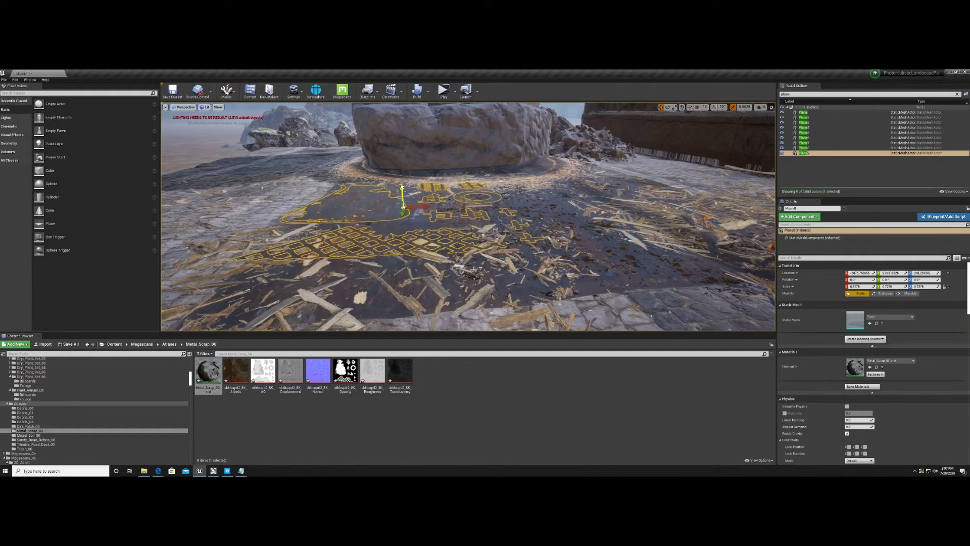
# Step: Move the metal scrap plane closer to the statue's base and delete it from the scene
pyautogui.click(441, 135)
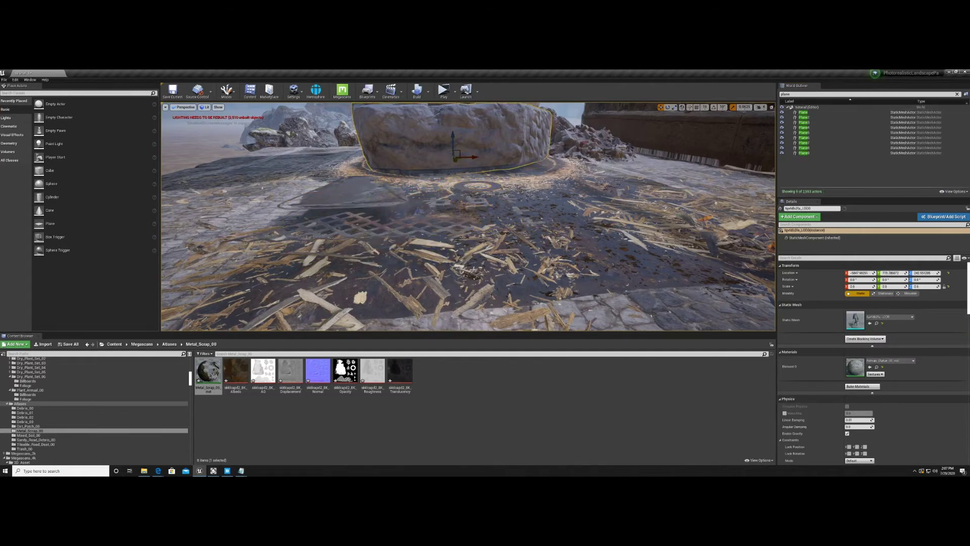
pyautogui.click(384, 190)
pyautogui.moveTo(401, 175); pyautogui.dragTo(476, 184)
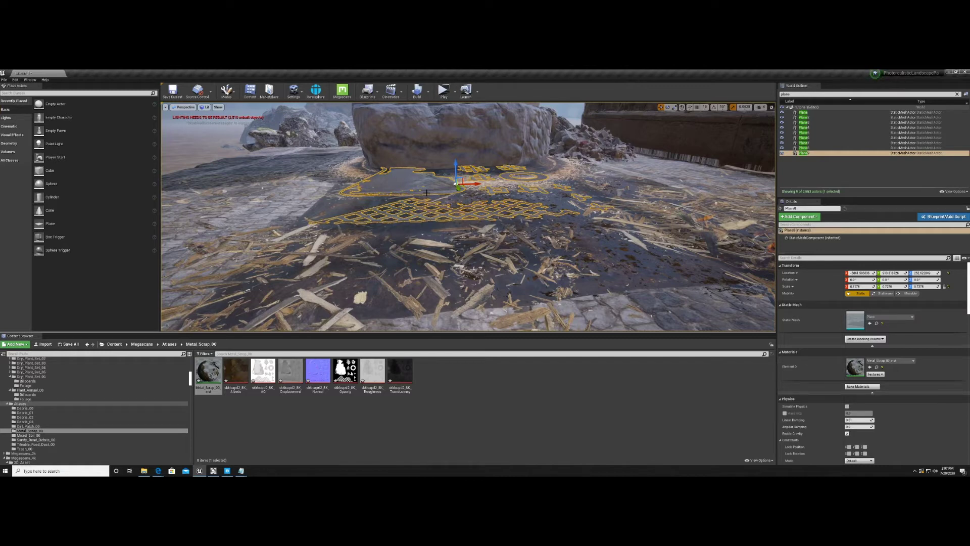
pyautogui.press('Delete')
# Step: Find the Rusted_Metal_Plate_00 decal, reduce only its X scale with the proportions unlocked, and lower it slightly at the statue's base
pyautogui.moveTo(399, 238); pyautogui.dragTo(421, 225, button='right')
pyautogui.press('w')
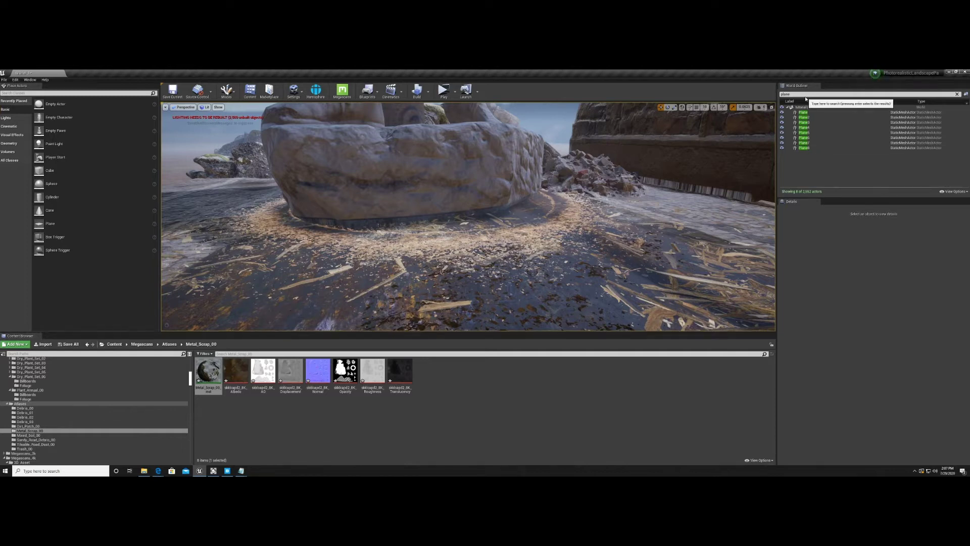
pyautogui.write('rusted')
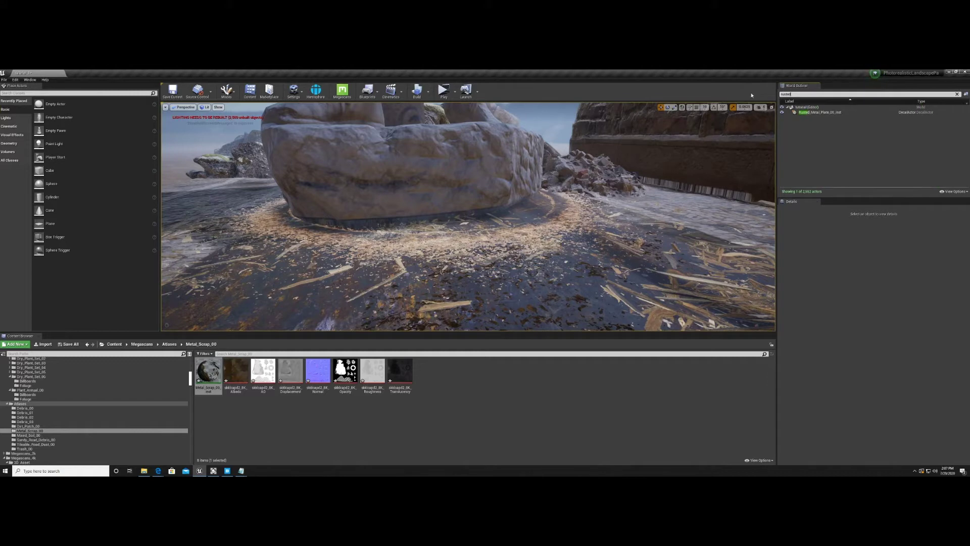
pyautogui.click(841, 113)
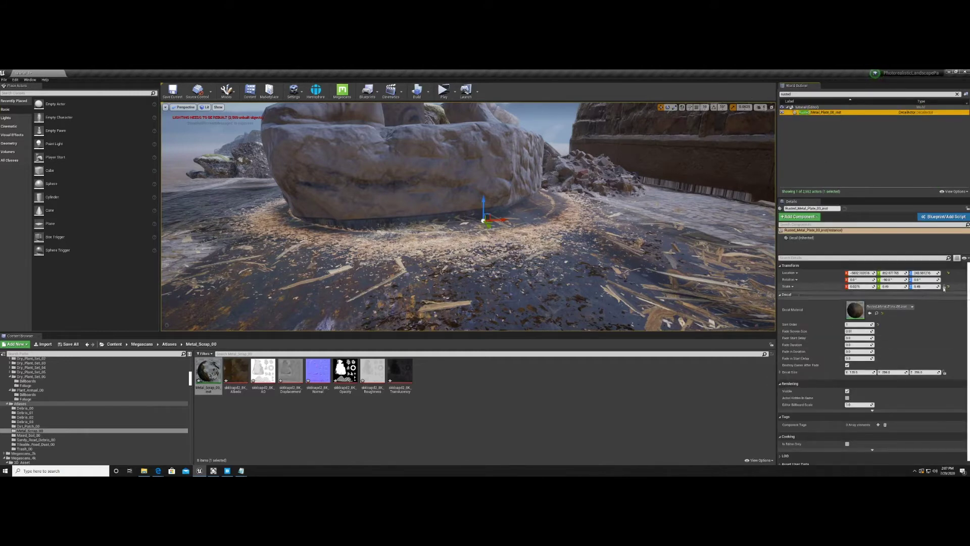
pyautogui.click(945, 287)
pyautogui.moveTo(862, 287); pyautogui.dragTo(856, 286)
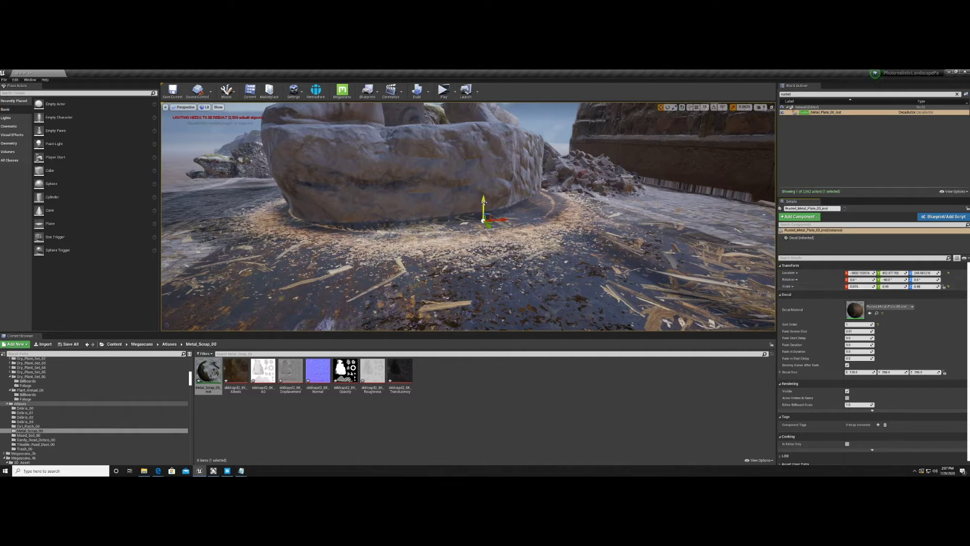
pyautogui.moveTo(484, 202); pyautogui.dragTo(484, 206)
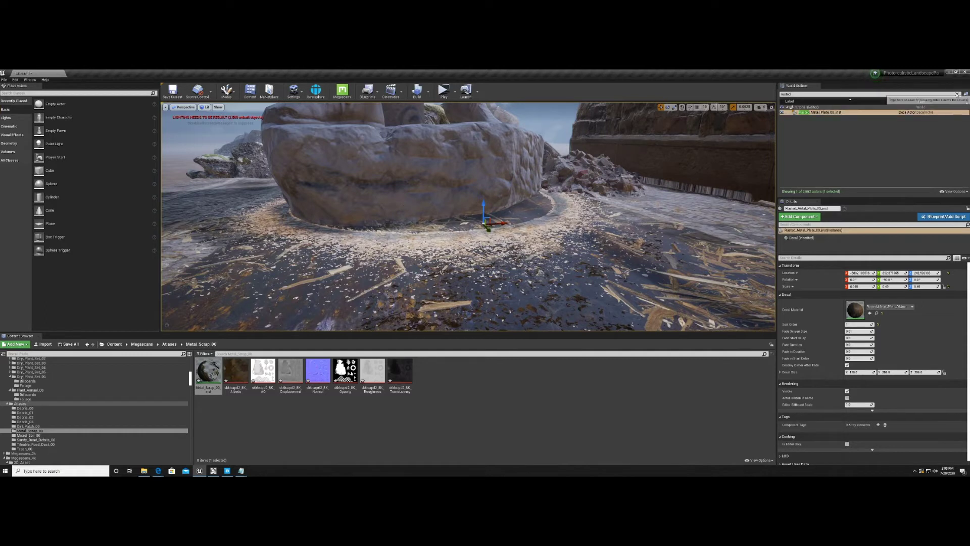
# Step: Search the actors for the mosaic decals and reduce the X scale of the Roman_Mosaic_Trim_00 decal in front of the statue's base
pyautogui.click(957, 94)
pyautogui.write('mosiac')
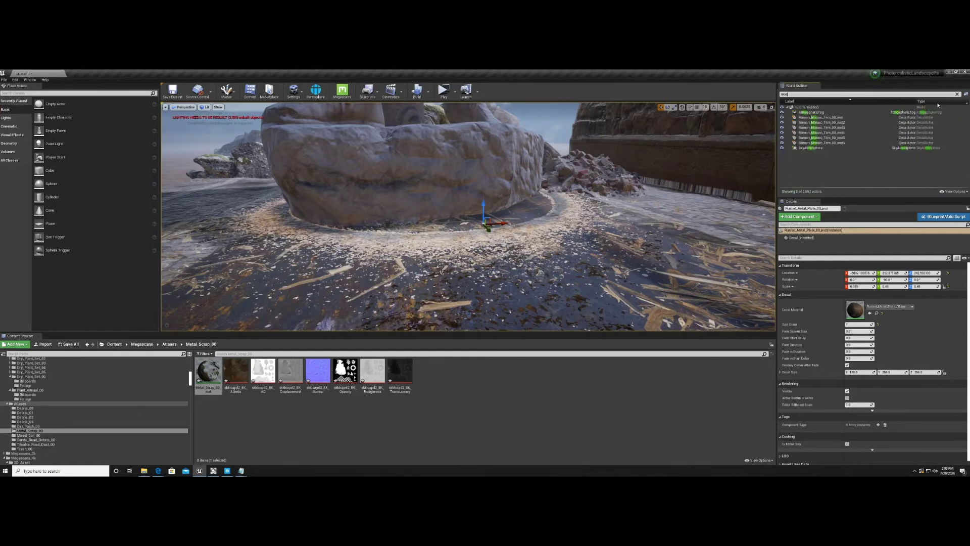
pyautogui.press('BackSpace')
pyautogui.write('aic')
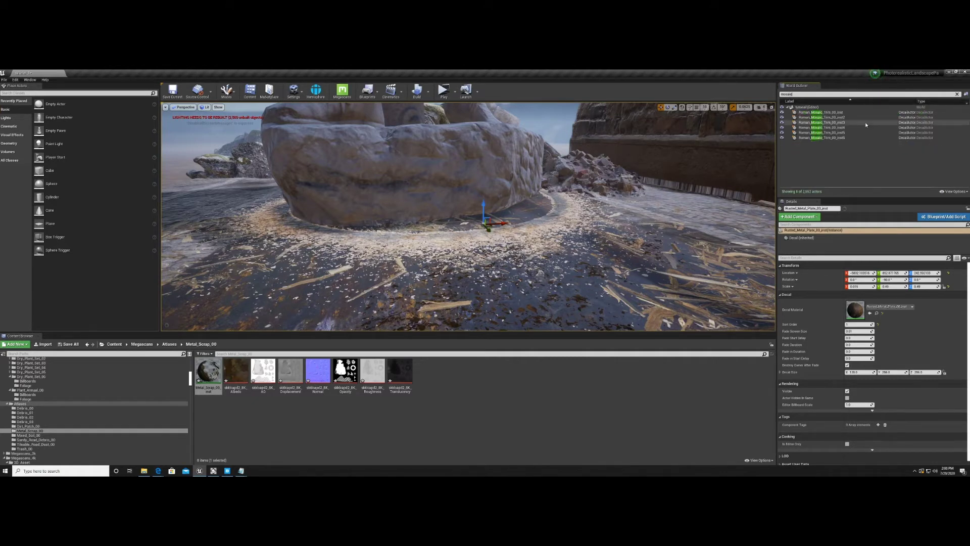
pyautogui.click(859, 122)
pyautogui.click(822, 128)
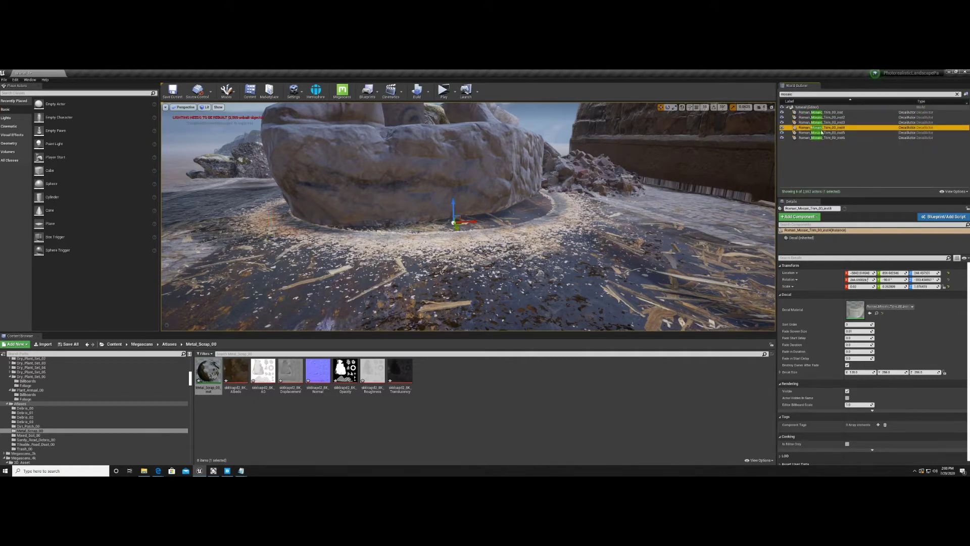
pyautogui.click(860, 287)
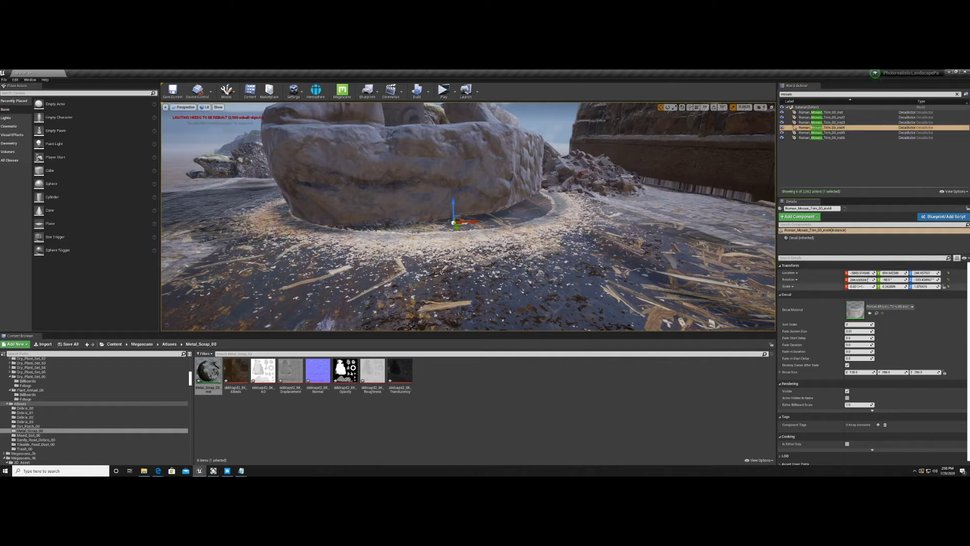
pyautogui.moveTo(861, 286); pyautogui.dragTo(859, 287)
# Step: Reduce the X scale of the Roman_Mosaic_Trim_00 decal at the front-left corner of the statue's base and lower it slightly
pyautogui.click(843, 133)
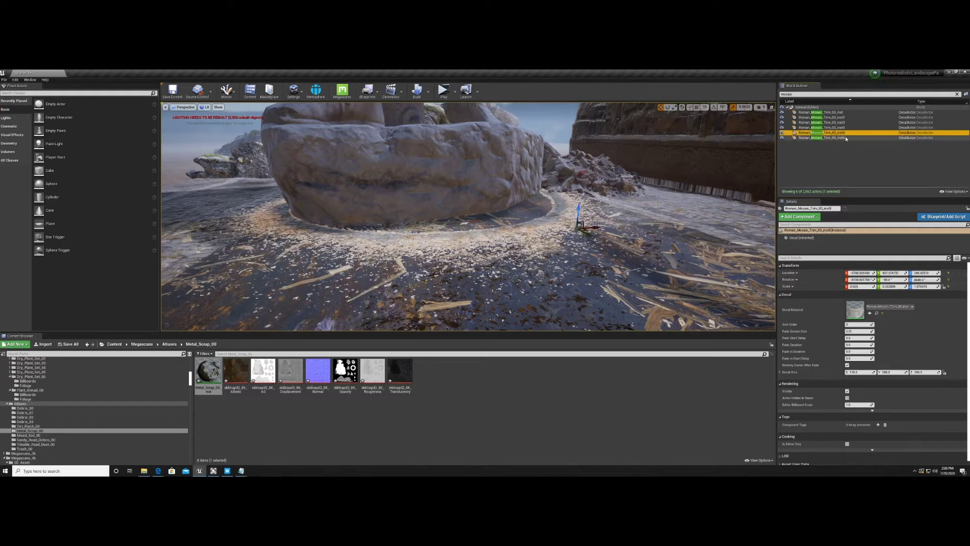
pyautogui.click(829, 123)
pyautogui.click(859, 287)
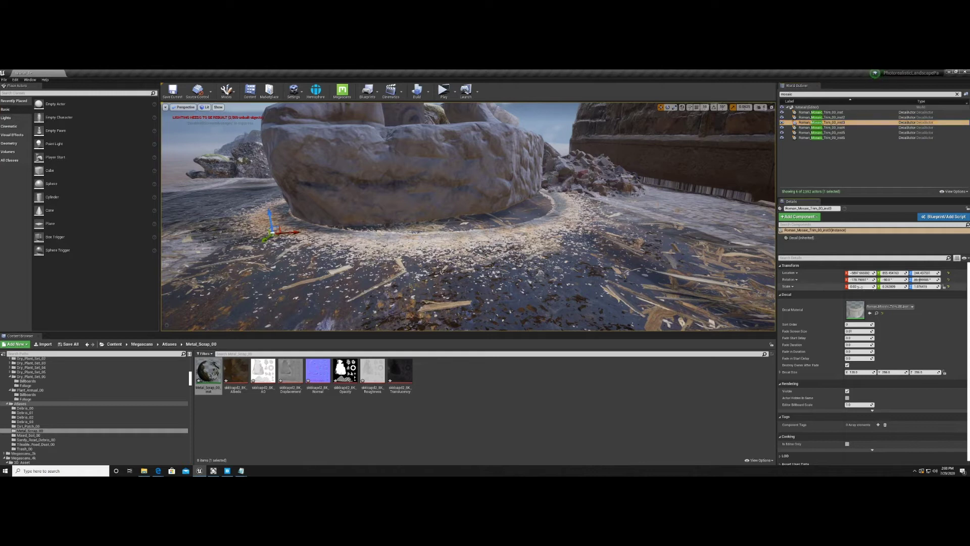
pyautogui.moveTo(859, 286); pyautogui.dragTo(853, 286)
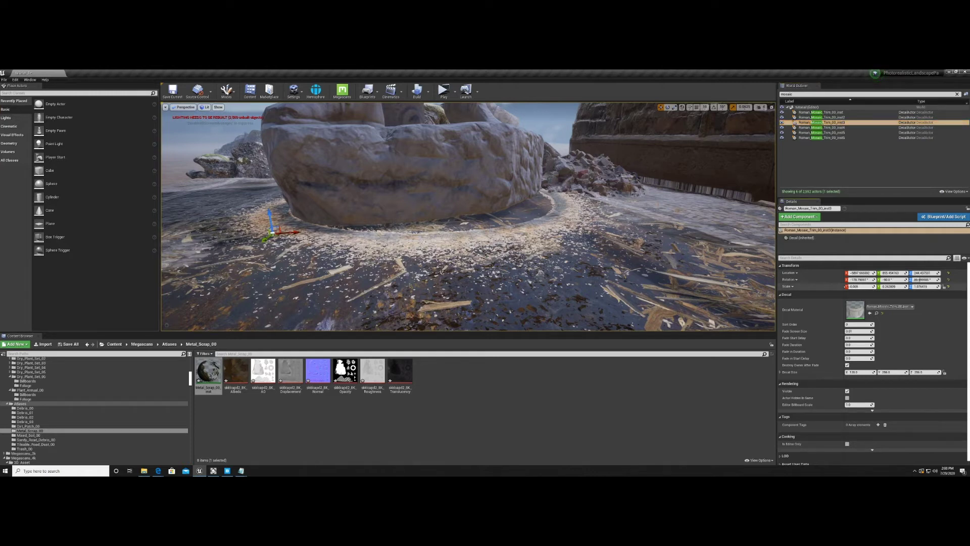
pyautogui.moveTo(269, 212); pyautogui.dragTo(269, 214)
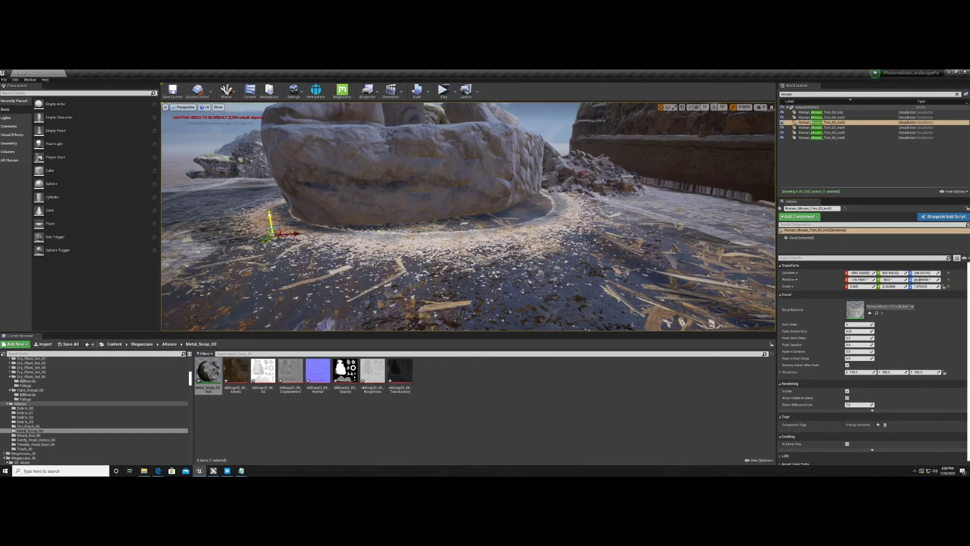
# Step: Search the actors for debris and select the plane forming the debris ring around the statue's base
pyautogui.press('s')
pyautogui.moveTo(334, 214); pyautogui.dragTo(339, 218, button='right')
pyautogui.press('w')
pyautogui.press('w')
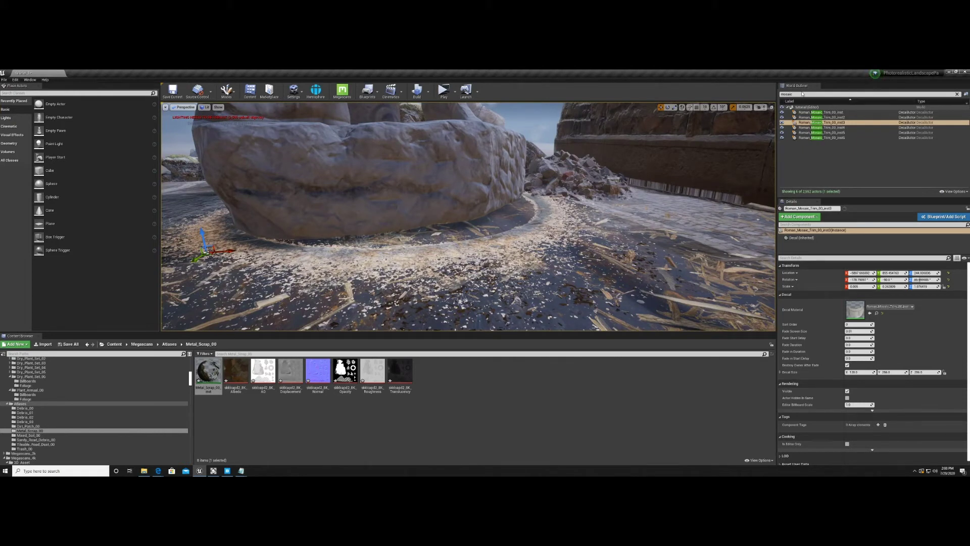
pyautogui.write('debris')
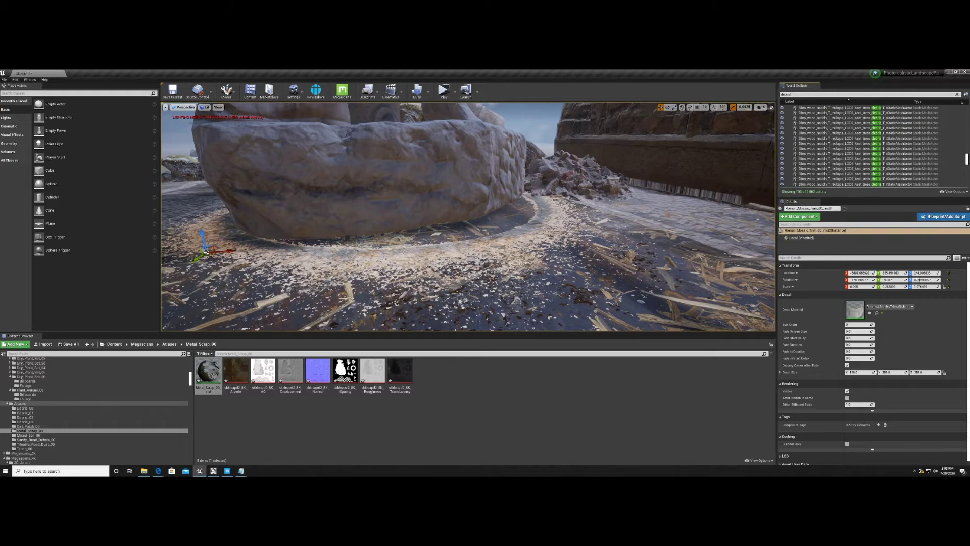
pyautogui.click(257, 237)
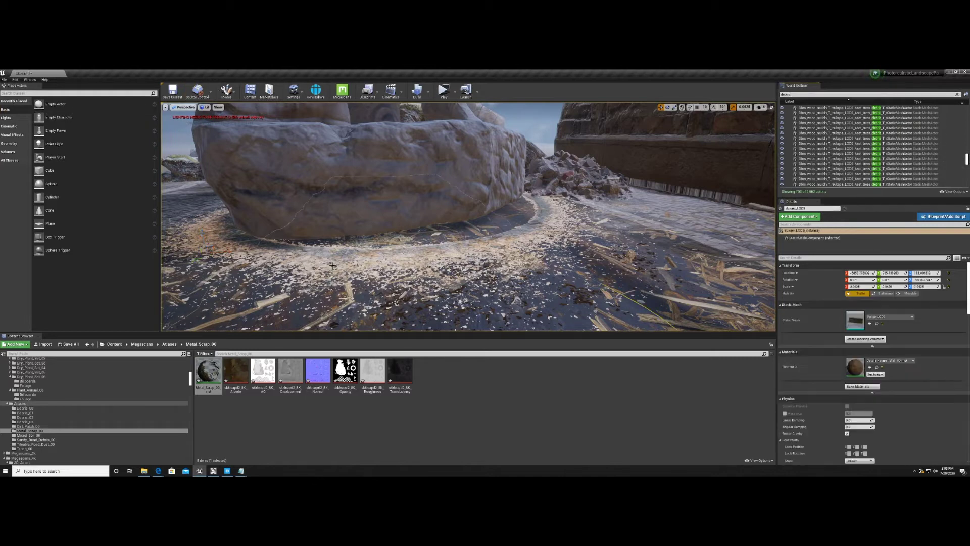
pyautogui.click(215, 235)
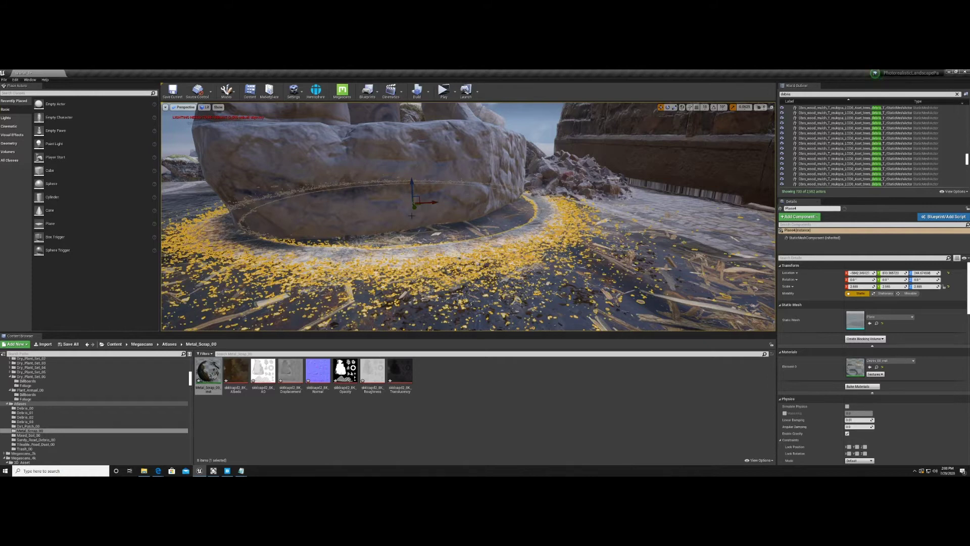
# Step: Shift the debris ring plane horizontally around the statue's base and adjust its X scale to fit the base
pyautogui.moveTo(415, 208)
pyautogui.mouseDown()
pyautogui.moveTo(409, 191)
pyautogui.moveTo(414, 209)
pyautogui.moveTo(401, 217)
pyautogui.moveTo(396, 207)
pyautogui.mouseUp()
pyautogui.press('s')
pyautogui.moveTo(397, 207)
pyautogui.mouseDown(button='right')
pyautogui.moveTo(394, 195)
pyautogui.moveTo(400, 218)
pyautogui.mouseUp(button='right')
pyautogui.moveTo(394, 175); pyautogui.dragTo(365, 161)
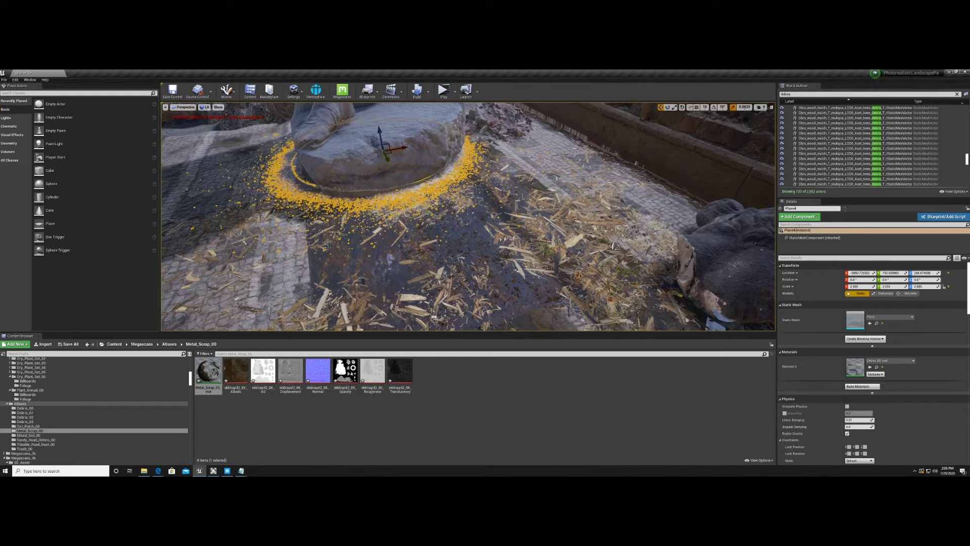
pyautogui.press('r')
pyautogui.moveTo(402, 149)
pyautogui.mouseDown()
pyautogui.moveTo(380, 153)
pyautogui.moveTo(406, 147)
pyautogui.mouseUp()
pyautogui.click(549, 140)
pyautogui.moveTo(430, 184); pyautogui.dragTo(447, 213, button='right')
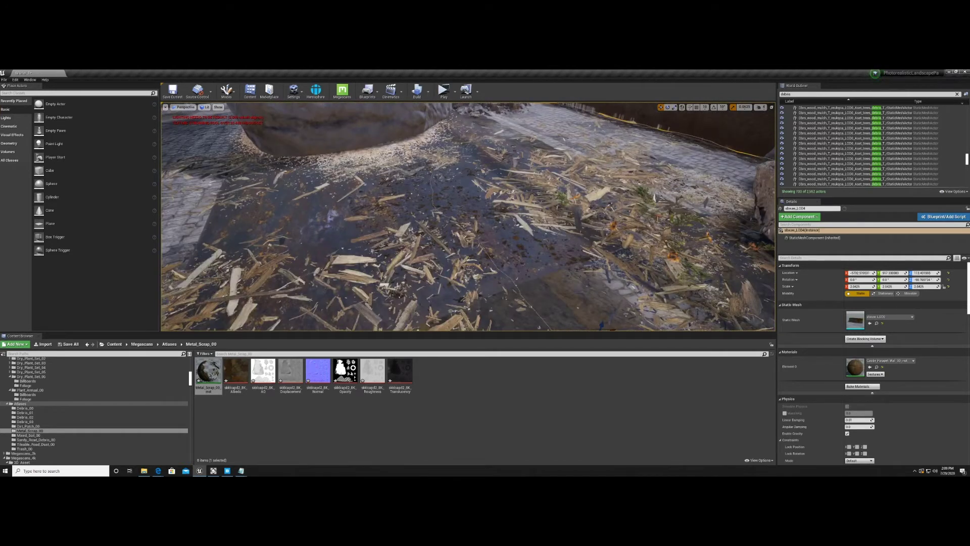
pyautogui.click(428, 146)
pyautogui.click(676, 108)
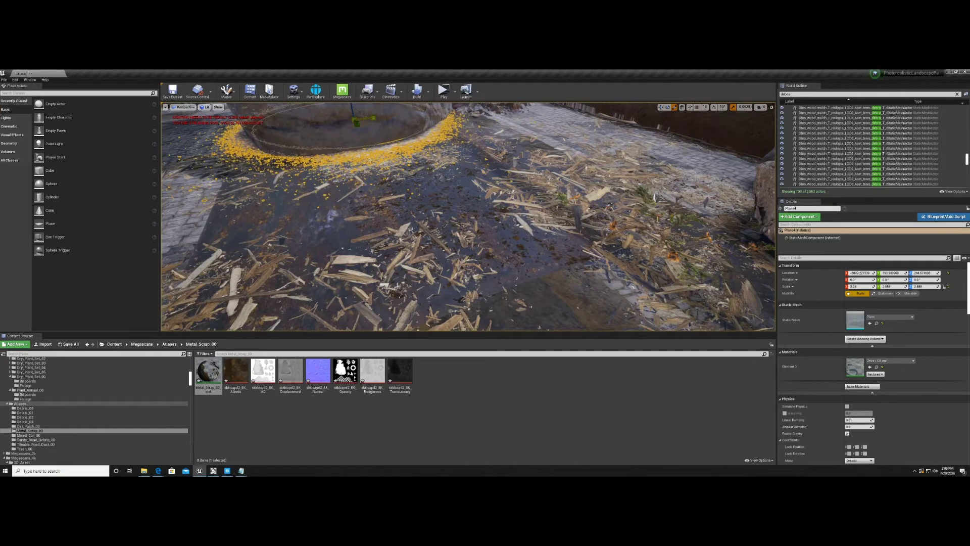
pyautogui.click(400, 182)
# Step: Select the weathered stone steps, open their material instance and locate its Parent material setting
pyautogui.moveTo(399, 182)
pyautogui.mouseDown(button='right')
pyautogui.moveTo(389, 186)
pyautogui.moveTo(414, 182)
pyautogui.moveTo(404, 185)
pyautogui.mouseUp(button='right')
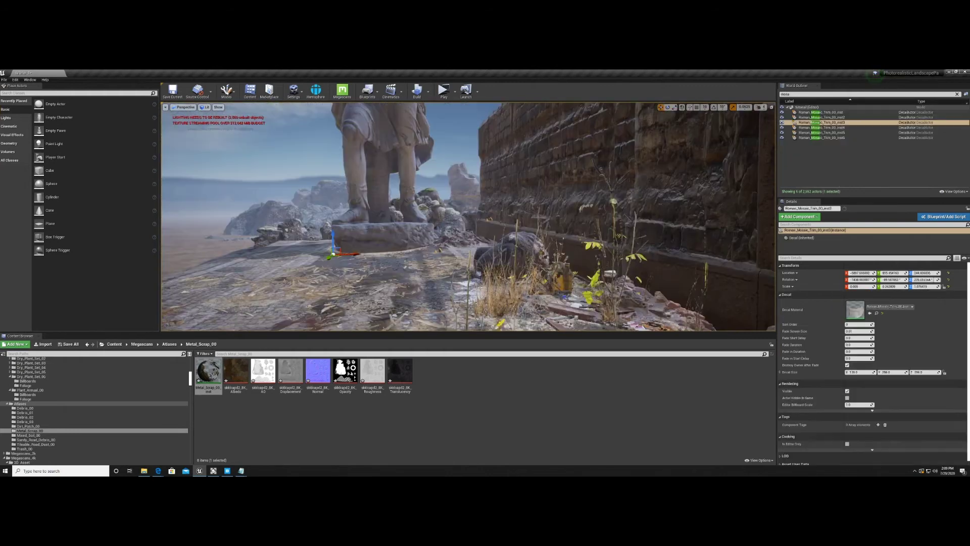
pyautogui.moveTo(553, 200)
pyautogui.mouseDown(button='right')
pyautogui.moveTo(601, 212)
pyautogui.moveTo(592, 197)
pyautogui.moveTo(553, 200)
pyautogui.mouseUp(button='right')
pyautogui.moveTo(491, 203); pyautogui.dragTo(481, 204, button='right')
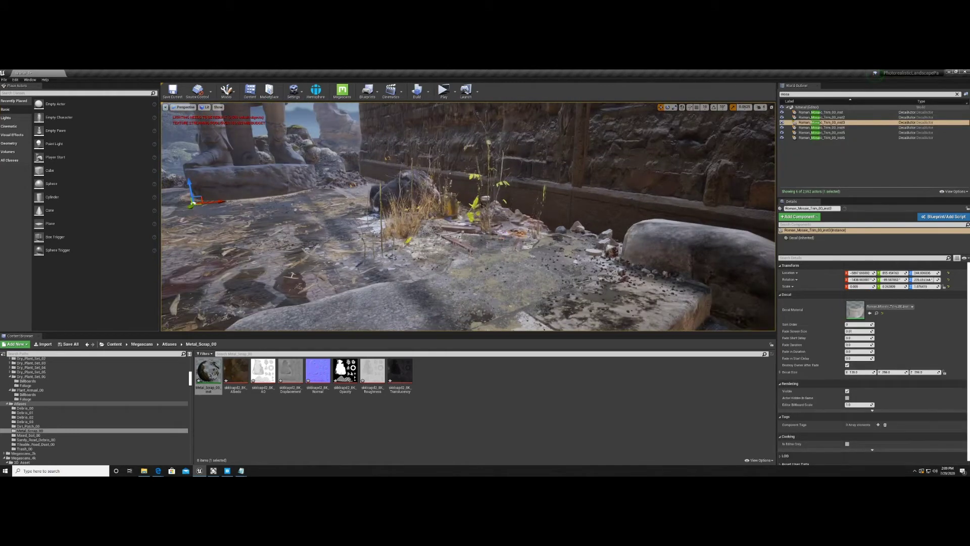
pyautogui.click(673, 241)
pyautogui.press('f')
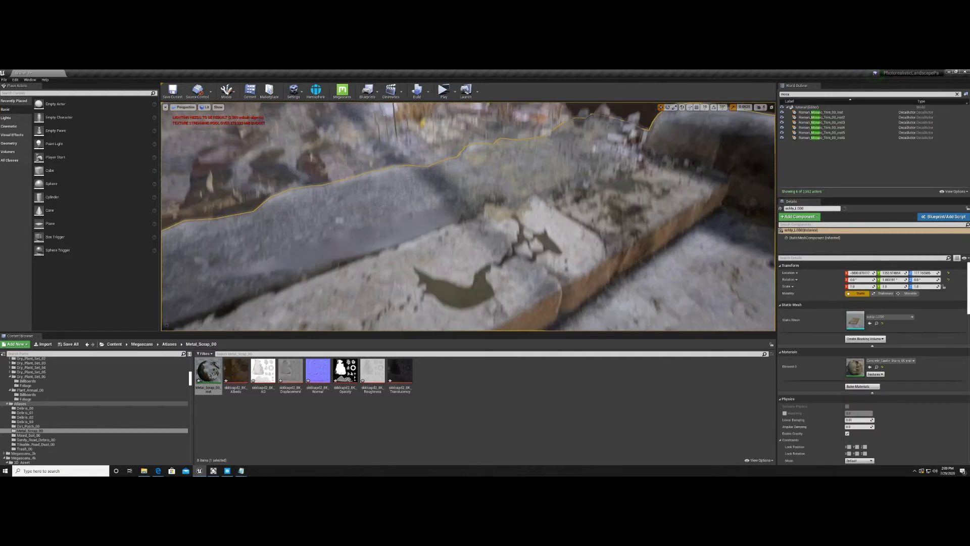
pyautogui.moveTo(593, 204); pyautogui.dragTo(593, 216, button='right')
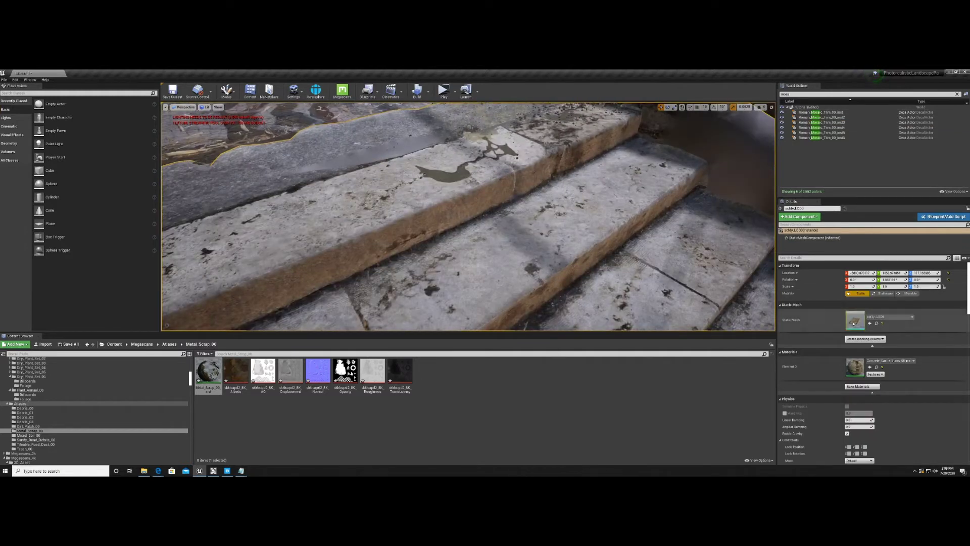
pyautogui.doubleClick(855, 368)
pyautogui.moveTo(556, 146); pyautogui.dragTo(262, 100)
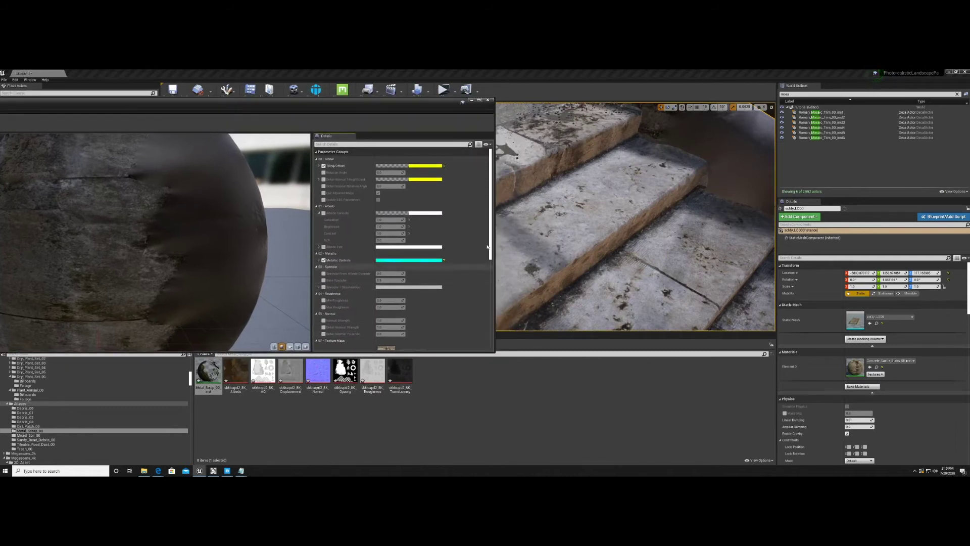
pyautogui.moveTo(491, 229); pyautogui.dragTo(512, 314)
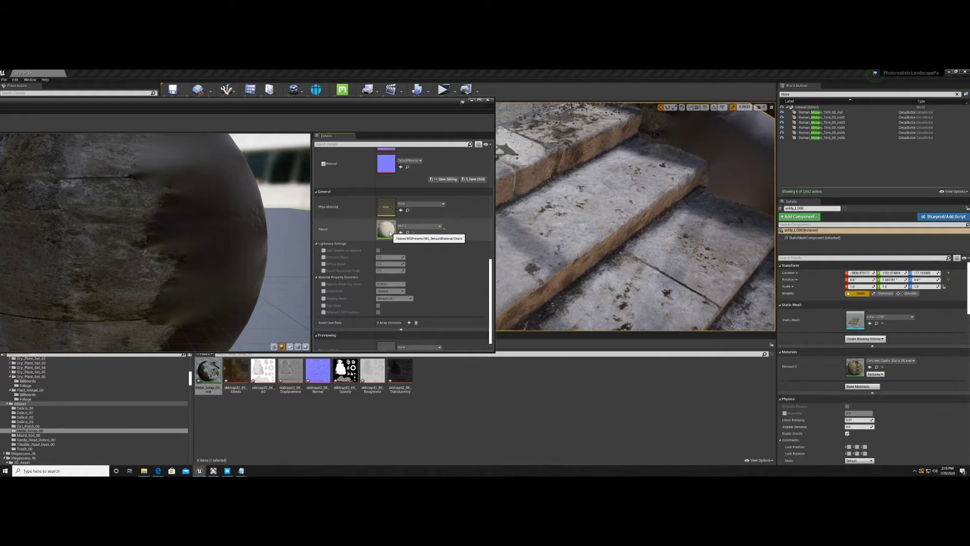
# Step: Review the texture maps, general settings and property overrides in the stone steps' material instance
pyautogui.scroll(-1, 488, 273)
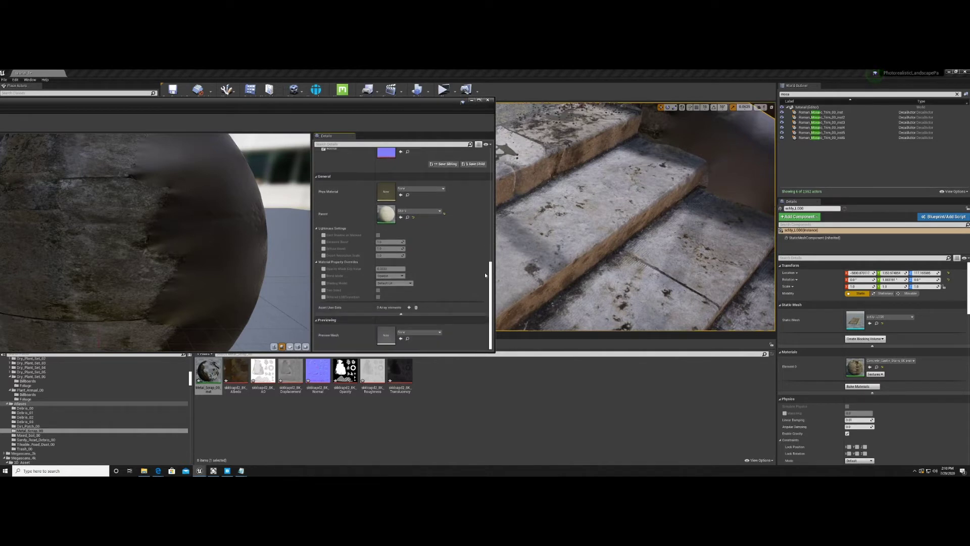
pyautogui.scroll(1, 484, 273)
pyautogui.scroll(3, 484, 270)
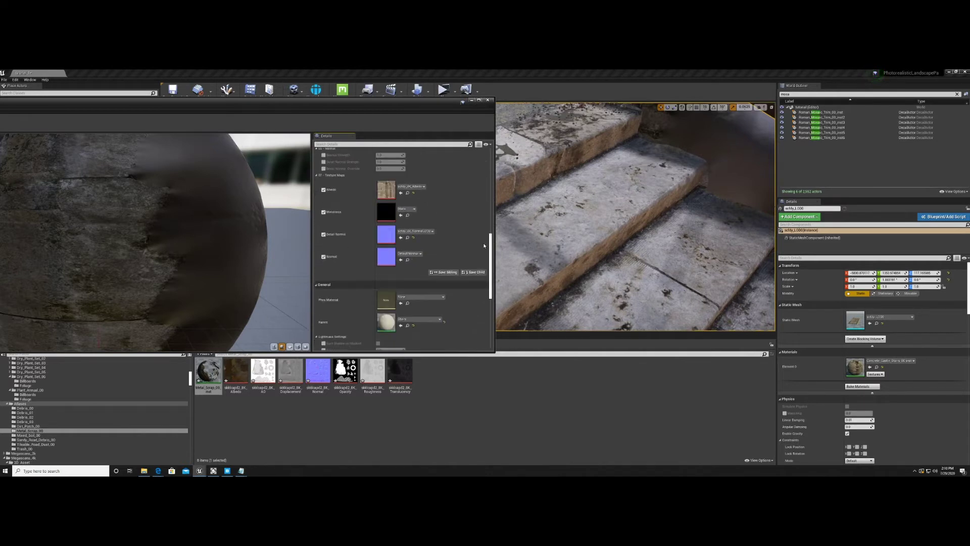
pyautogui.scroll(-3, 483, 243)
pyautogui.scroll(3, 484, 252)
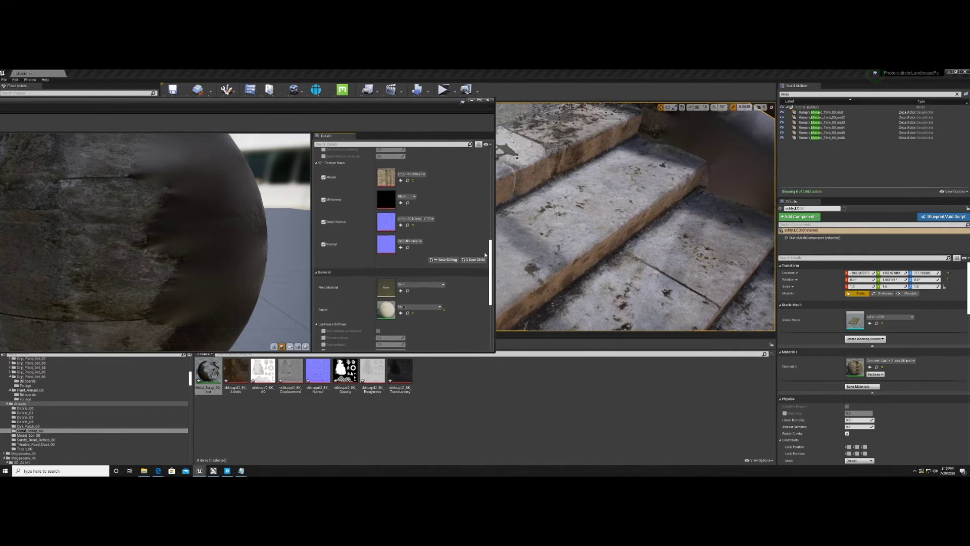
pyautogui.scroll(-3, 484, 250)
pyautogui.scroll(4, 480, 246)
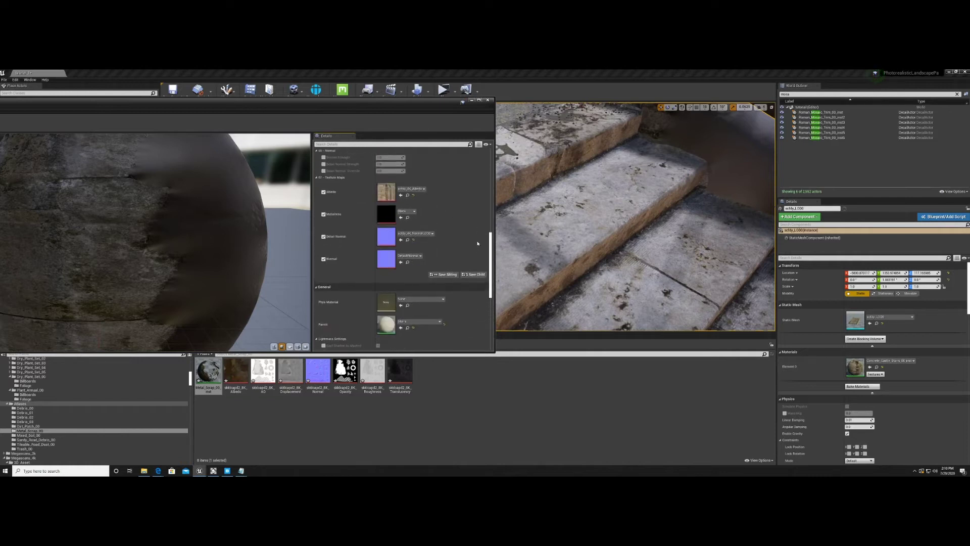
pyautogui.scroll(5, 470, 232)
pyautogui.scroll(-10, 443, 194)
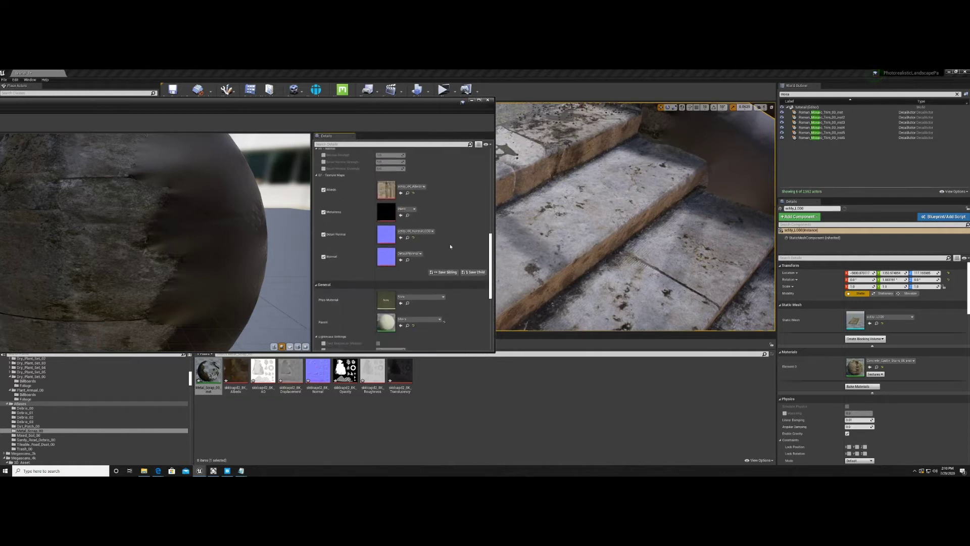
# Step: Open the parent material of the stone steps, examine its node graph from Tiling through Textures and Adjustments to Out, and close it
pyautogui.doubleClick(387, 215)
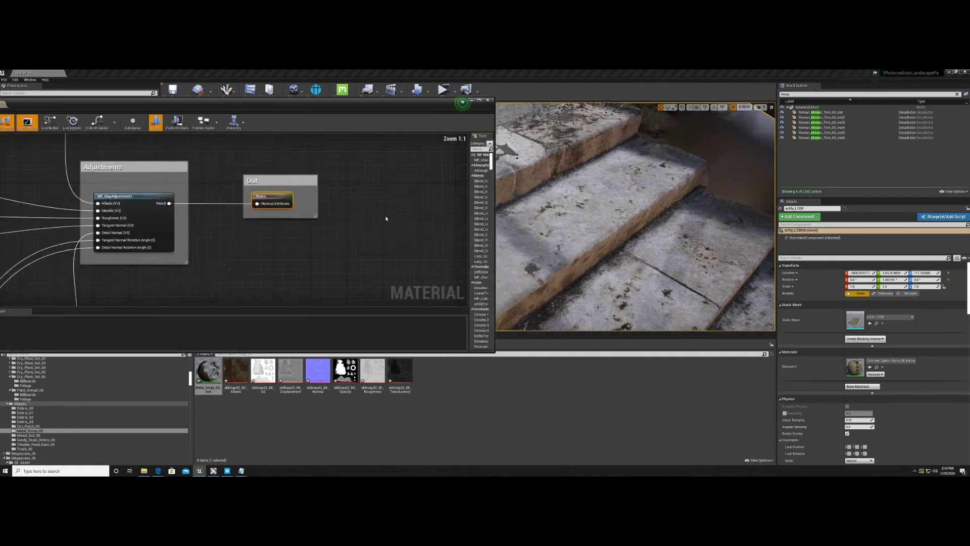
pyautogui.moveTo(386, 214)
pyautogui.mouseDown(button='right')
pyautogui.moveTo(340, 202)
pyautogui.moveTo(377, 201)
pyautogui.mouseUp(button='right')
pyautogui.scroll(-1, 373, 202)
pyautogui.scroll(-6, 373, 202)
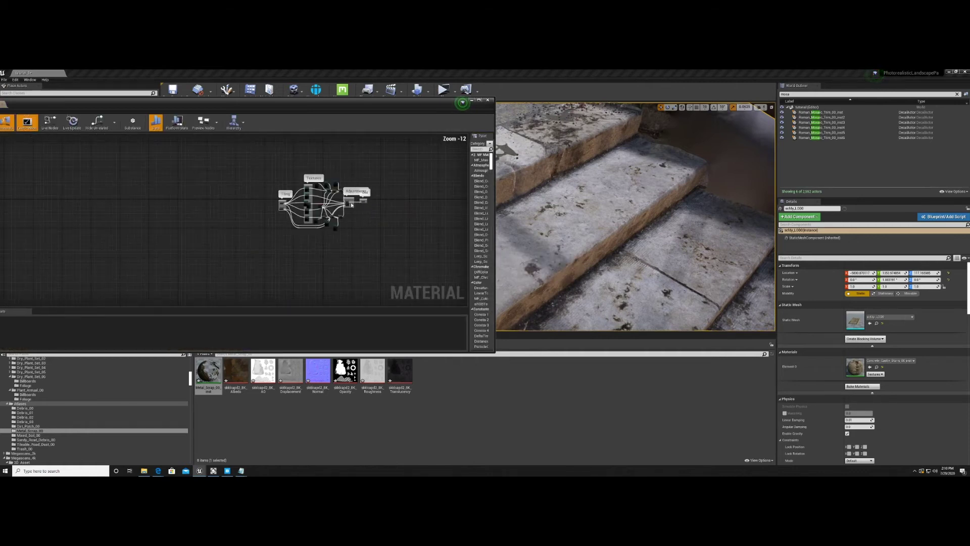
pyautogui.scroll(4, 338, 206)
pyautogui.moveTo(337, 206); pyautogui.dragTo(418, 259, button='right')
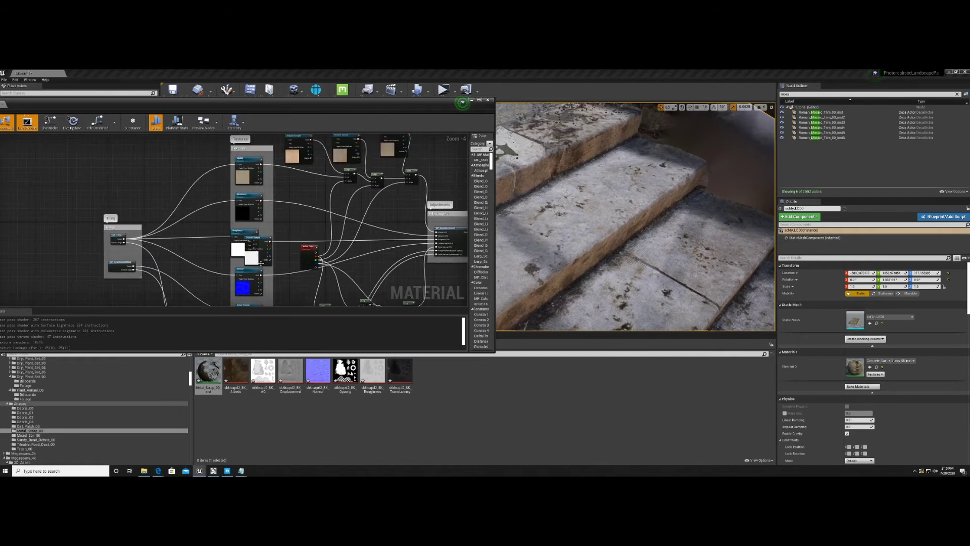
pyautogui.moveTo(258, 207); pyautogui.dragTo(239, 164, button='right')
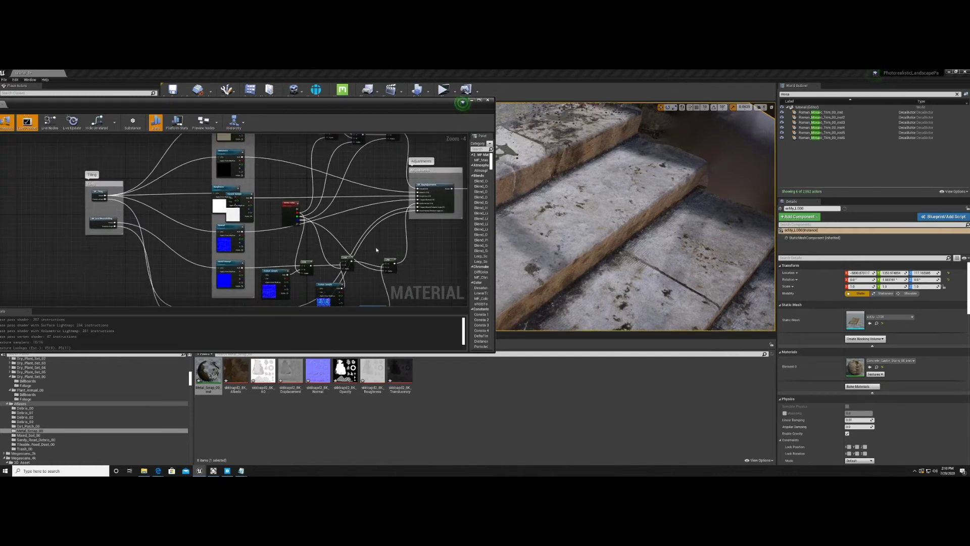
pyautogui.moveTo(383, 238); pyautogui.dragTo(309, 247, button='right')
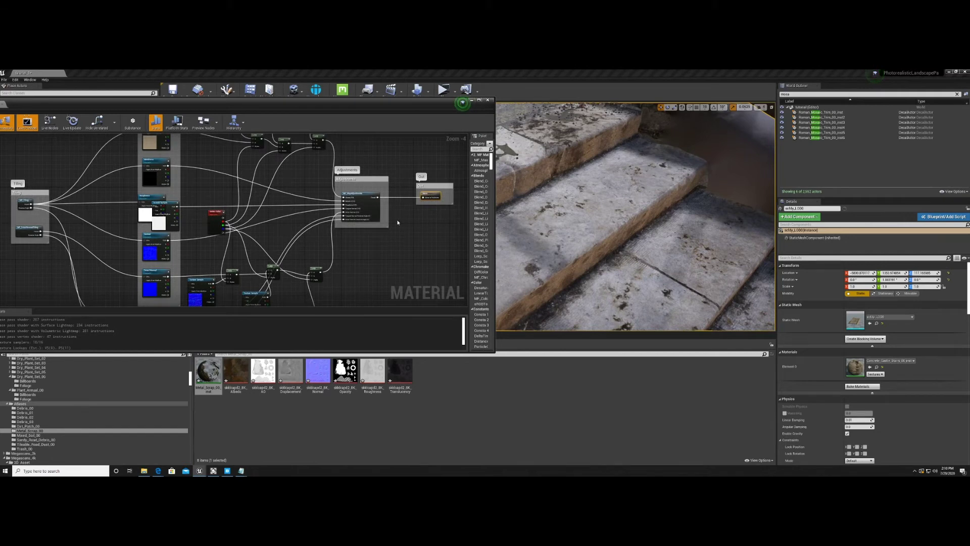
pyautogui.moveTo(380, 261); pyautogui.dragTo(375, 306, button='right')
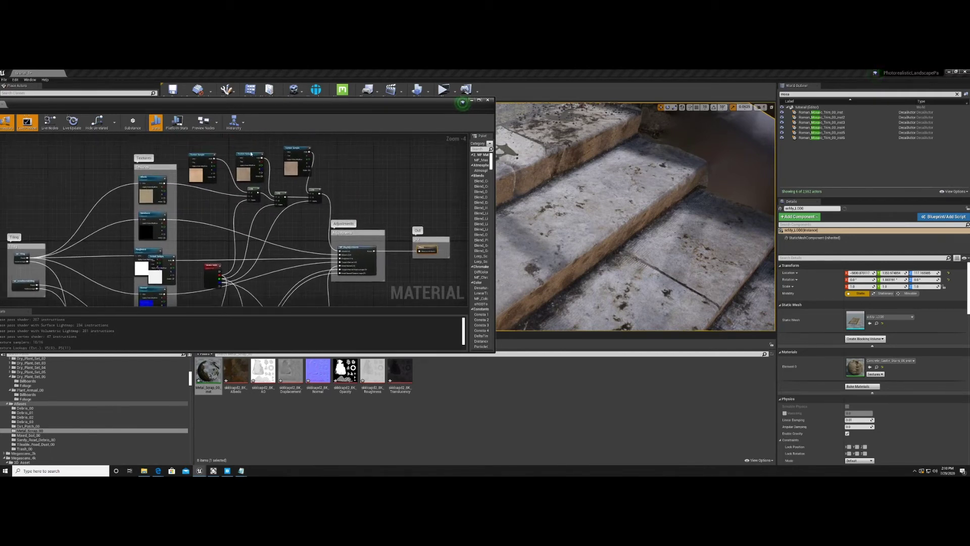
pyautogui.moveTo(412, 260); pyautogui.dragTo(400, 239, button='right')
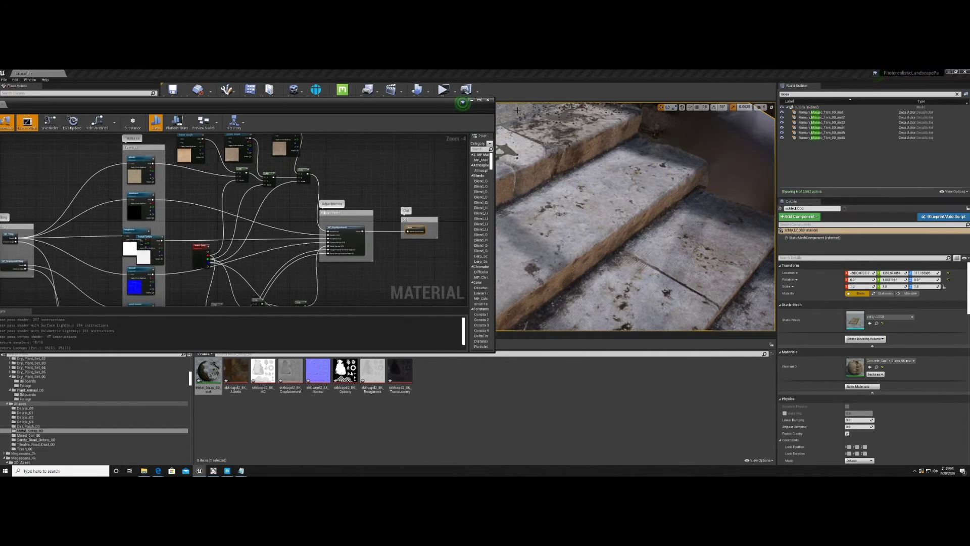
pyautogui.click(487, 101)
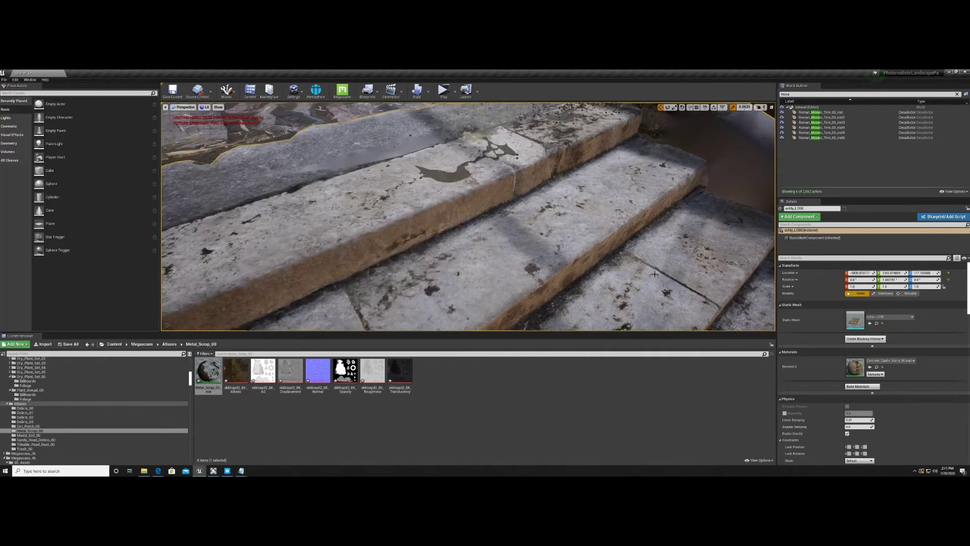
# Step: Reopen the stone steps' material instance, review its parameter groups beside the viewport, and open its parent material again
pyautogui.doubleClick(855, 367)
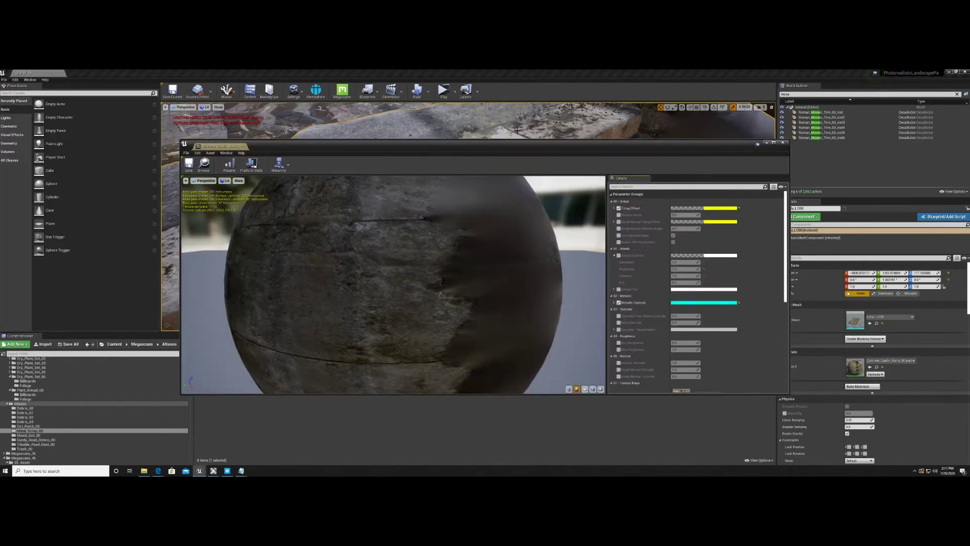
pyautogui.moveTo(528, 146); pyautogui.dragTo(421, 112)
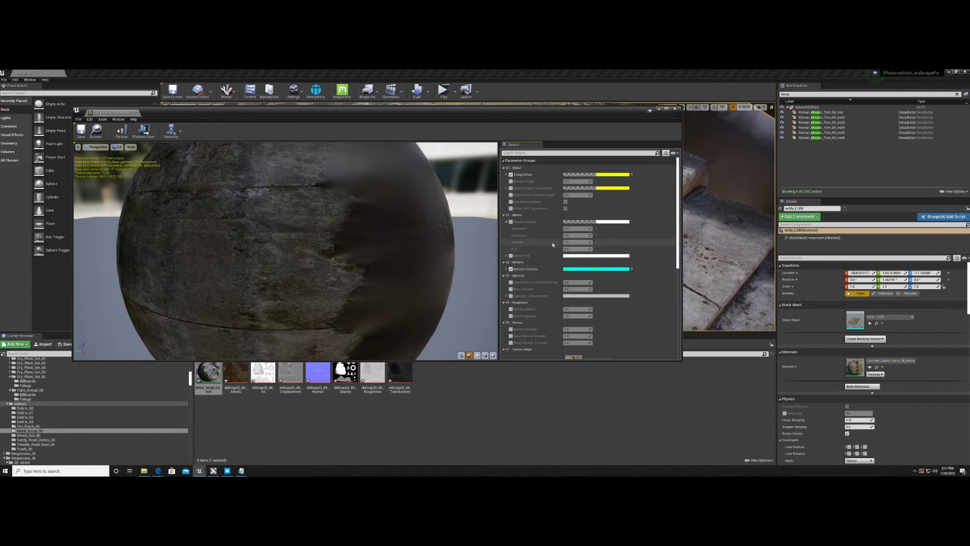
pyautogui.moveTo(533, 112); pyautogui.dragTo(213, 82)
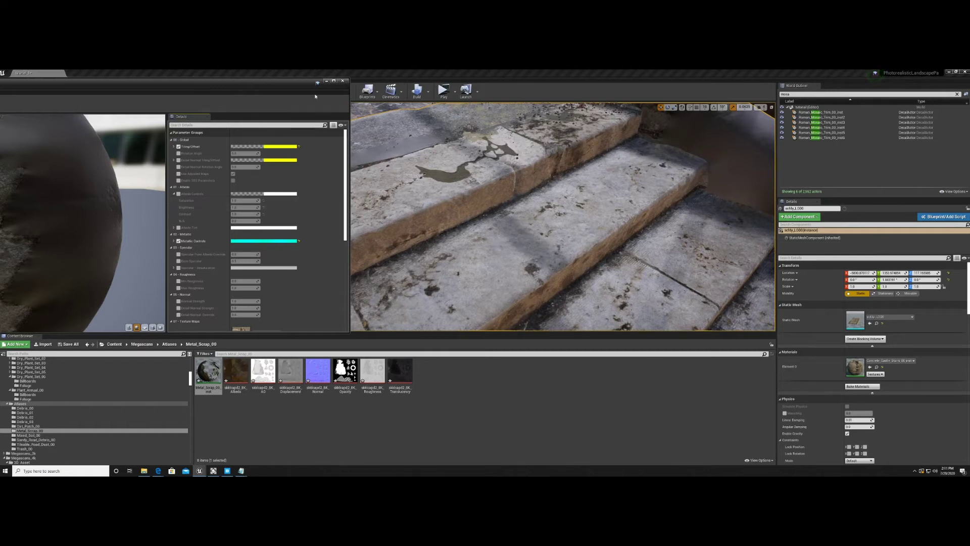
pyautogui.moveTo(281, 85); pyautogui.dragTo(426, 78)
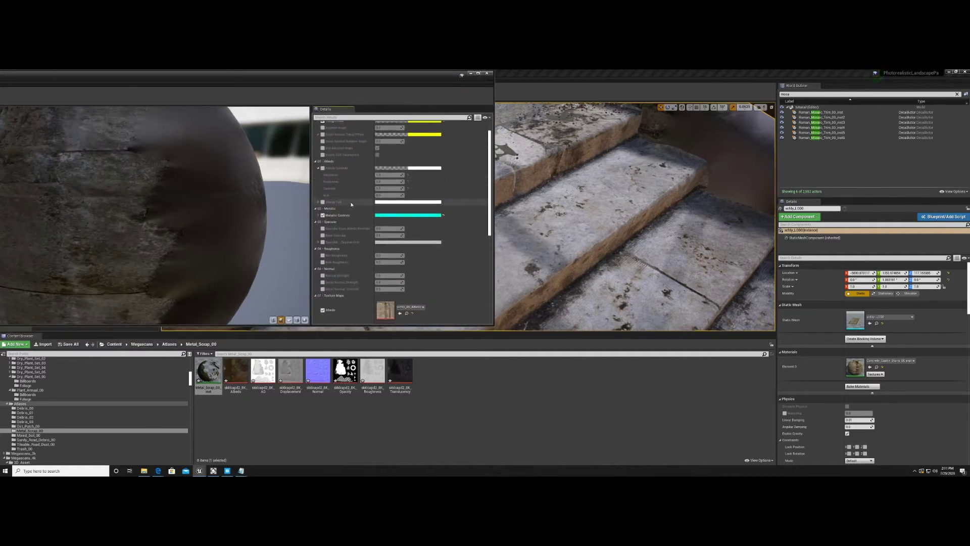
pyautogui.scroll(-2, 363, 192)
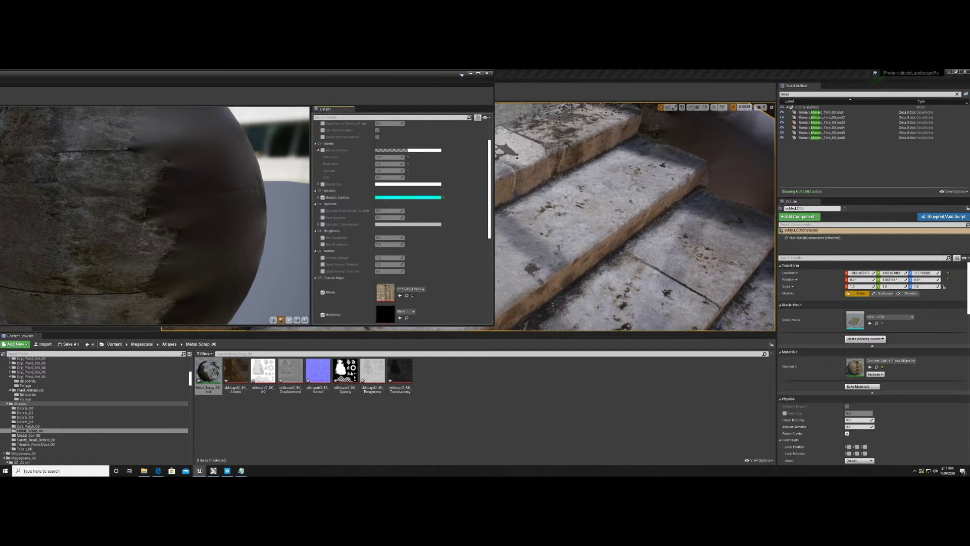
pyautogui.scroll(-5, 391, 283)
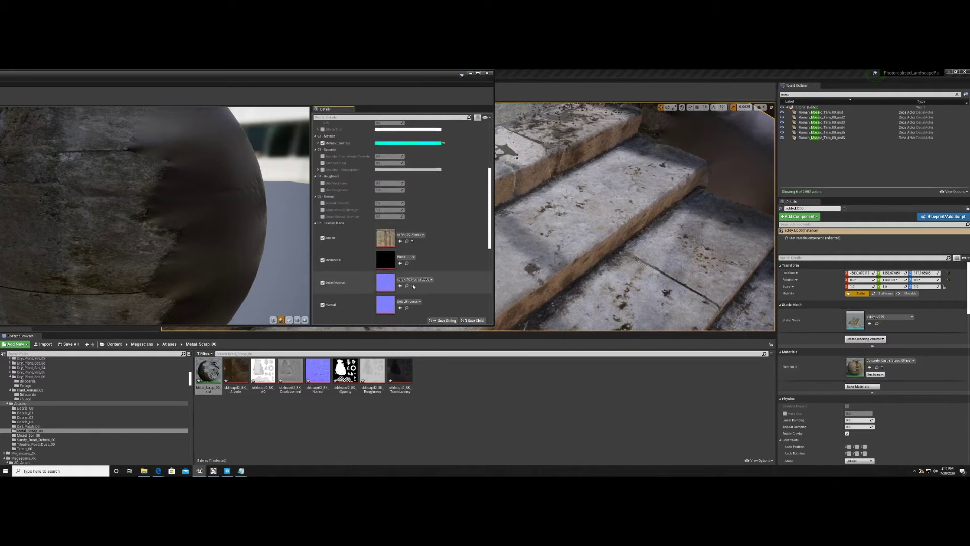
pyautogui.doubleClick(385, 315)
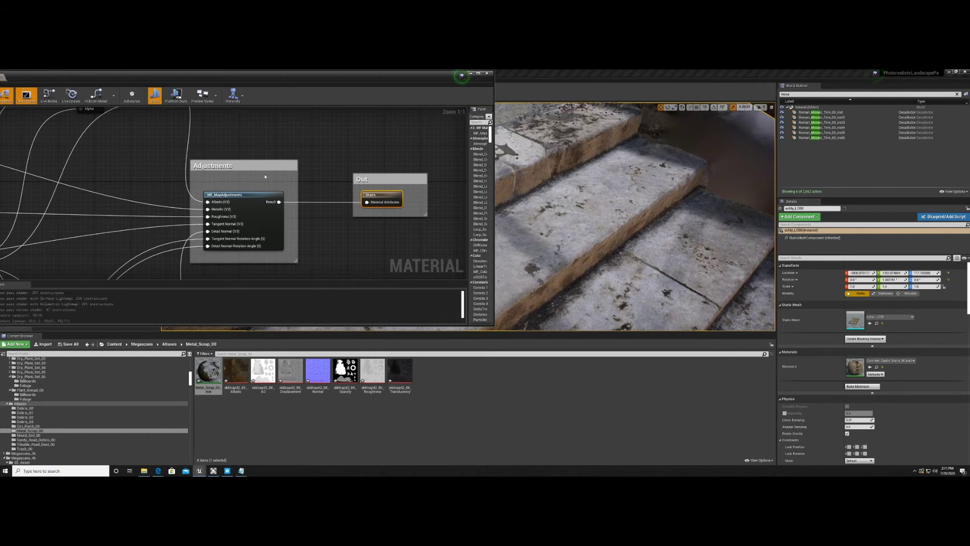
# Step: Add a second MF_MapAdjustments function node in the empty graph area below the Adjustments group
pyautogui.moveTo(218, 221); pyautogui.dragTo(291, 176, button='right')
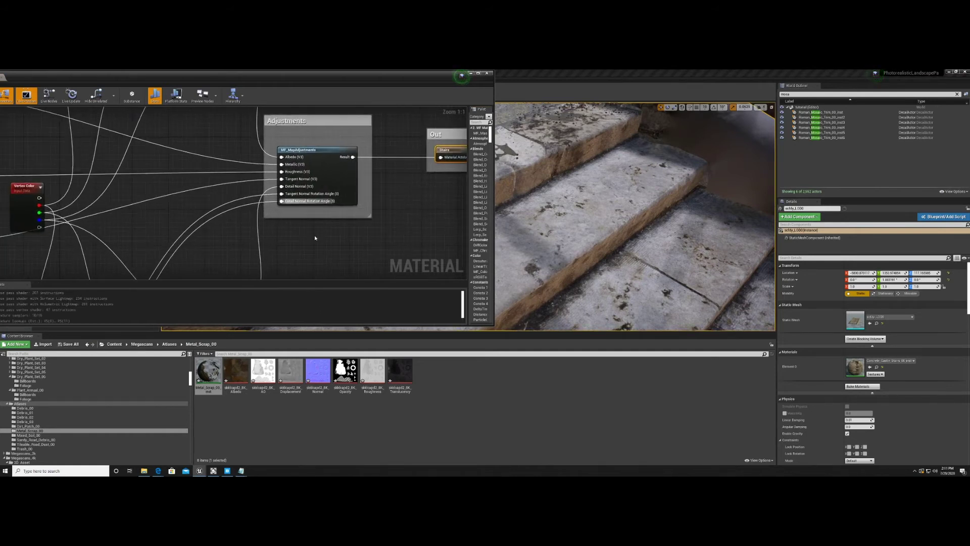
pyautogui.rightClick(330, 241)
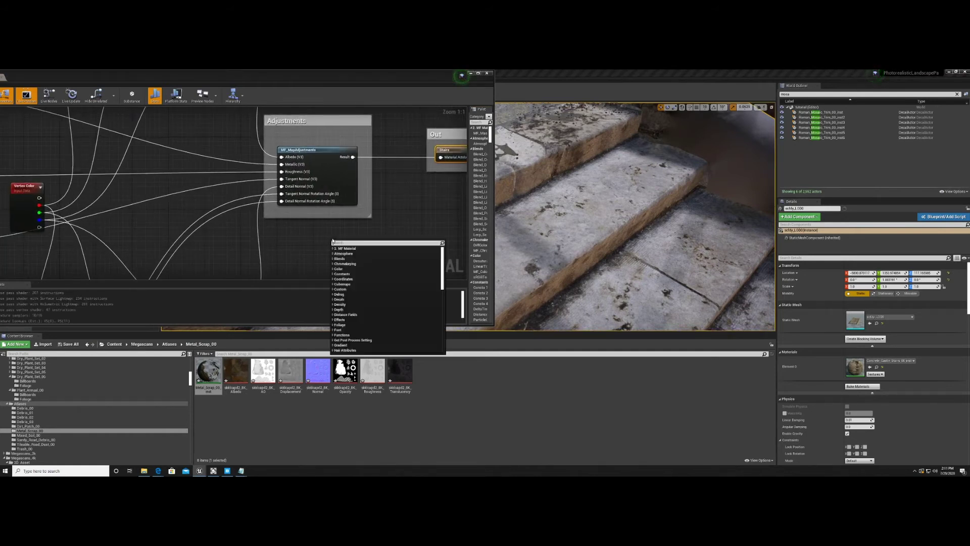
pyautogui.write('MF_')
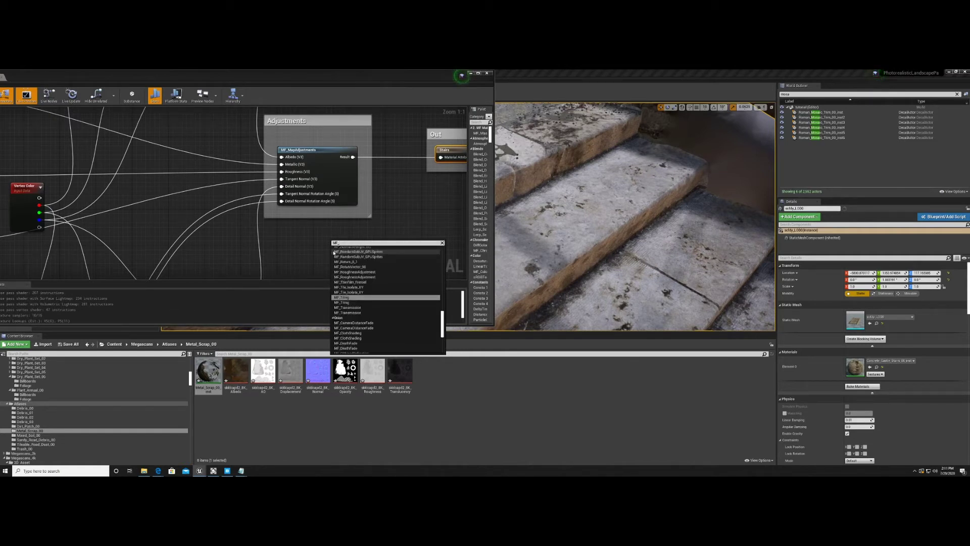
pyautogui.write('Map')
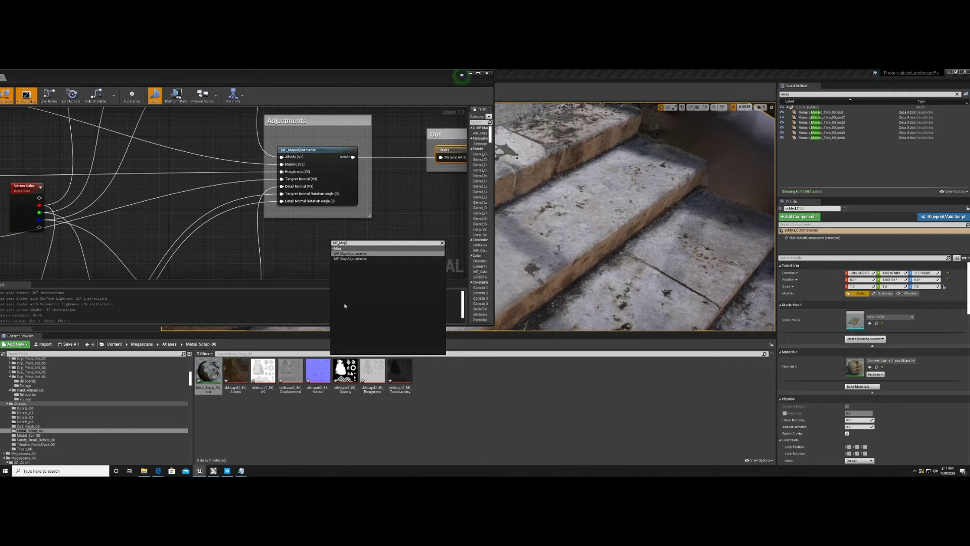
pyautogui.click(374, 257)
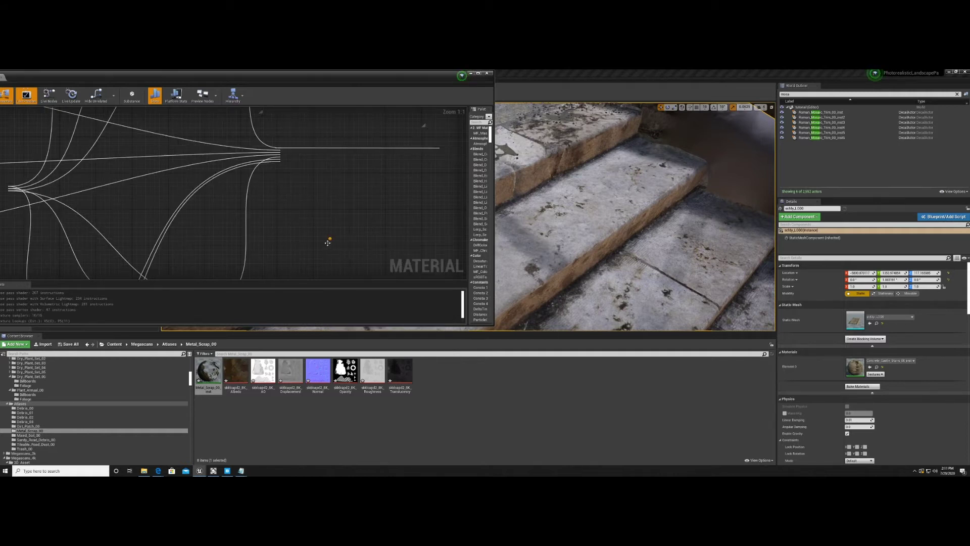
# Step: Look over the Lerp and texture nodes beside the extra MF_MapAdjustments node and delete that extra node
pyautogui.moveTo(313, 239); pyautogui.dragTo(324, 200, button='right')
pyautogui.moveTo(145, 182); pyautogui.dragTo(178, 149, button='right')
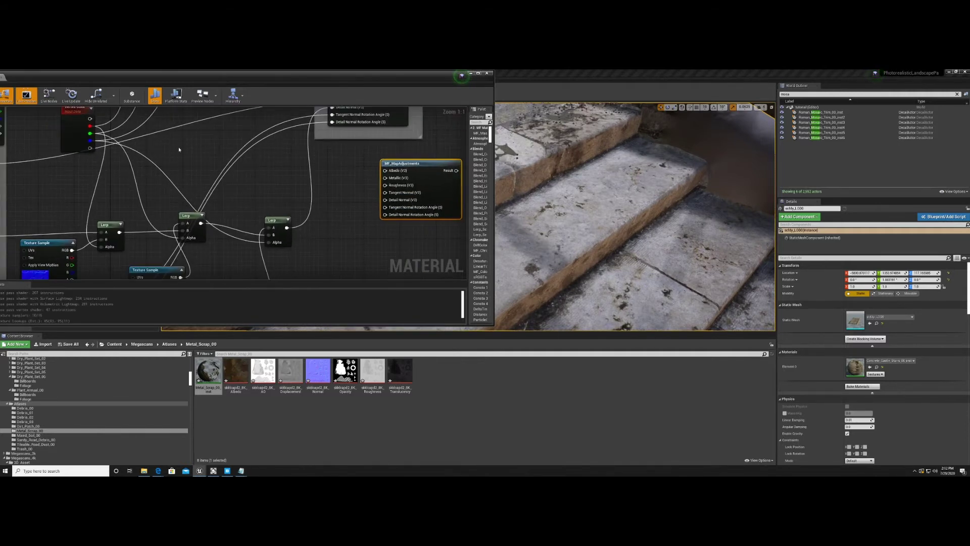
pyautogui.moveTo(313, 213); pyautogui.dragTo(290, 188, button='right')
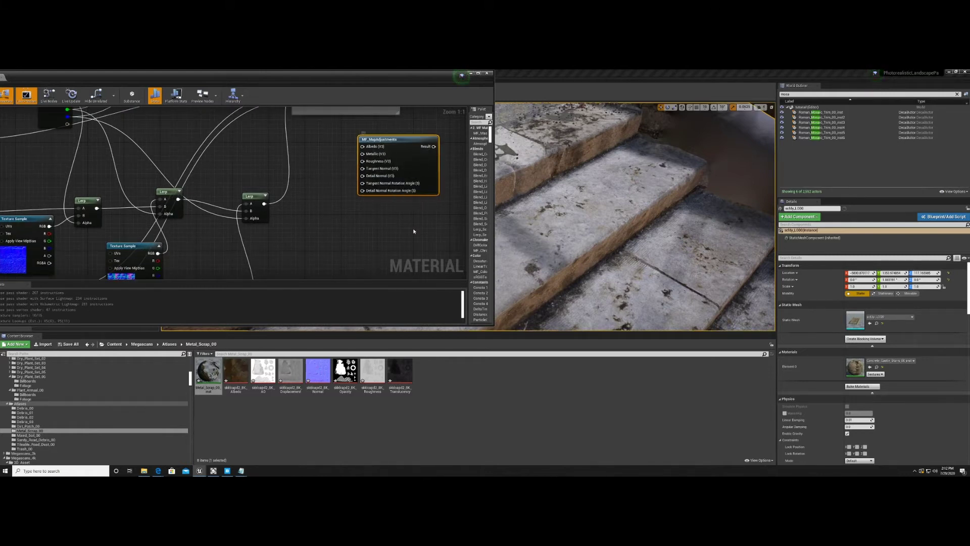
pyautogui.moveTo(412, 127); pyautogui.dragTo(379, 238, button='right')
pyautogui.press('Delete')
# Step: Inspect the connections feeding the original MF_MapAdjustments node and close the parent material without applying the changes
pyautogui.moveTo(283, 163); pyautogui.dragTo(347, 160, button='right')
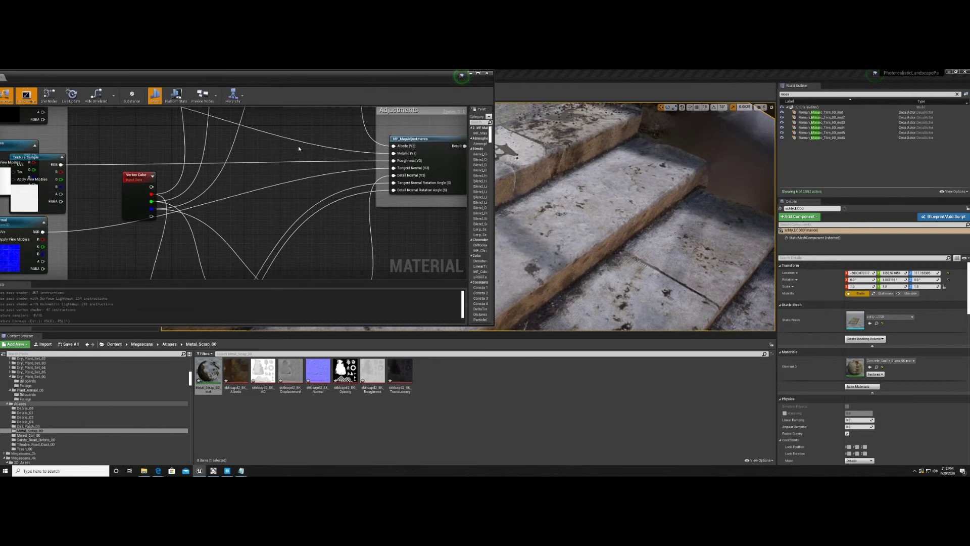
pyautogui.moveTo(381, 260); pyautogui.dragTo(361, 234, button='right')
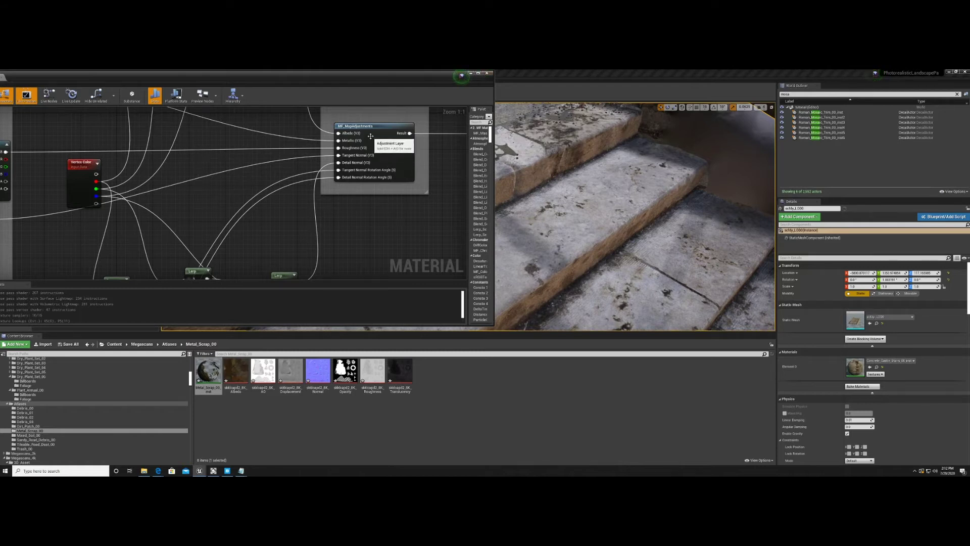
pyautogui.moveTo(371, 128); pyautogui.dragTo(372, 135)
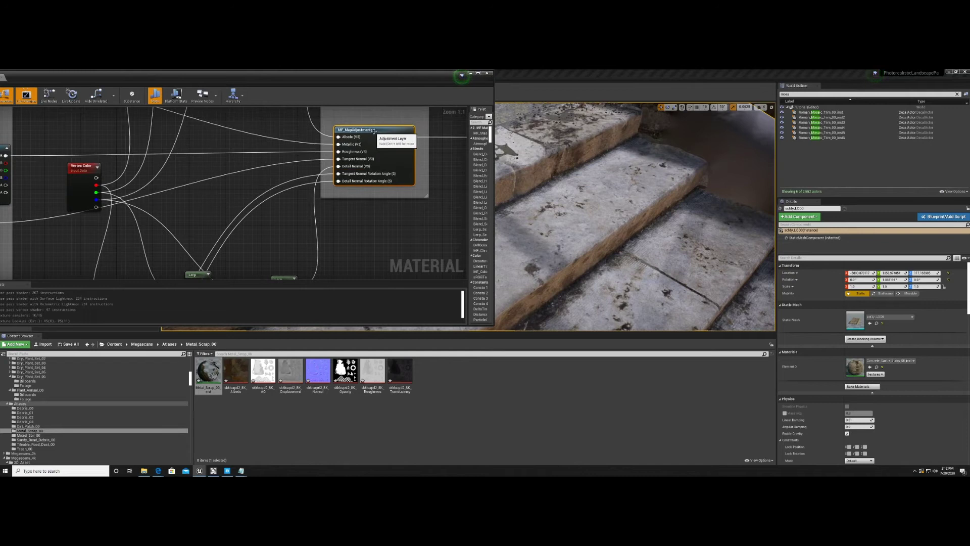
pyautogui.click(487, 73)
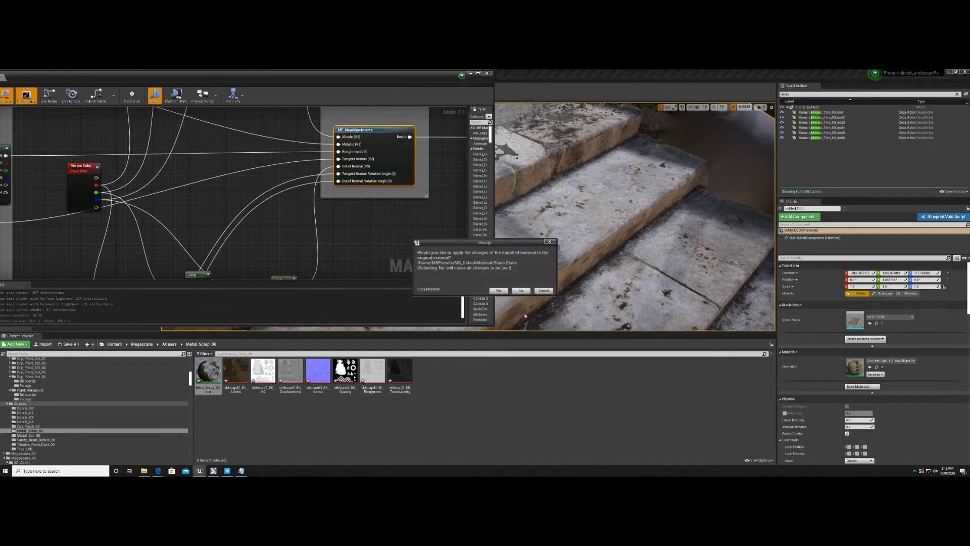
pyautogui.click(522, 291)
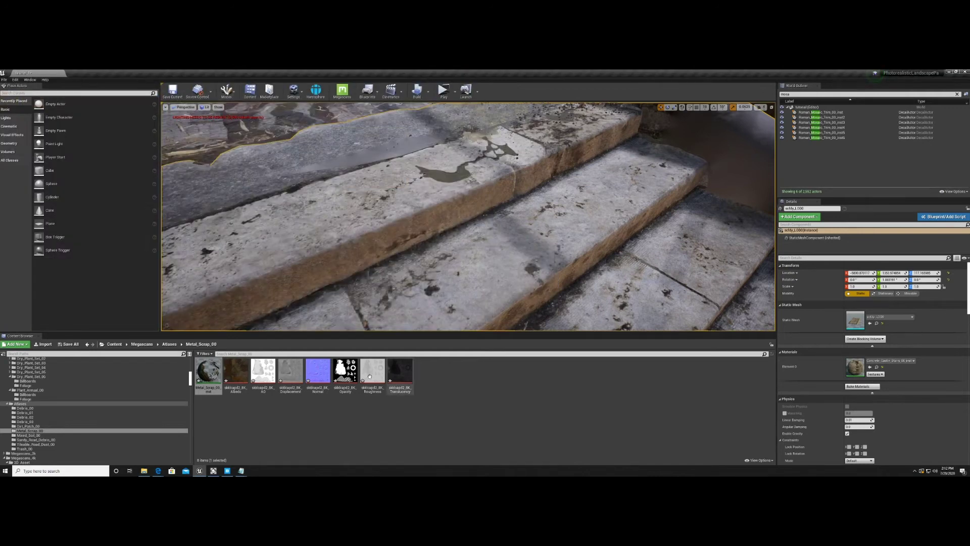
# Step: Reopen the stone steps' material instance, expand its Tiling/Offset parameter and disable that override
pyautogui.doubleClick(858, 375)
pyautogui.moveTo(455, 135); pyautogui.dragTo(293, 114)
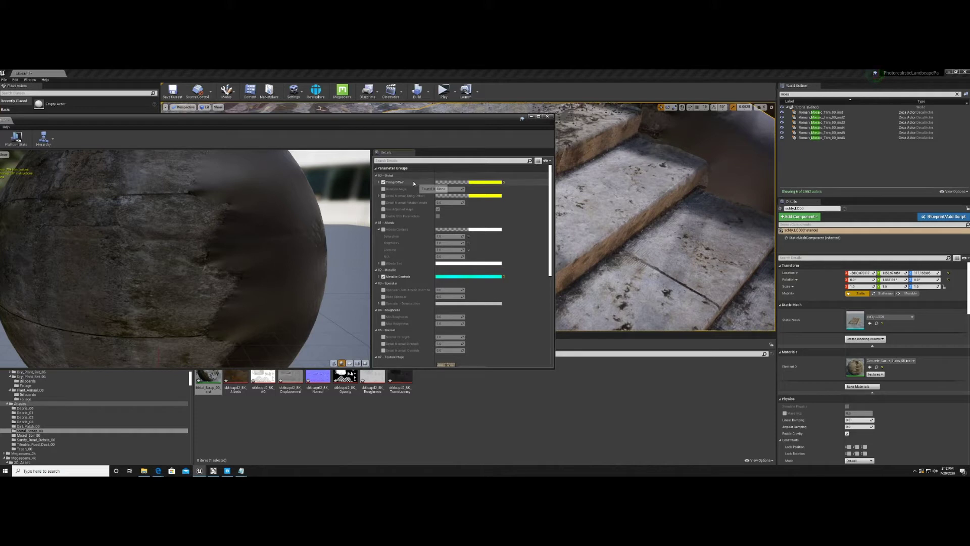
pyautogui.click(379, 182)
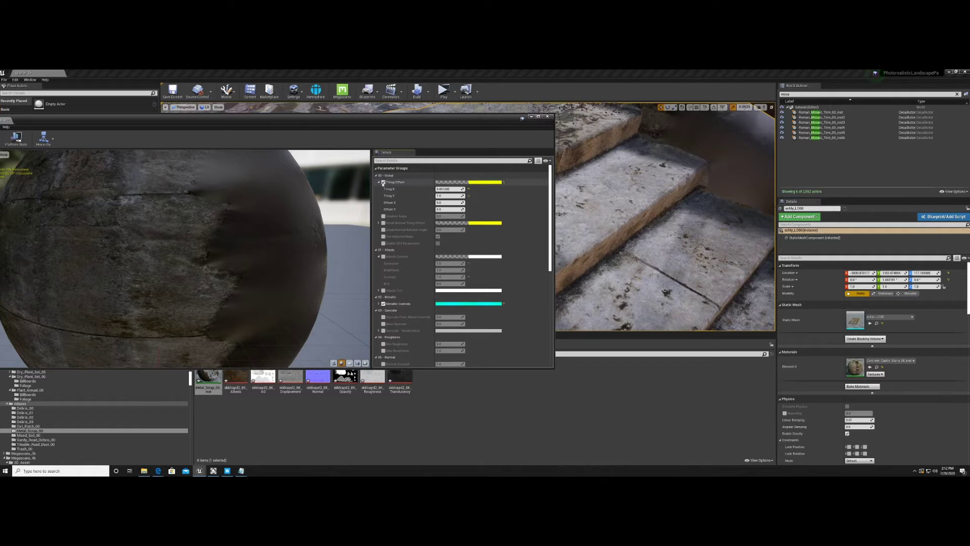
pyautogui.click(383, 182)
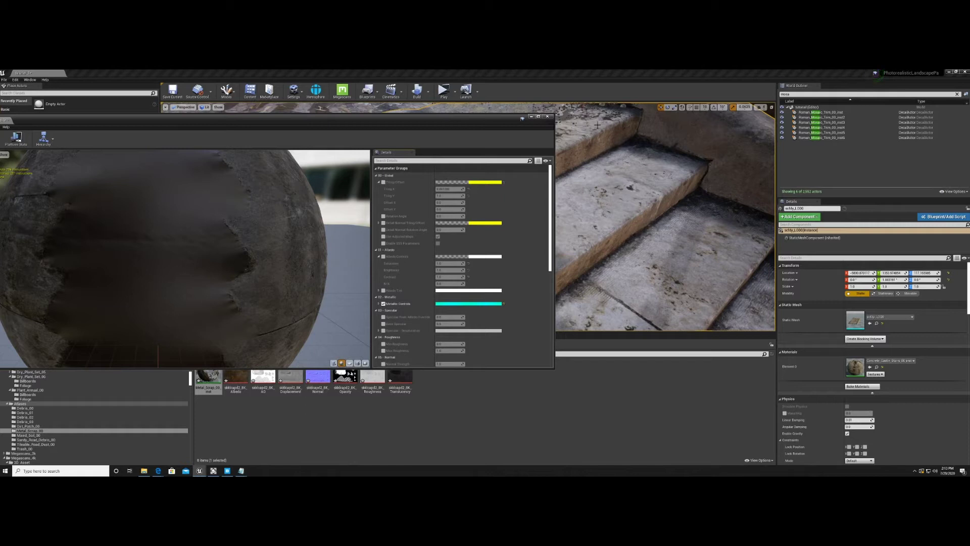
# Step: Compare the steps with and without the metallic override, then override Albedo Controls with adjusted Brightness and a higher Contrast
pyautogui.click(379, 183)
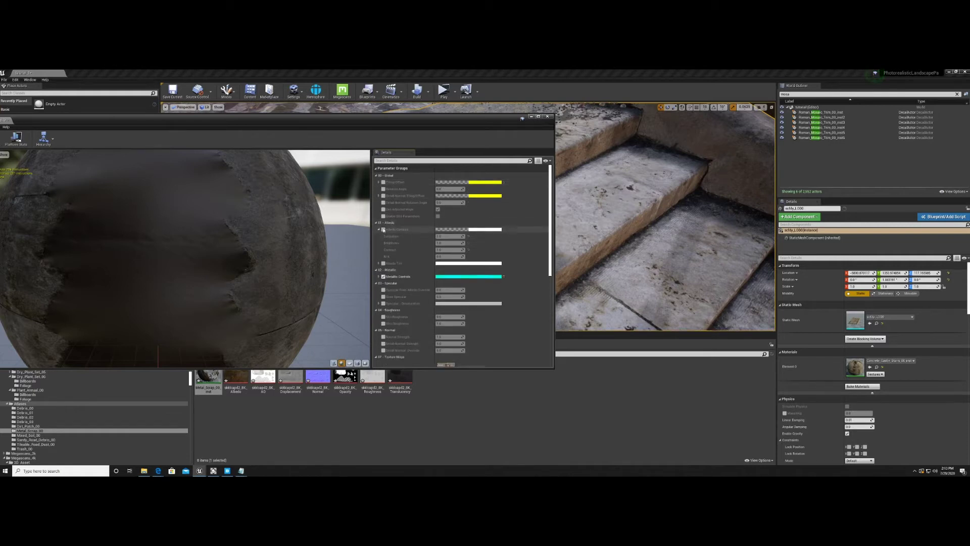
pyautogui.click(383, 277)
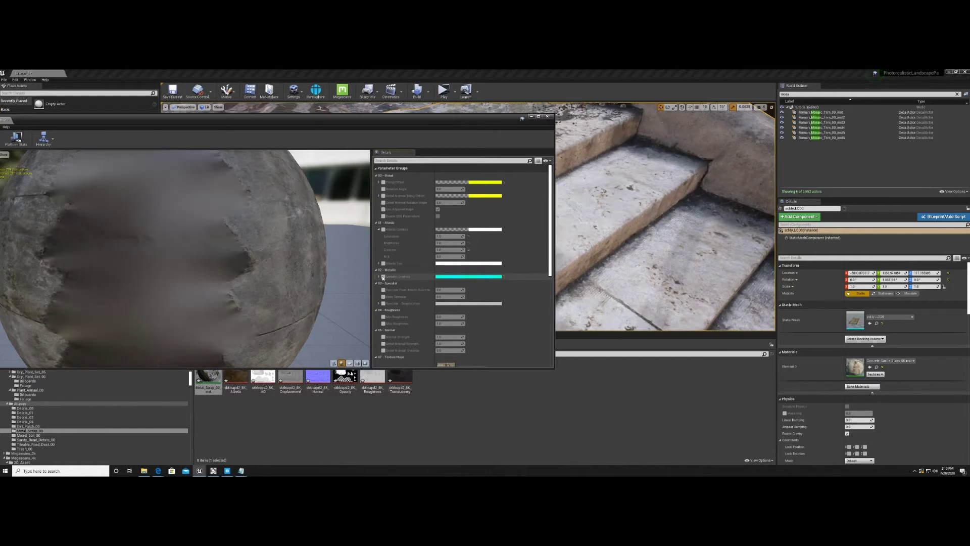
pyautogui.click(383, 277)
pyautogui.click(383, 229)
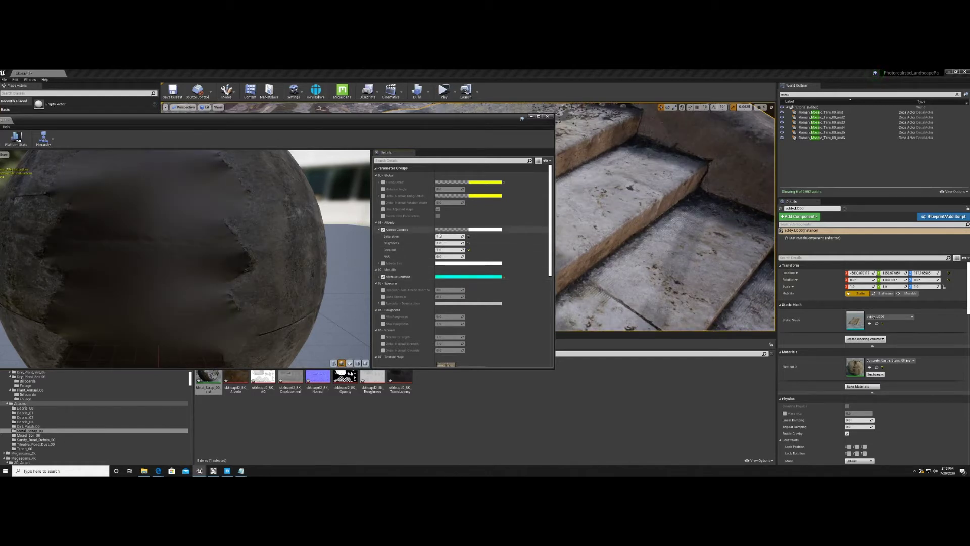
pyautogui.moveTo(446, 243)
pyautogui.mouseDown()
pyautogui.moveTo(436, 243)
pyautogui.moveTo(455, 249)
pyautogui.mouseUp()
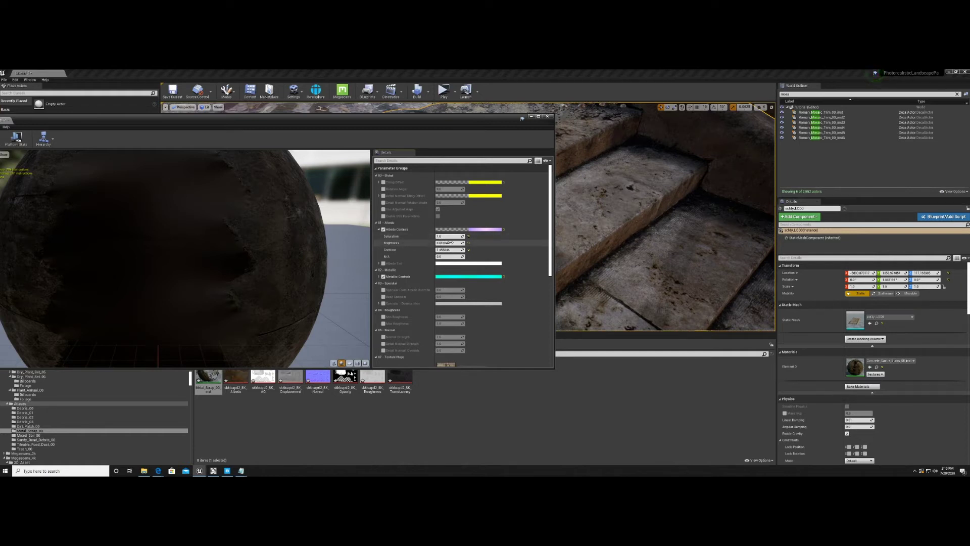
pyautogui.moveTo(446, 243); pyautogui.dragTo(457, 242)
# Step: Override the steps' roughness range, lowering Min Roughness below zero and raising Max Roughness above 1
pyautogui.scroll(-2, 400, 266)
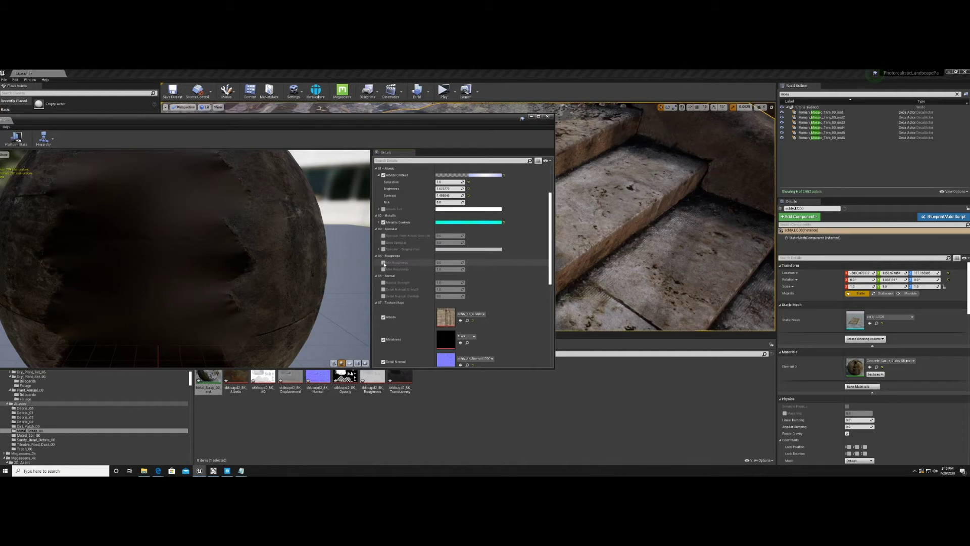
pyautogui.scroll(2, 424, 243)
pyautogui.scroll(-2, 418, 201)
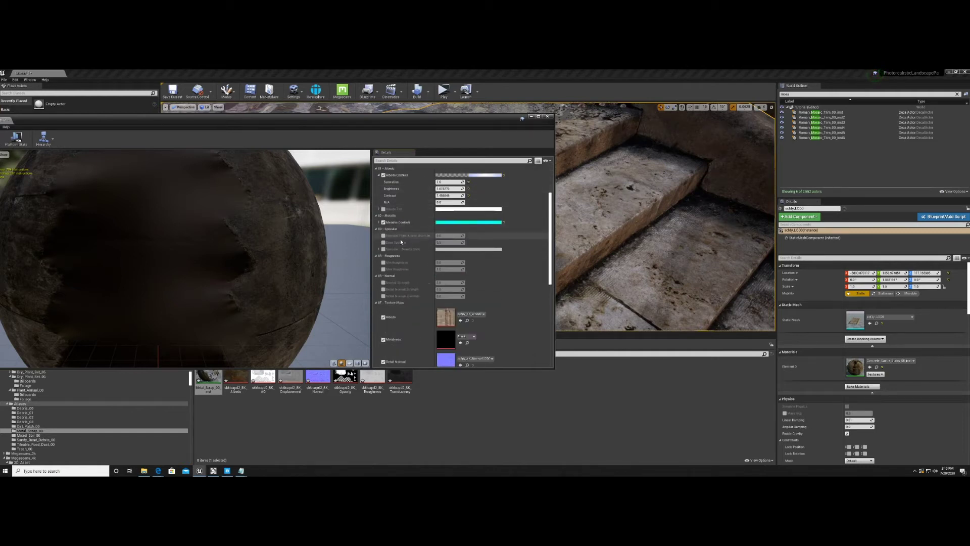
pyautogui.click(384, 263)
pyautogui.click(383, 269)
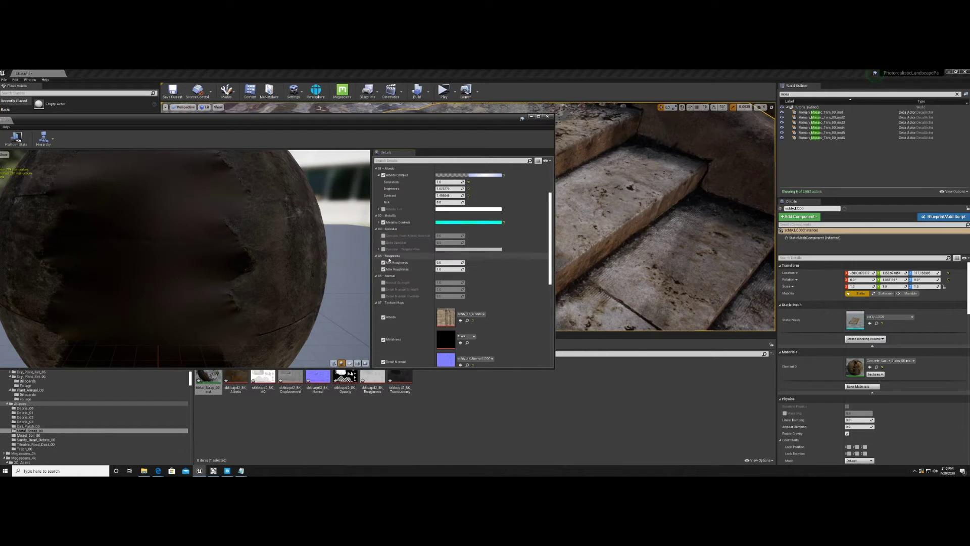
pyautogui.moveTo(449, 263)
pyautogui.mouseDown()
pyautogui.moveTo(412, 263)
pyautogui.moveTo(456, 269)
pyautogui.moveTo(447, 269)
pyautogui.mouseUp()
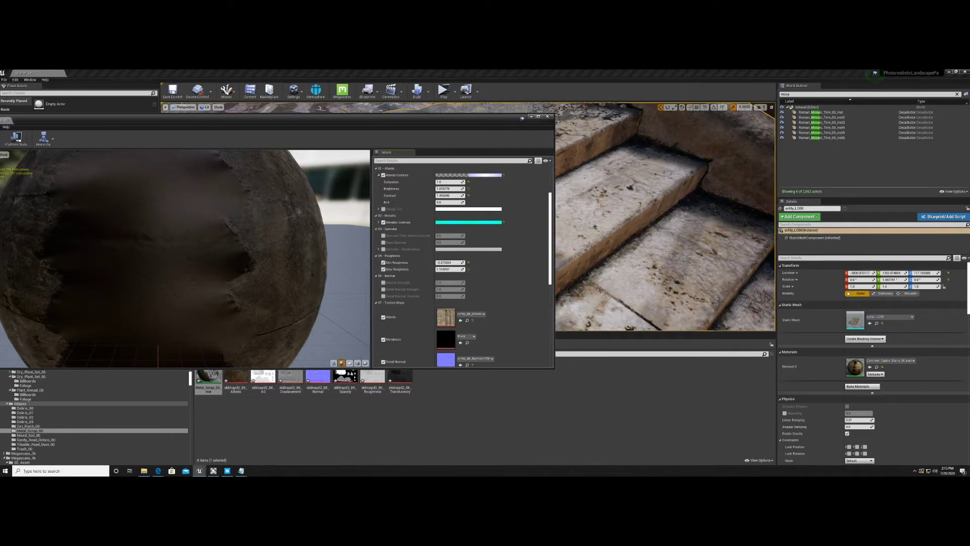
# Step: Enable the Normal Strength and Detail Normal Override parameters in the steps' material and raise both values
pyautogui.scroll(-1, 446, 270)
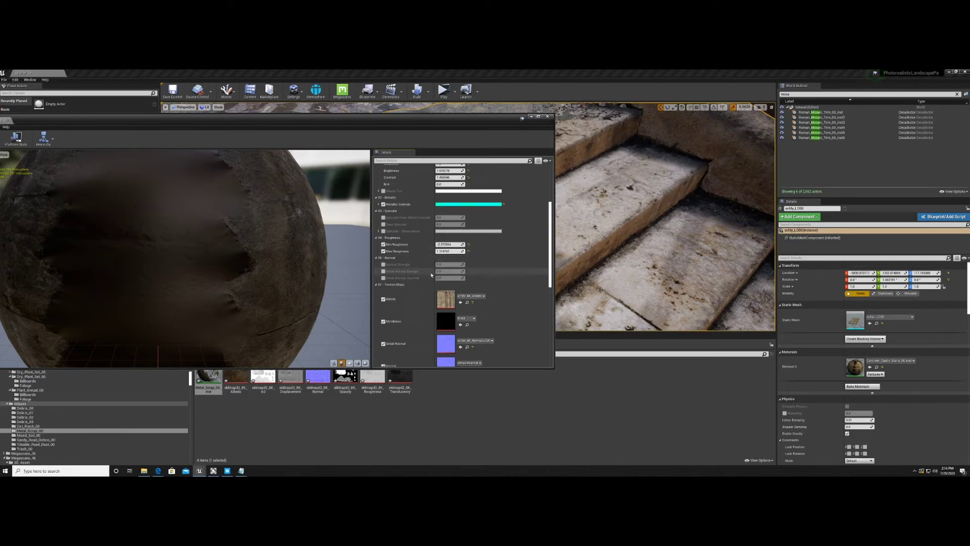
pyautogui.click(384, 265)
pyautogui.moveTo(449, 265); pyautogui.dragTo(457, 265)
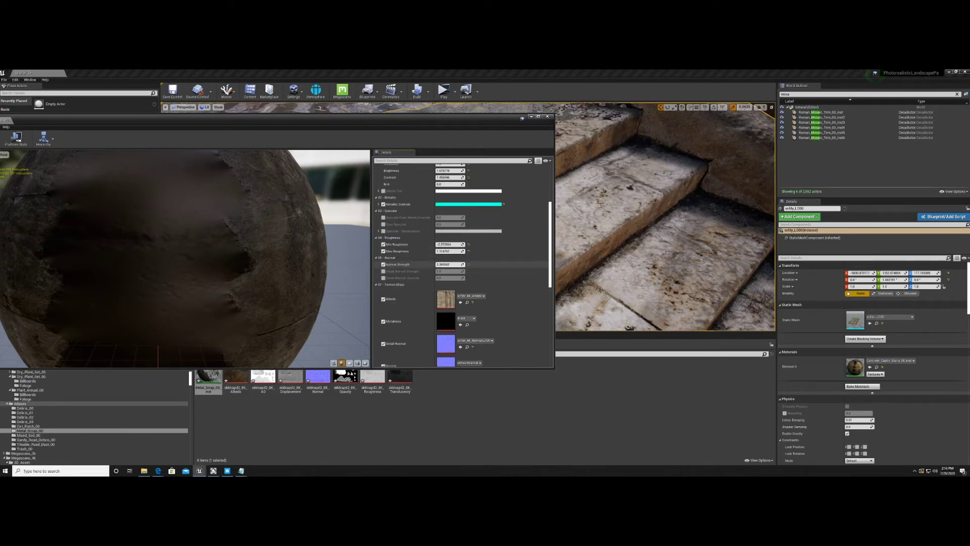
pyautogui.click(384, 277)
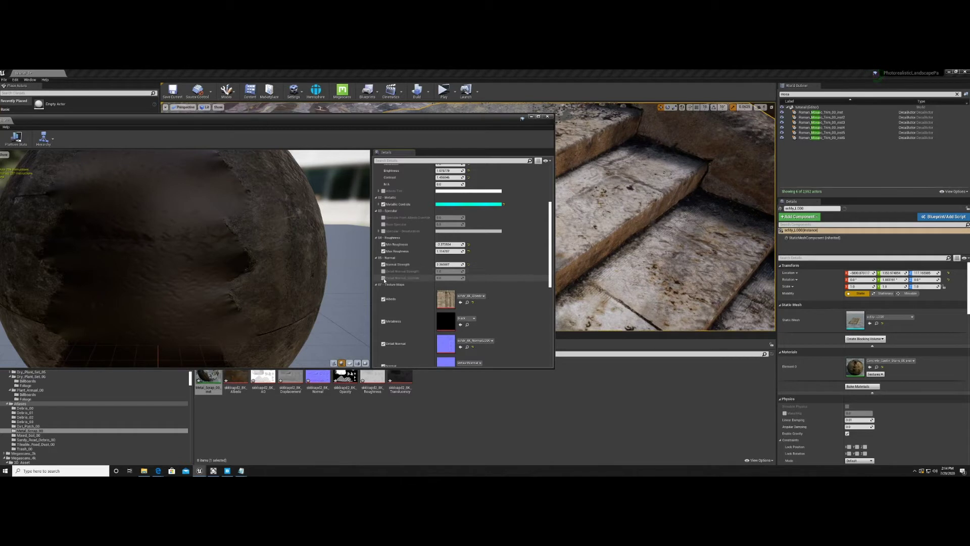
pyautogui.moveTo(449, 278); pyautogui.dragTo(455, 278)
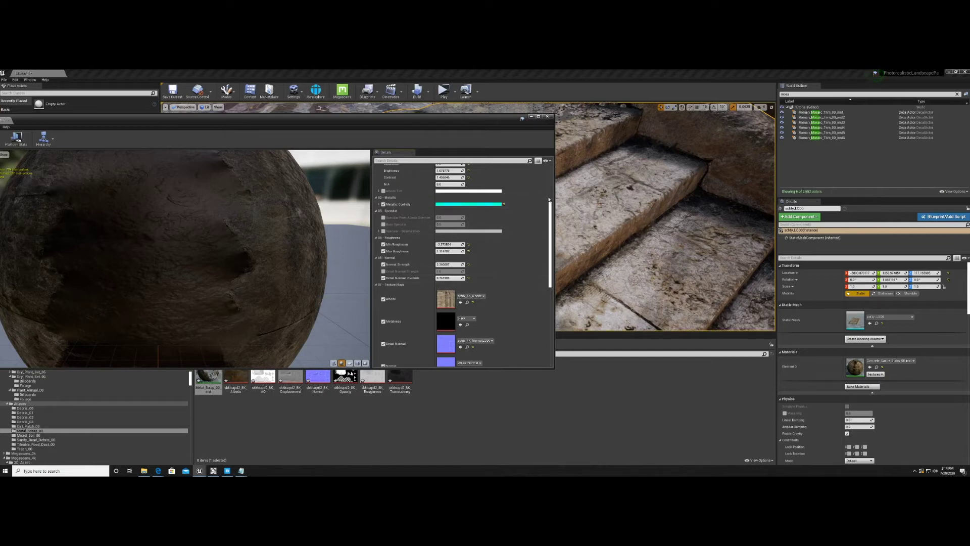
# Step: Check the steps' texture maps, then expand Metallic Controls and raise the Base Metallic value
pyautogui.scroll(-4, 462, 263)
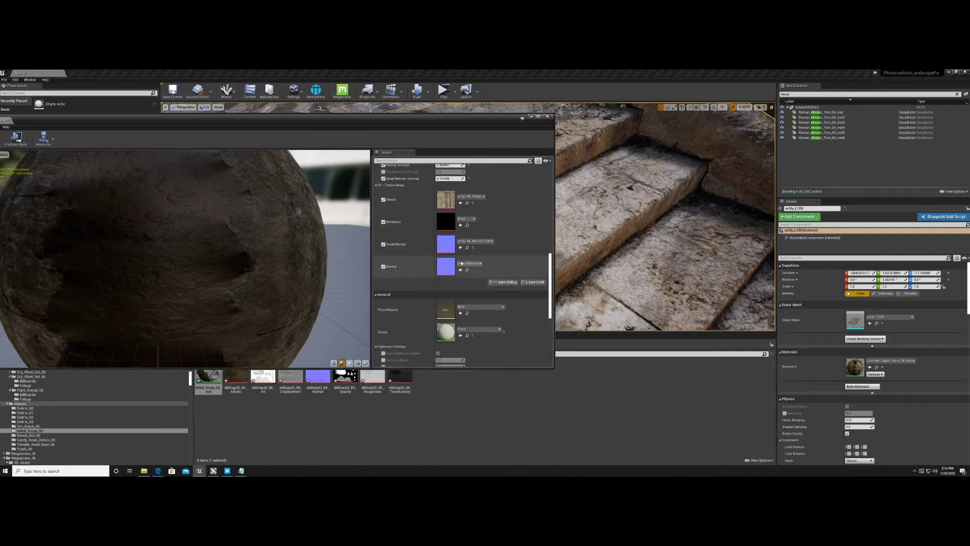
pyautogui.scroll(3, 461, 263)
pyautogui.scroll(-5, 460, 260)
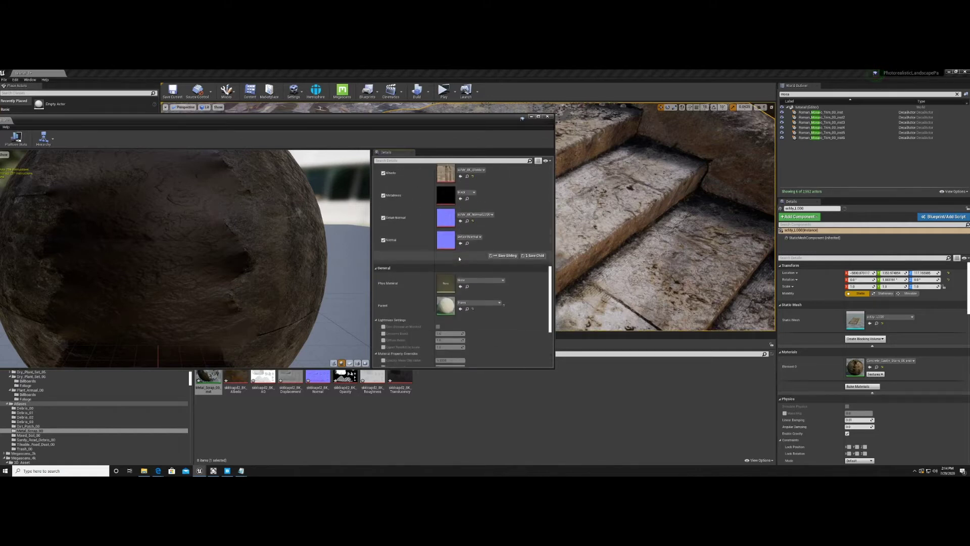
pyautogui.scroll(4, 459, 258)
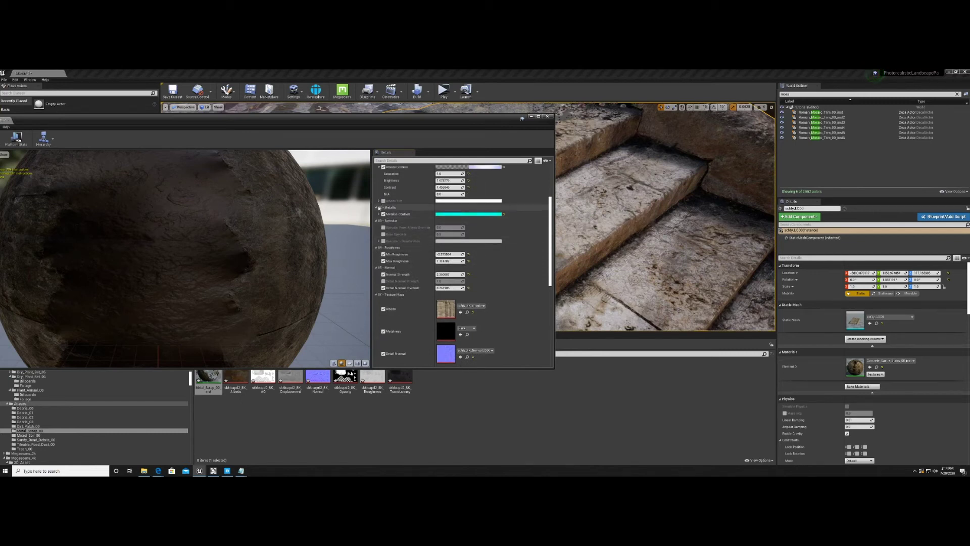
pyautogui.click(379, 214)
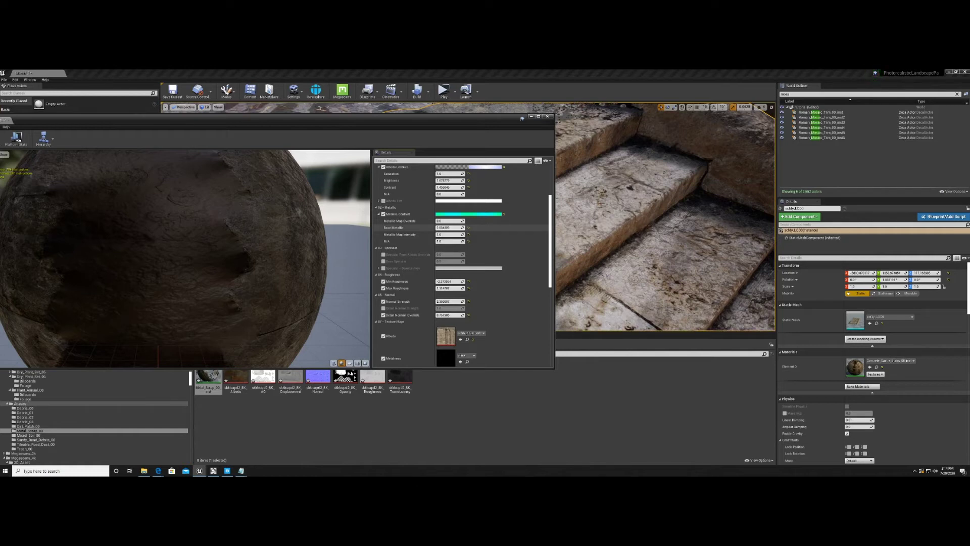
pyautogui.moveTo(449, 228); pyautogui.dragTo(447, 227)
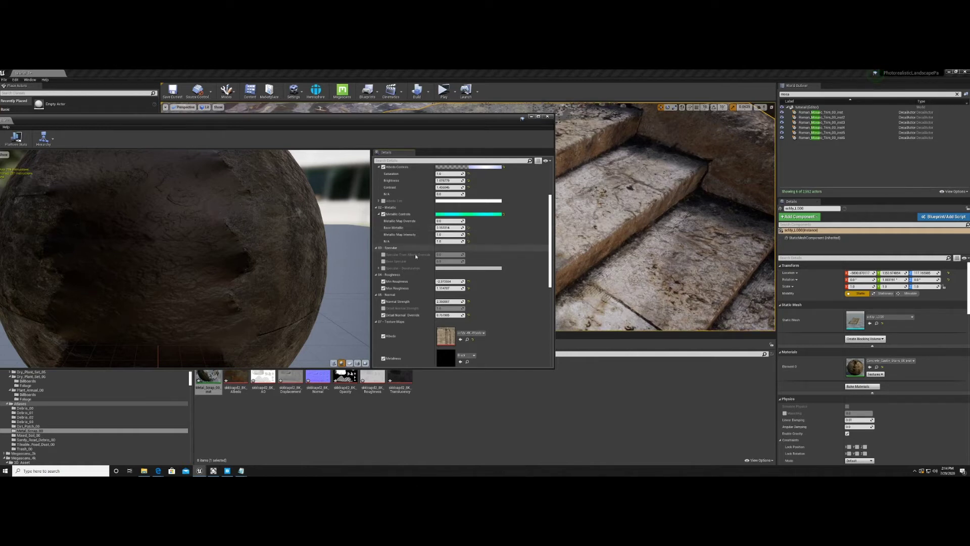
# Step: Enable Base Specular in the steps' material, adjust its value and close the material instance
pyautogui.click(384, 261)
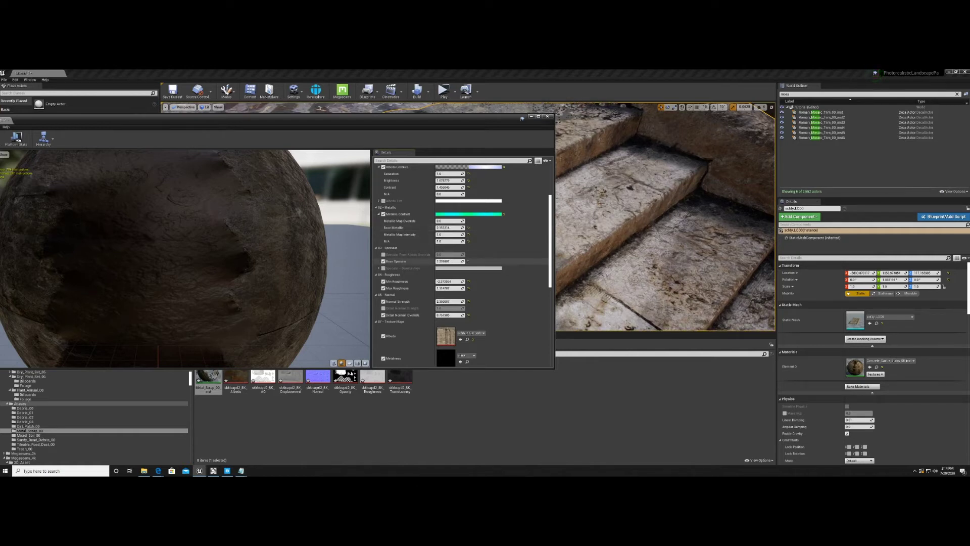
pyautogui.moveTo(449, 262); pyautogui.dragTo(453, 261)
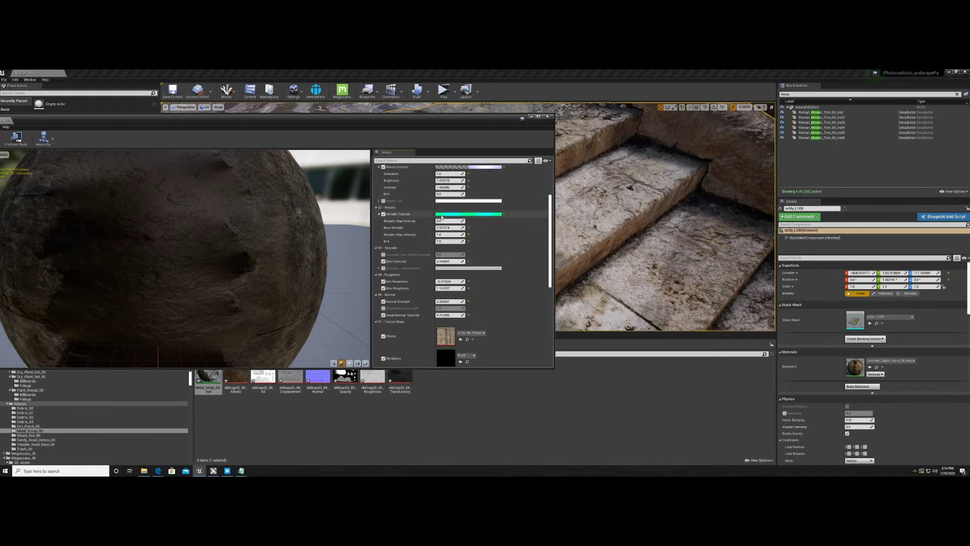
pyautogui.scroll(-1, 442, 217)
pyautogui.scroll(3, 442, 217)
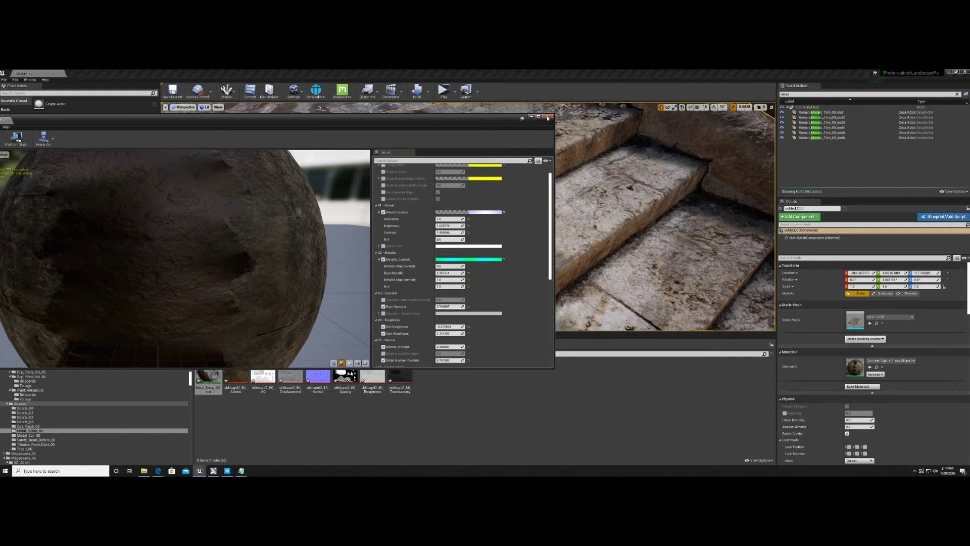
pyautogui.scroll(2, 497, 224)
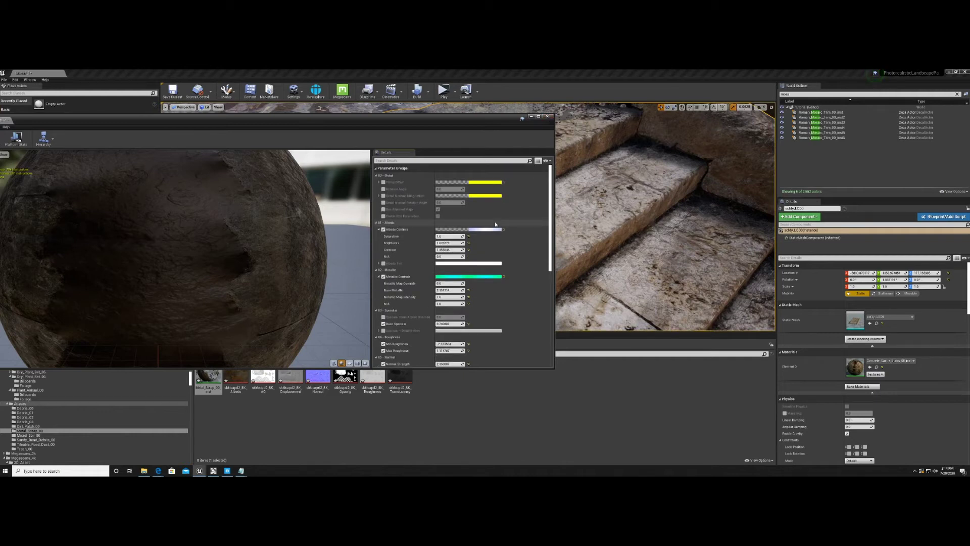
pyautogui.click(549, 116)
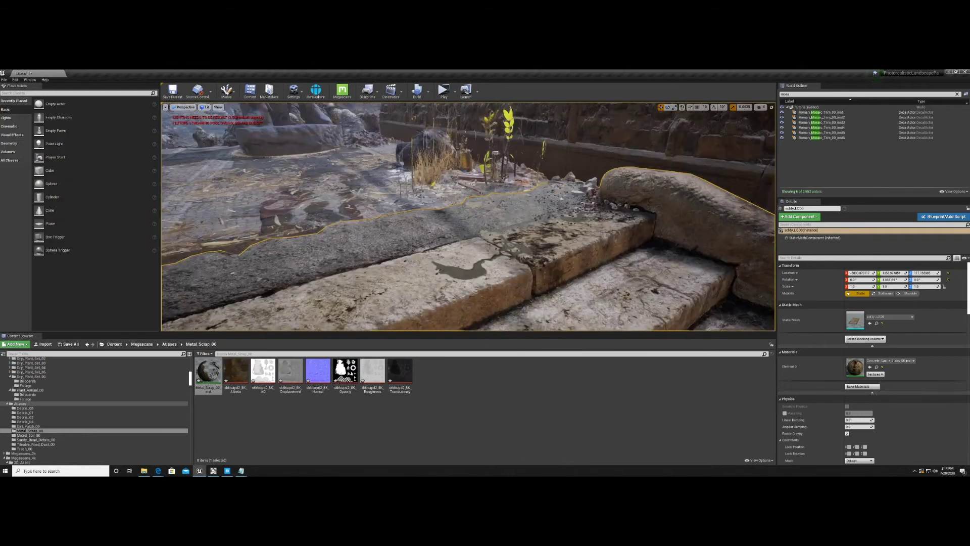
# Step: Open the brick wall's material instance beside the visible wall and adjust its albedo Brightness and Contrast
pyautogui.moveTo(468, 217); pyautogui.dragTo(478, 189, button='right')
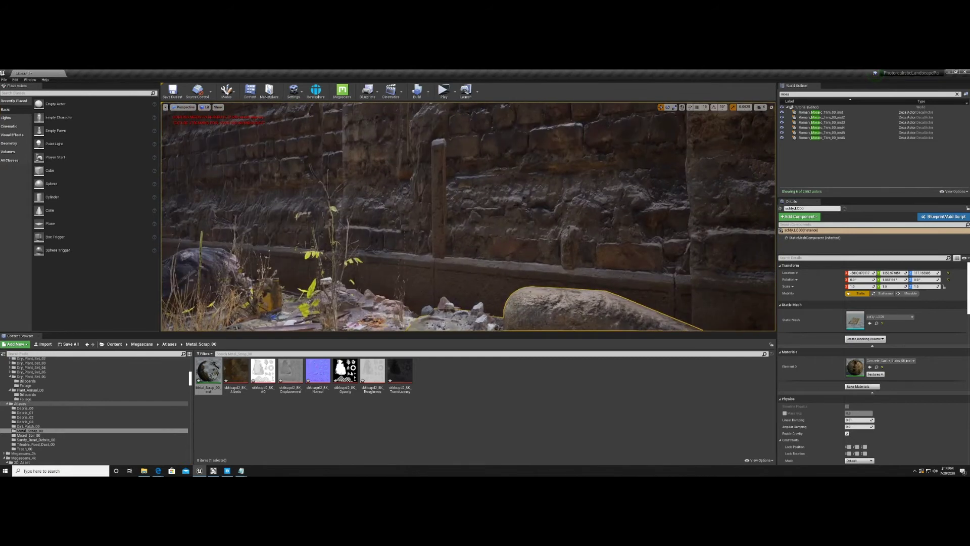
pyautogui.click(478, 189)
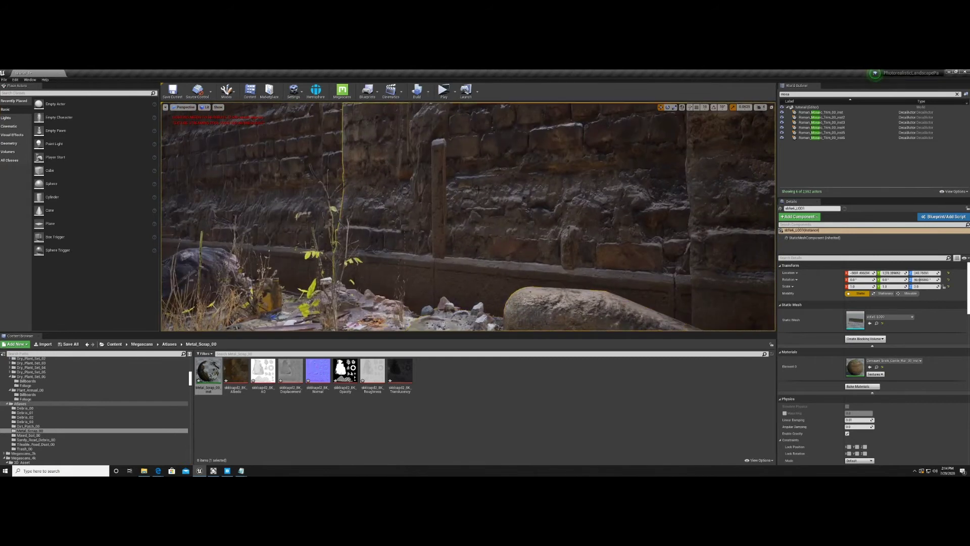
pyautogui.doubleClick(855, 368)
pyautogui.moveTo(678, 150); pyautogui.dragTo(345, 109)
pyautogui.moveTo(348, 228); pyautogui.dragTo(360, 228)
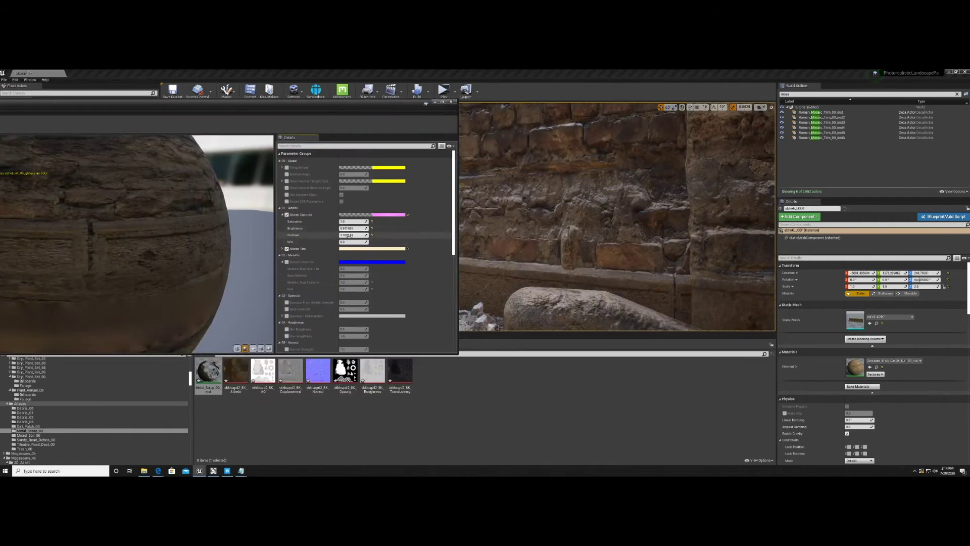
# Step: Enable the wall material's roughness and normal overrides and raise Normal Strength, Detail Normal Strength and Detail Normal Override
pyautogui.scroll(-2, 364, 242)
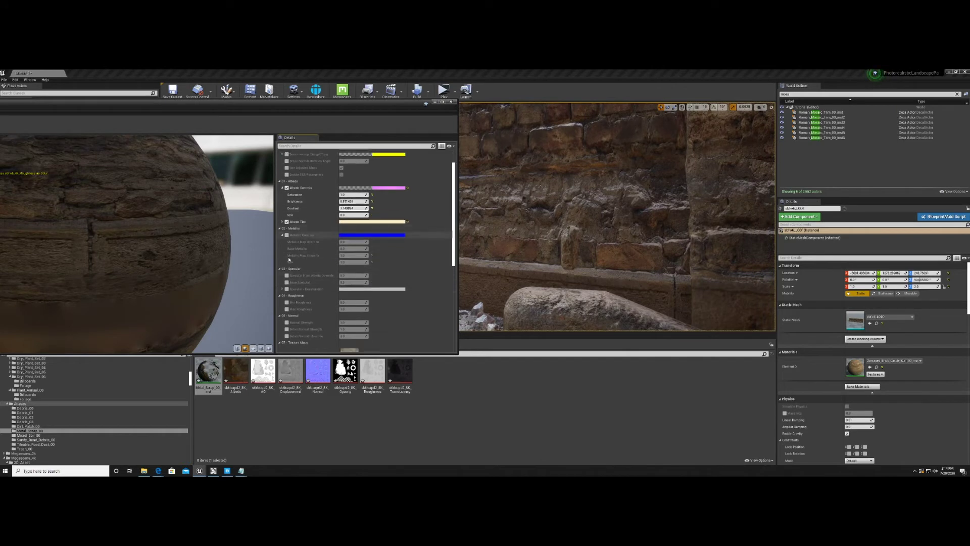
pyautogui.click(286, 302)
pyautogui.click(287, 309)
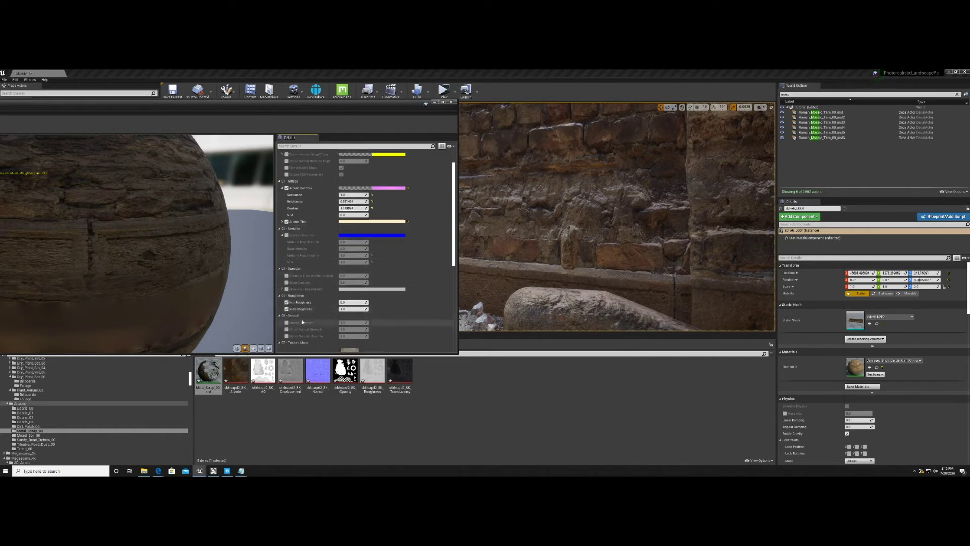
pyautogui.click(287, 322)
pyautogui.click(286, 335)
pyautogui.click(286, 329)
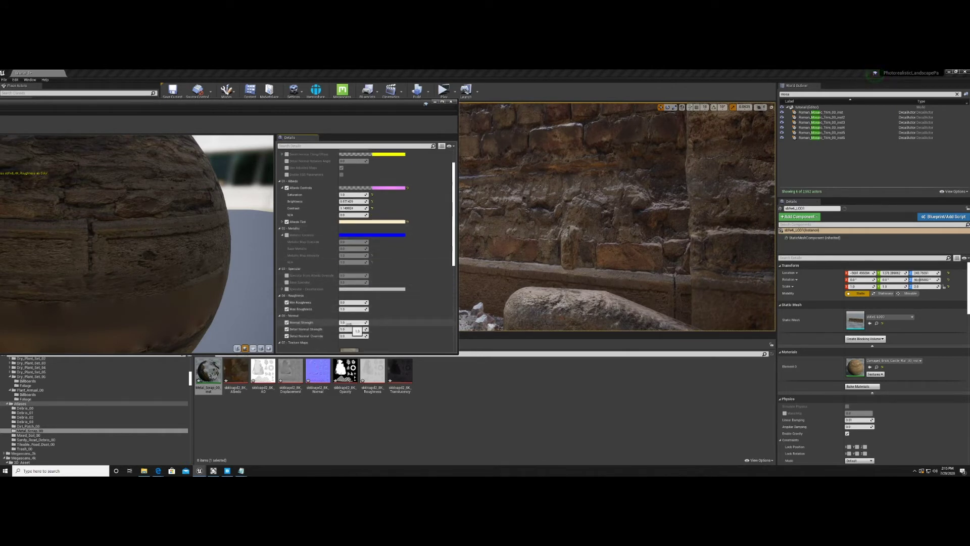
pyautogui.moveTo(353, 322); pyautogui.dragTo(376, 329)
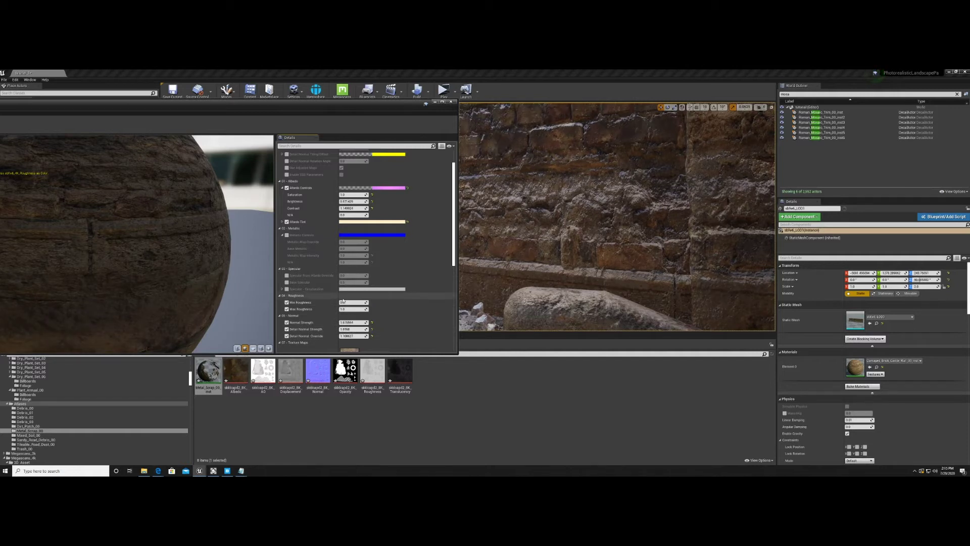
# Step: Widen the wall's roughness range from below zero to above 1, override and adjust Base Specular, and close the material instance
pyautogui.moveTo(353, 302)
pyautogui.mouseDown()
pyautogui.moveTo(340, 303)
pyautogui.moveTo(360, 309)
pyautogui.mouseUp()
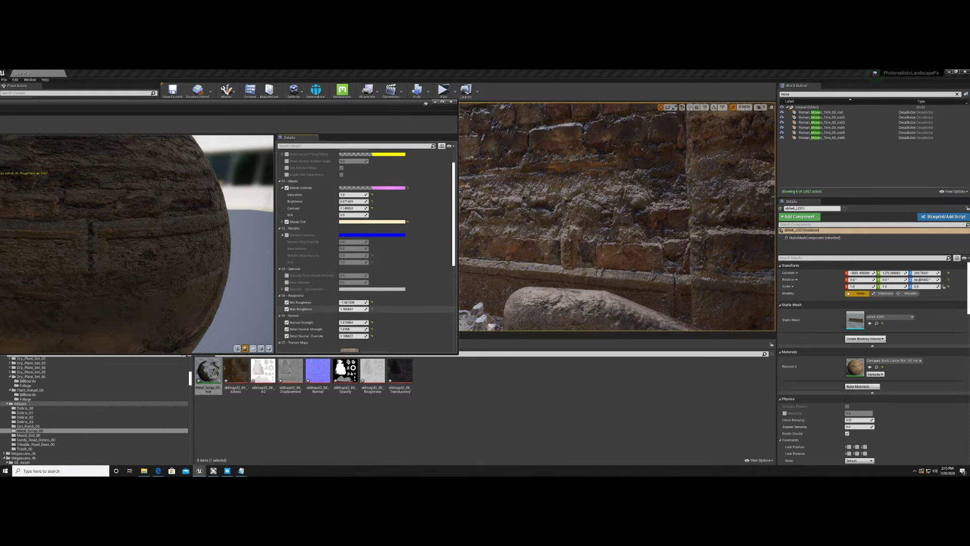
pyautogui.click(286, 283)
pyautogui.moveTo(348, 283); pyautogui.dragTo(354, 283)
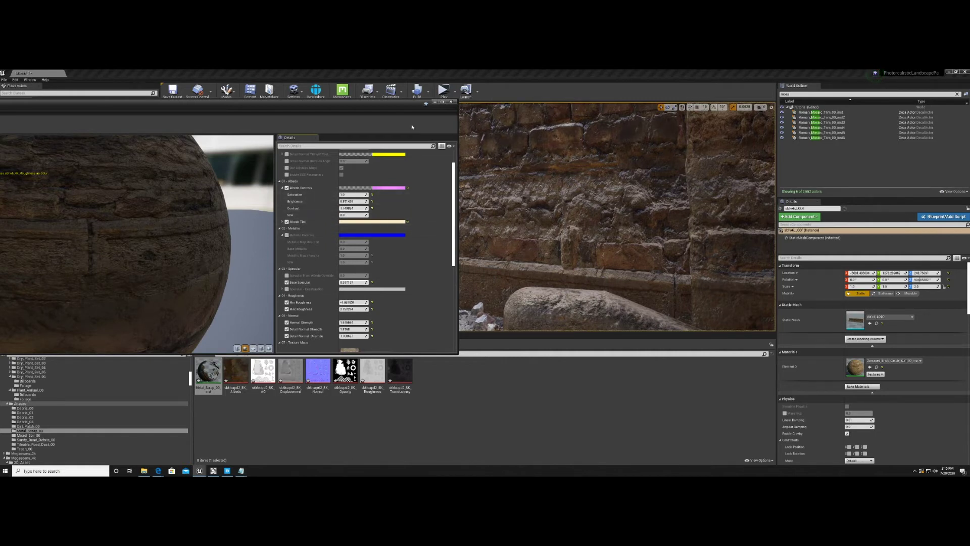
pyautogui.click(451, 101)
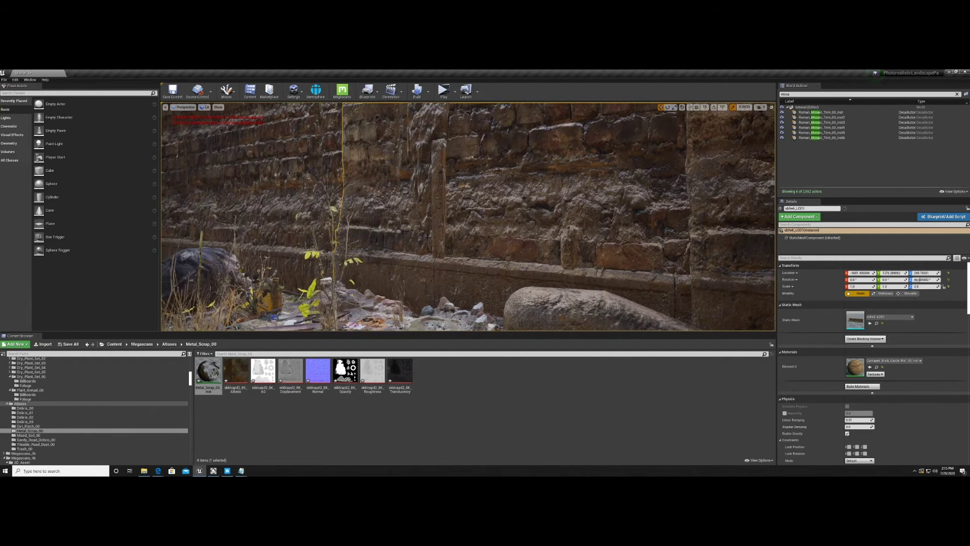
# Step: Open the material instance of the dark boulder behind the dry grass and raise its albedo Brightness
pyautogui.moveTo(428, 237); pyautogui.dragTo(371, 260, button='right')
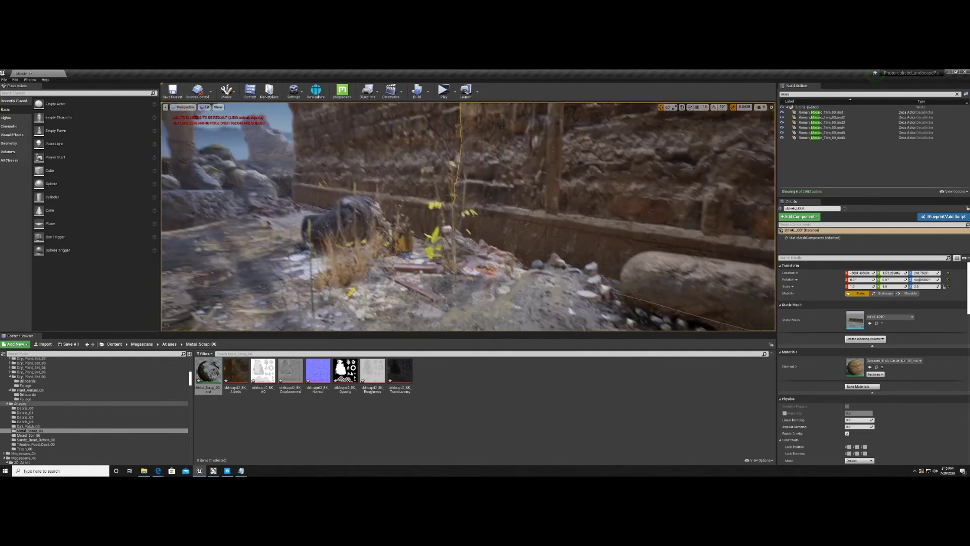
pyautogui.click(418, 266)
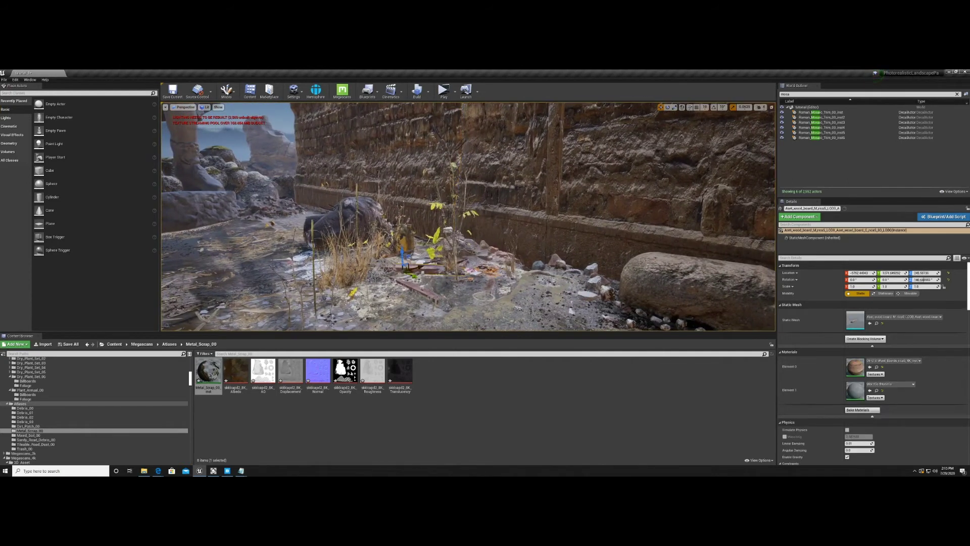
pyautogui.click(338, 213)
pyautogui.click(359, 215)
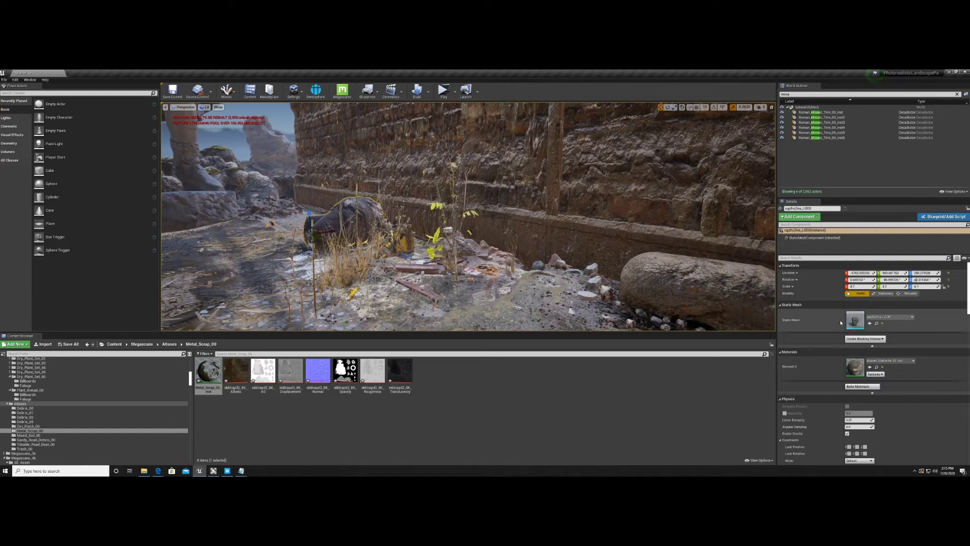
pyautogui.doubleClick(854, 368)
pyautogui.moveTo(653, 147); pyautogui.dragTo(173, 125)
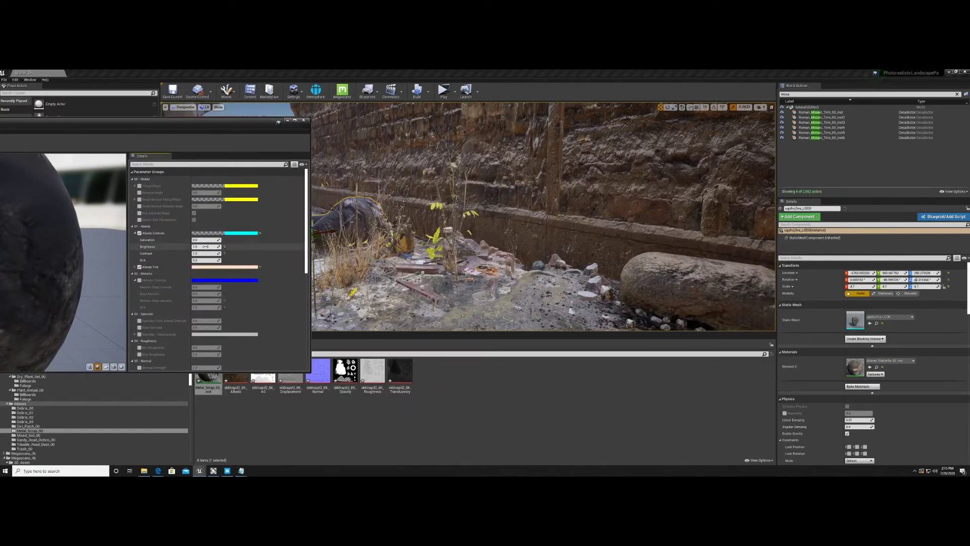
pyautogui.moveTo(207, 247)
pyautogui.mouseDown()
pyautogui.moveTo(220, 247)
pyautogui.moveTo(206, 247)
pyautogui.mouseUp()
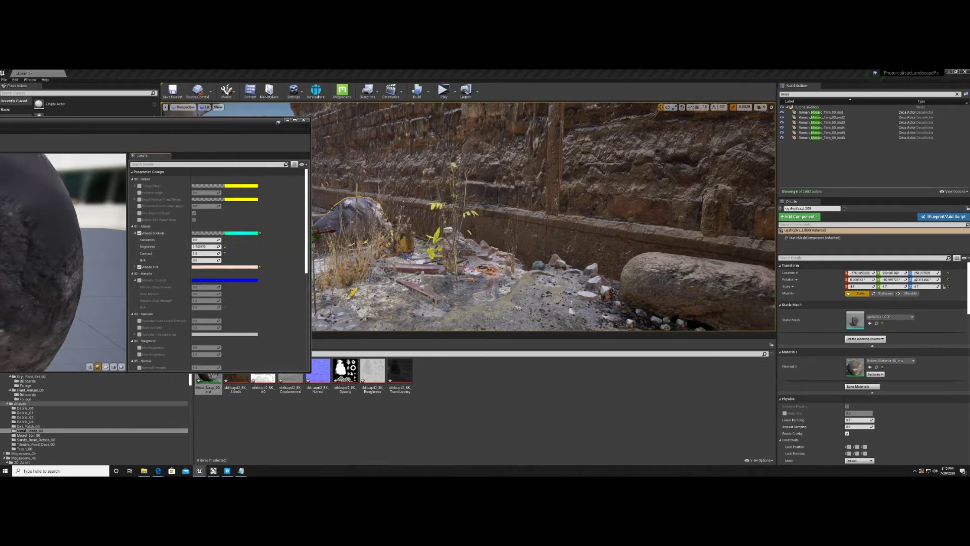
# Step: Override the boulder material's roughness and normal settings, lowering Min Roughness below zero and raising Max Roughness and Normal Strength above 1
pyautogui.scroll(-2, 157, 298)
pyautogui.click(139, 330)
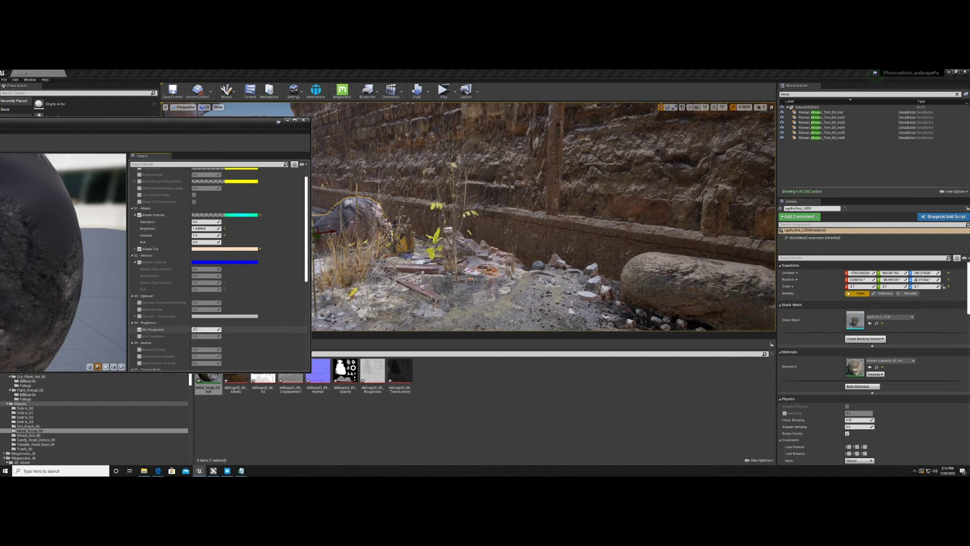
pyautogui.moveTo(205, 330)
pyautogui.mouseDown()
pyautogui.moveTo(176, 329)
pyautogui.moveTo(215, 309)
pyautogui.moveTo(203, 309)
pyautogui.moveTo(215, 313)
pyautogui.moveTo(204, 313)
pyautogui.moveTo(207, 327)
pyautogui.mouseUp()
pyautogui.scroll(-2, 145, 311)
pyautogui.scroll(-1, 142, 324)
pyautogui.scroll(3, 147, 237)
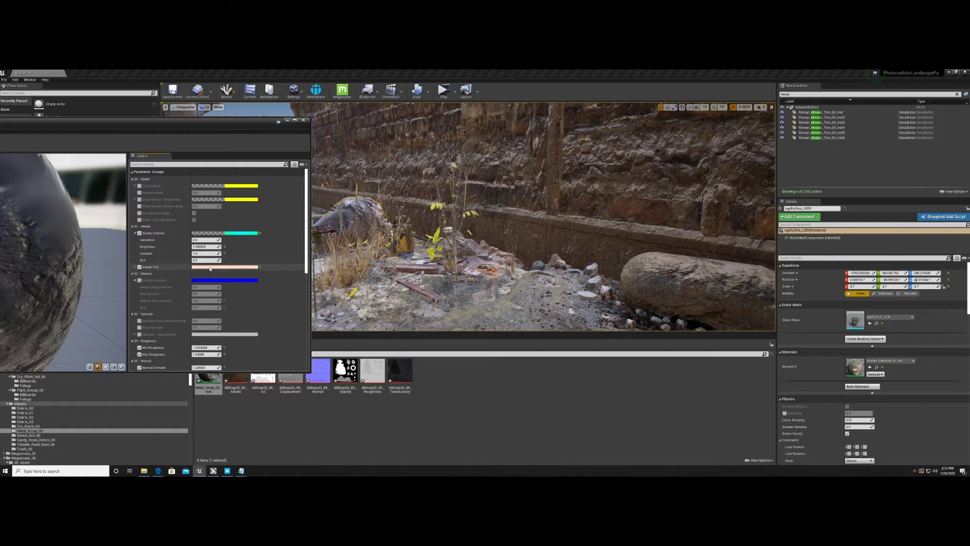
# Step: Set the boulder material's Albedo Tint to a pale peach and close the material instance
pyautogui.click(225, 267)
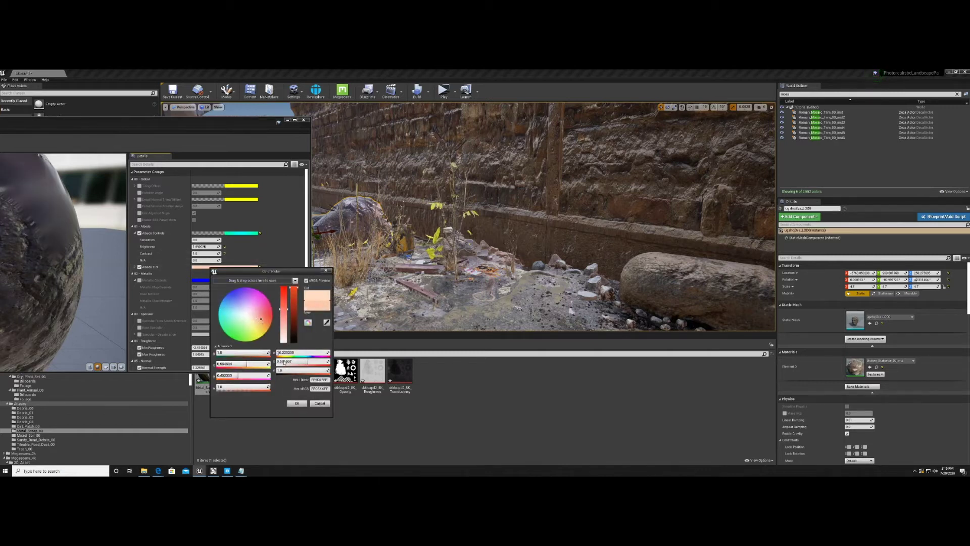
pyautogui.click(296, 403)
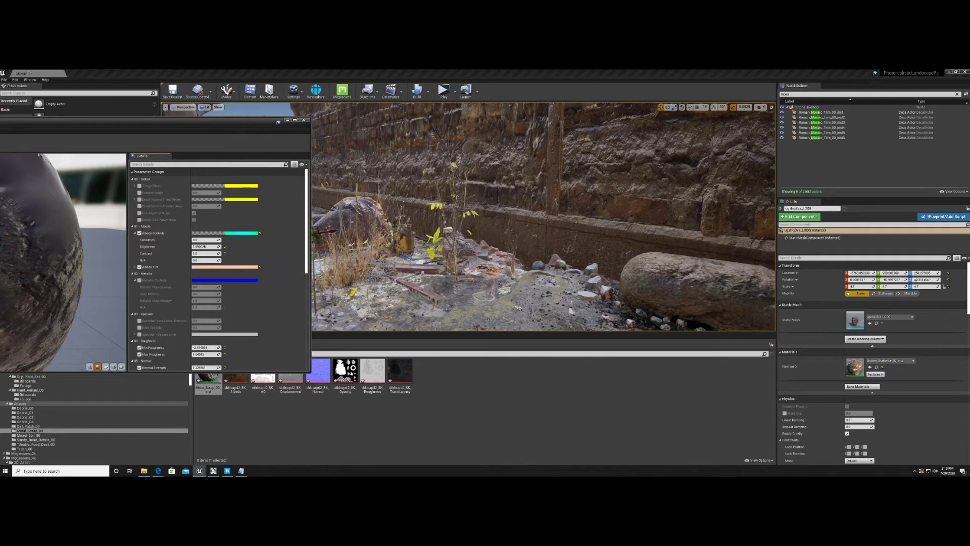
pyautogui.click(236, 267)
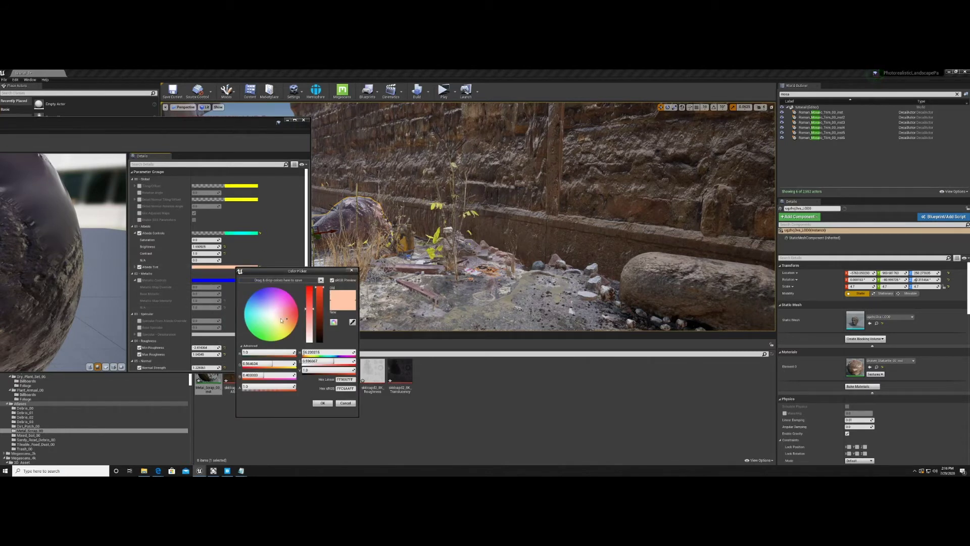
pyautogui.moveTo(282, 320); pyautogui.dragTo(280, 323)
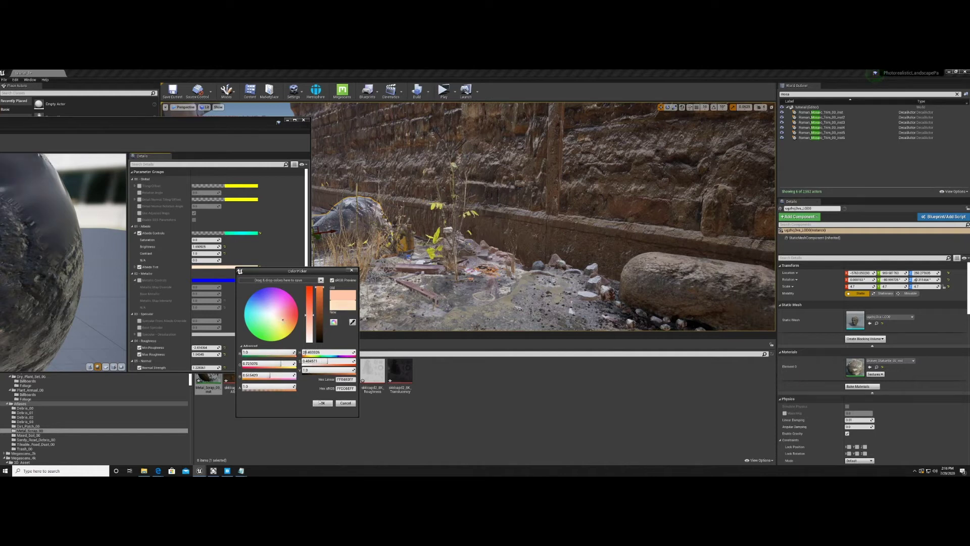
pyautogui.click(320, 403)
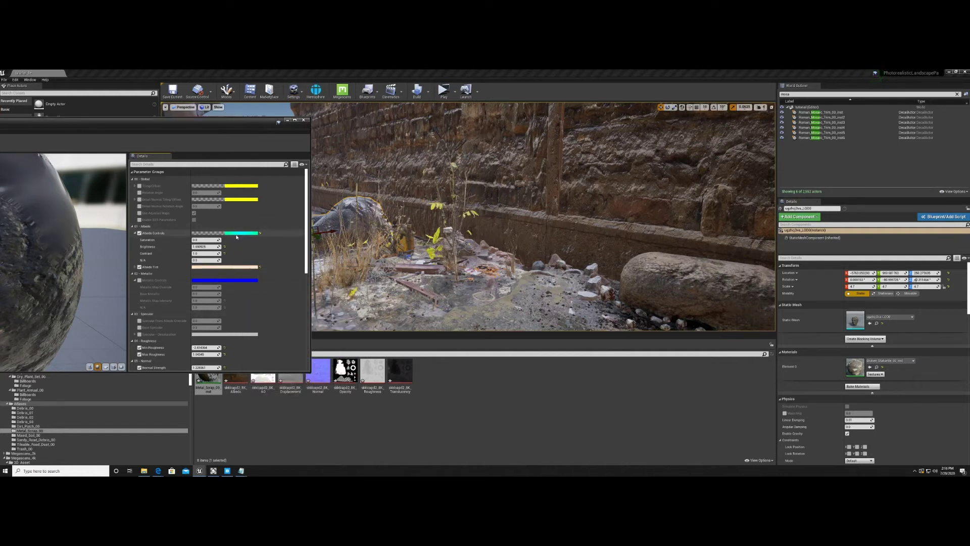
pyautogui.click(305, 122)
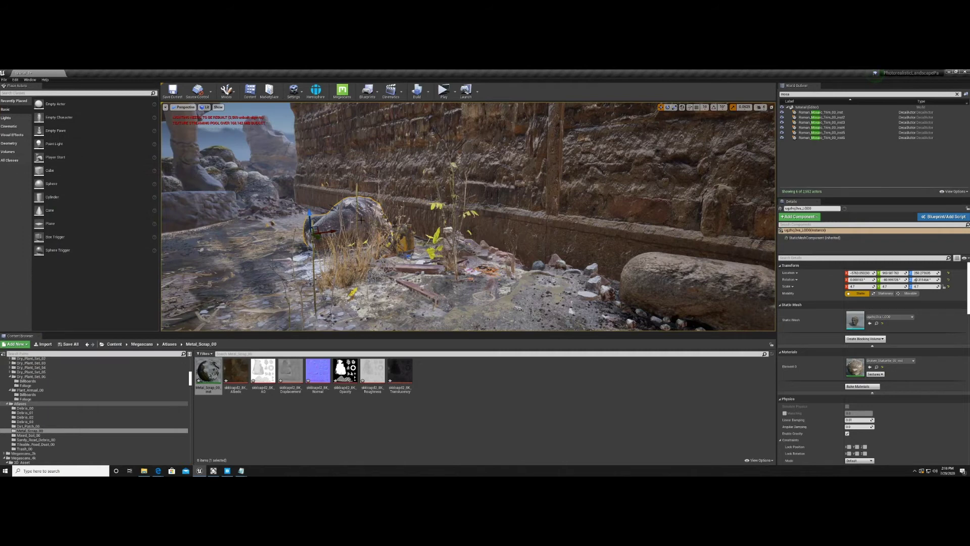
# Step: Open the headless statue's material instance beside the visible statue and raise its albedo Brightness
pyautogui.moveTo(455, 212); pyautogui.dragTo(354, 117, button='right')
pyautogui.click(372, 188)
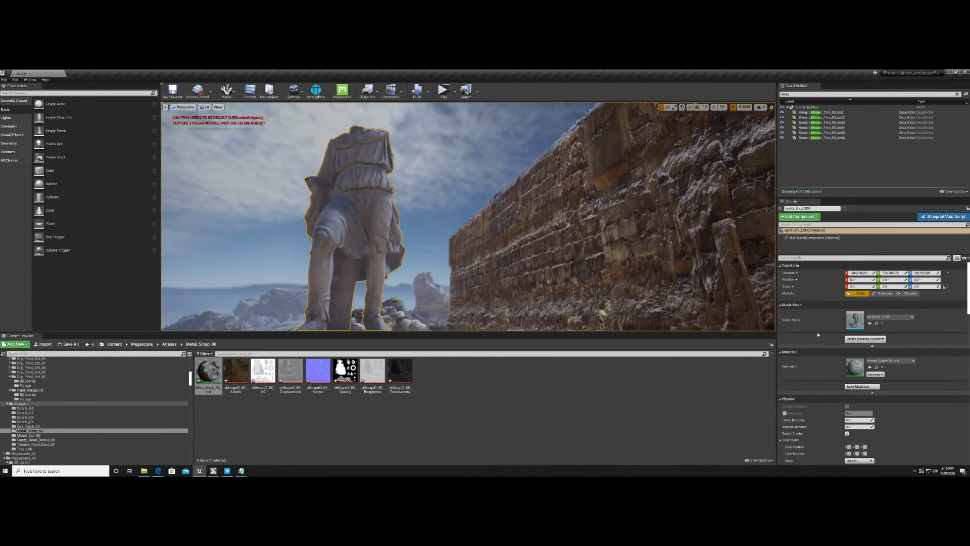
pyautogui.doubleClick(855, 367)
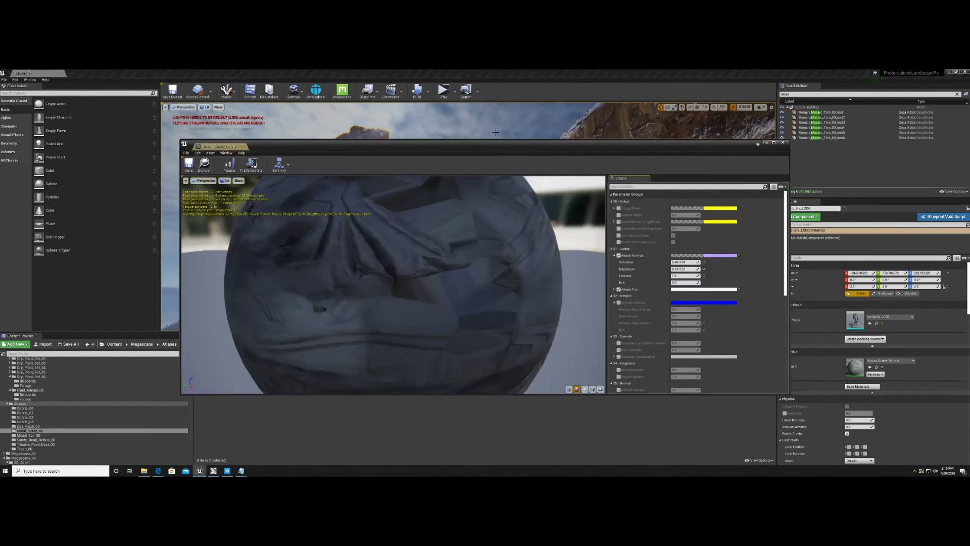
pyautogui.moveTo(531, 150); pyautogui.dragTo(32, 124)
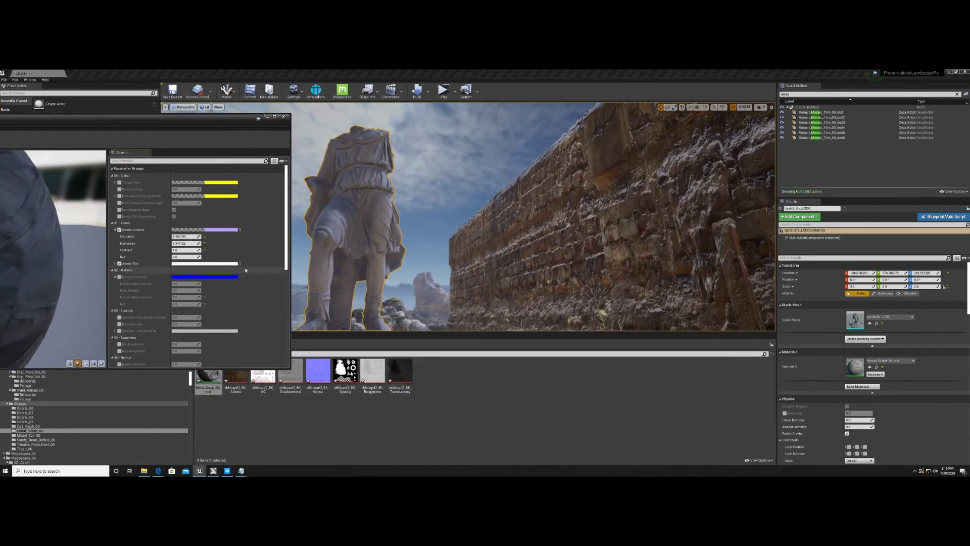
pyautogui.moveTo(185, 243); pyautogui.dragTo(195, 243)
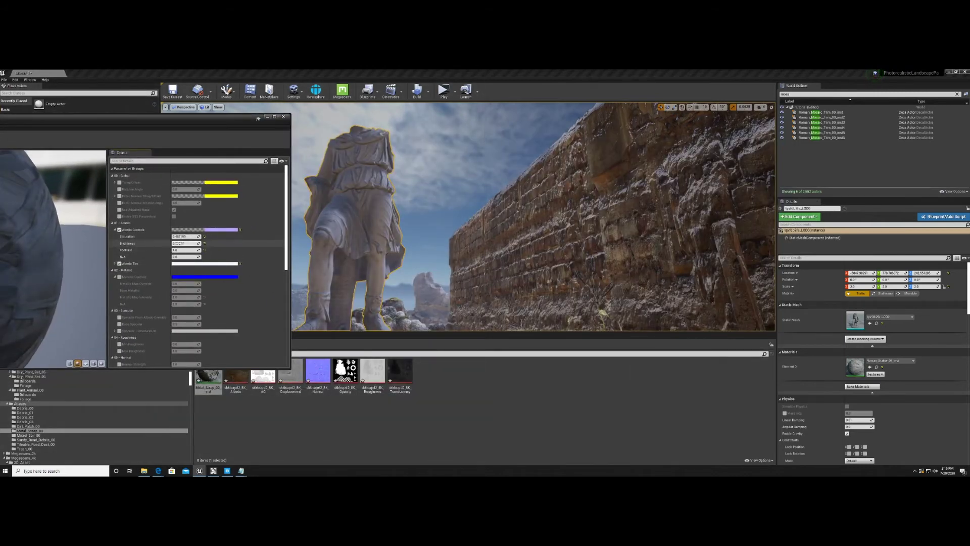
# Step: Override the statue material's roughness range, lowering Min Roughness below zero and raising Max Roughness above 1
pyautogui.scroll(-3, 138, 292)
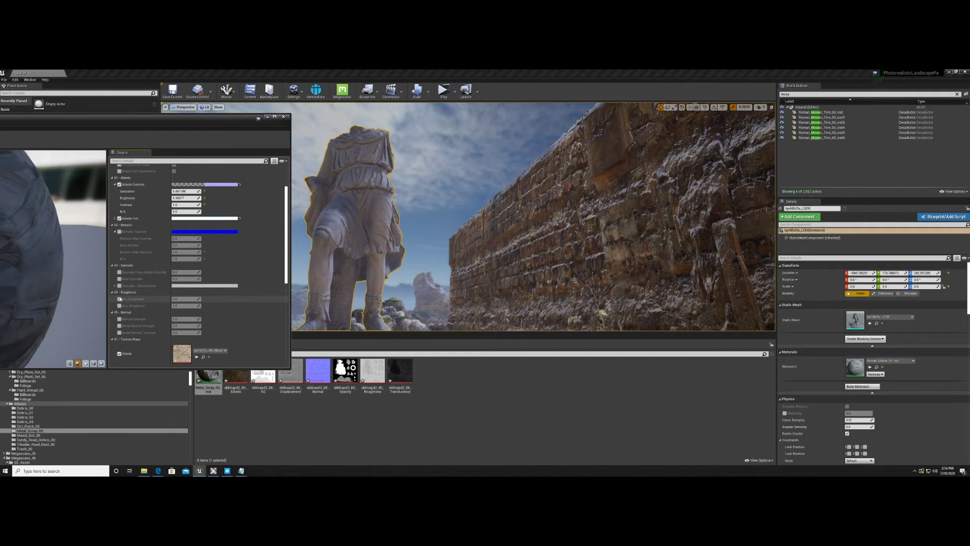
pyautogui.click(120, 306)
pyautogui.click(119, 298)
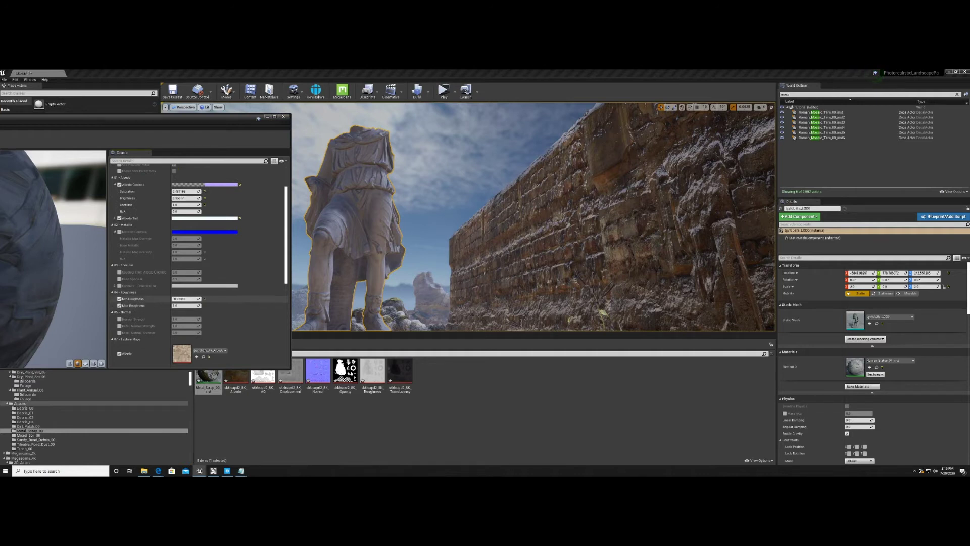
pyautogui.moveTo(186, 298); pyautogui.dragTo(172, 298)
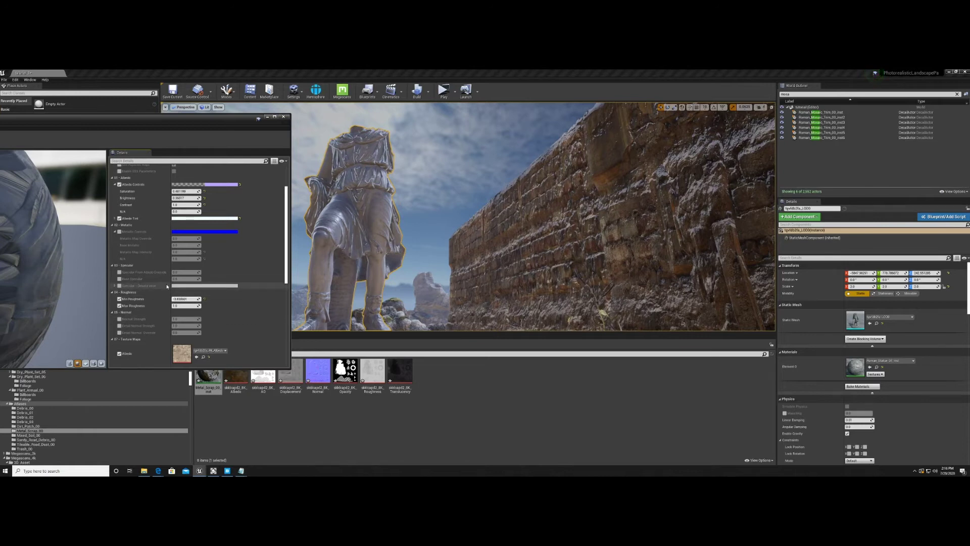
pyautogui.moveTo(186, 306); pyautogui.dragTo(184, 306)
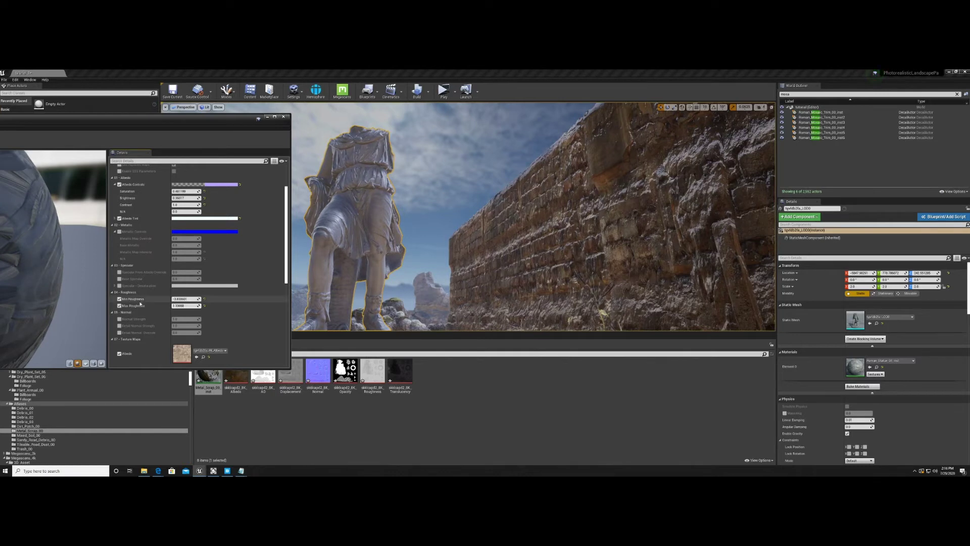
# Step: Enable the statue material's normal overrides and raise Normal Strength and Detail Normal Override
pyautogui.click(119, 319)
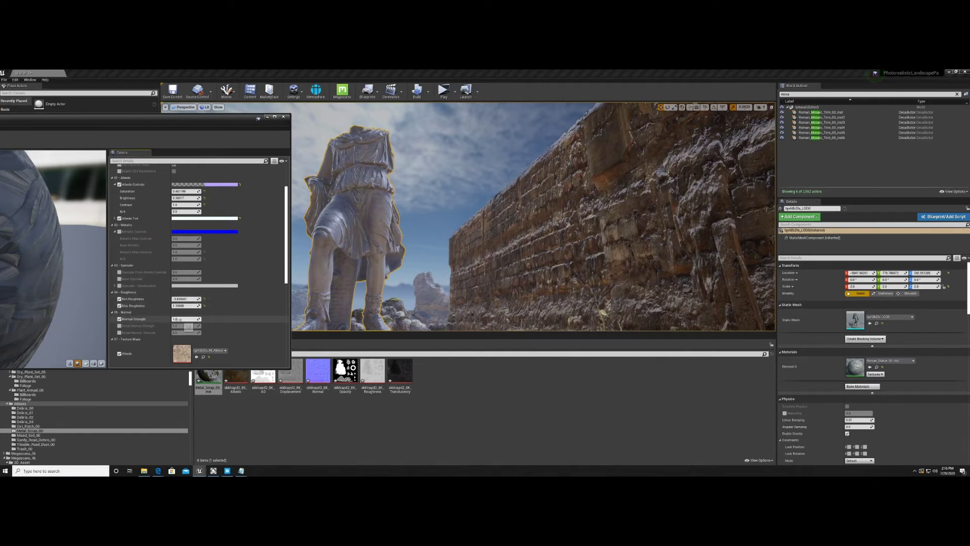
pyautogui.moveTo(186, 319); pyautogui.dragTo(190, 332)
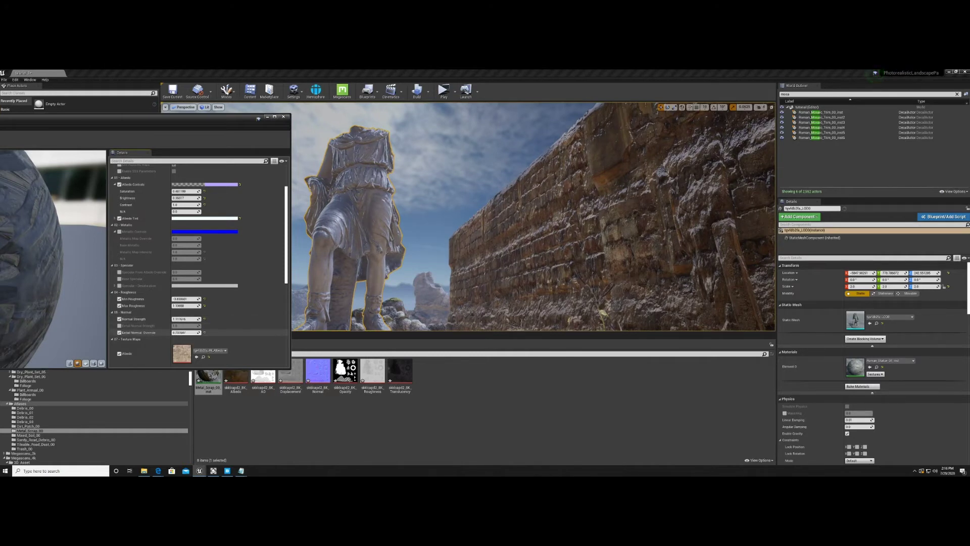
pyautogui.click(120, 326)
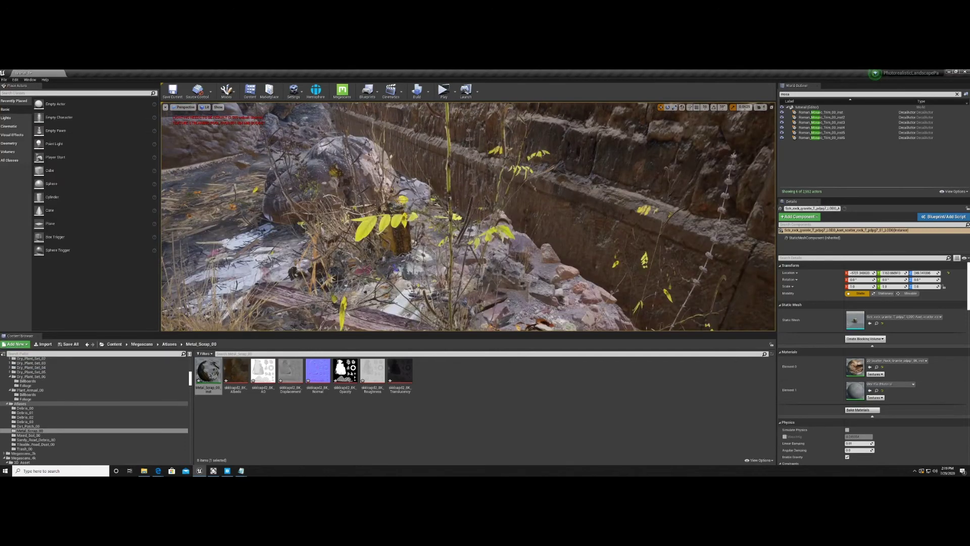
# Step: Open the material instance of the yellow-leaved plant by the wall, and from it open the parent foliage material
pyautogui.press('s')
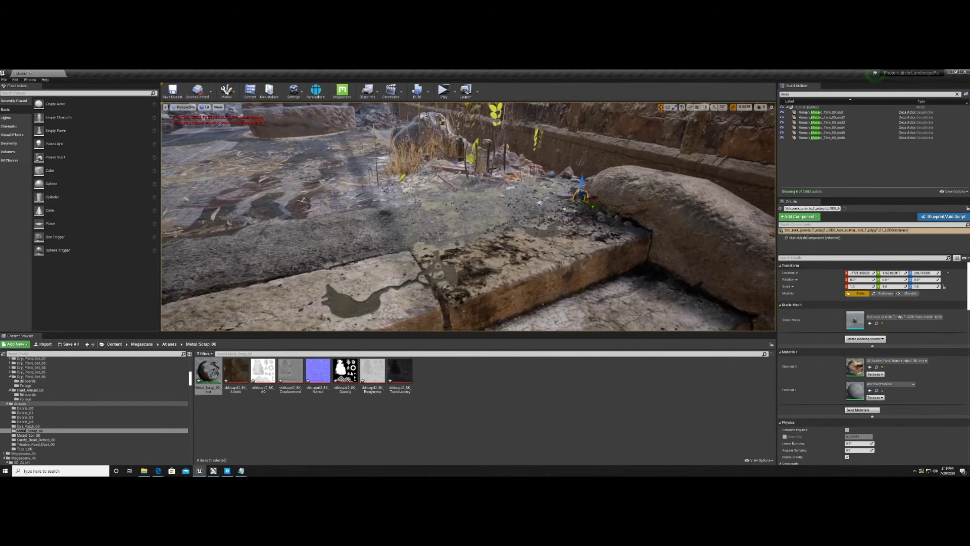
pyautogui.press('w')
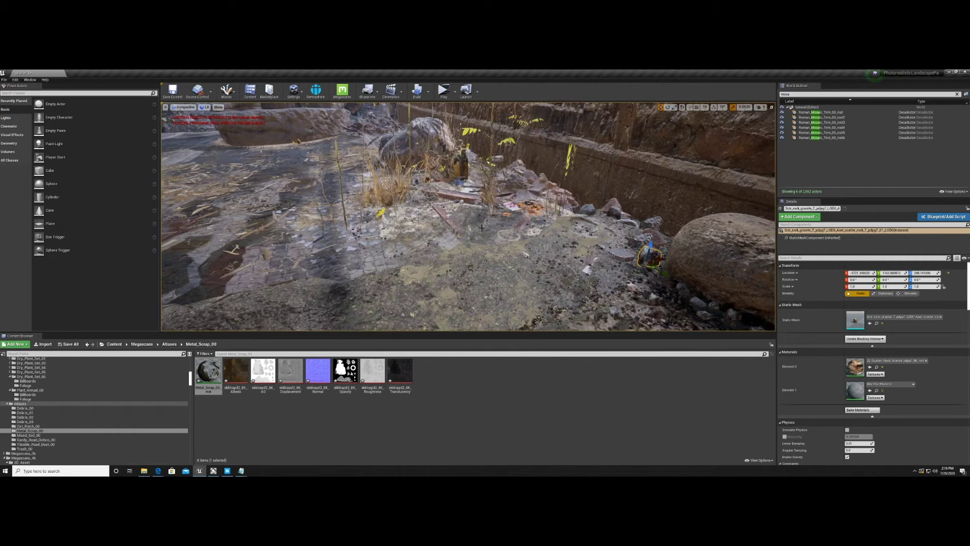
pyautogui.moveTo(482, 228); pyautogui.dragTo(483, 199, button='right')
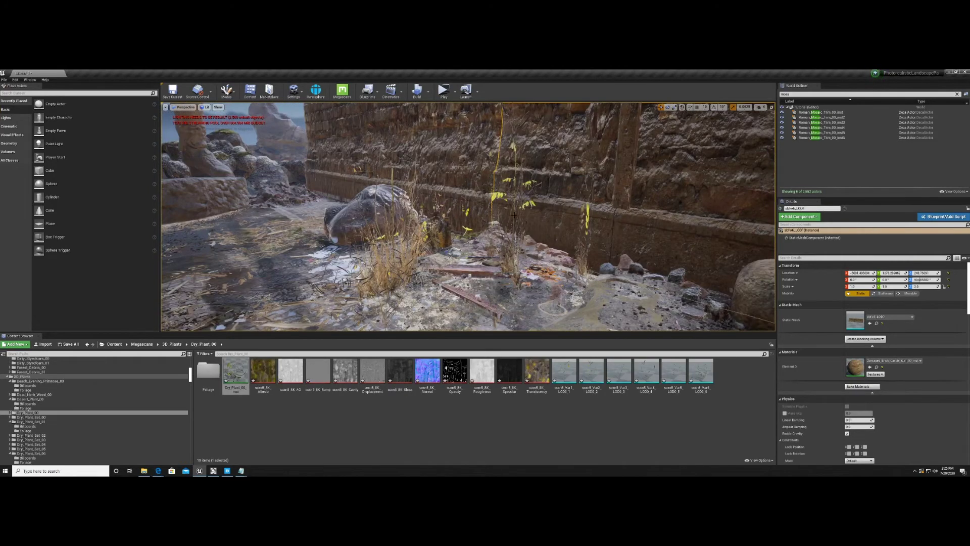
pyautogui.click(514, 215)
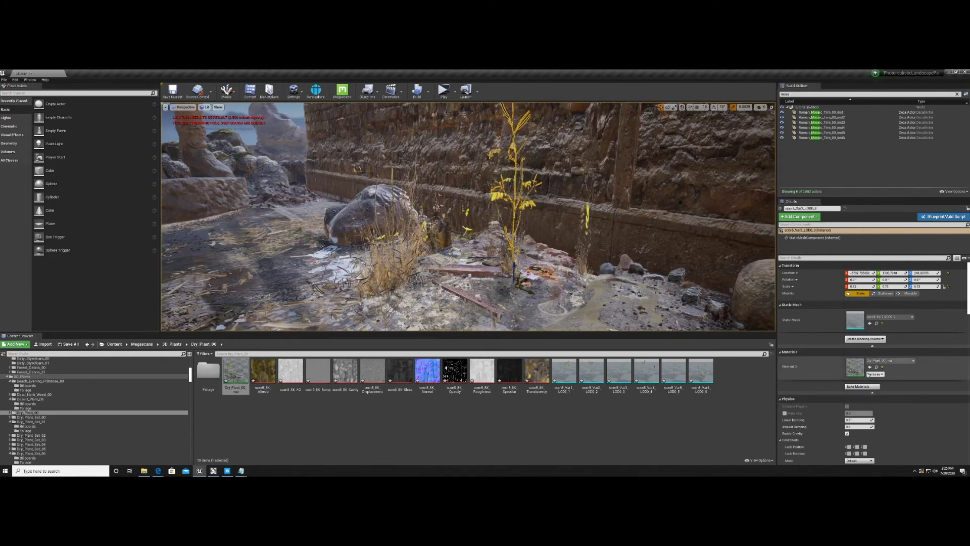
pyautogui.doubleClick(855, 368)
pyautogui.moveTo(627, 148); pyautogui.dragTo(252, 86)
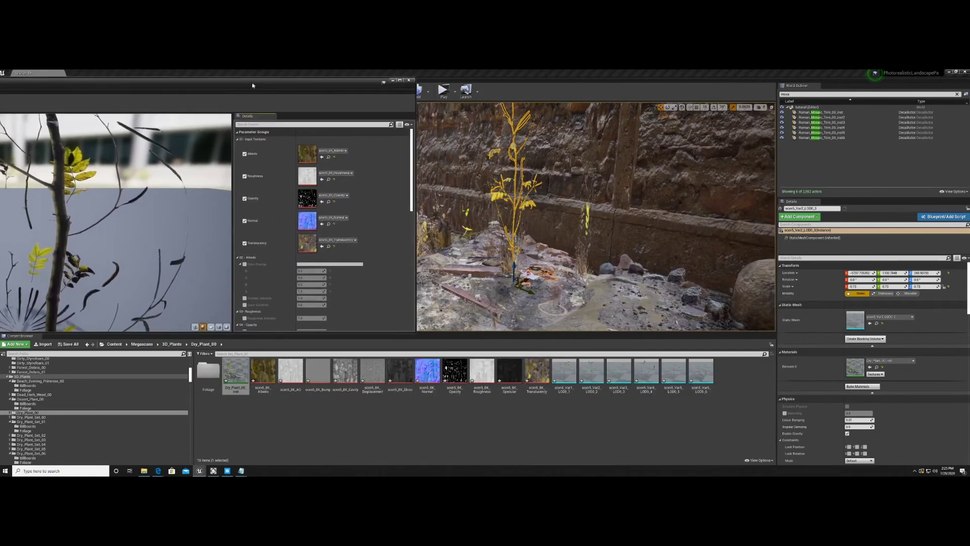
pyautogui.scroll(-10, 305, 277)
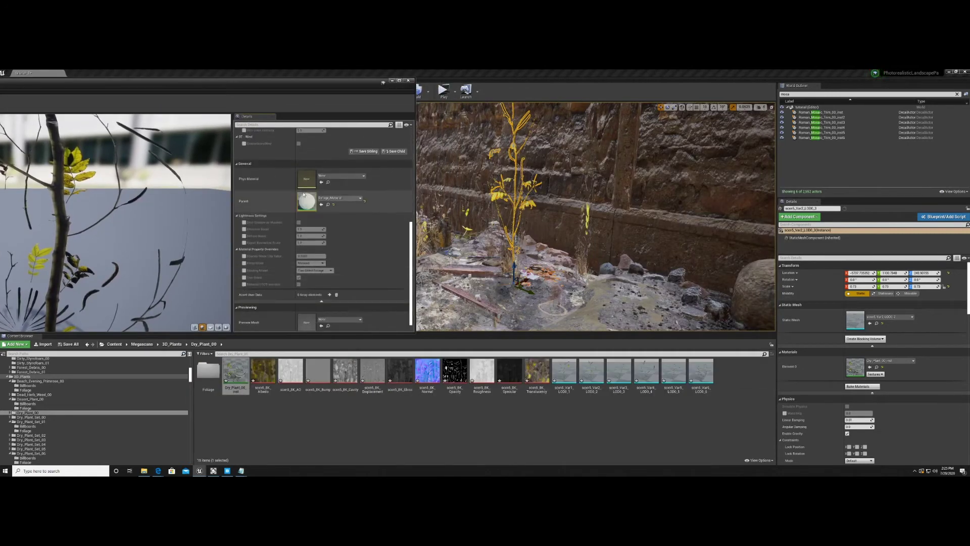
pyautogui.doubleClick(307, 202)
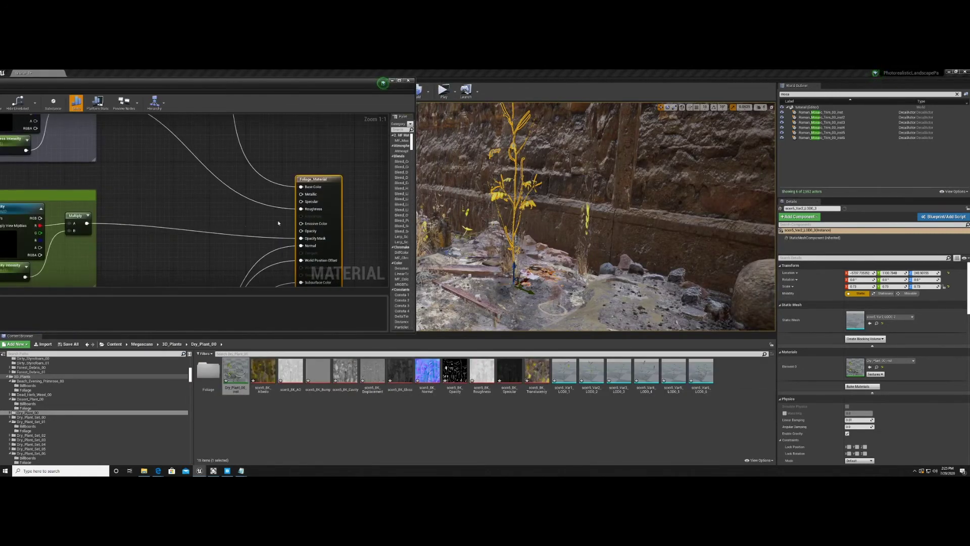
# Step: Examine the foliage material's node graph down to the Wind group and its connections
pyautogui.scroll(-4, 203, 227)
pyautogui.moveTo(189, 221); pyautogui.dragTo(266, 177, button='right')
pyautogui.moveTo(234, 260); pyautogui.dragTo(255, 172, button='right')
pyautogui.scroll(-1, 245, 235)
pyautogui.scroll(2, 242, 236)
pyautogui.moveTo(256, 309); pyautogui.dragTo(258, 266, button='right')
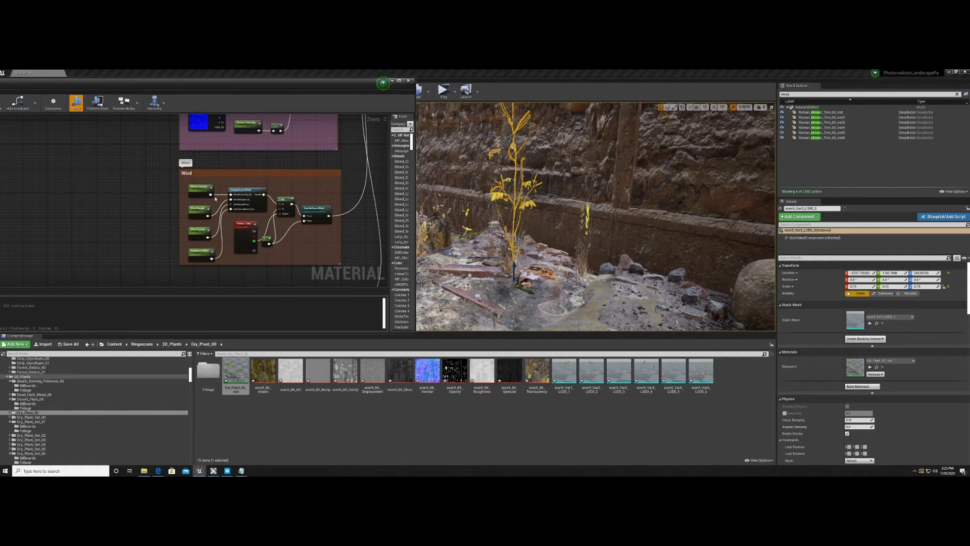
# Step: Add a Panner node in the empty graph area beside the Wind group, and uncover the material preview and node details
pyautogui.rightClick(114, 175)
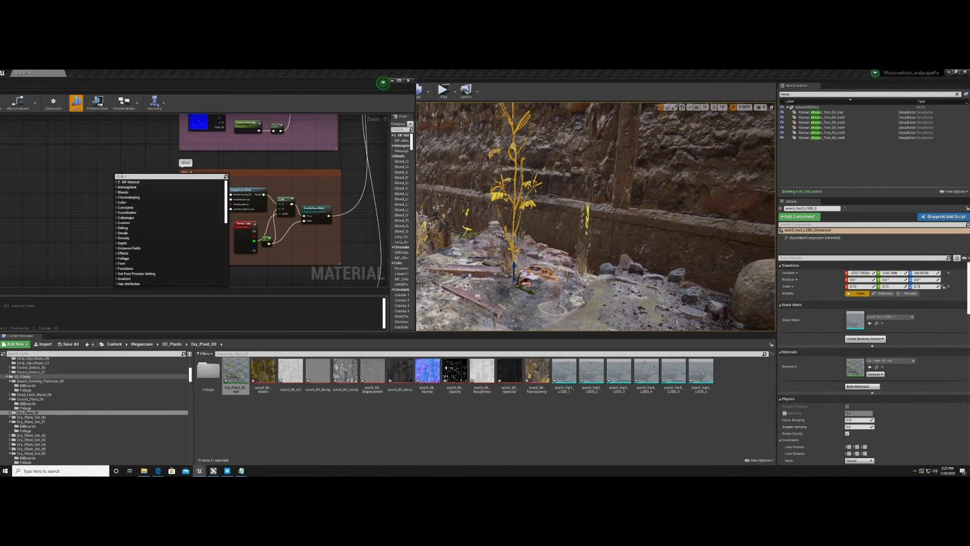
pyautogui.write('scal')
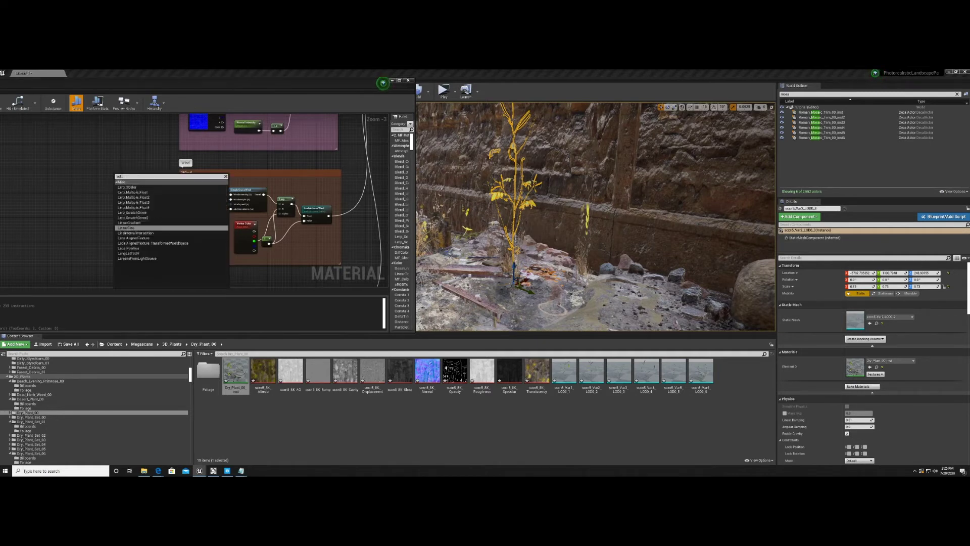
pyautogui.press('BackSpace')
pyautogui.press('BackSpace')
pyautogui.press('BackSpace')
pyautogui.press('BackSpace')
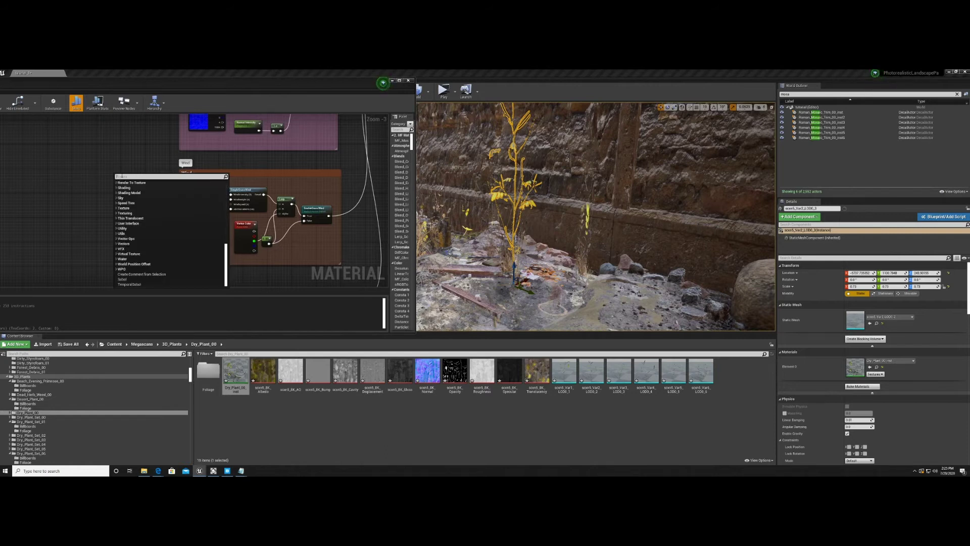
pyautogui.write('panb')
pyautogui.press('BackSpace')
pyautogui.press('BackSpace')
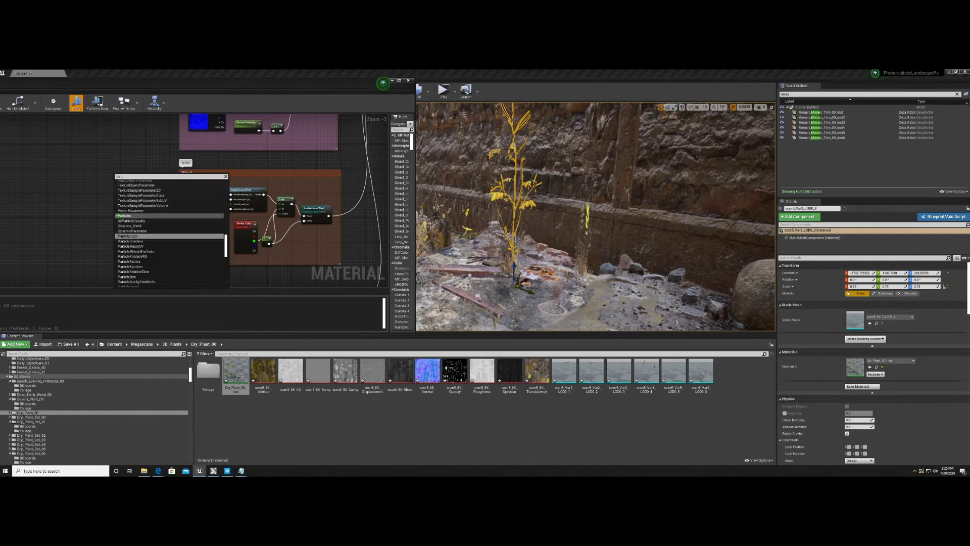
pyautogui.write('nn')
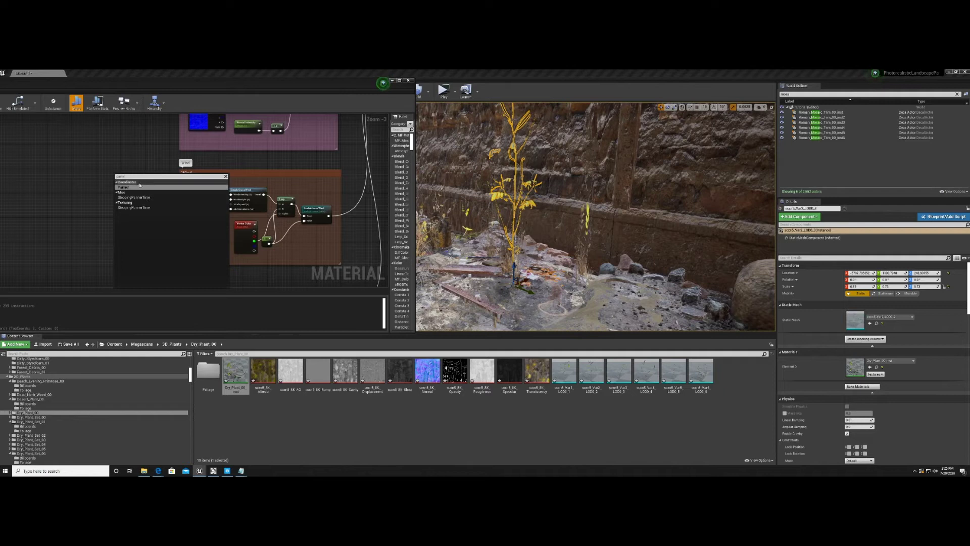
pyautogui.click(123, 187)
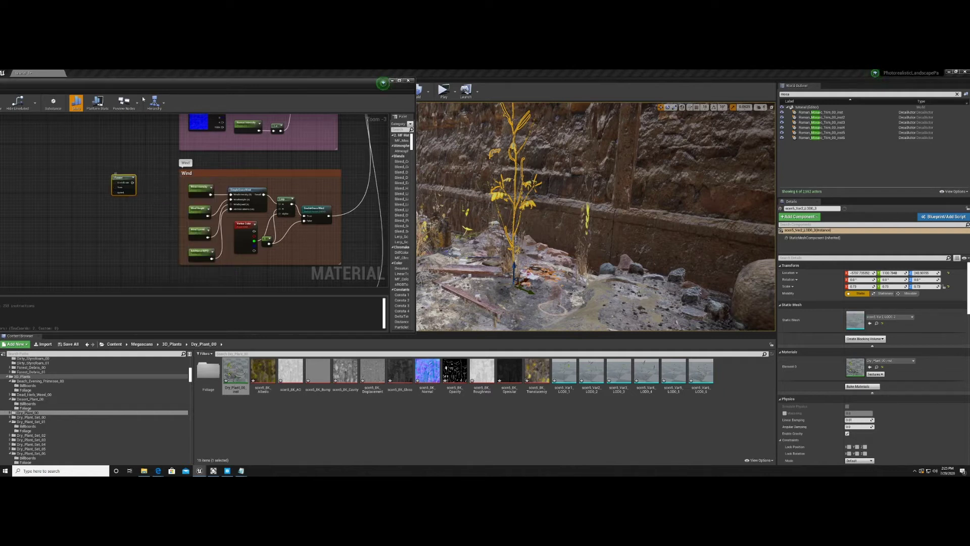
pyautogui.moveTo(146, 86); pyautogui.dragTo(360, 91)
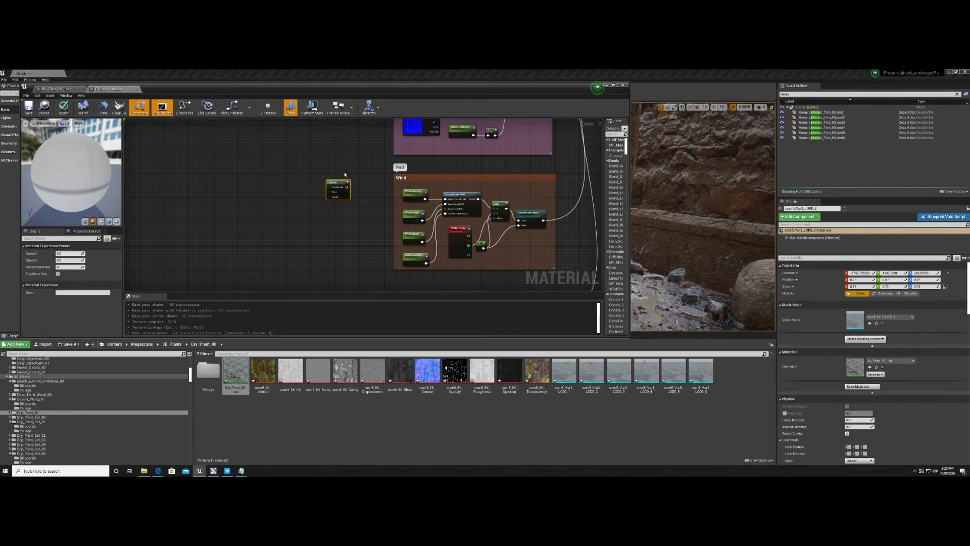
# Step: Preview the Normal texture node and connect the Panner's output to its UVs input
pyautogui.moveTo(345, 174); pyautogui.dragTo(281, 209, button='right')
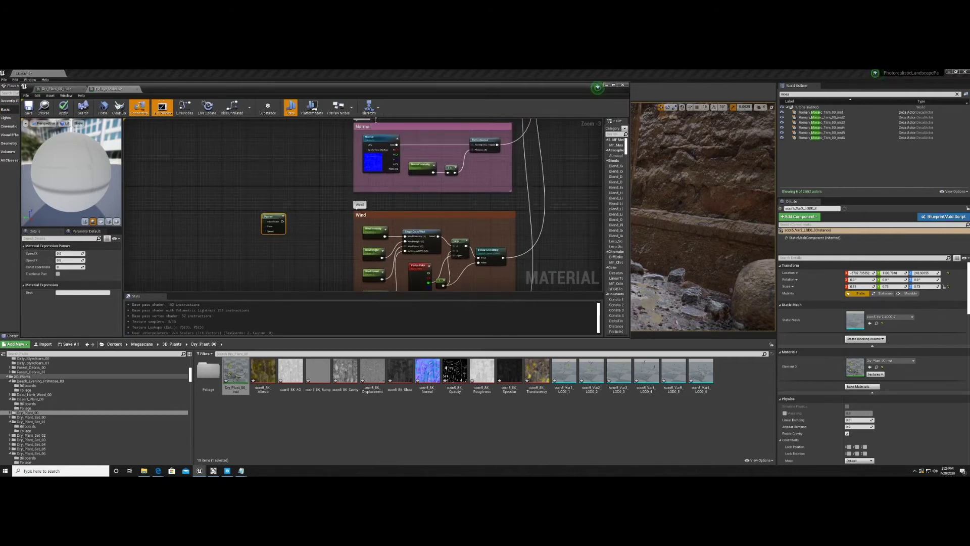
pyautogui.rightClick(379, 141)
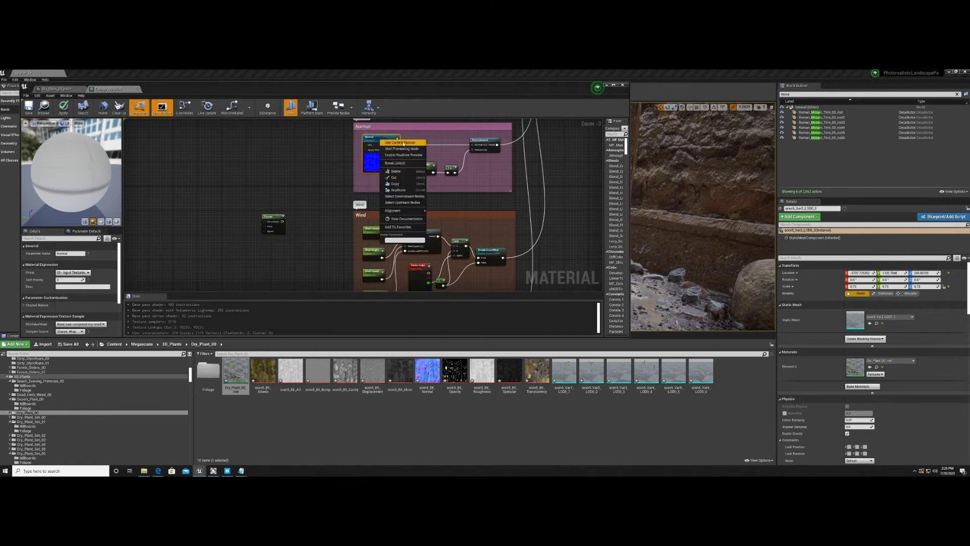
pyautogui.click(404, 150)
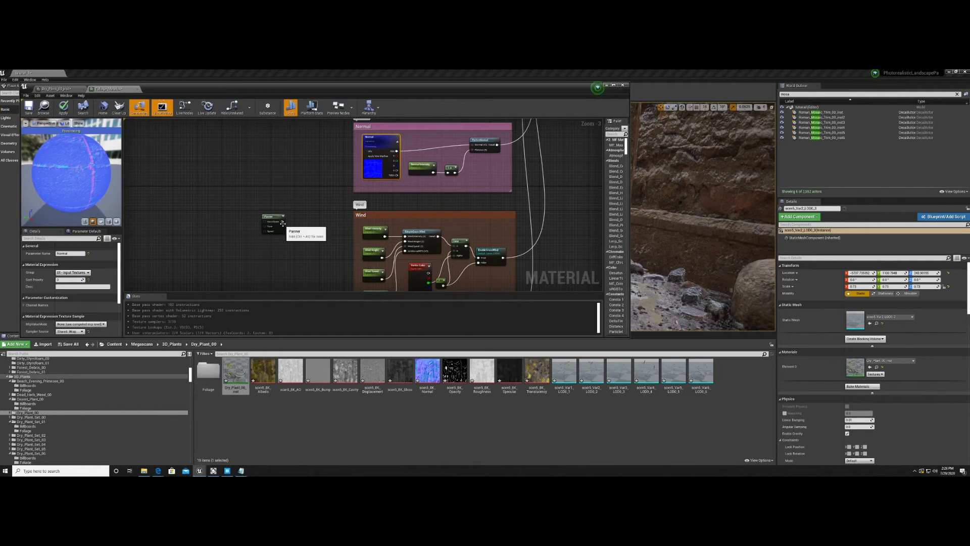
pyautogui.moveTo(364, 151); pyautogui.dragTo(282, 222)
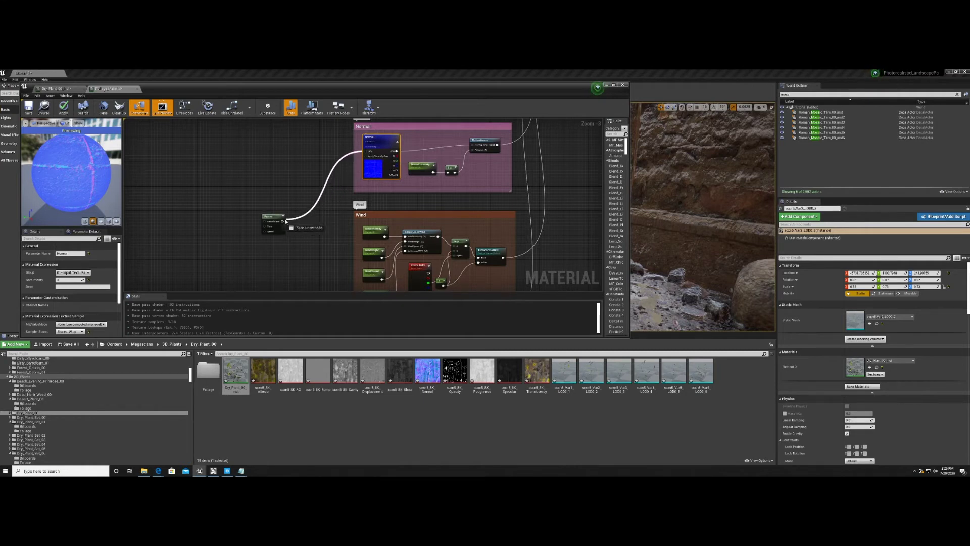
# Step: Set the Panner's Speed X and Speed Y to 1 and move the node up towards the Normal group's level
pyautogui.click(273, 218)
pyautogui.click(62, 253)
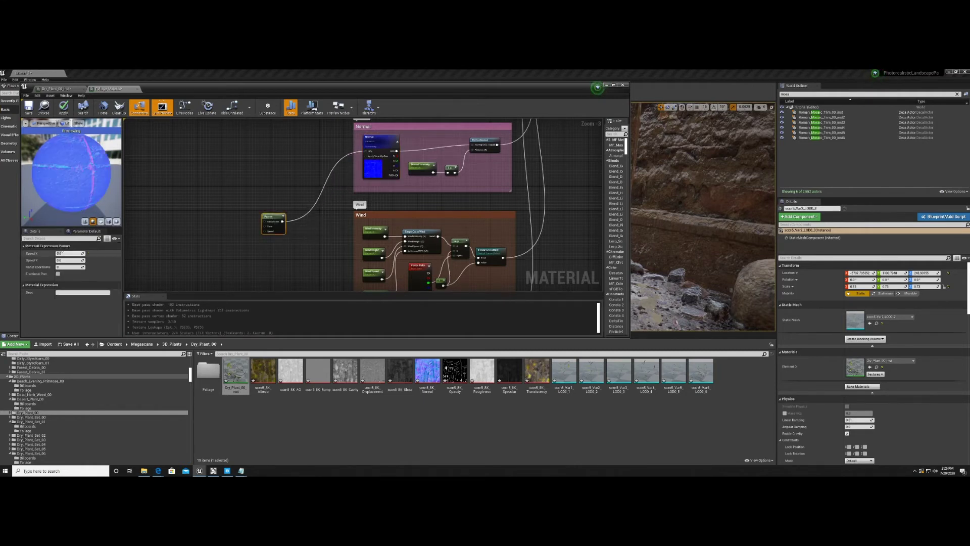
pyautogui.write('1')
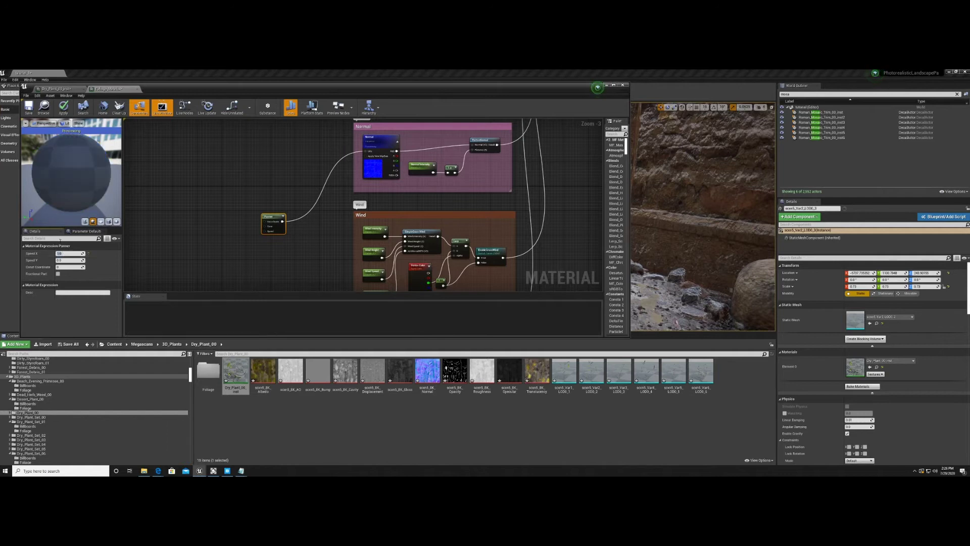
pyautogui.click(60, 260)
pyautogui.write('1')
pyautogui.press('Return')
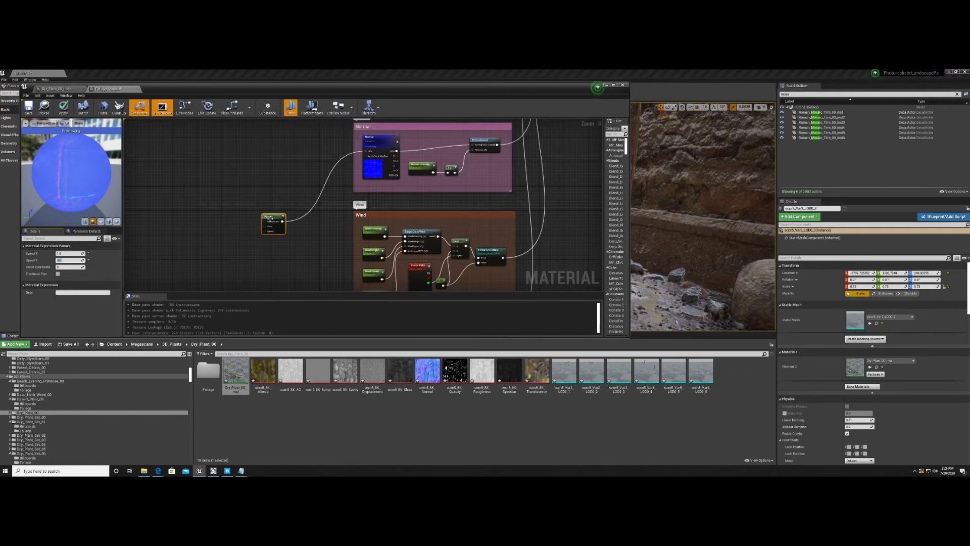
pyautogui.moveTo(274, 217); pyautogui.dragTo(268, 187)
pyautogui.moveTo(308, 176)
pyautogui.mouseDown(button='right')
pyautogui.moveTo(297, 219)
pyautogui.moveTo(313, 174)
pyautogui.mouseUp(button='right')
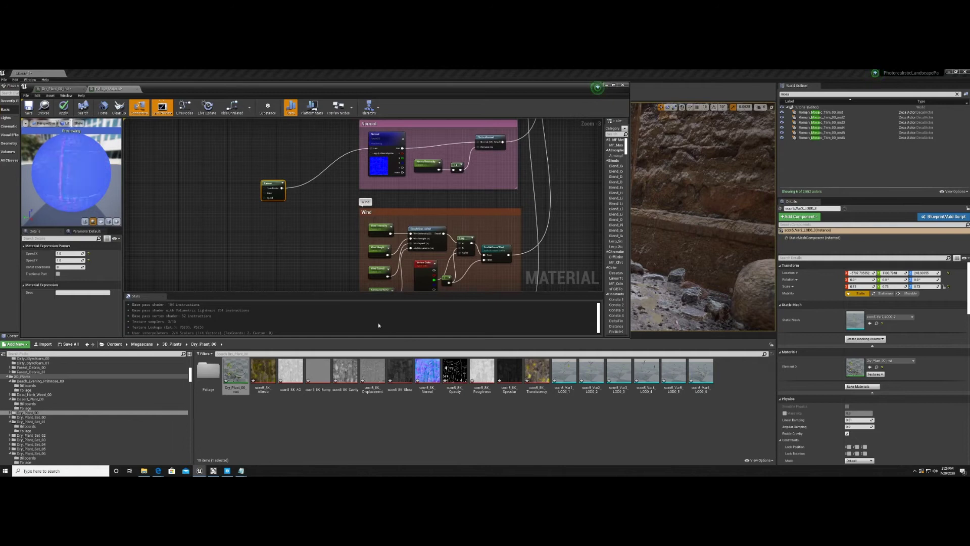
# Step: Move the Panner out of the way and add a TextureCoordinate node in the empty graph area below it
pyautogui.moveTo(244, 167); pyautogui.dragTo(257, 218, button='right')
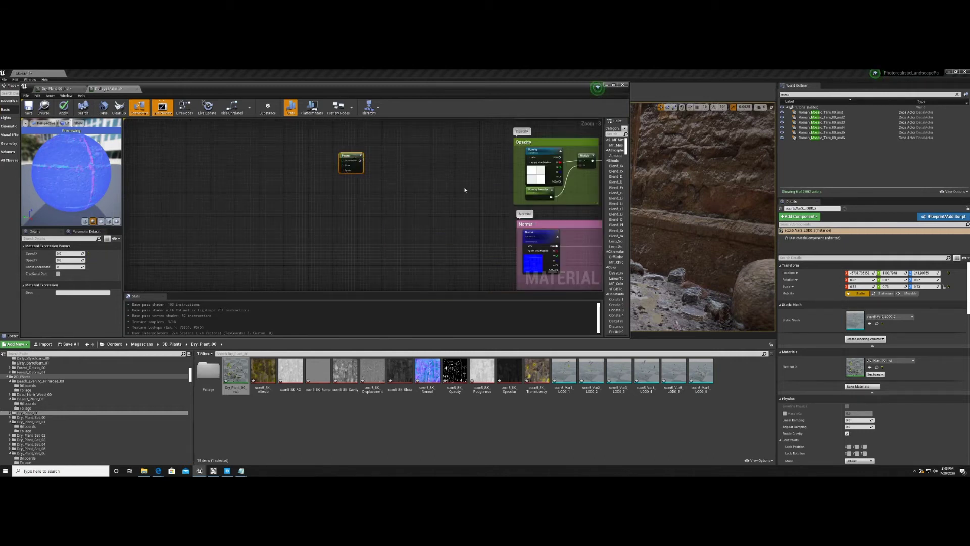
pyautogui.moveTo(465, 190); pyautogui.dragTo(451, 218, button='right')
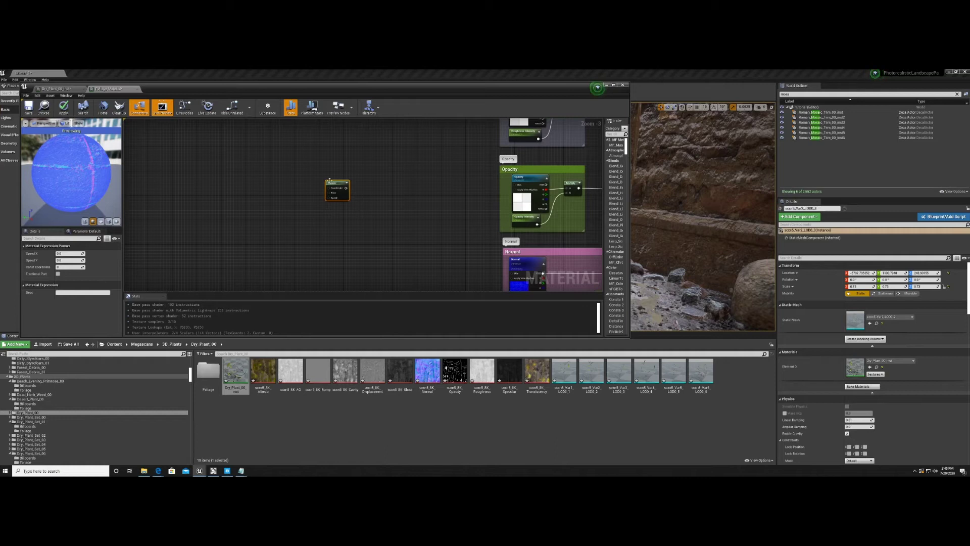
pyautogui.moveTo(329, 181); pyautogui.dragTo(186, 138)
pyautogui.rightClick(259, 204)
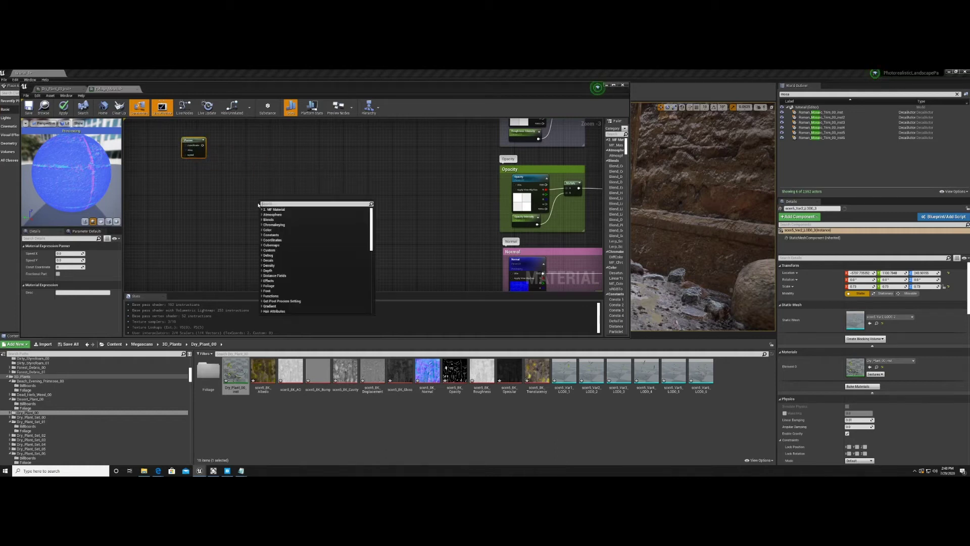
pyautogui.write('text')
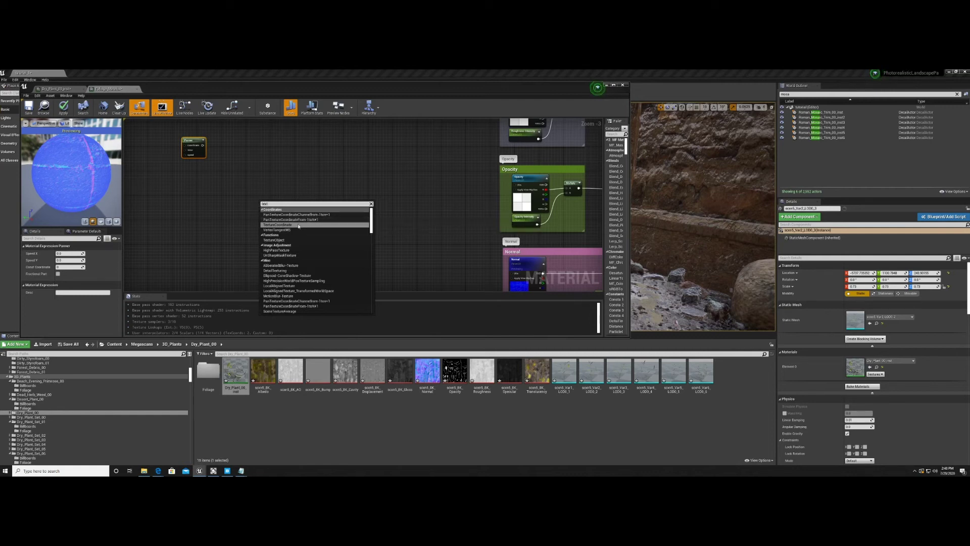
pyautogui.click(298, 224)
pyautogui.click(316, 184)
pyautogui.moveTo(266, 202); pyautogui.dragTo(235, 201)
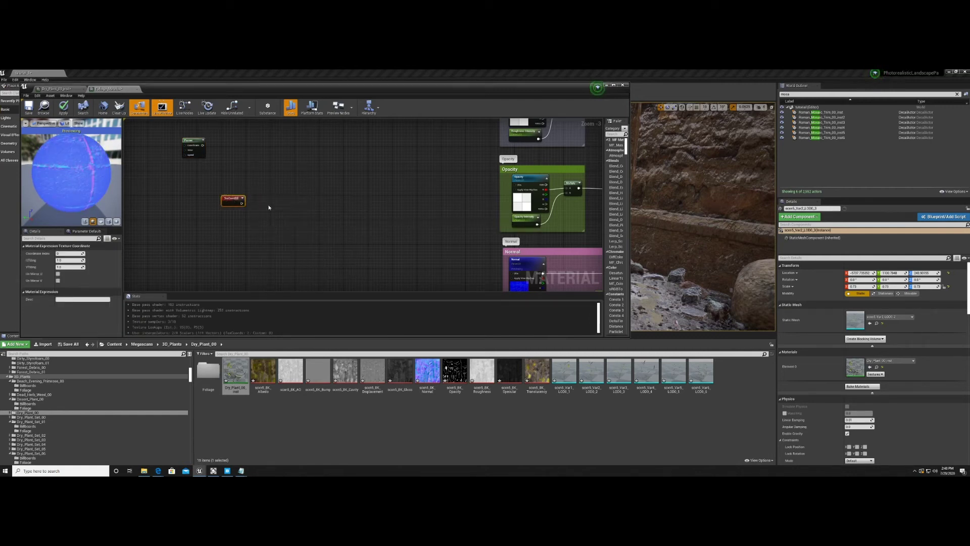
# Step: Search for a UV scaling node with "sca" to place beside the TextureCoordinate node
pyautogui.rightClick(270, 208)
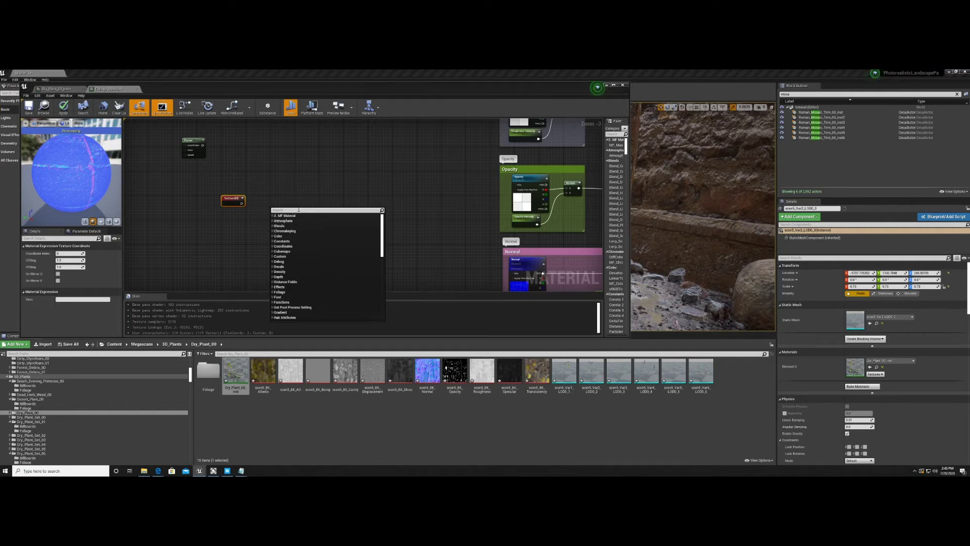
pyautogui.write('sca')
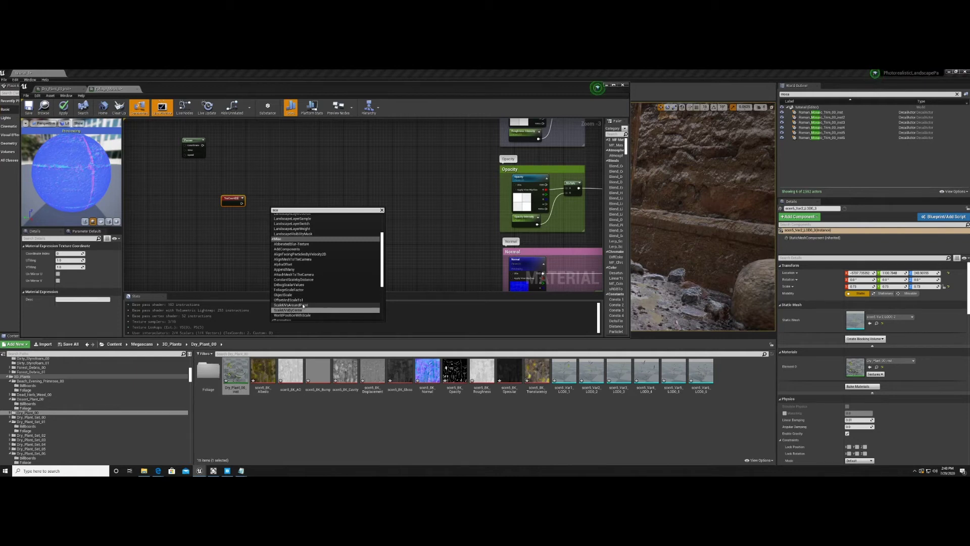
# Step: Add a scalar parameter node and place it below the TexCoord node
pyautogui.write('la')
pyautogui.click(303, 243)
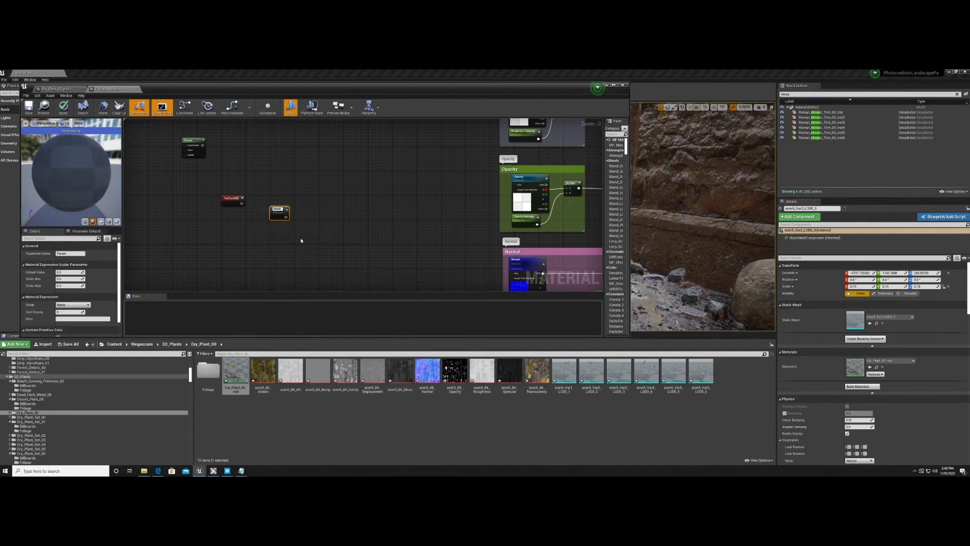
pyautogui.click(301, 238)
pyautogui.moveTo(277, 211); pyautogui.dragTo(262, 245)
pyautogui.rightClick(262, 245)
pyautogui.click(306, 225)
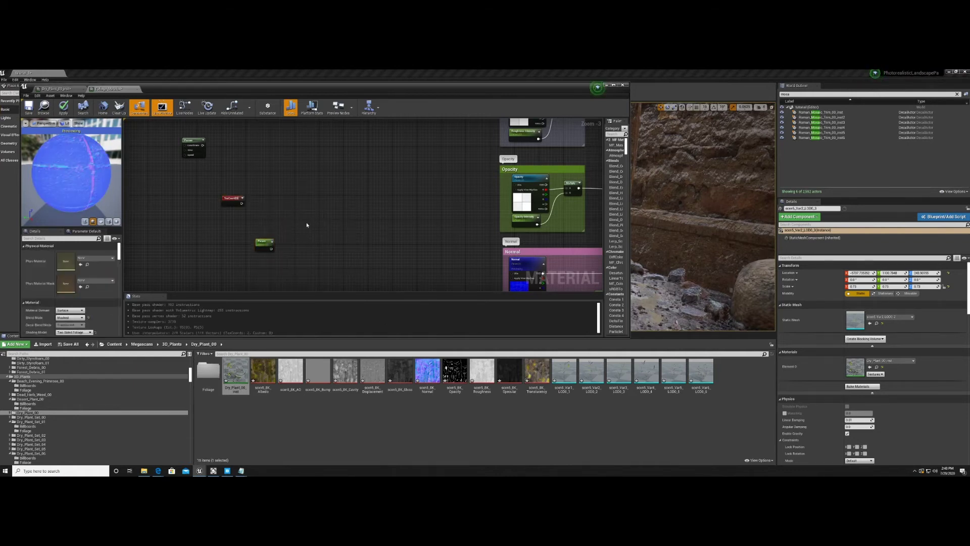
# Step: Wrap the scalar parameter in a comment box, enlarge the box, and title it UV_Move
pyautogui.click(262, 243)
pyautogui.write('cv')
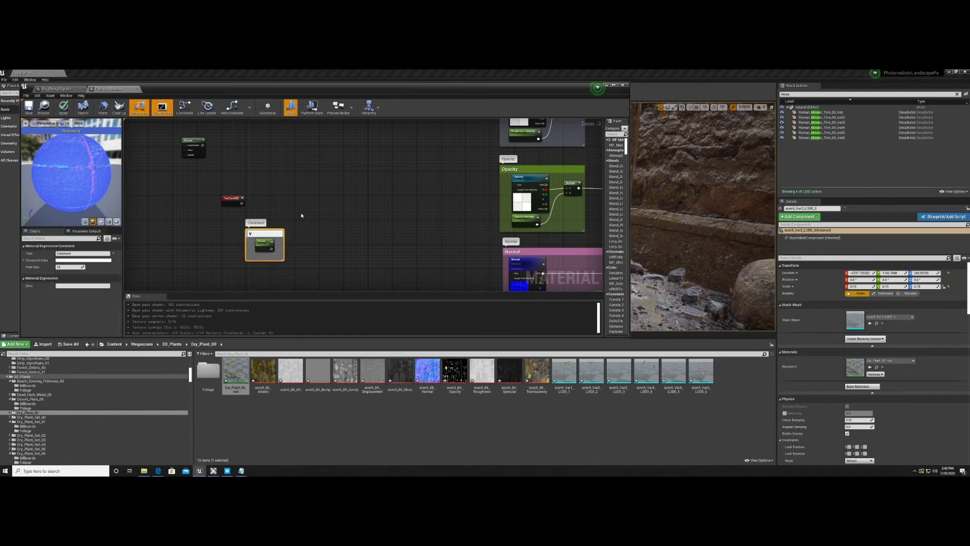
pyautogui.click(301, 215)
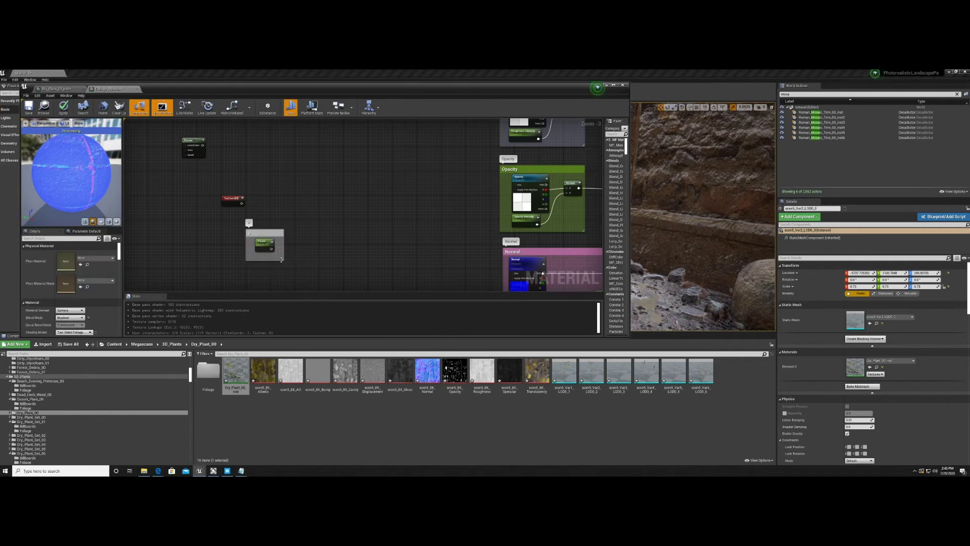
pyautogui.moveTo(281, 260); pyautogui.dragTo(375, 288)
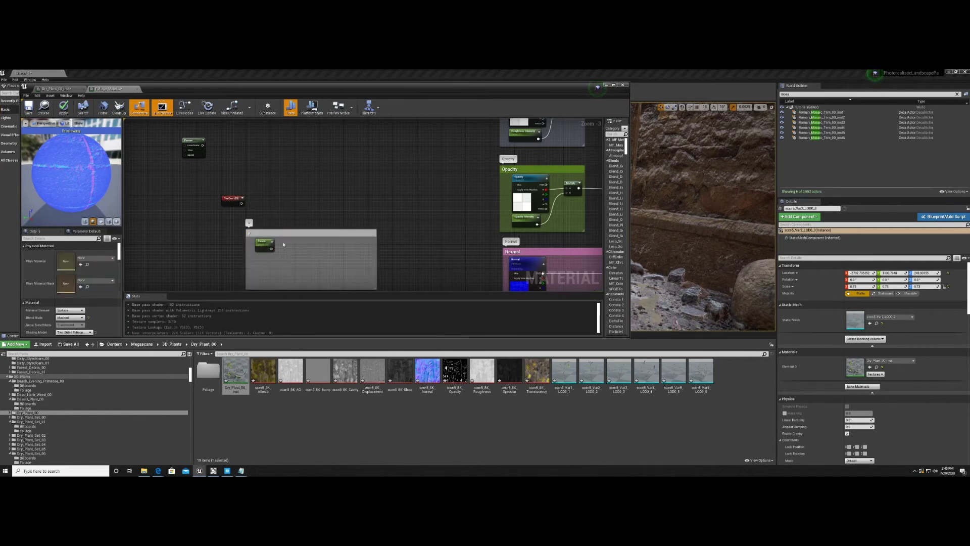
pyautogui.doubleClick(254, 234)
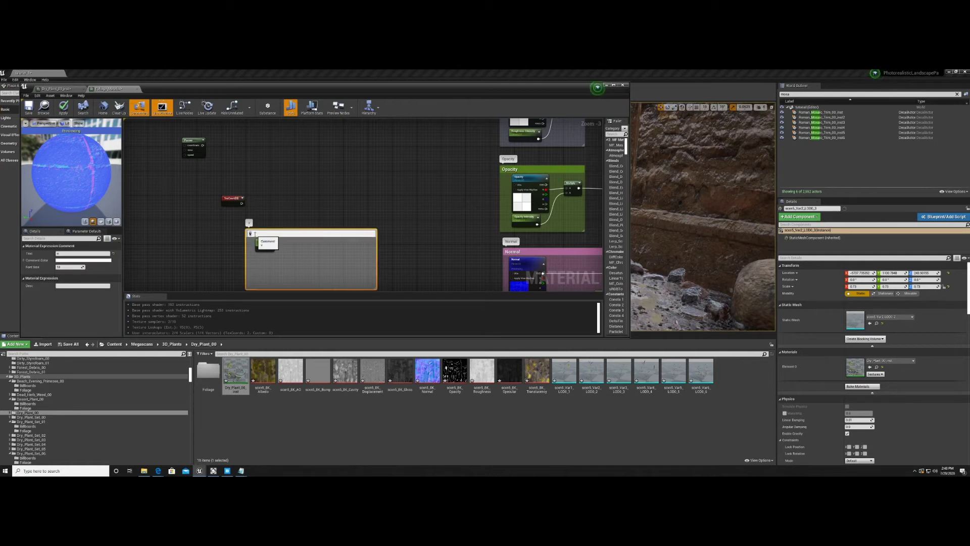
pyautogui.write('UV_Move')
pyautogui.press('Return')
# Step: Reposition and enlarge the UV_Move comment box, placing the TexCoord node inside it with the scalar parameter above
pyautogui.moveTo(309, 231); pyautogui.dragTo(351, 154)
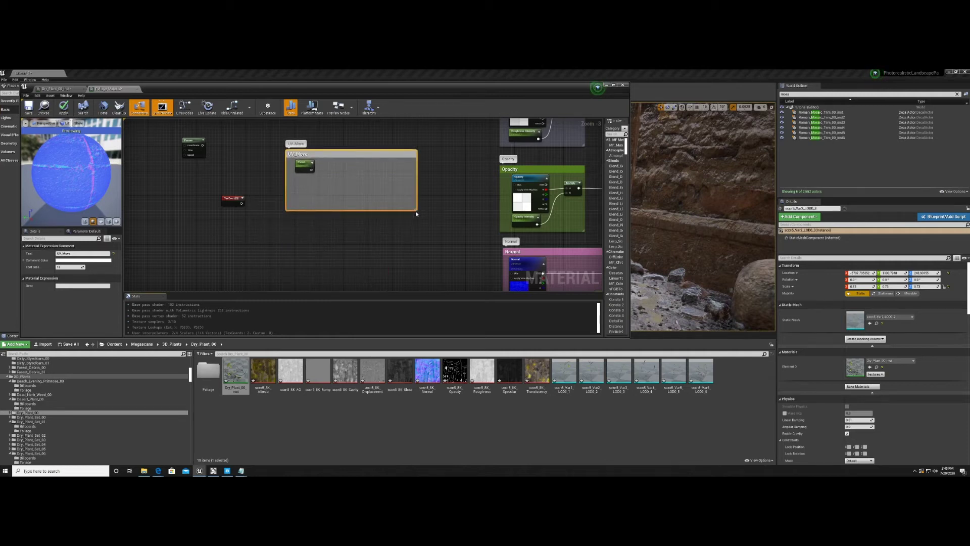
pyautogui.moveTo(415, 209); pyautogui.dragTo(441, 275)
pyautogui.moveTo(232, 198); pyautogui.dragTo(305, 204)
pyautogui.moveTo(304, 166); pyautogui.dragTo(343, 172)
# Step: Duplicate the scalar parameter below the TexCoord node and give each of the two parameters its own single-letter name
pyautogui.hotkey('ctrl', 'w')
pyautogui.moveTo(328, 245); pyautogui.dragTo(343, 245)
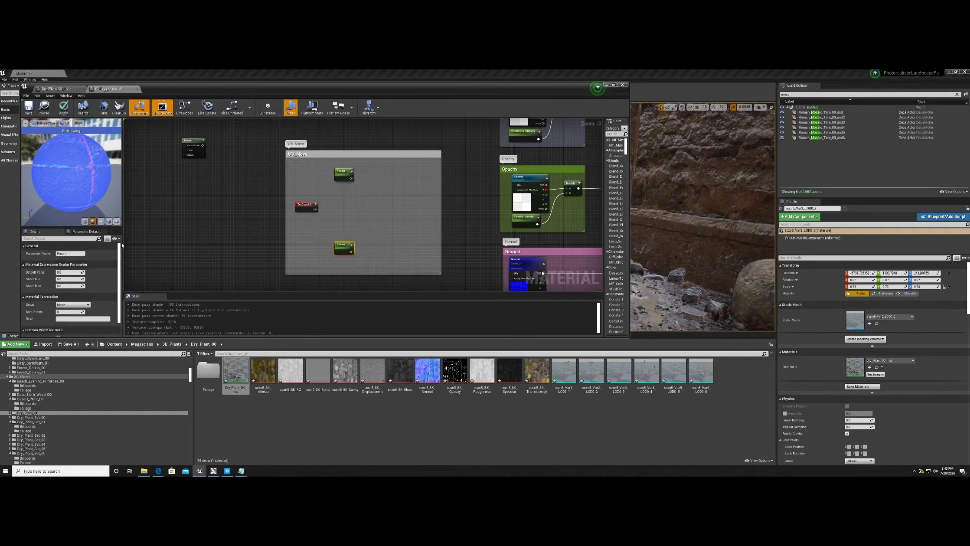
pyautogui.click(75, 253)
pyautogui.write('P')
pyautogui.click(345, 174)
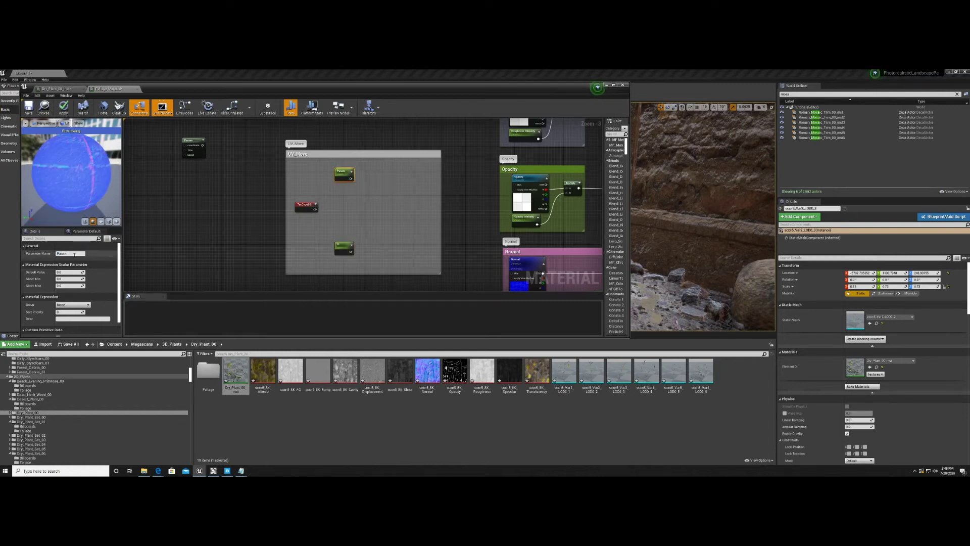
pyautogui.write('G')
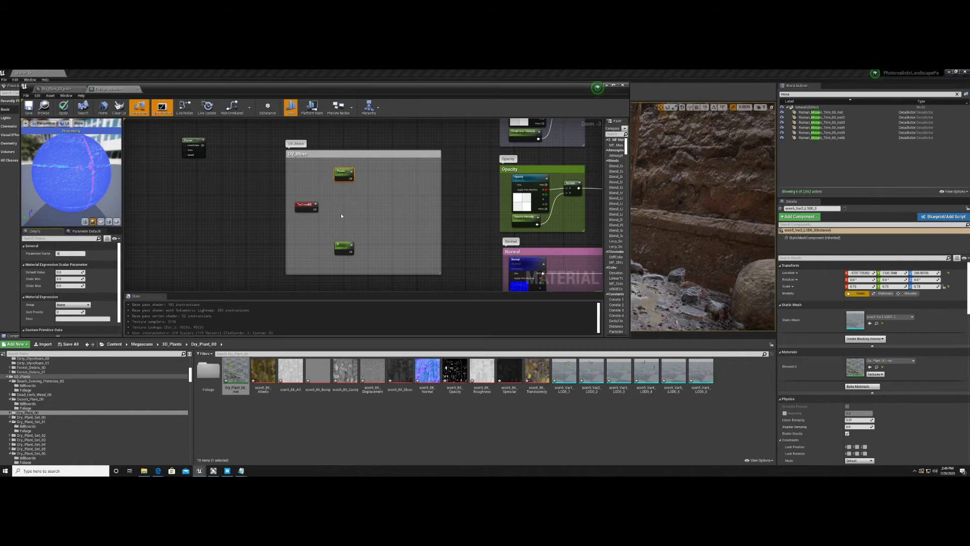
pyautogui.click(340, 216)
# Step: Add a ComponentMask node beside the TexCoord node inside the UV_Move box
pyautogui.rightClick(346, 212)
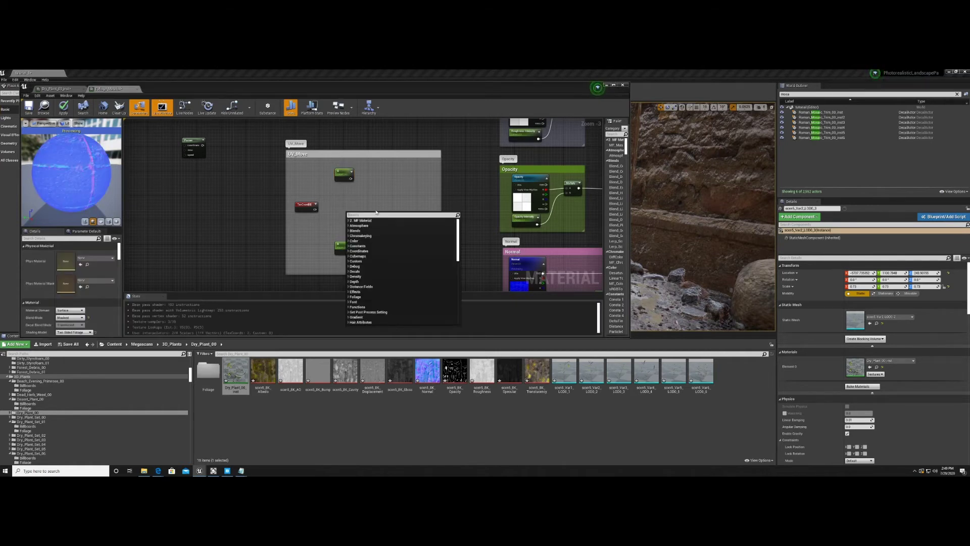
pyautogui.write('mask')
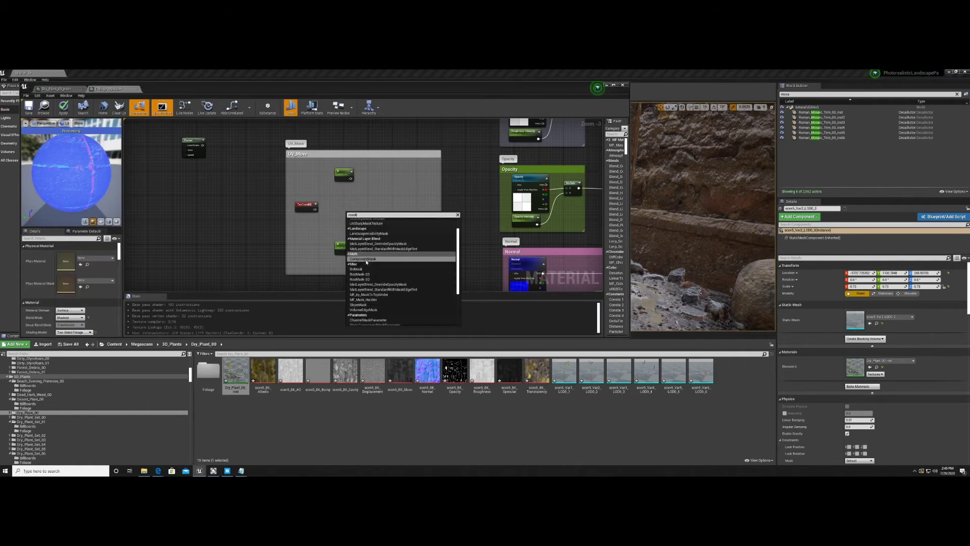
pyautogui.click(366, 259)
pyautogui.rightClick(358, 215)
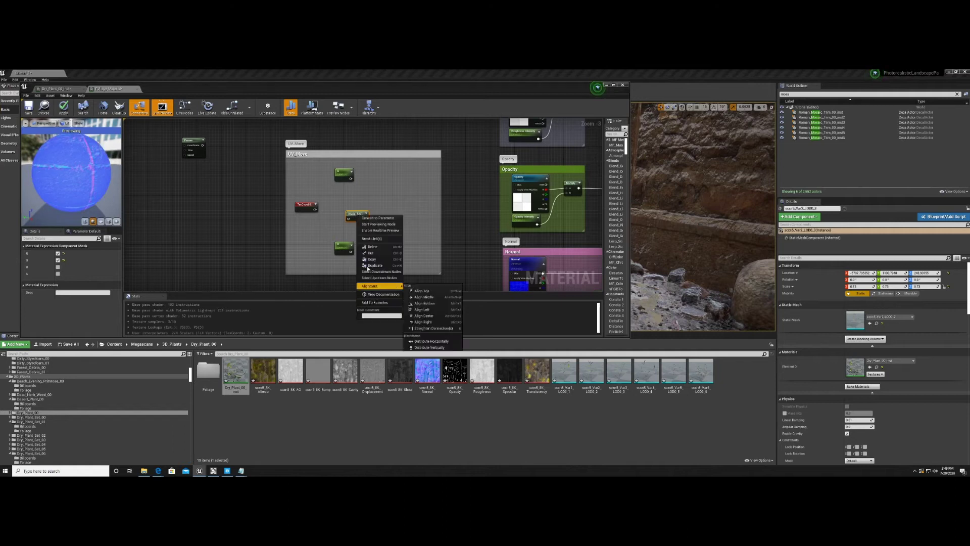
pyautogui.click(396, 220)
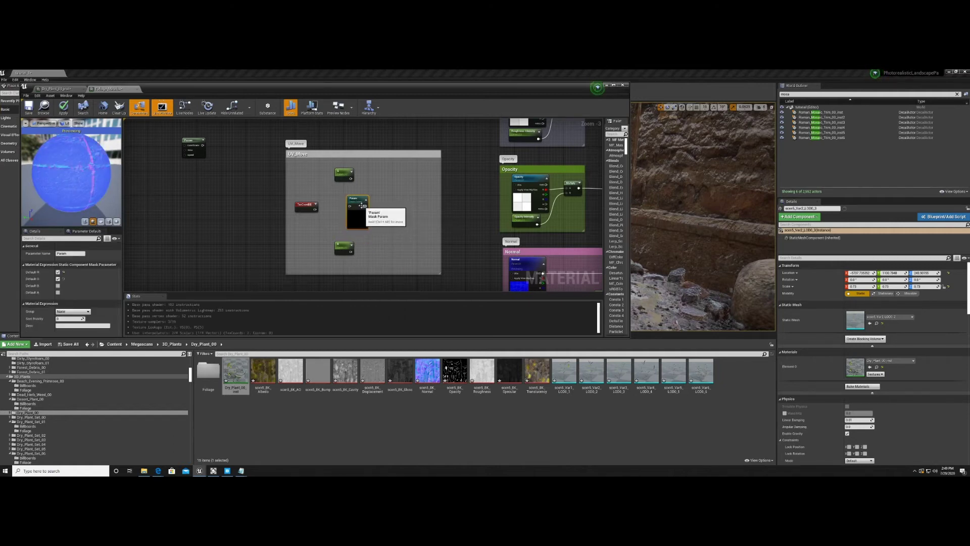
pyautogui.click(38, 95)
pyautogui.click(48, 106)
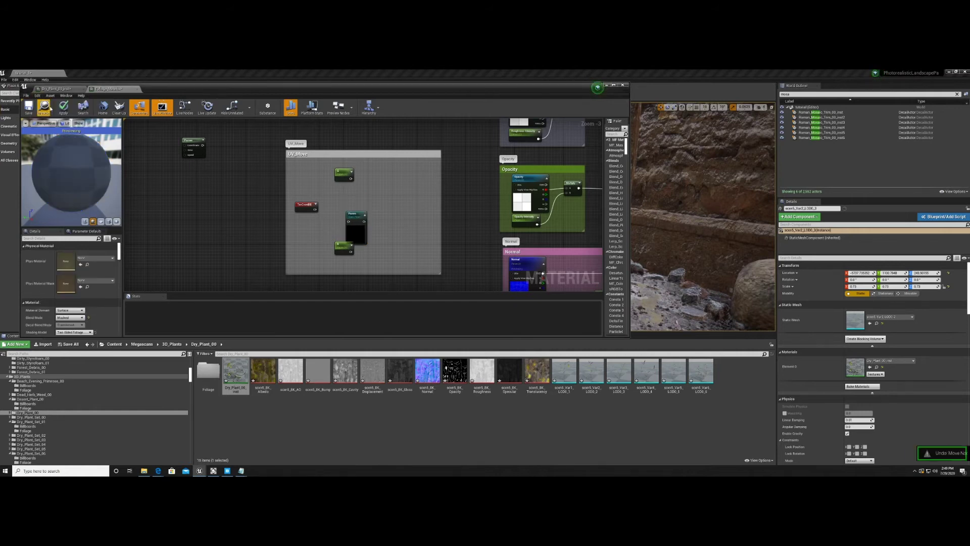
pyautogui.click(39, 96)
pyautogui.click(49, 107)
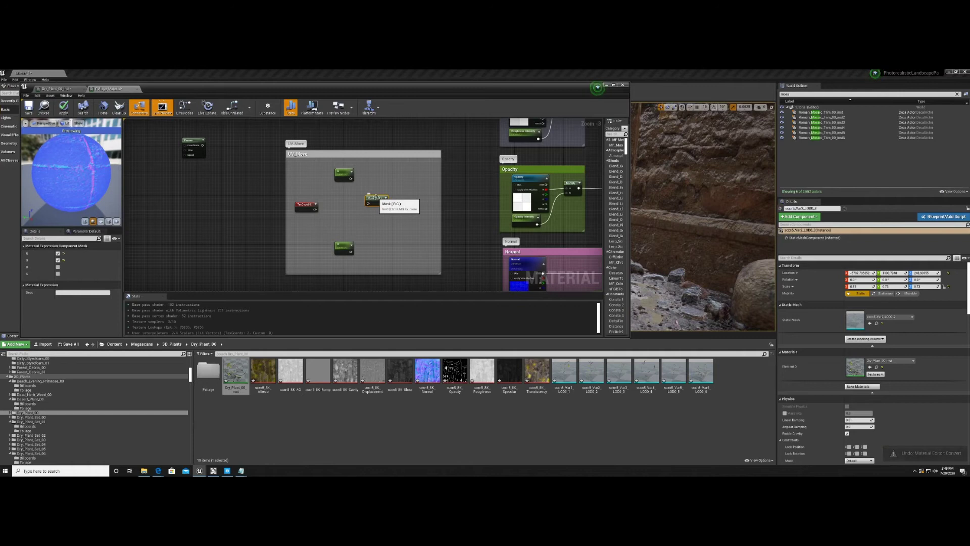
# Step: Duplicate the component mask and connect the TexCoord output to both masks
pyautogui.hotkey('ctrl', 'w')
pyautogui.moveTo(391, 199); pyautogui.dragTo(345, 226)
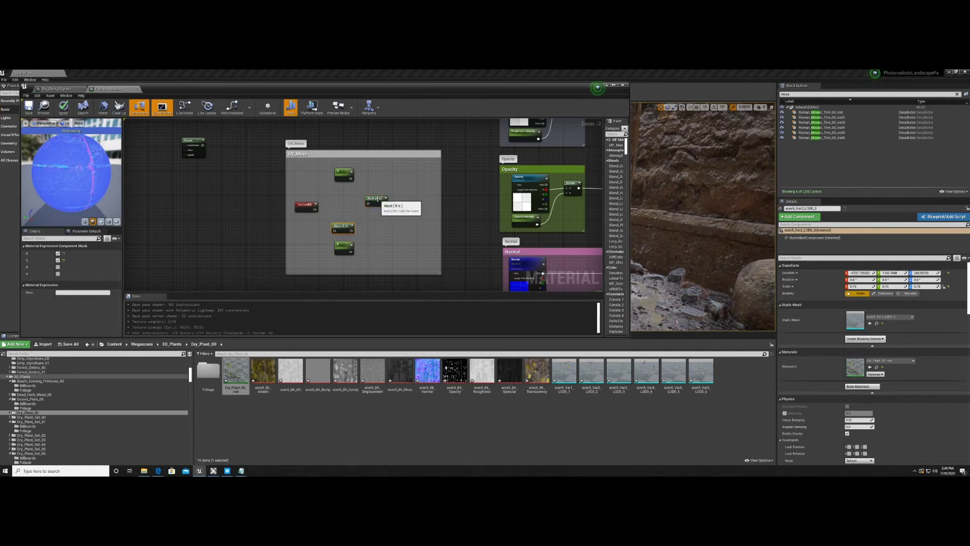
pyautogui.moveTo(377, 199); pyautogui.dragTo(316, 209)
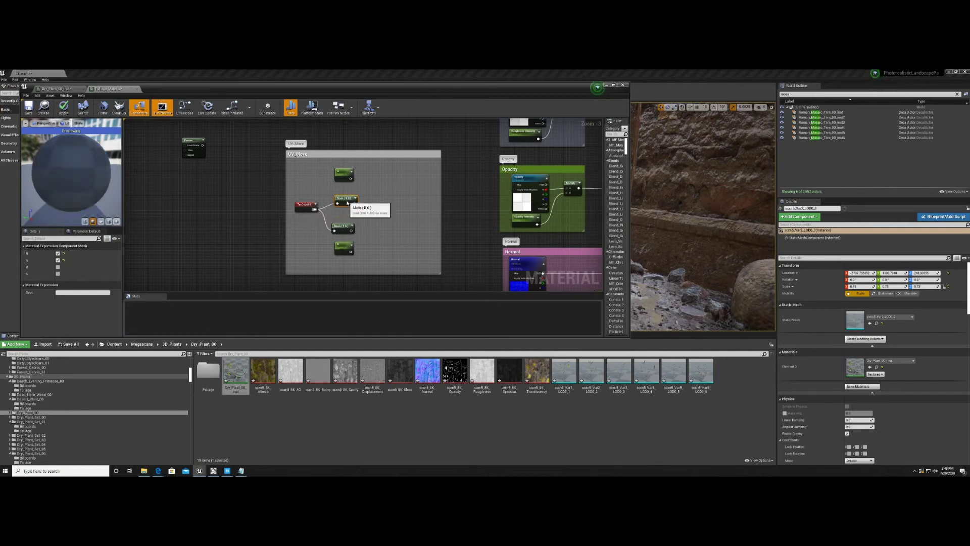
# Step: Limit each of the two component masks to a single channel
pyautogui.click(57, 260)
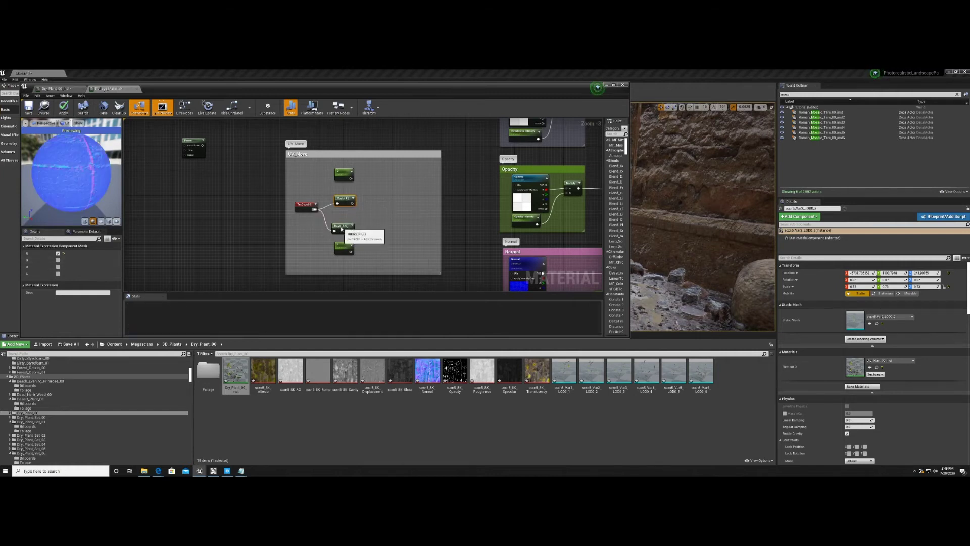
pyautogui.click(58, 260)
pyautogui.click(332, 228)
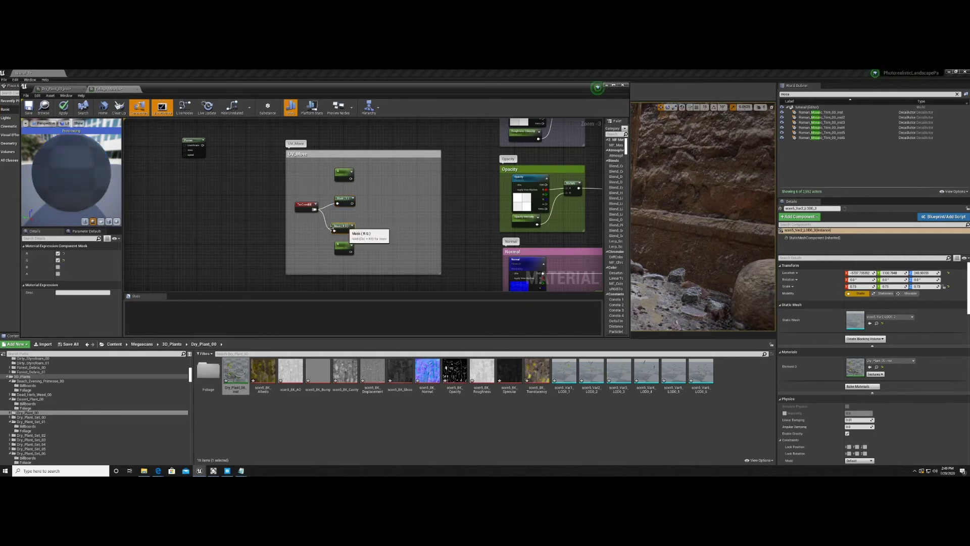
pyautogui.click(57, 260)
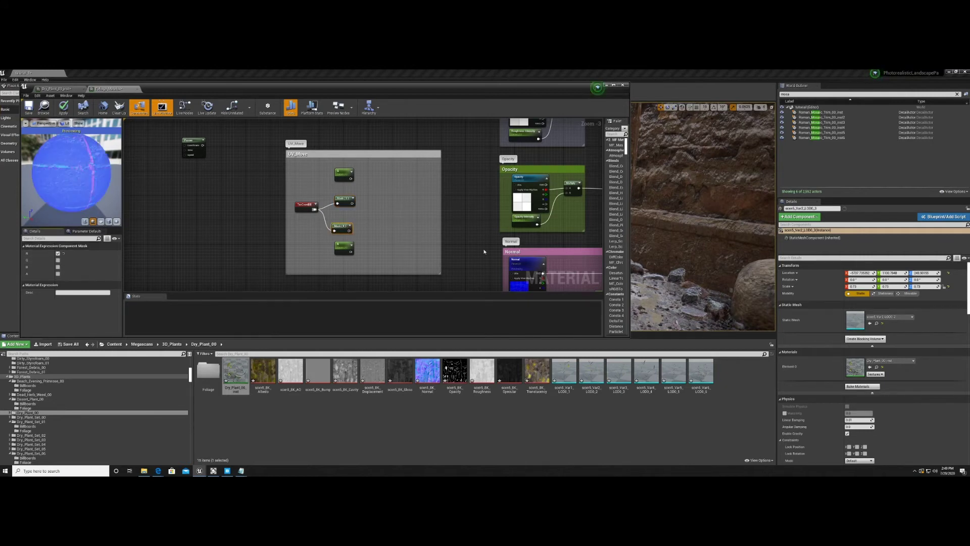
# Step: Create an Add node and connect the lower mask and the lower scalar parameter to its inputs
pyautogui.rightClick(386, 243)
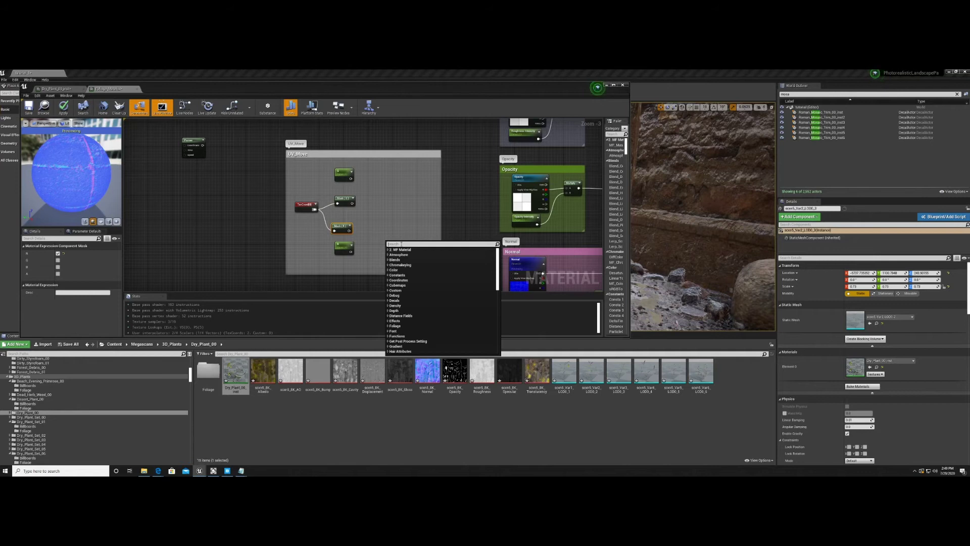
pyautogui.write('add')
pyautogui.click(406, 272)
pyautogui.rightClick(381, 212)
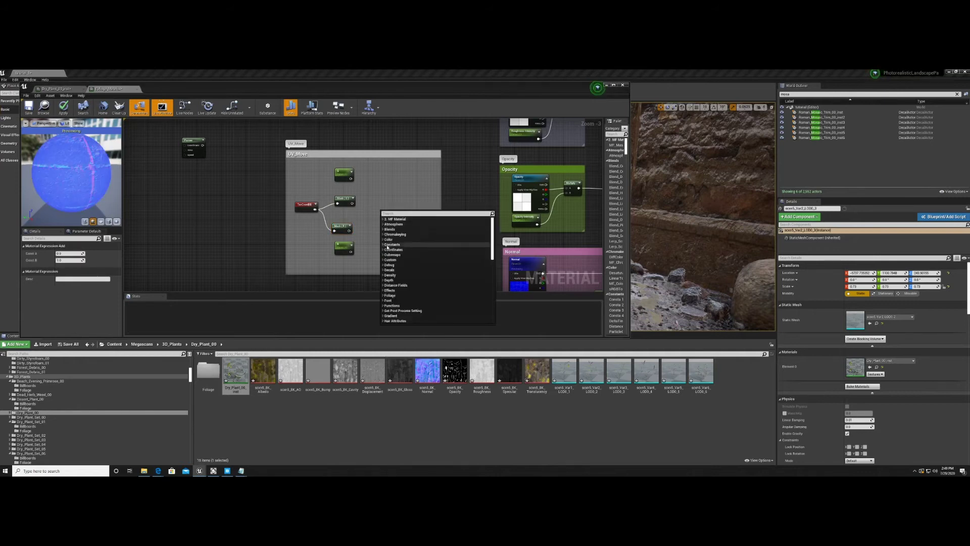
pyautogui.click(375, 227)
pyautogui.moveTo(389, 247); pyautogui.dragTo(351, 251)
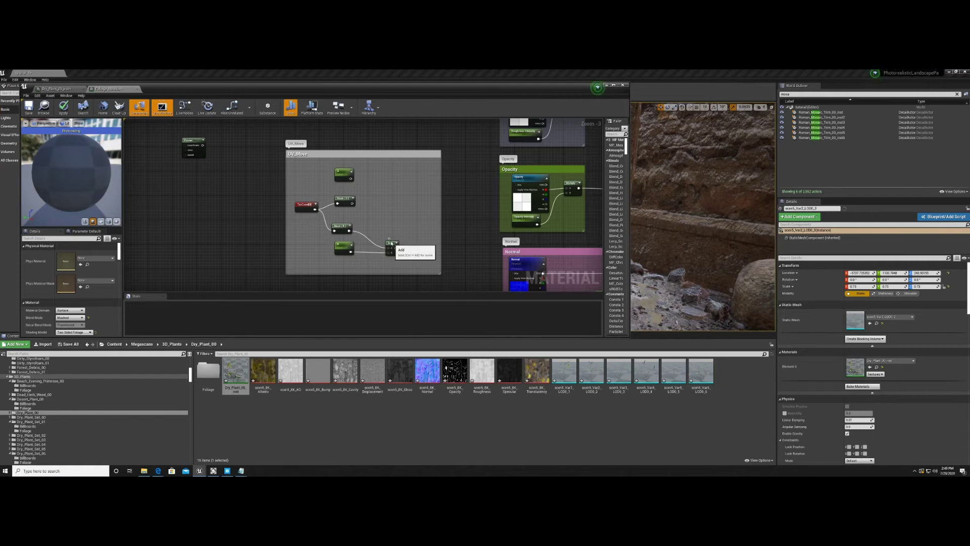
# Step: Duplicate the Add node above the first and feed it the upper scalar parameter and the upper mask
pyautogui.click(391, 237)
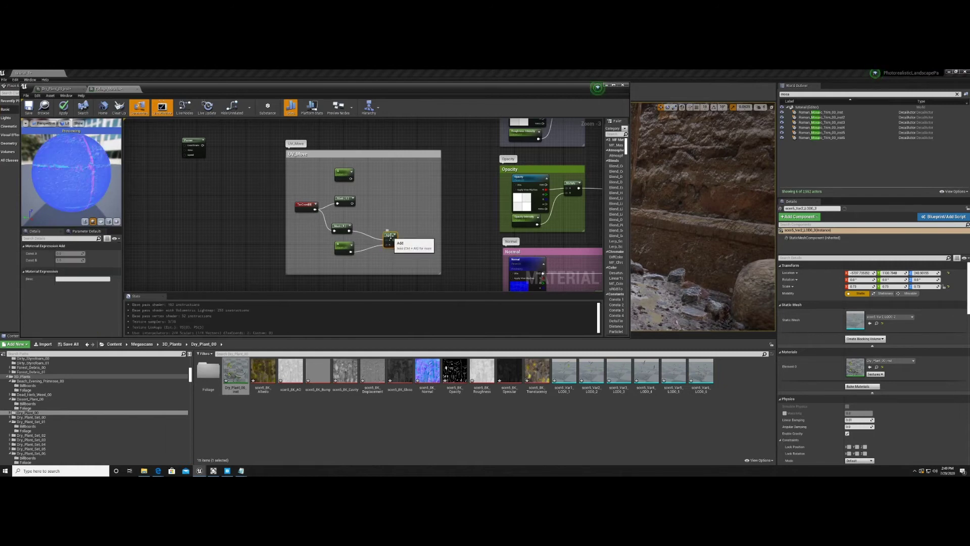
pyautogui.hotkey('ctrl', 'v')
pyautogui.moveTo(398, 239); pyautogui.dragTo(398, 217)
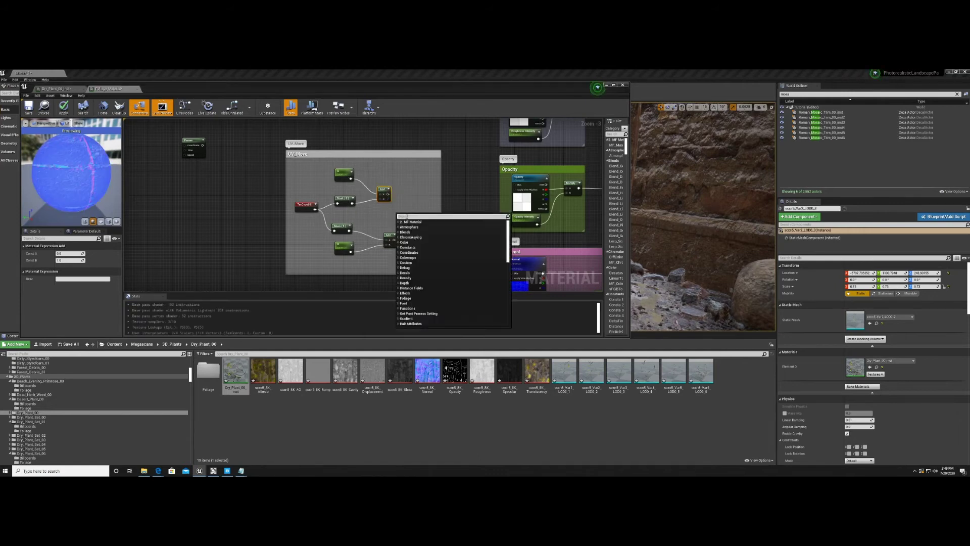
# Step: Add an AppendVector node and connect the outputs of both Add nodes to it
pyautogui.write('appl')
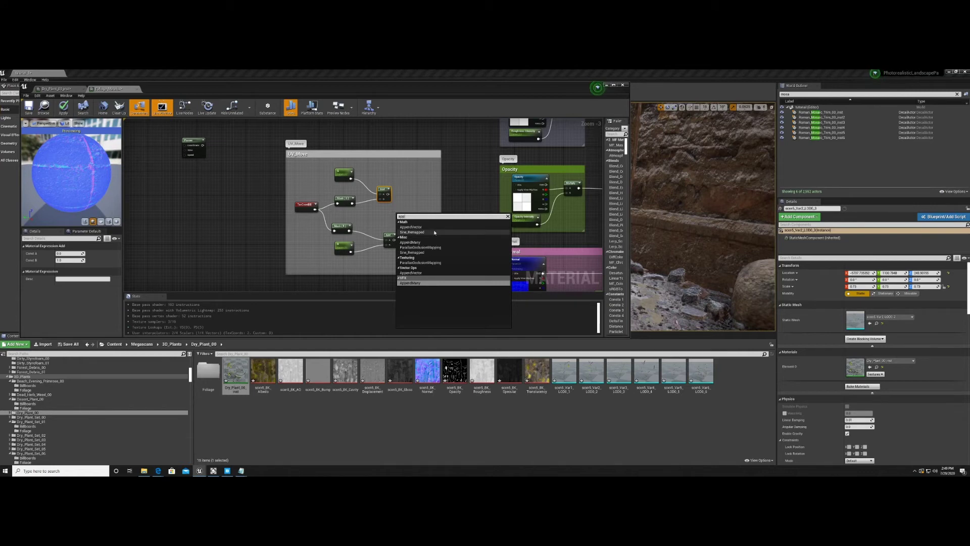
pyautogui.click(411, 227)
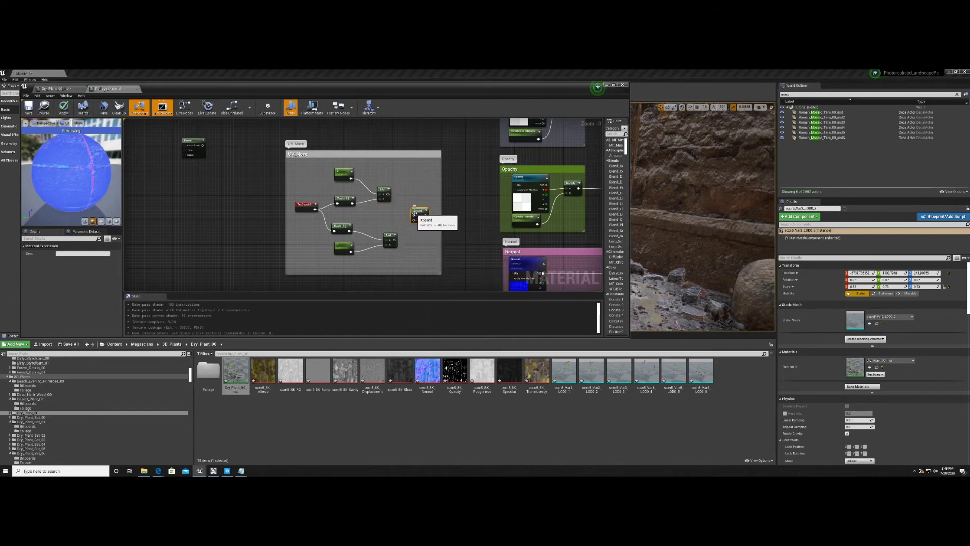
pyautogui.moveTo(388, 194); pyautogui.dragTo(394, 240)
pyautogui.click(396, 240)
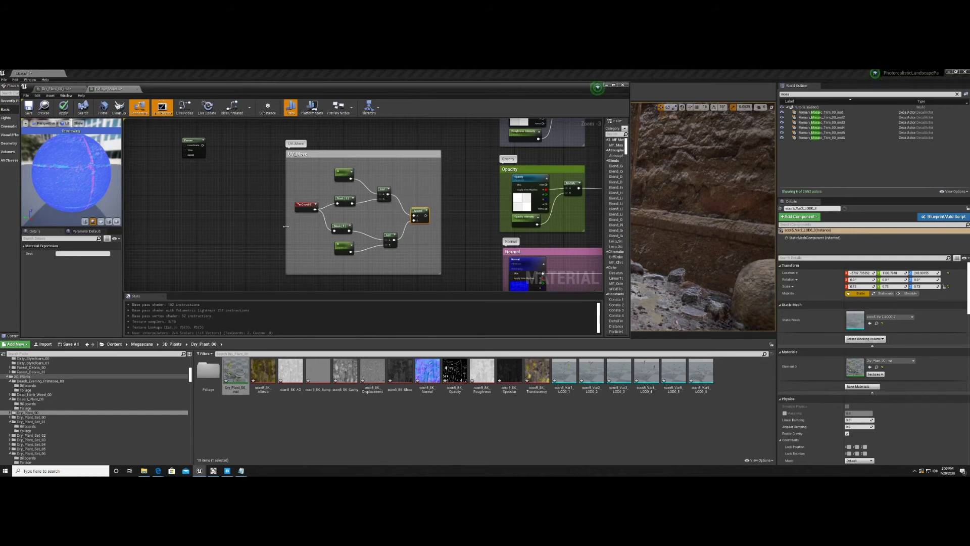
# Step: Connect the Append output to the UVs input of the Normal texture sample
pyautogui.moveTo(511, 282); pyautogui.dragTo(488, 229, button='right')
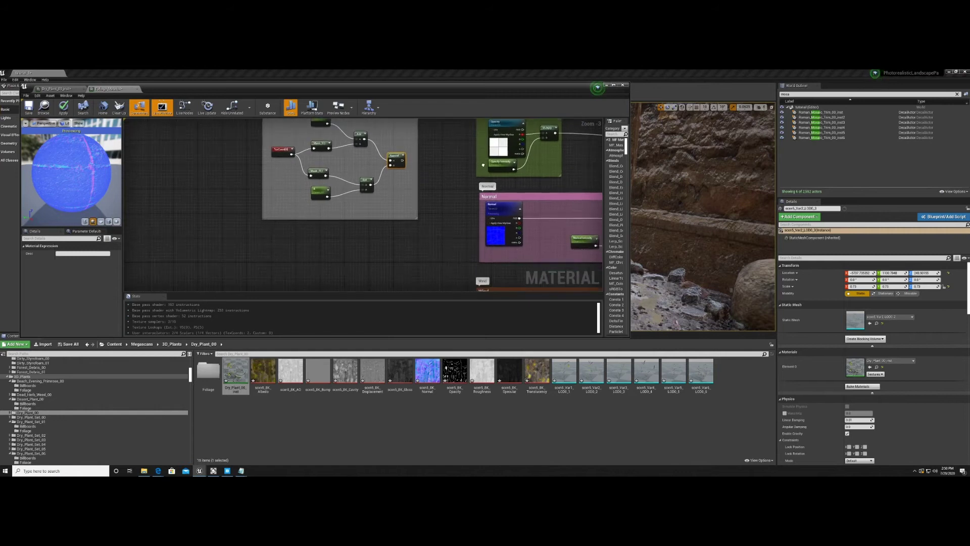
pyautogui.moveTo(489, 221); pyautogui.dragTo(404, 163)
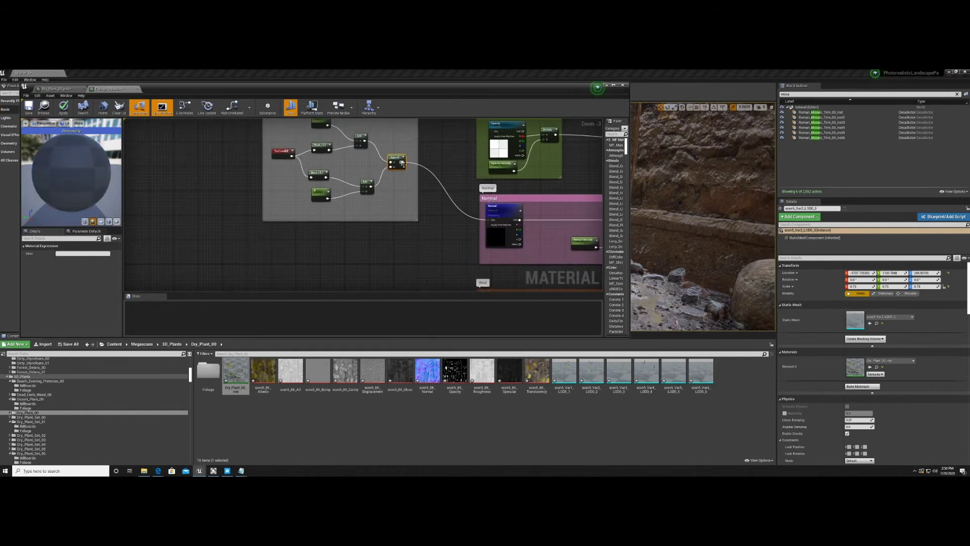
pyautogui.rightClick(501, 211)
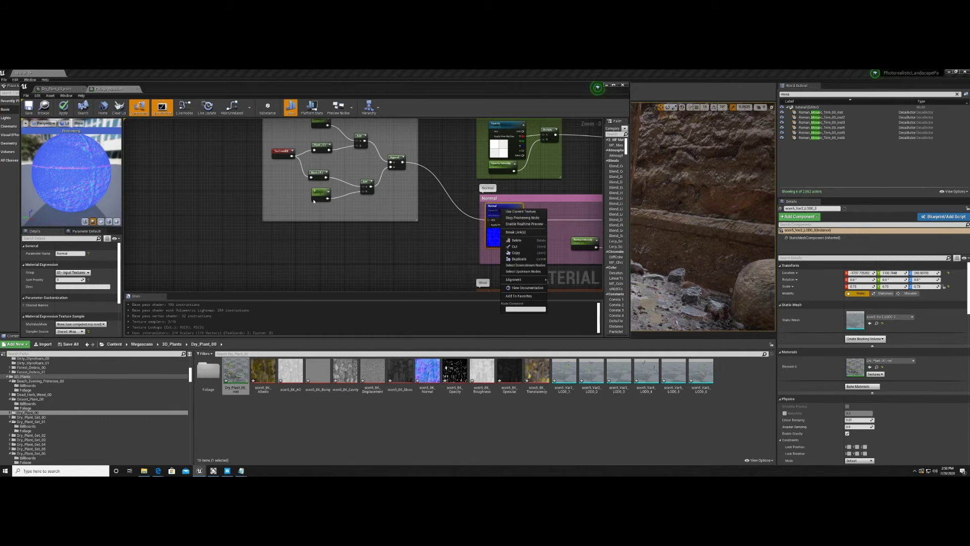
pyautogui.click(399, 189)
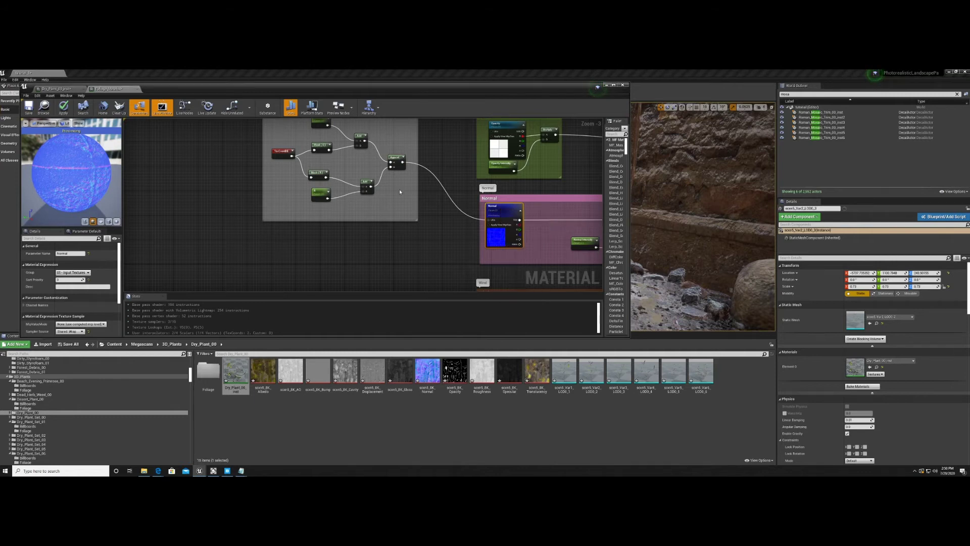
# Step: Adjust the default value of the lower scalar parameter in the UV_Move box
pyautogui.click(320, 193)
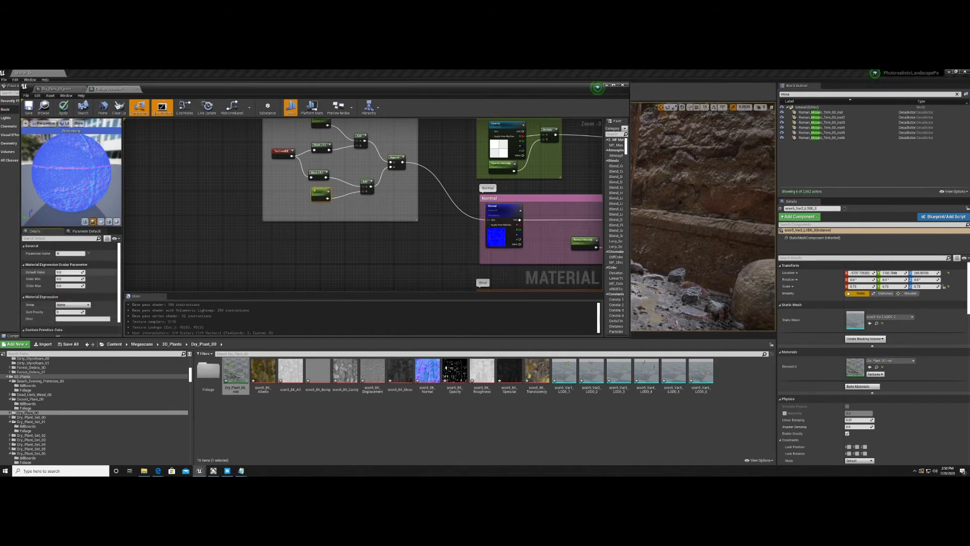
pyautogui.moveTo(72, 273); pyautogui.dragTo(77, 272)
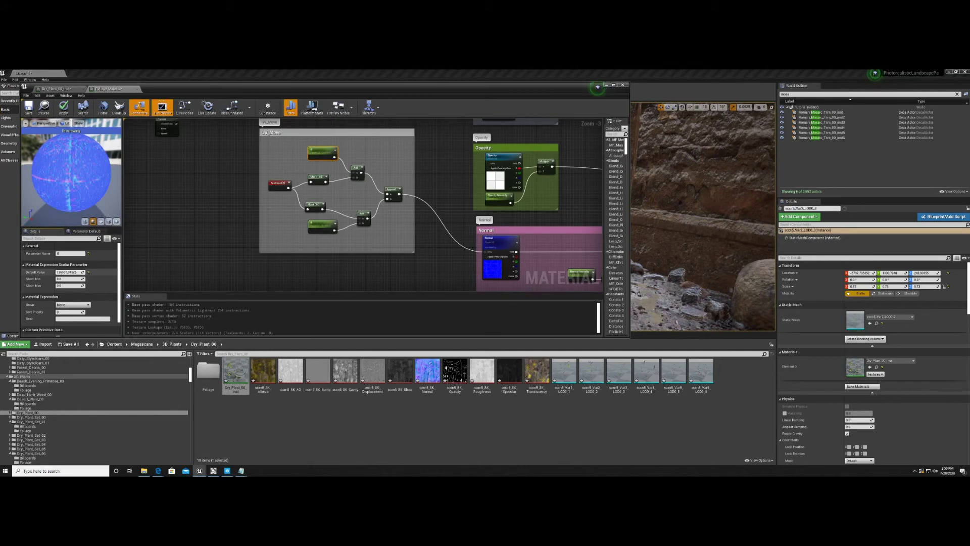
# Step: Adjust the upper scalar parameter's default value, and delete the whole UV_Move node group
pyautogui.moveTo(69, 272); pyautogui.dragTo(80, 273)
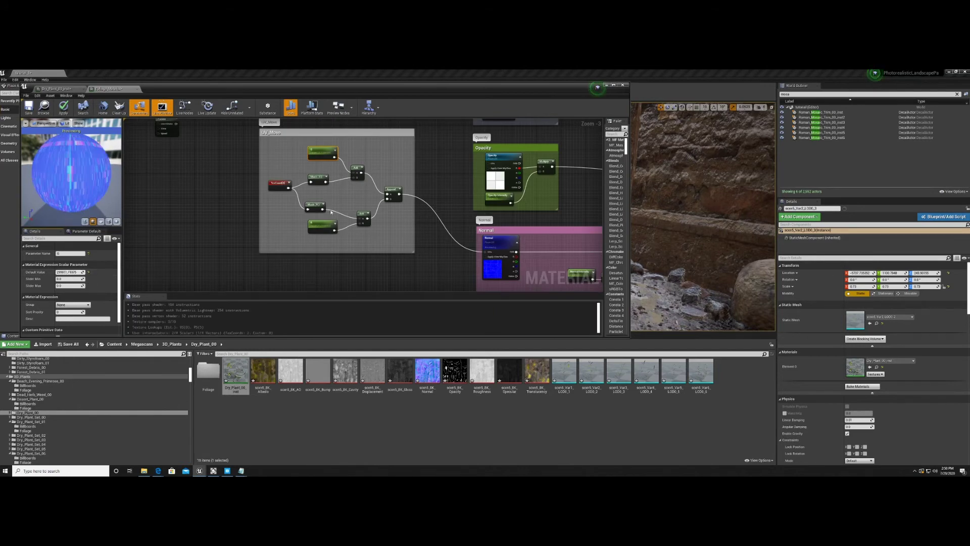
pyautogui.moveTo(451, 133); pyautogui.dragTo(435, 151, button='right')
pyautogui.moveTo(420, 135); pyautogui.dragTo(206, 291)
pyautogui.press('Delete')
# Step: Move the Panner node down beside the Opacity and Normal groups
pyautogui.moveTo(393, 171); pyautogui.dragTo(396, 223, button='right')
pyautogui.moveTo(318, 189); pyautogui.dragTo(343, 221, button='right')
pyautogui.moveTo(177, 142); pyautogui.dragTo(338, 203)
pyautogui.moveTo(385, 236); pyautogui.dragTo(334, 159, button='right')
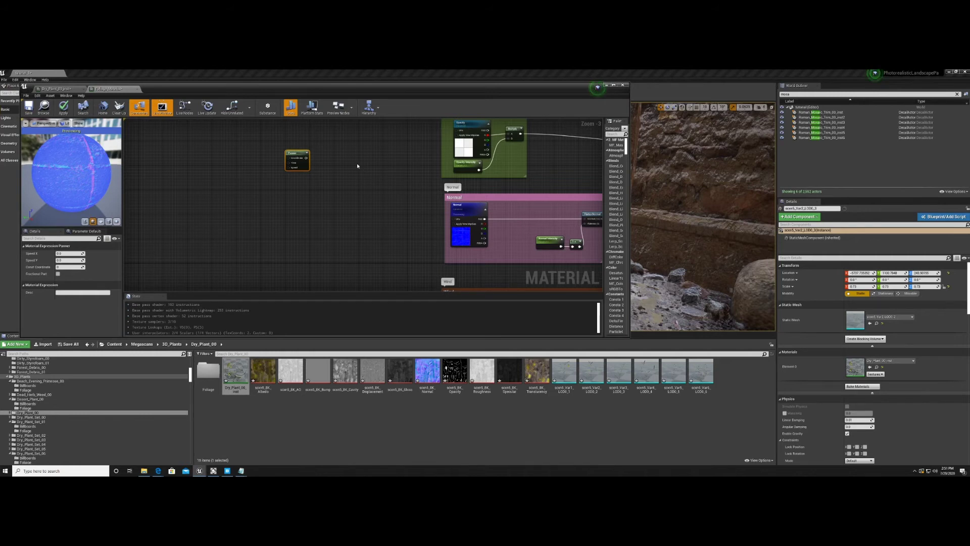
pyautogui.moveTo(386, 199); pyautogui.dragTo(364, 200, button='right')
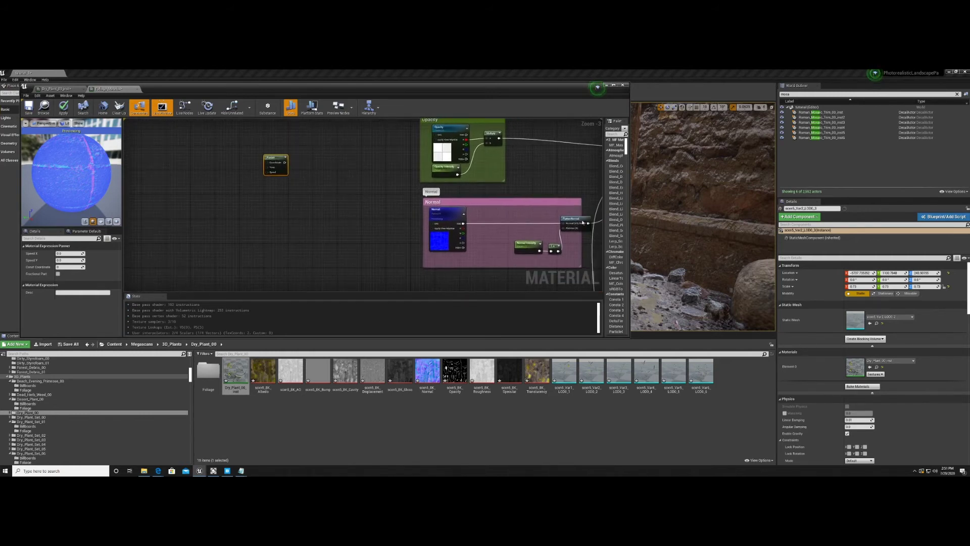
# Step: Rearrange the FlattenNormal, 1-x and normal intensity nodes inside the Normal comment box, and widen the box slightly on both sides
pyautogui.moveTo(583, 223); pyautogui.dragTo(532, 246)
pyautogui.click(499, 244)
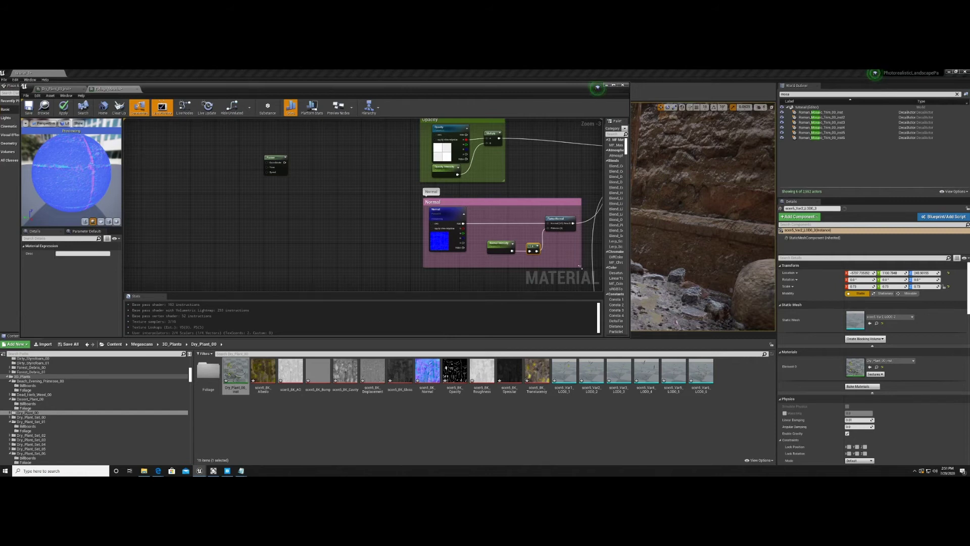
pyautogui.moveTo(580, 266); pyautogui.dragTo(585, 266)
pyautogui.click(453, 217)
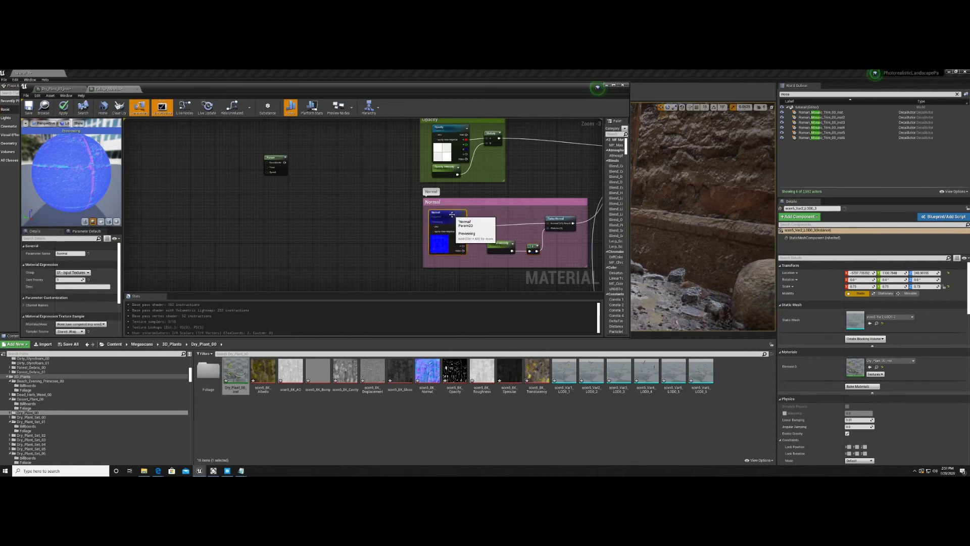
pyautogui.click(502, 249)
pyautogui.moveTo(562, 225); pyautogui.dragTo(561, 228)
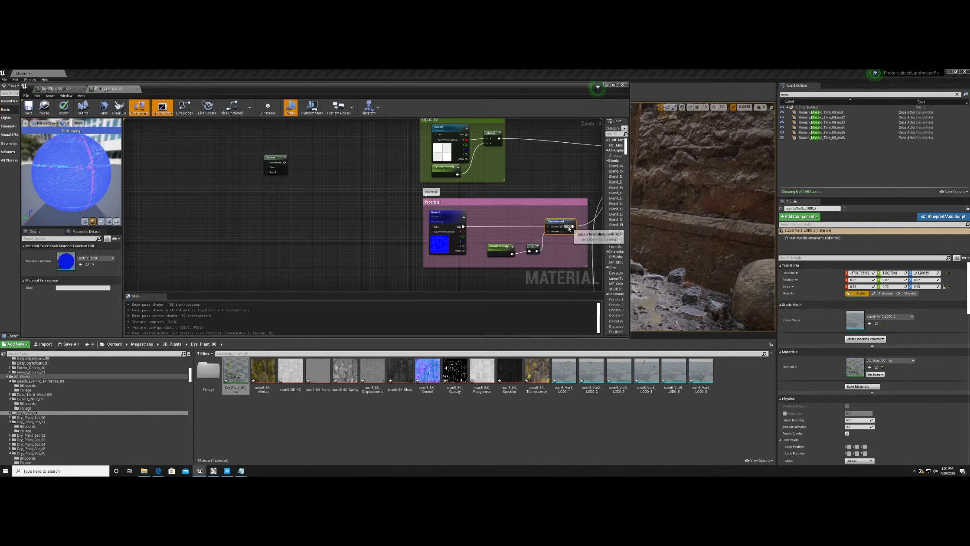
pyautogui.moveTo(495, 248); pyautogui.dragTo(532, 252)
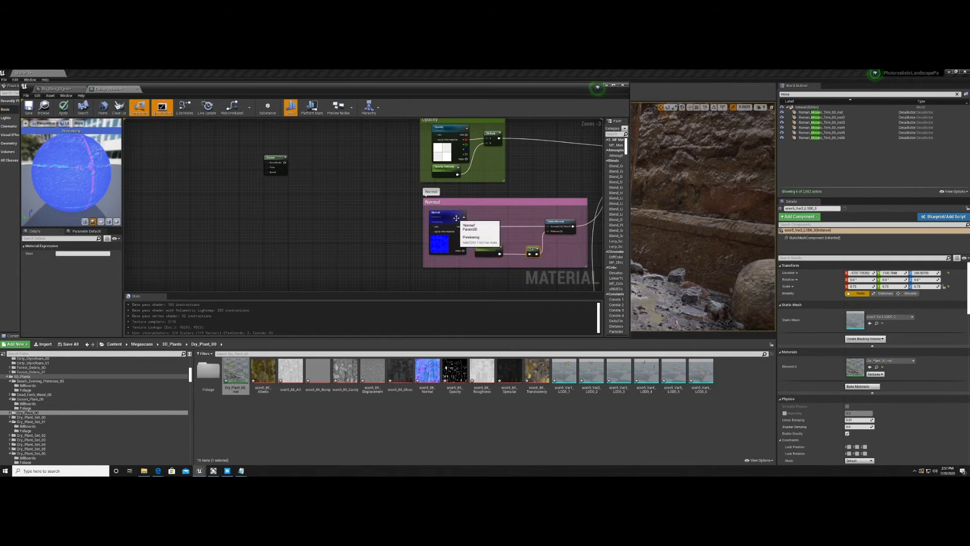
pyautogui.moveTo(423, 224)
pyautogui.mouseDown()
pyautogui.moveTo(390, 222)
pyautogui.moveTo(421, 222)
pyautogui.mouseUp()
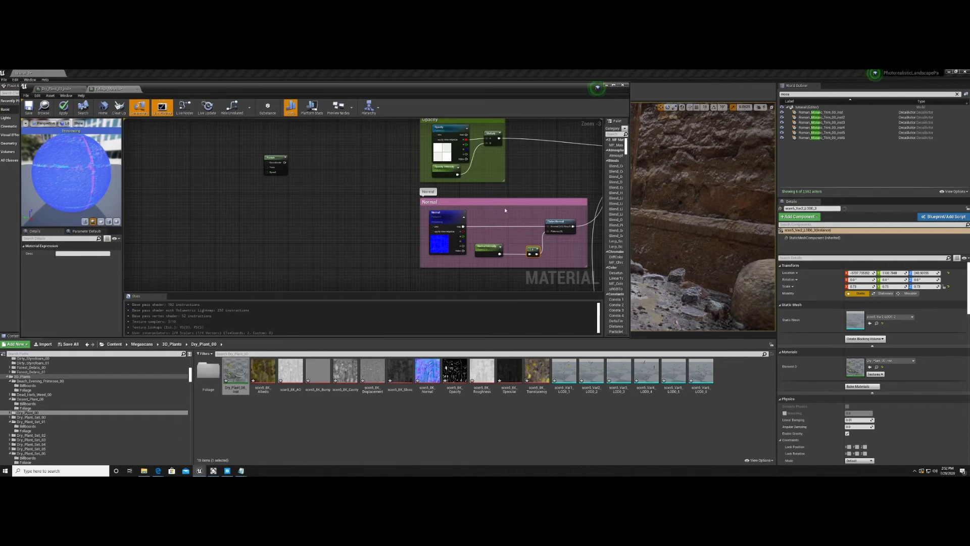
# Step: Add a SimpleGrassWind function node and place it beside the Wind comment box
pyautogui.moveTo(542, 188); pyautogui.dragTo(507, 189, button='right')
pyautogui.moveTo(278, 216); pyautogui.dragTo(301, 92, button='right')
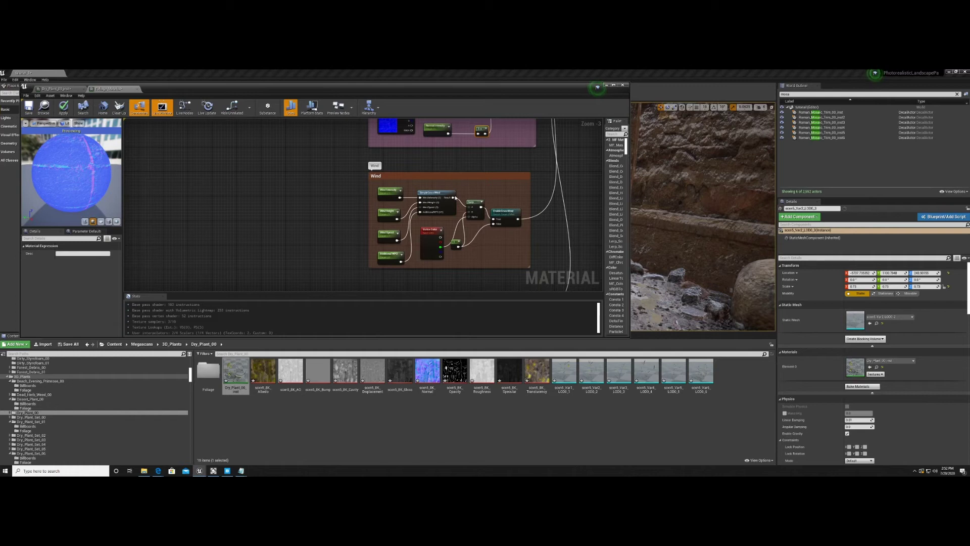
pyautogui.click(441, 189)
pyautogui.rightClick(267, 203)
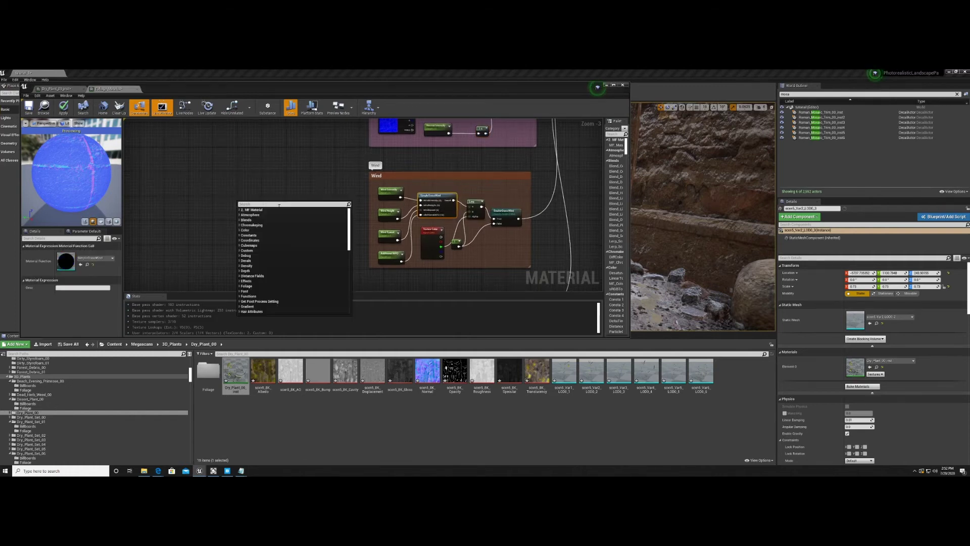
pyautogui.write('simple')
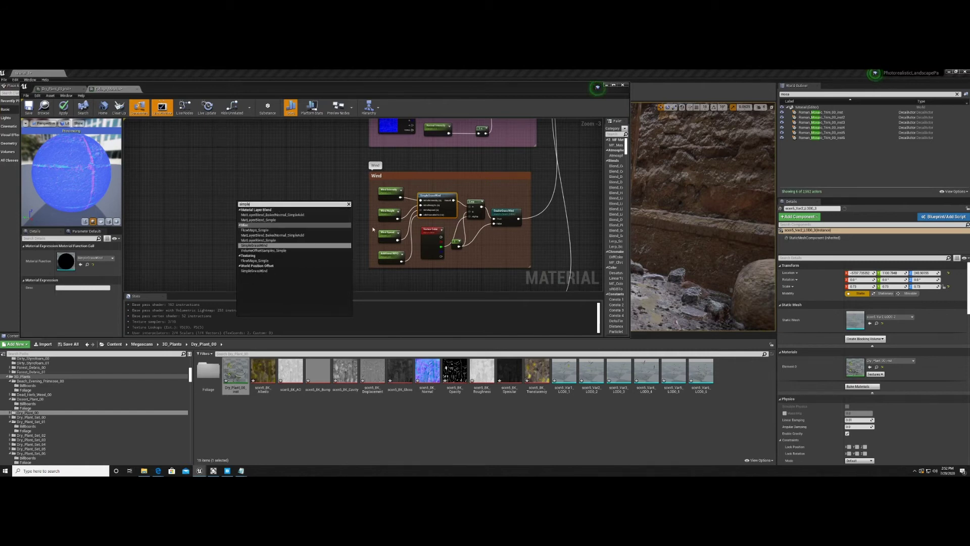
pyautogui.click(287, 271)
pyautogui.rightClick(288, 184)
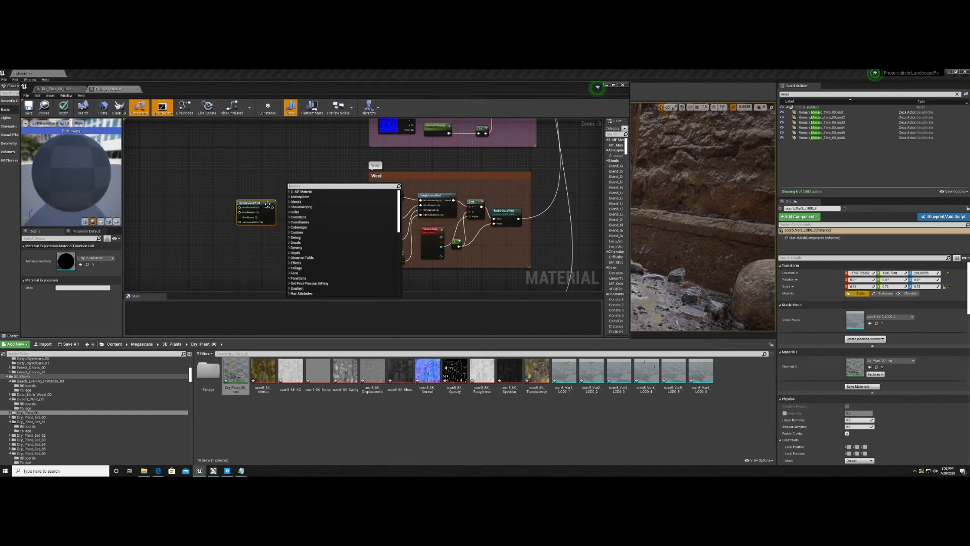
pyautogui.click(268, 203)
pyautogui.moveTo(267, 204); pyautogui.dragTo(330, 203)
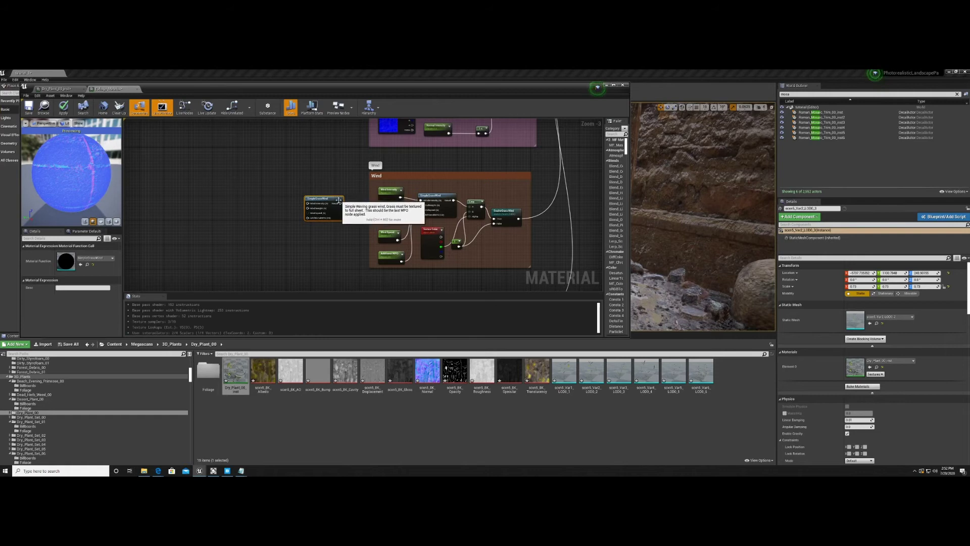
# Step: Delete the added SimpleGrassWind node and close the Foliage_Material editor without applying the changes
pyautogui.press('Delete')
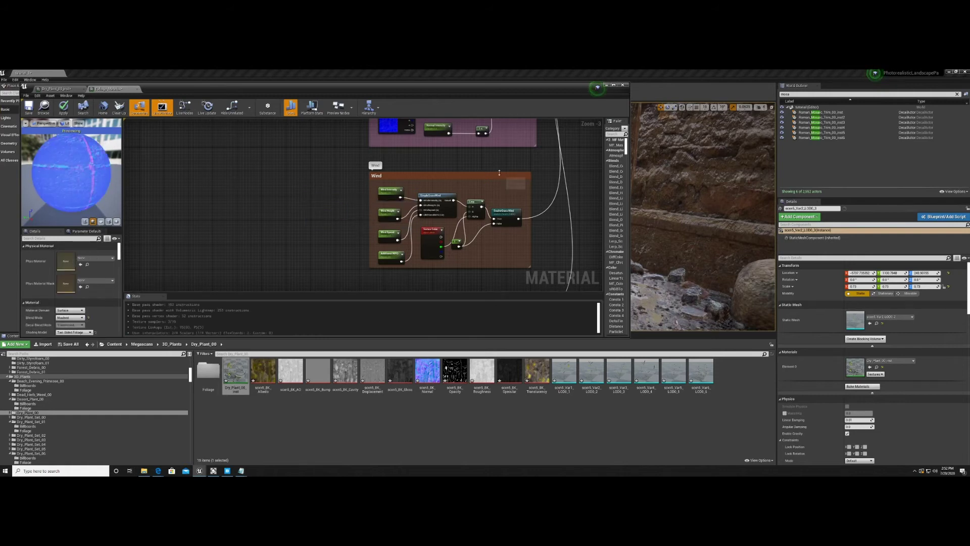
pyautogui.click(625, 85)
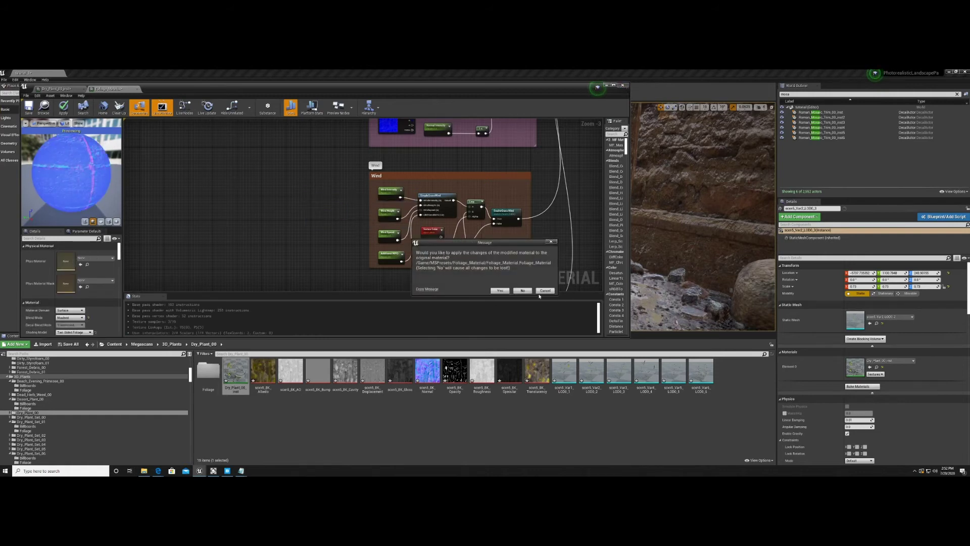
pyautogui.click(524, 290)
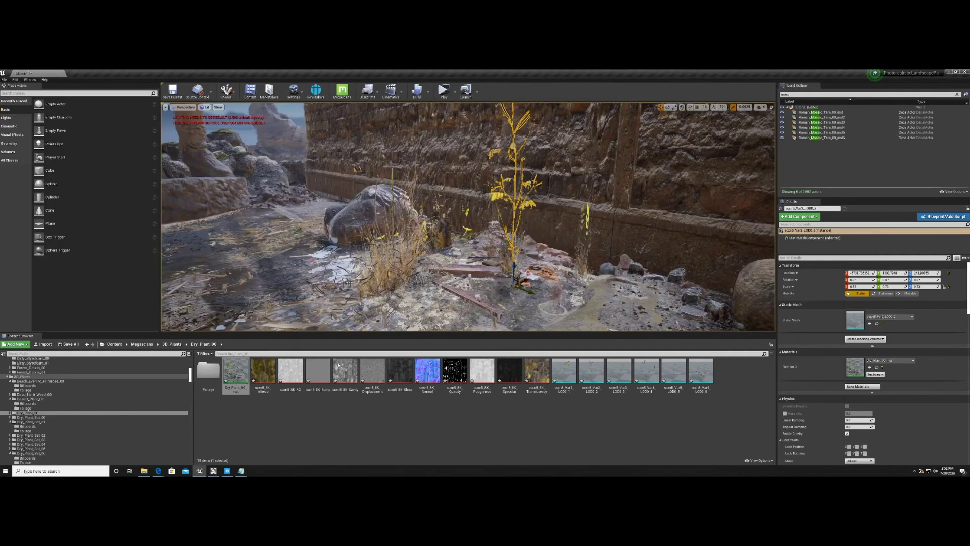
# Step: Open the selected dry plant's material instance and turn on EnableGrassWind in its Wind parameters
pyautogui.doubleClick(855, 367)
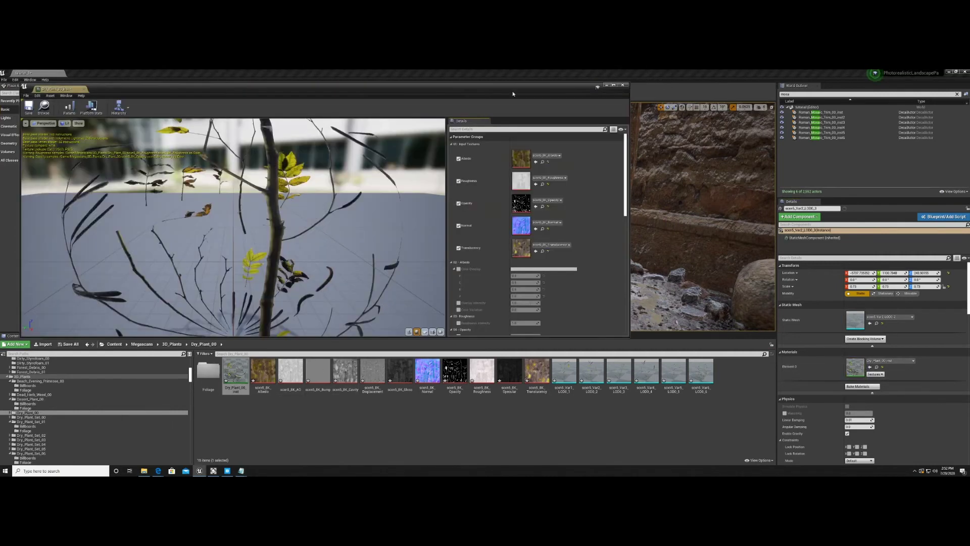
pyautogui.moveTo(528, 88); pyautogui.dragTo(455, 78)
pyautogui.scroll(-15, 422, 247)
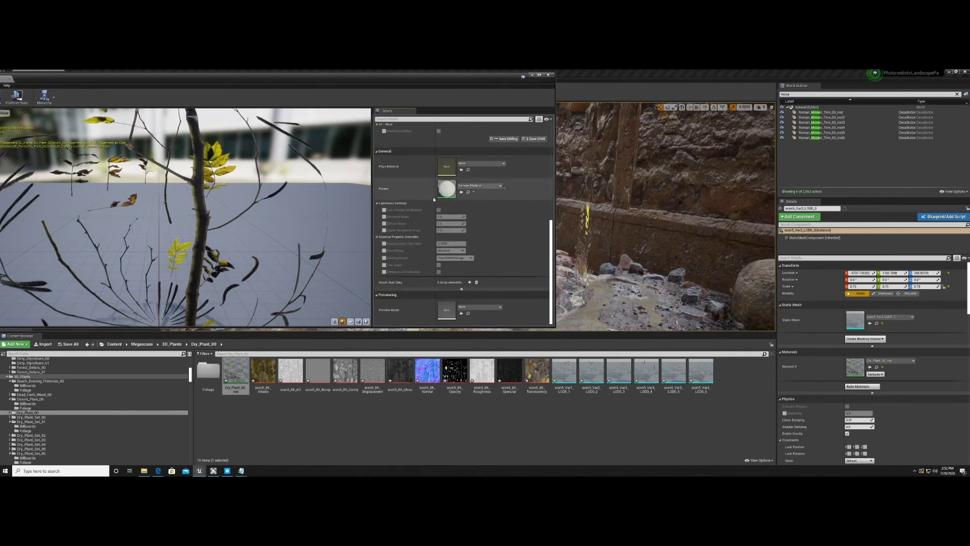
pyautogui.scroll(4, 433, 196)
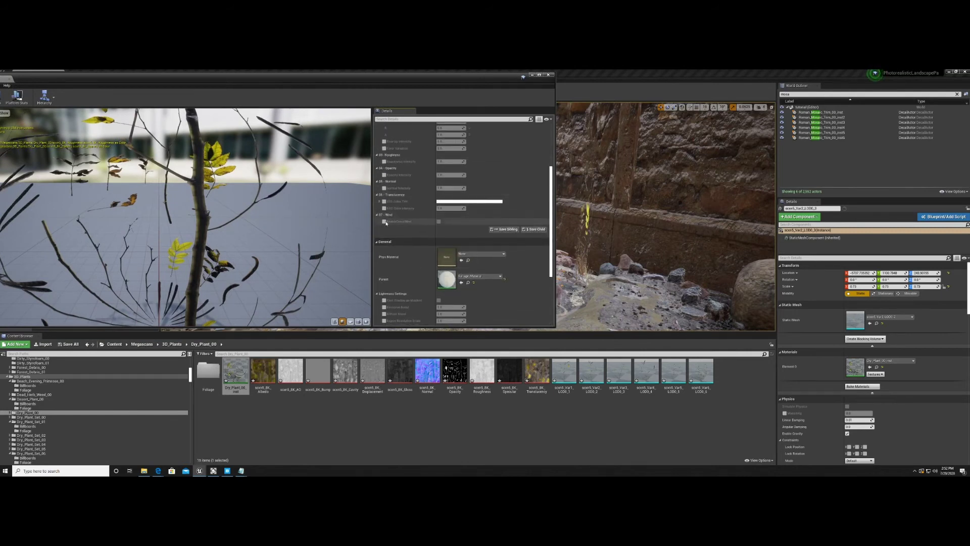
pyautogui.click(384, 222)
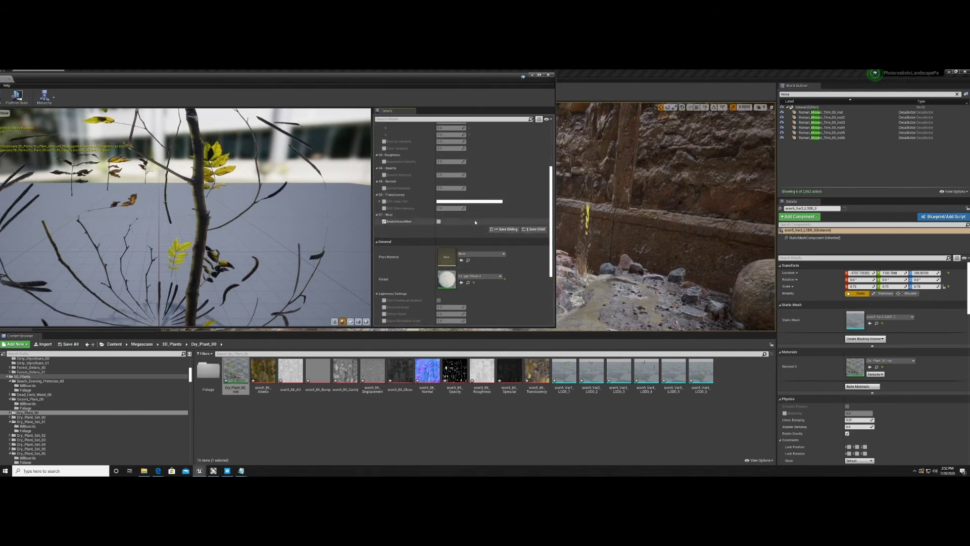
pyautogui.click(439, 222)
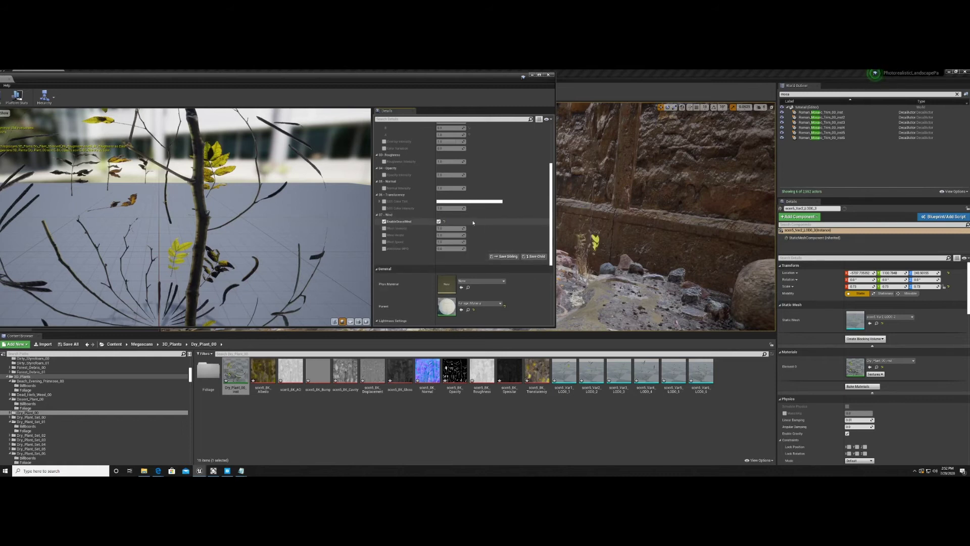
pyautogui.moveTo(492, 79); pyautogui.dragTo(331, 73)
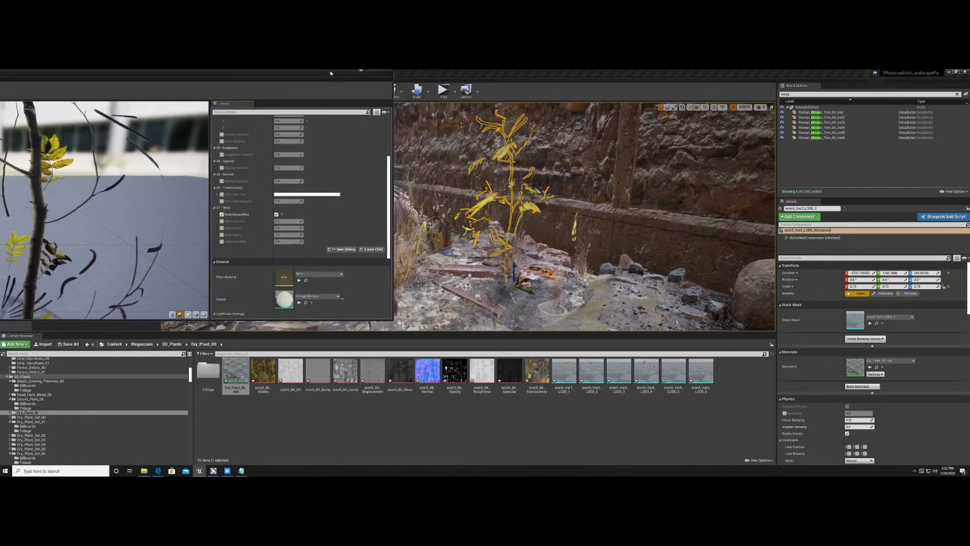
pyautogui.click(964, 72)
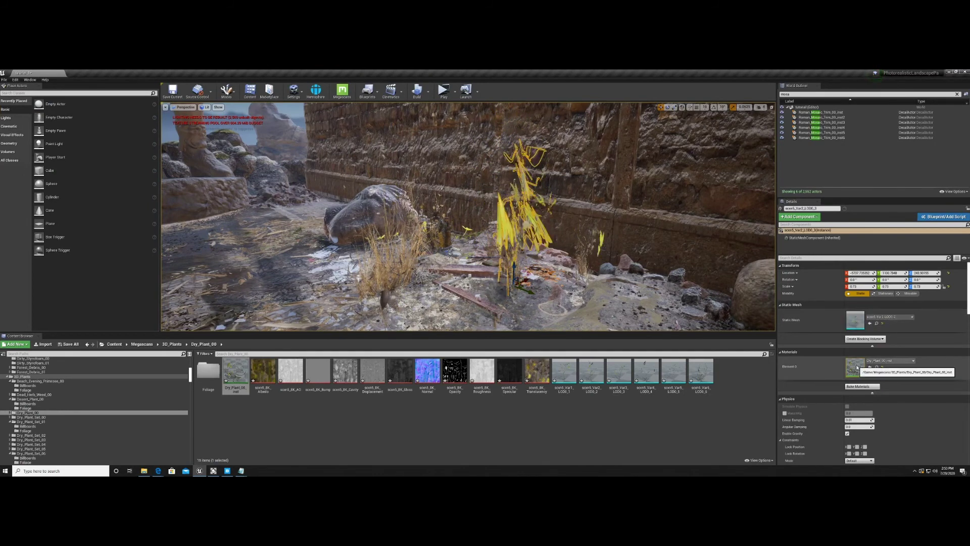
# Step: Reopen the plant's material instance, enable the four remaining Wind parameter overrides, and set WindIntensity to 5
pyautogui.doubleClick(857, 367)
pyautogui.moveTo(611, 149); pyautogui.dragTo(110, 100)
pyautogui.scroll(-10, 136, 291)
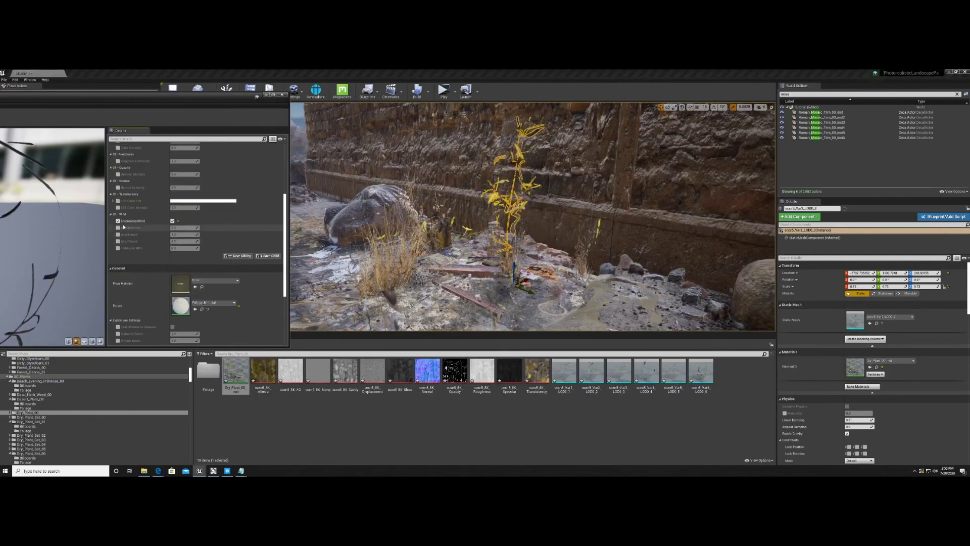
pyautogui.click(118, 228)
pyautogui.click(118, 235)
pyautogui.click(118, 241)
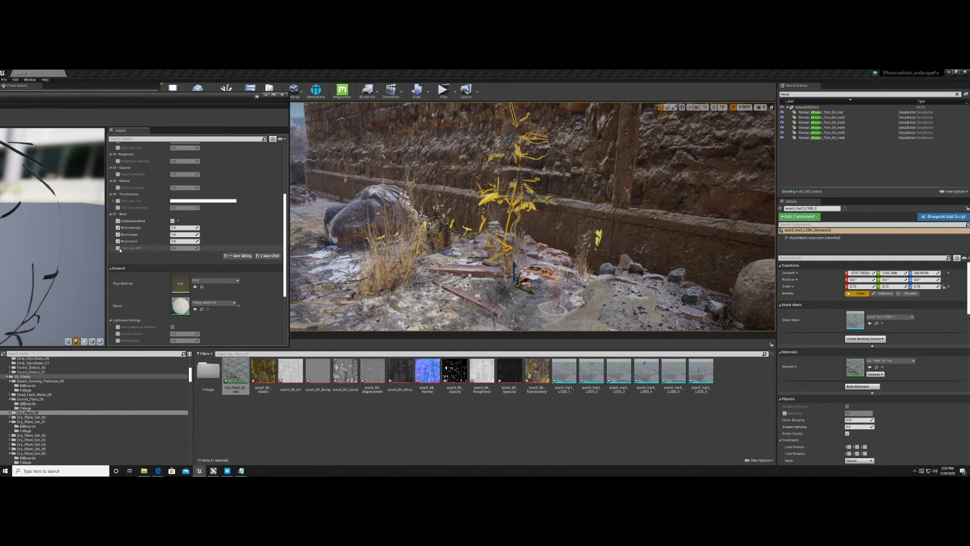
pyautogui.click(118, 248)
pyautogui.click(183, 228)
pyautogui.write('5')
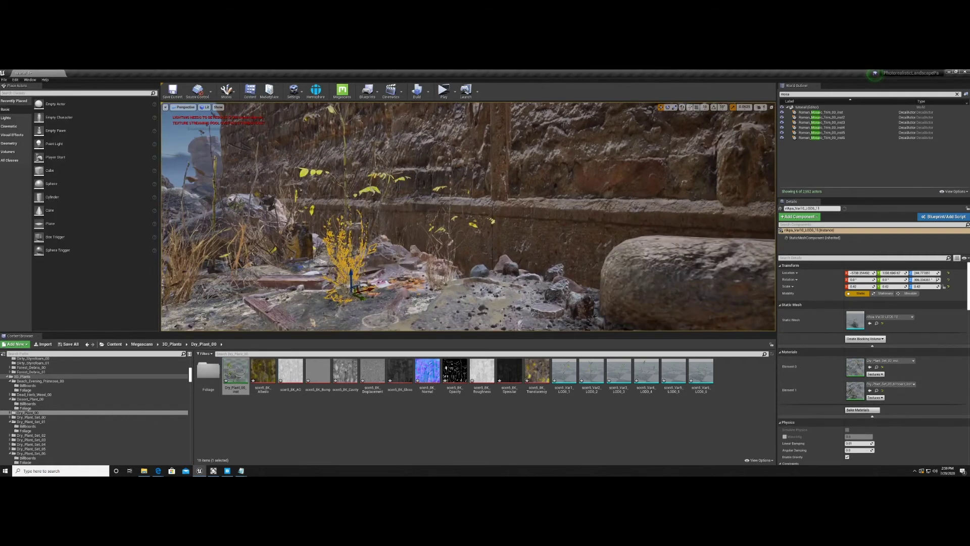
# Step: Select the concrete stairs ground mesh, locate its material instance in the project, and open it at the Texture Maps parameters
pyautogui.moveTo(517, 251); pyautogui.dragTo(445, 250, button='right')
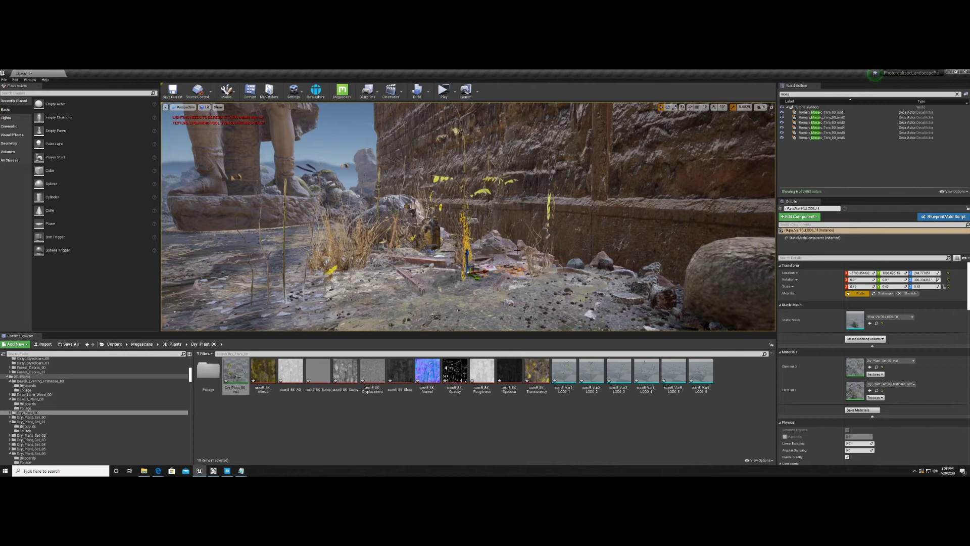
pyautogui.scroll(1, 589, 194)
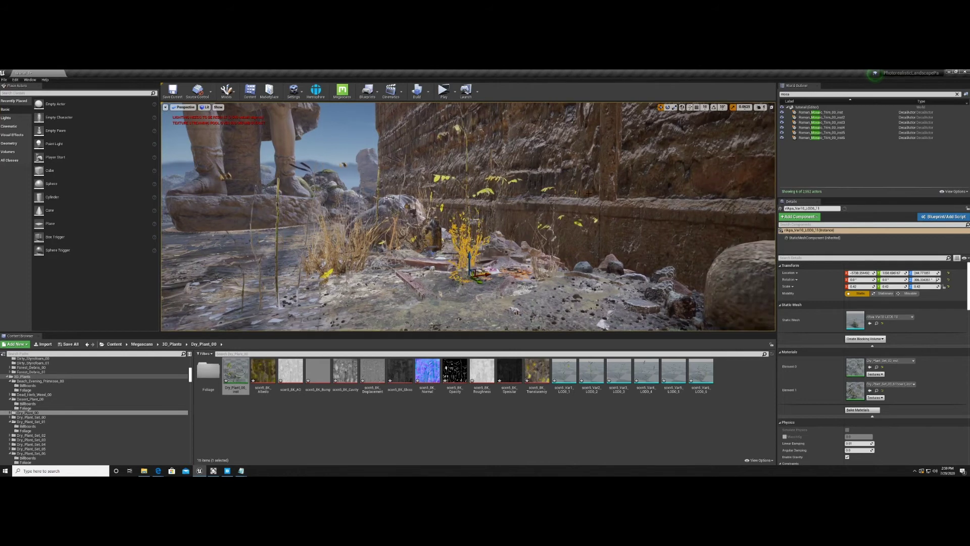
pyautogui.click(588, 248)
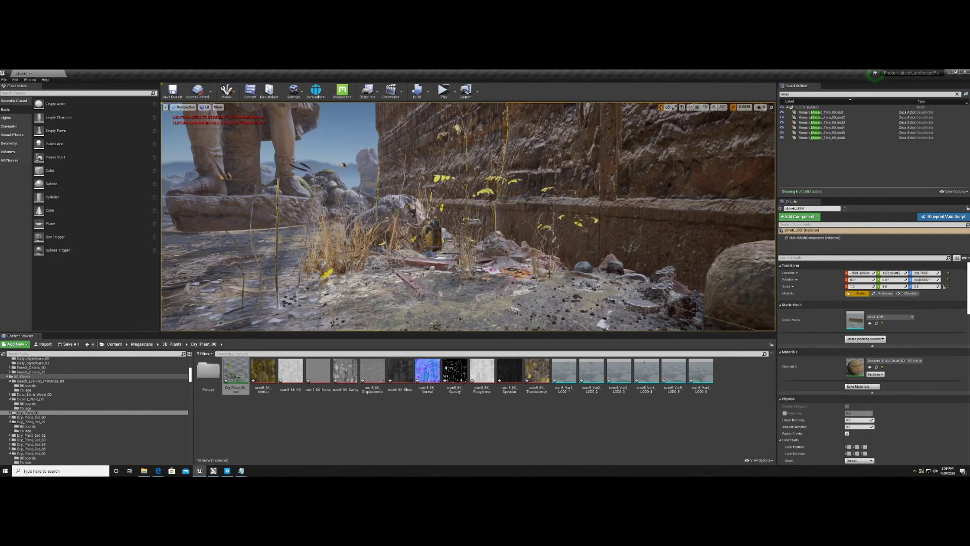
pyautogui.moveTo(549, 274); pyautogui.dragTo(456, 255, button='right')
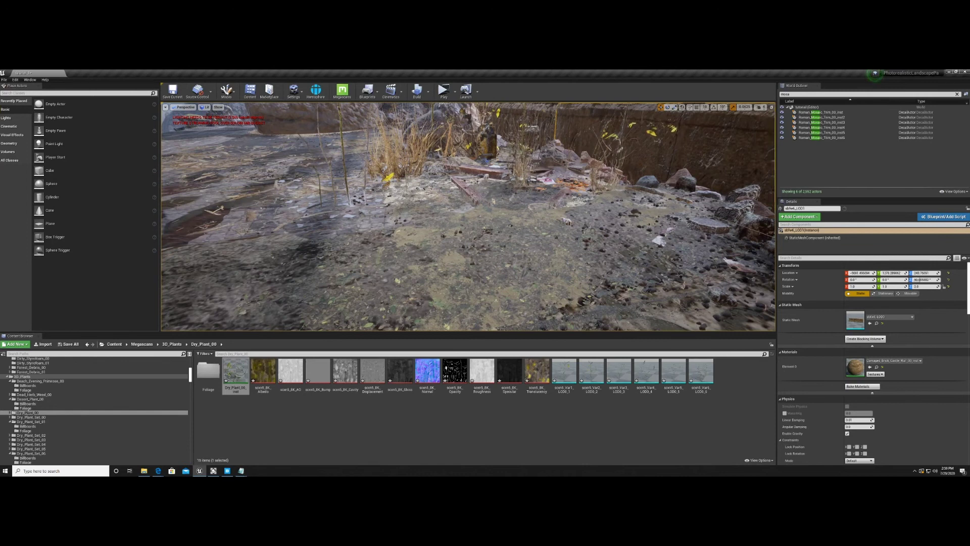
pyautogui.moveTo(601, 178); pyautogui.dragTo(629, 169, button='right')
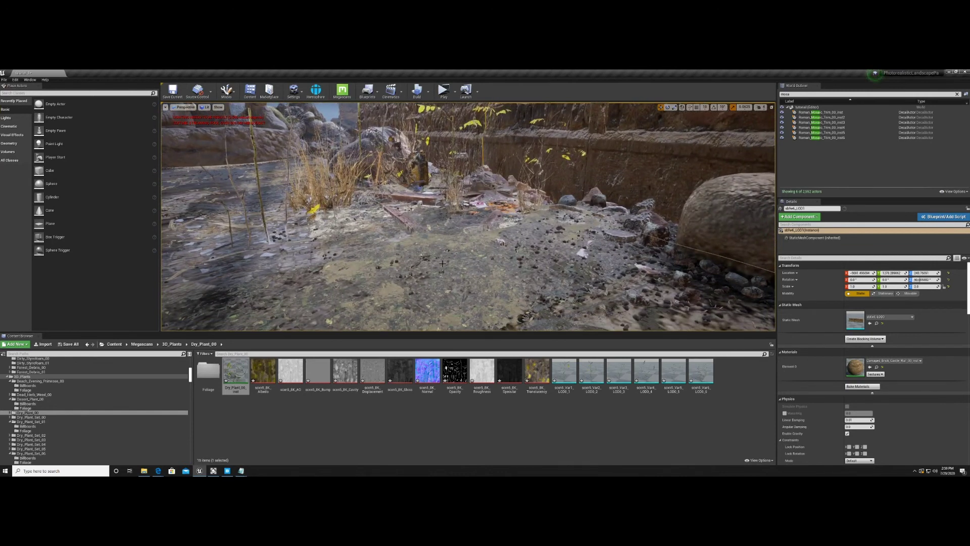
pyautogui.moveTo(443, 263); pyautogui.dragTo(480, 282, button='right')
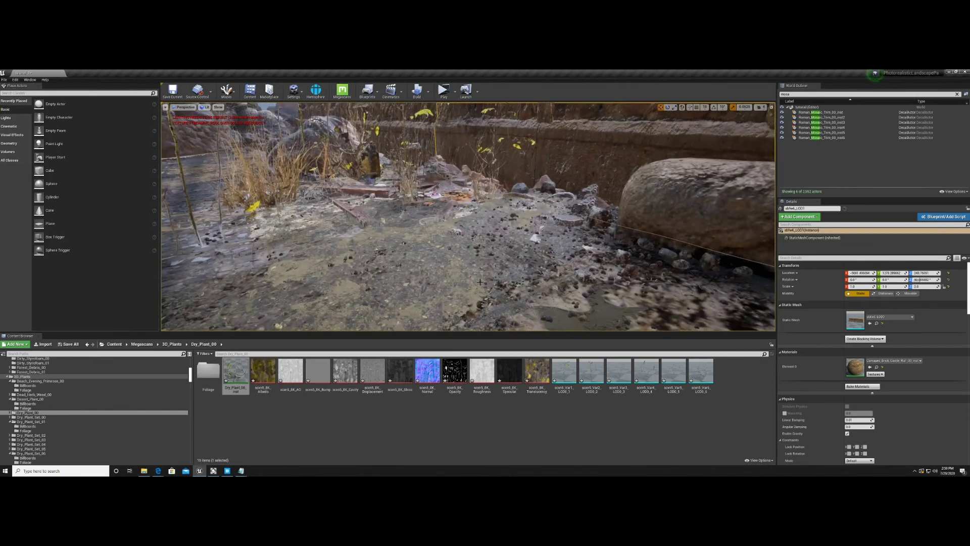
pyautogui.click(480, 282)
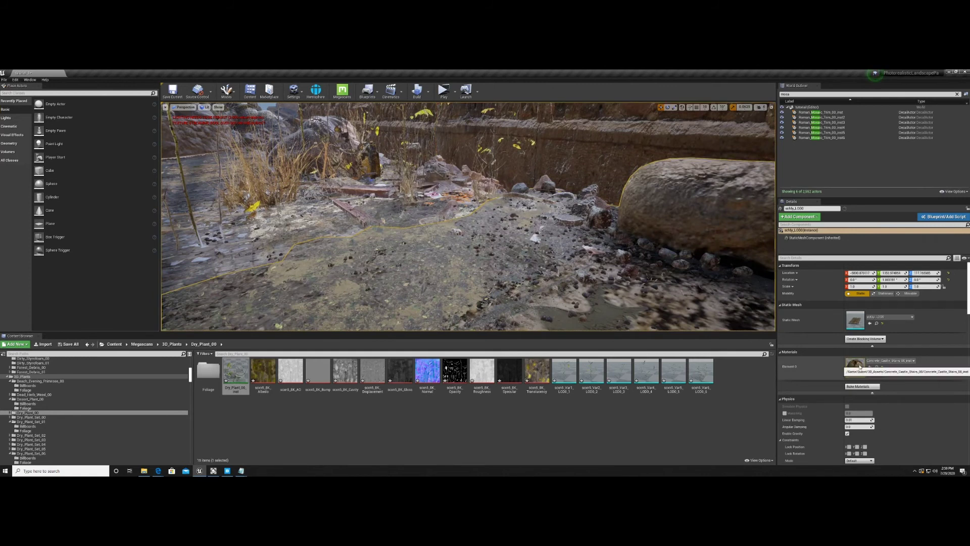
pyautogui.click(876, 368)
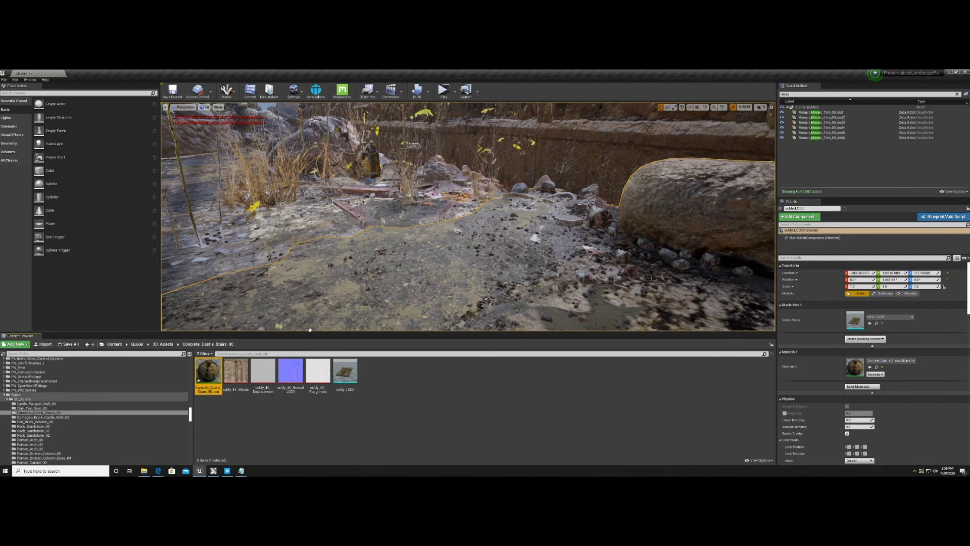
pyautogui.doubleClick(207, 374)
pyautogui.moveTo(449, 84); pyautogui.dragTo(366, 77)
pyautogui.scroll(-15, 551, 244)
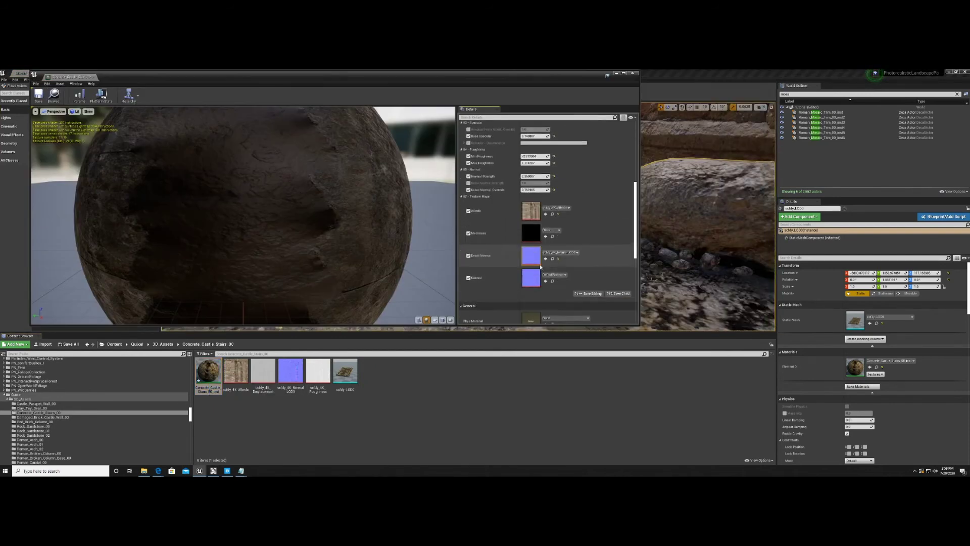
# Step: Locate the stairs instance's parent material in MS_DefaultMaterial and duplicate it as Stairs_COMP
pyautogui.click(552, 238)
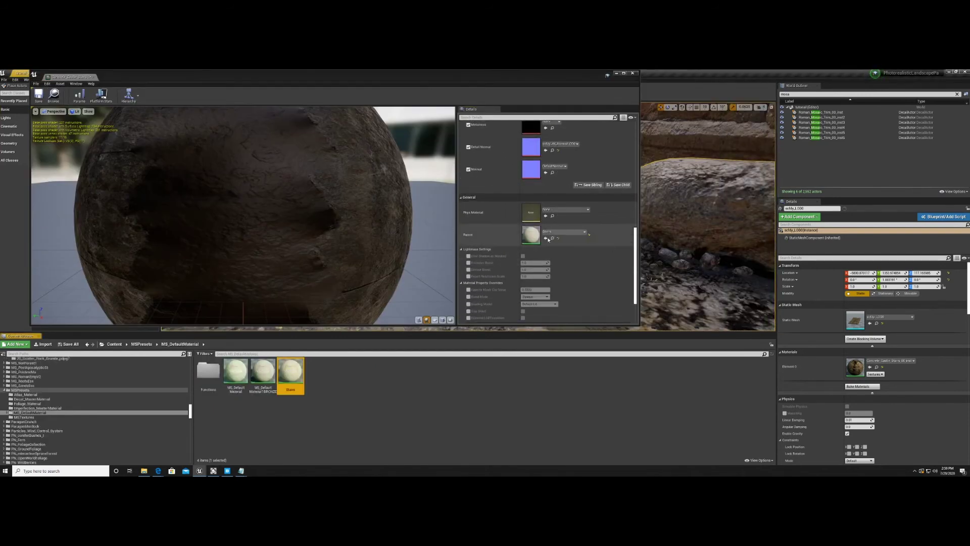
pyautogui.rightClick(286, 374)
pyautogui.click(321, 265)
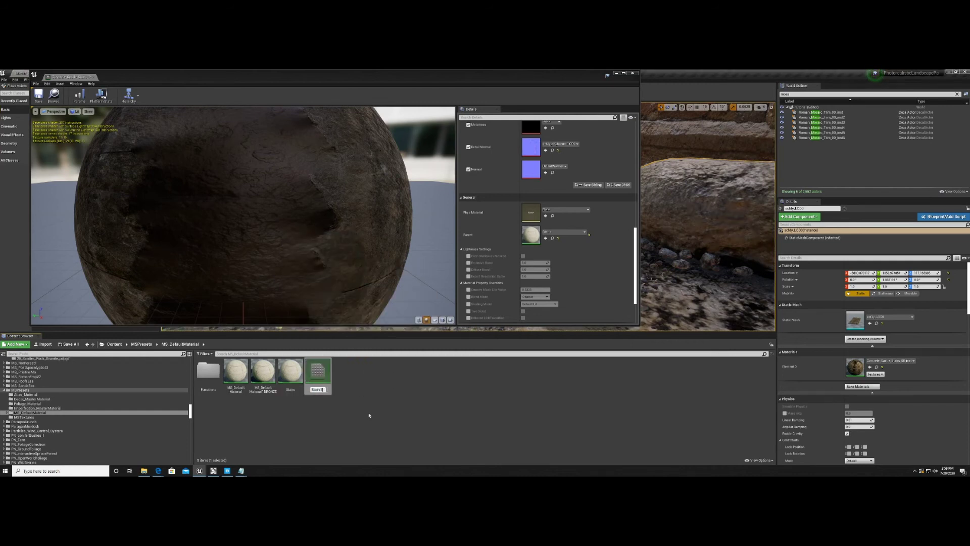
pyautogui.press('Return')
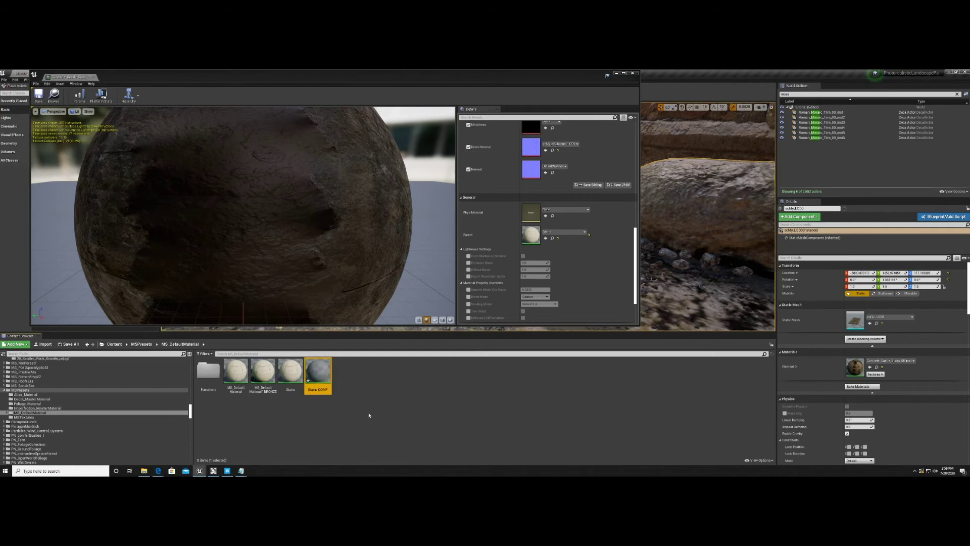
# Step: Reopen the selected mesh's material instance and assign Stairs_COMP as its parent material
pyautogui.click(632, 73)
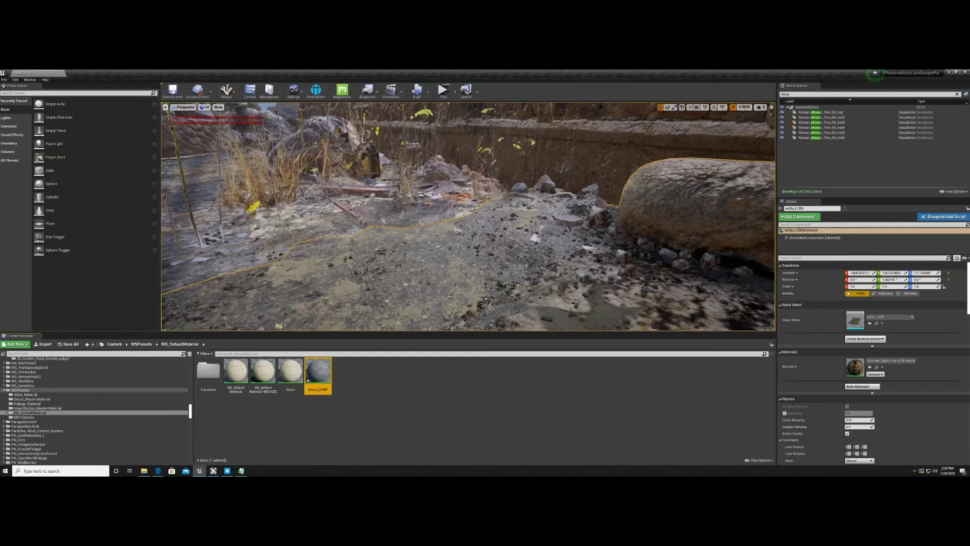
pyautogui.doubleClick(855, 367)
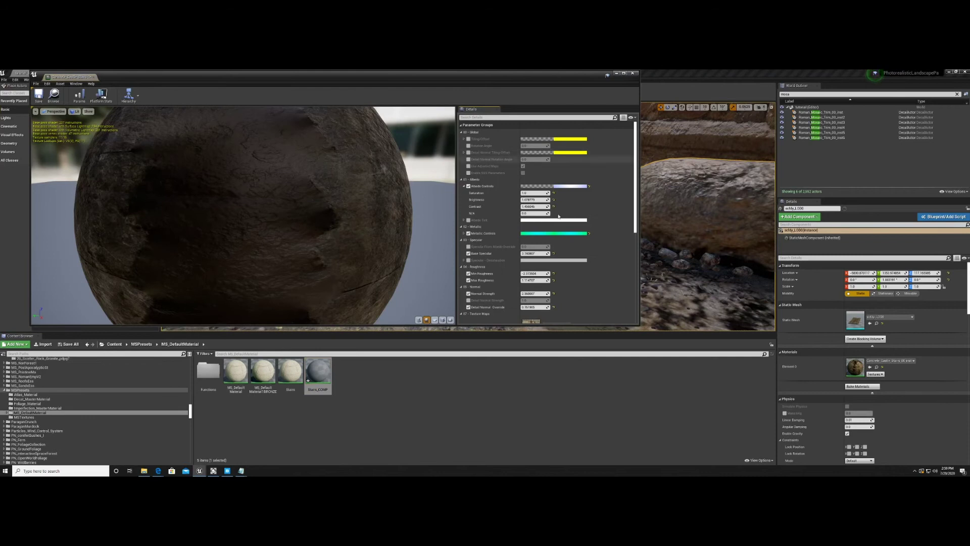
pyautogui.scroll(-15, 559, 216)
pyautogui.moveTo(318, 371); pyautogui.dragTo(529, 199)
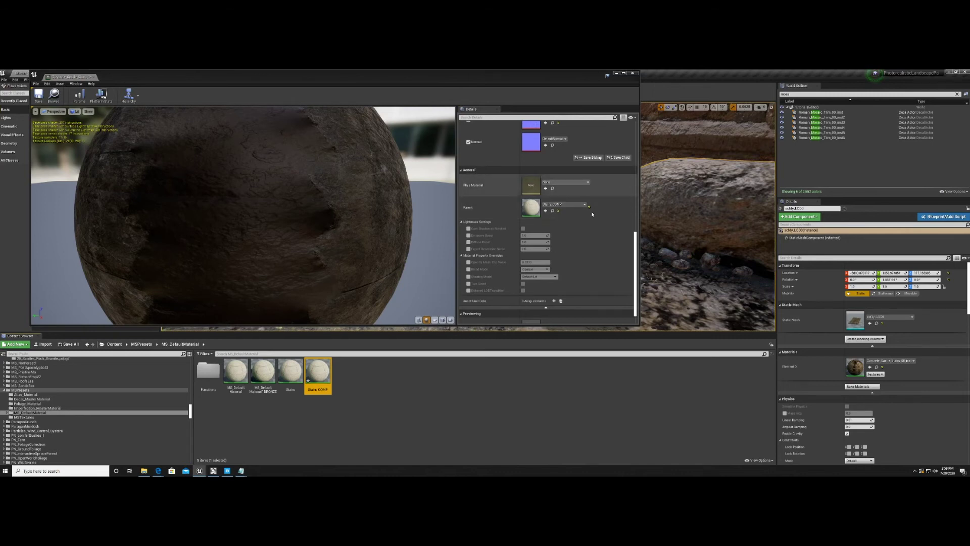
# Step: Open the Stairs_COMP parent material and move its editor window aside so the level viewport stays partly visible
pyautogui.doubleClick(536, 207)
pyautogui.moveTo(571, 75); pyautogui.dragTo(921, 164)
pyautogui.moveTo(545, 227); pyautogui.dragTo(712, 234, button='right')
pyautogui.scroll(-6, 585, 234)
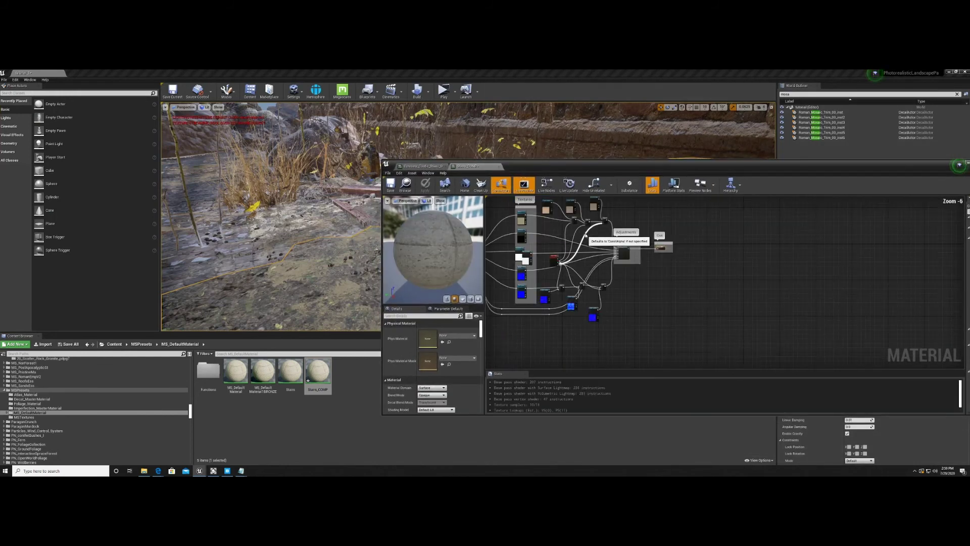
# Step: Examine how the albedo and normal texture samples are blended through Lerp nodes driven by the Vertex Color node
pyautogui.scroll(7, 586, 234)
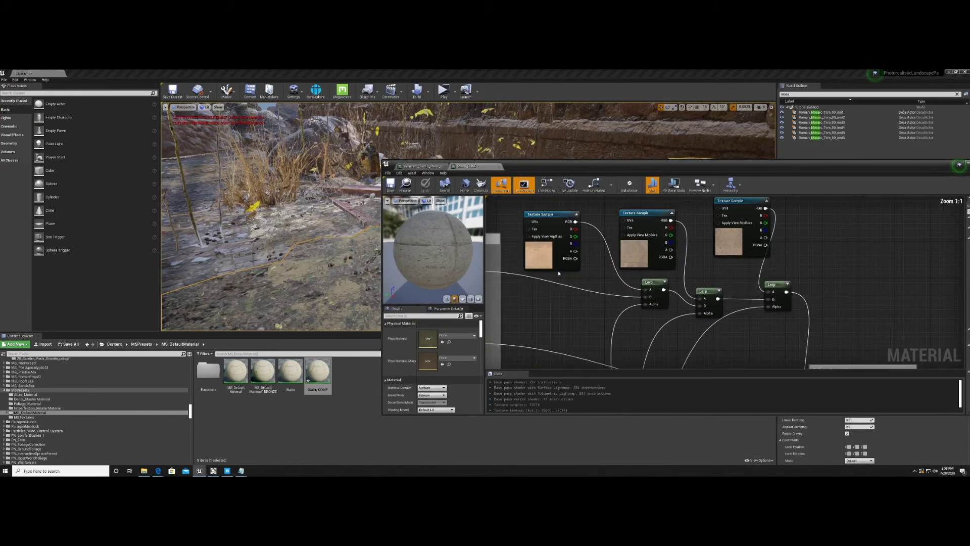
pyautogui.moveTo(558, 272); pyautogui.dragTo(581, 300, button='right')
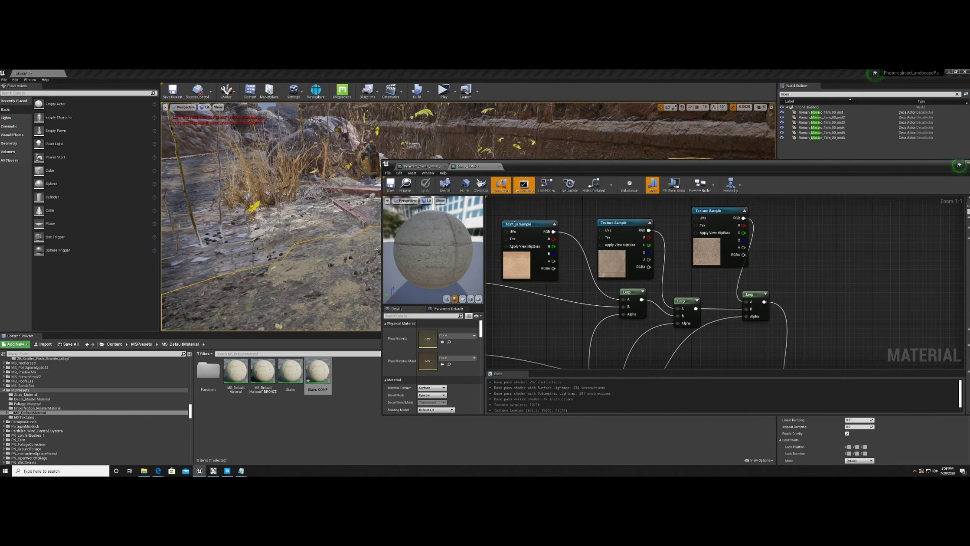
pyautogui.moveTo(537, 240); pyautogui.dragTo(566, 229, button='right')
pyautogui.moveTo(564, 290); pyautogui.dragTo(587, 260, button='right')
pyautogui.scroll(-3, 589, 262)
pyautogui.moveTo(582, 299); pyautogui.dragTo(602, 230, button='right')
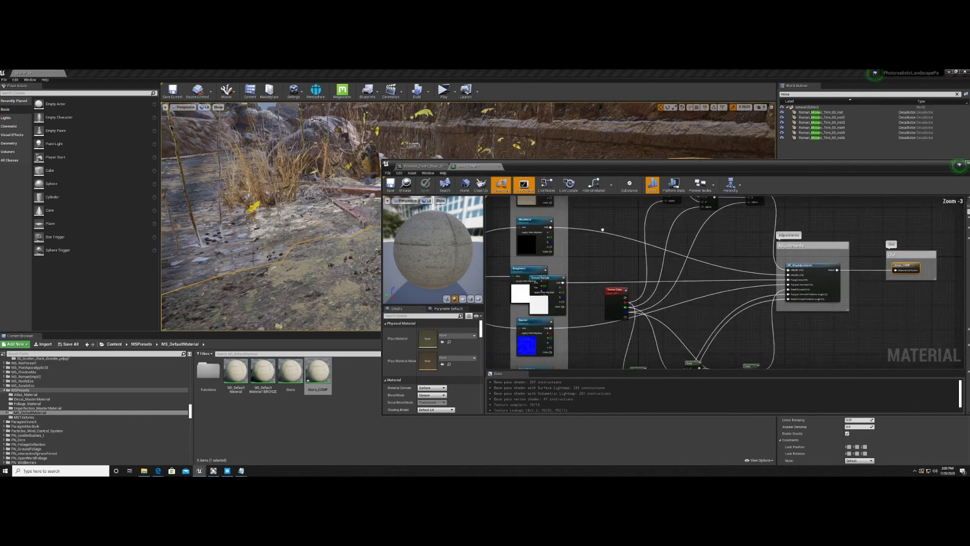
pyautogui.scroll(-4, 596, 285)
pyautogui.moveTo(596, 299); pyautogui.dragTo(599, 247, button='right')
pyautogui.scroll(4, 596, 284)
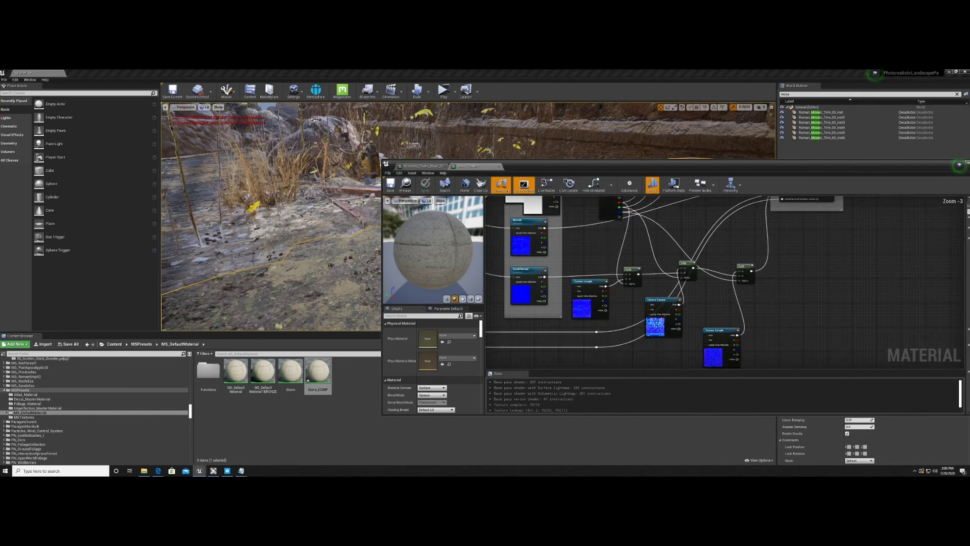
pyautogui.moveTo(675, 271); pyautogui.dragTo(716, 346, button='right')
pyautogui.moveTo(705, 281); pyautogui.dragTo(652, 210, button='right')
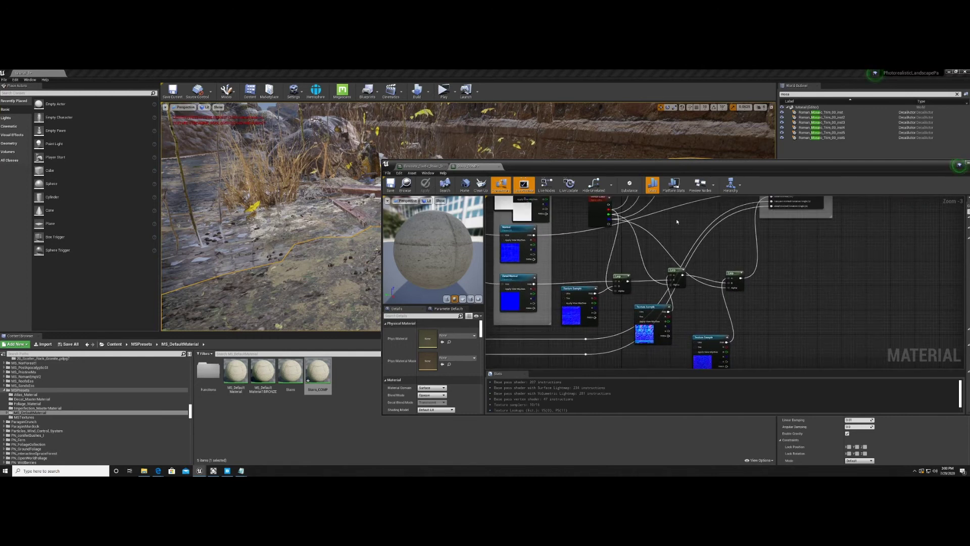
pyautogui.moveTo(677, 221); pyautogui.dragTo(569, 267, button='right')
pyautogui.scroll(2, 602, 261)
pyautogui.scroll(1, 570, 267)
# Step: Delete the first Lerp node of the albedo blend chain and the Texture Sample that fed it
pyautogui.moveTo(581, 247); pyautogui.dragTo(571, 233)
pyautogui.moveTo(639, 280); pyautogui.dragTo(705, 230, button='right')
pyautogui.moveTo(693, 303); pyautogui.dragTo(647, 299, button='right')
pyautogui.scroll(-1, 681, 254)
pyautogui.click(671, 248)
pyautogui.press('Delete')
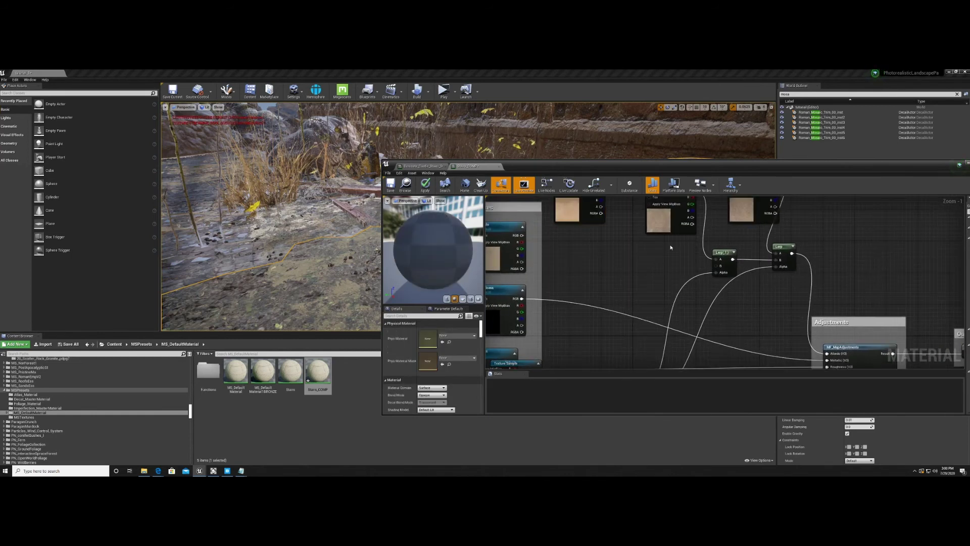
pyautogui.moveTo(671, 247); pyautogui.dragTo(691, 303, button='right')
pyautogui.click(586, 229)
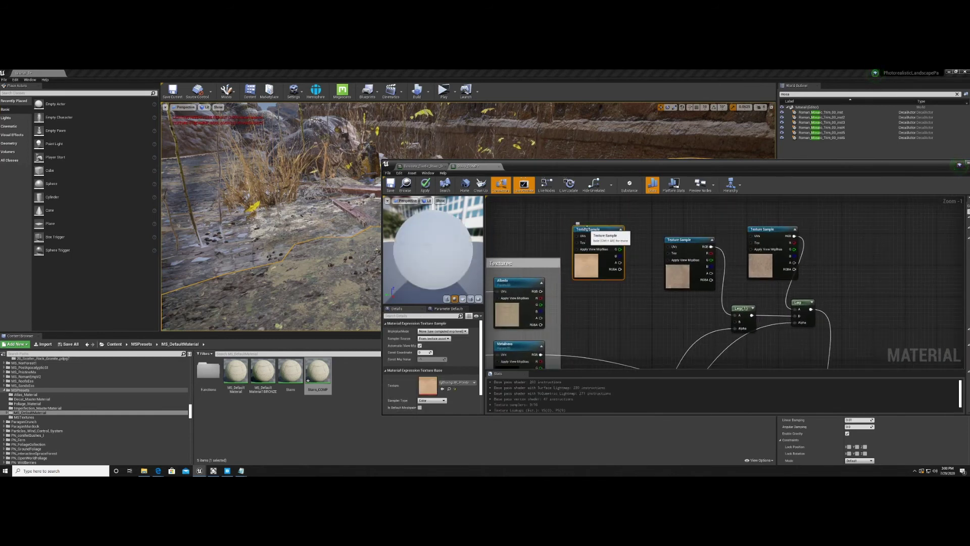
pyautogui.press('Delete')
# Step: Add a second Vertex Color node in the empty area above the existing one
pyautogui.moveTo(667, 257); pyautogui.dragTo(626, 218, button='right')
pyautogui.scroll(-1, 609, 254)
pyautogui.moveTo(602, 255); pyautogui.dragTo(610, 229, button='right')
pyautogui.moveTo(621, 323); pyautogui.dragTo(616, 298)
pyautogui.rightClick(605, 227)
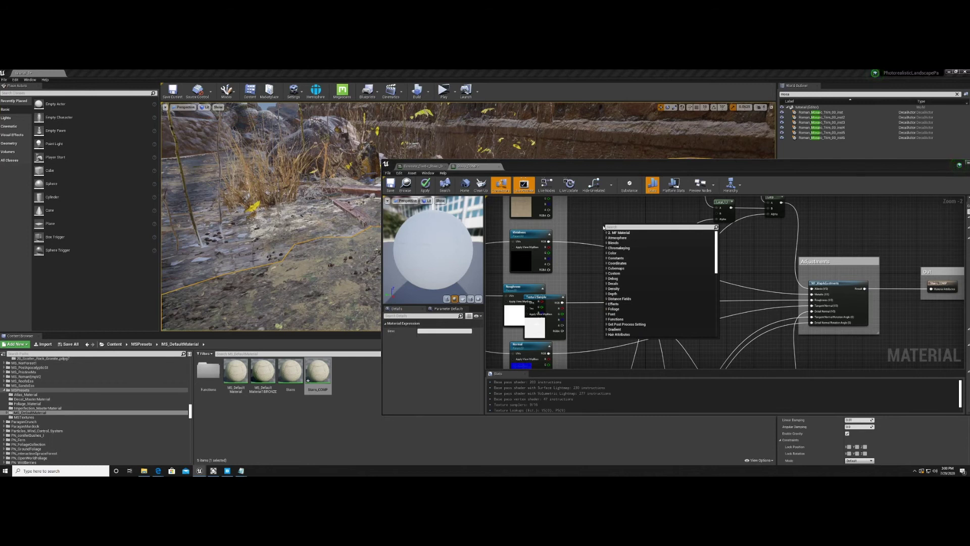
pyautogui.write('verte')
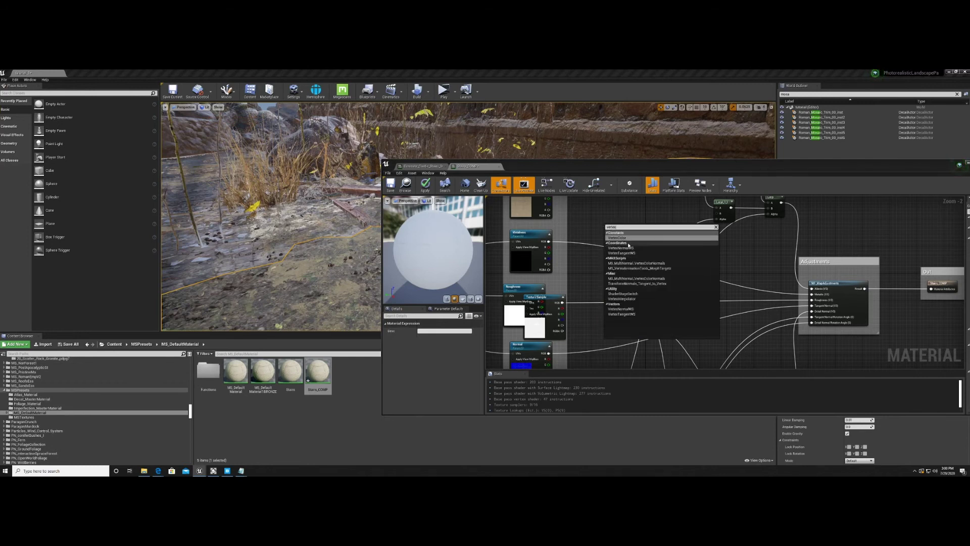
pyautogui.write('x')
pyautogui.click(618, 237)
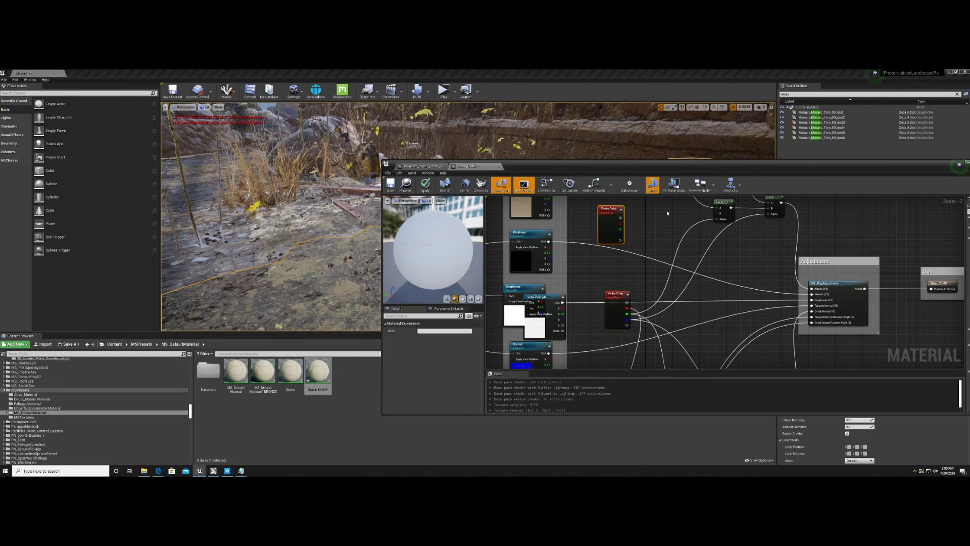
# Step: Position the new Vertex Color node between the Textures group and the remaining albedo texture samples
pyautogui.moveTo(657, 222); pyautogui.dragTo(582, 302, button='right')
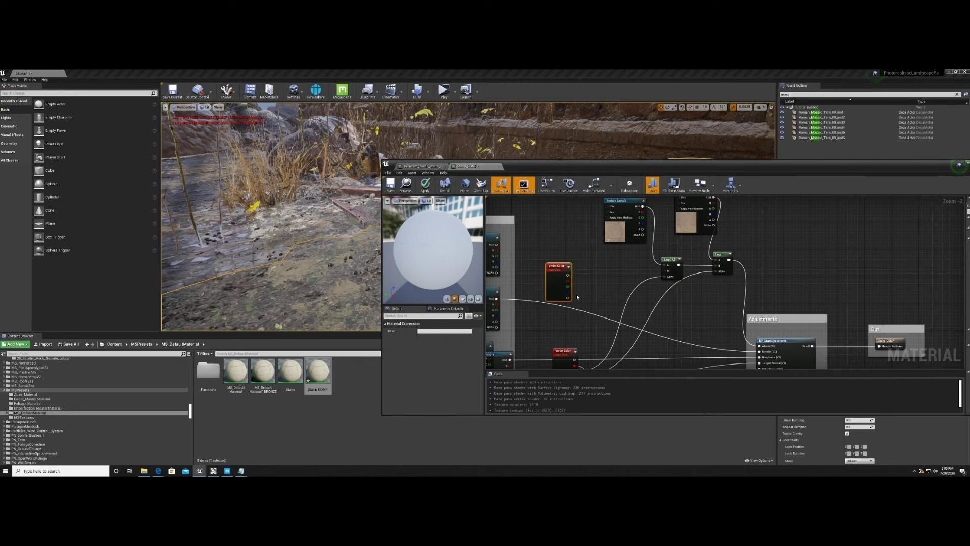
pyautogui.moveTo(576, 296); pyautogui.dragTo(566, 257)
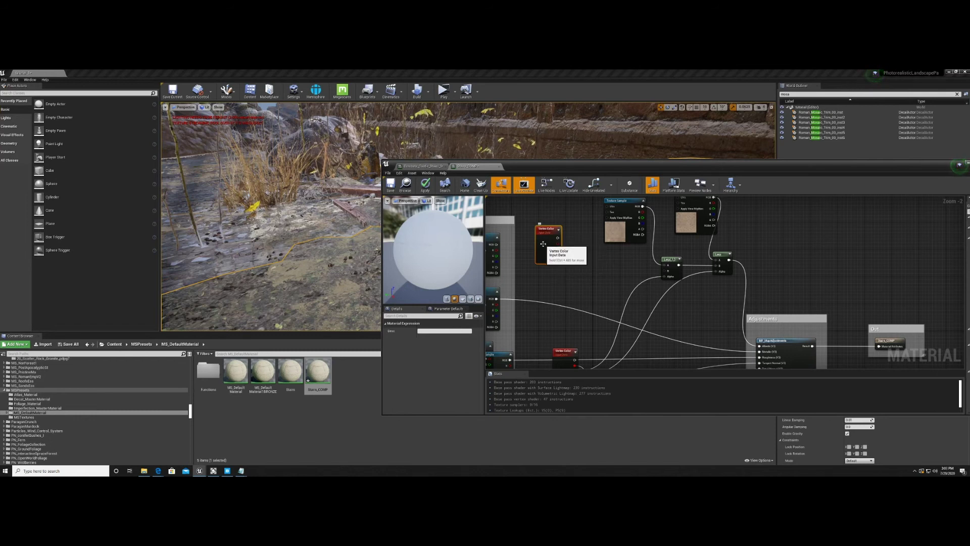
pyautogui.moveTo(544, 228); pyautogui.dragTo(540, 224)
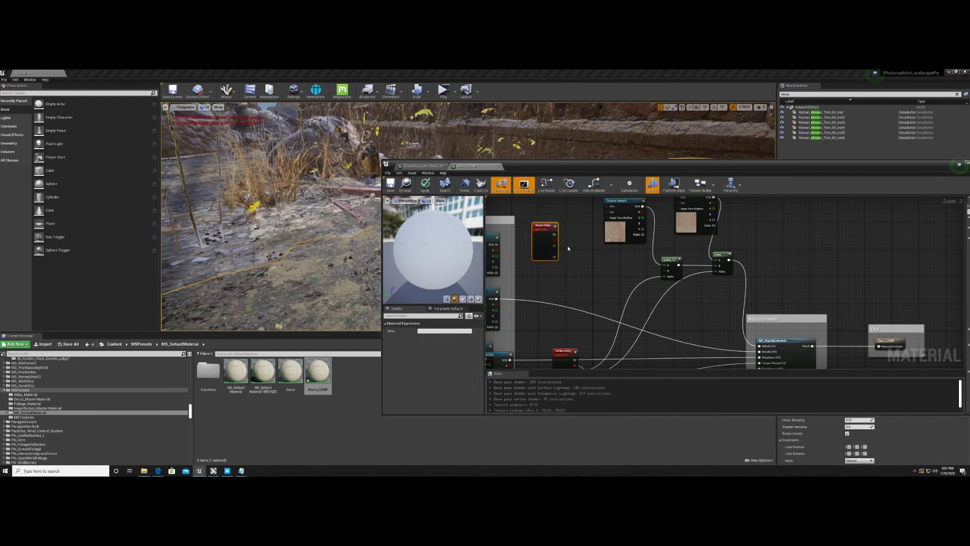
pyautogui.moveTo(590, 259)
pyautogui.mouseDown(button='right')
pyautogui.moveTo(579, 254)
pyautogui.moveTo(589, 261)
pyautogui.mouseUp(button='right')
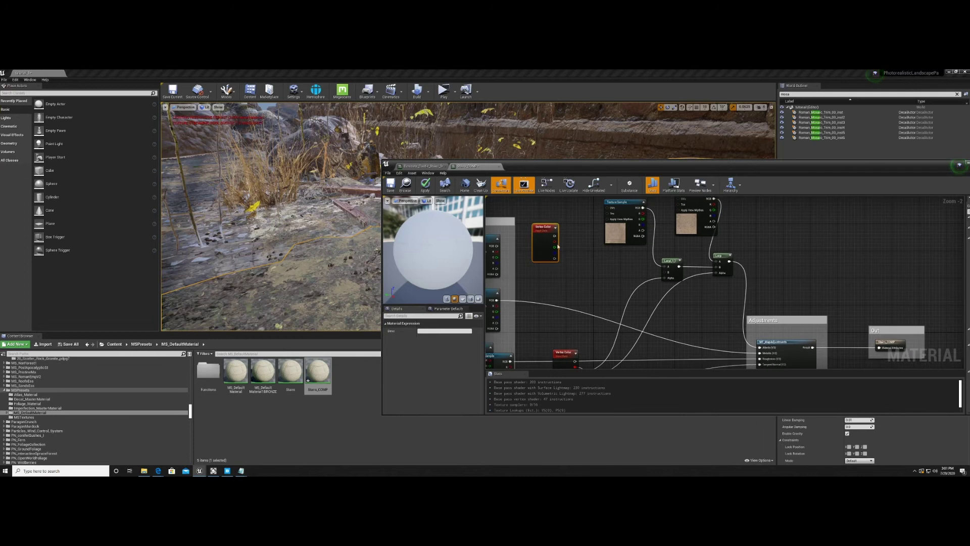
pyautogui.moveTo(542, 234); pyautogui.dragTo(559, 253)
pyautogui.moveTo(580, 268); pyautogui.dragTo(602, 266, button='right')
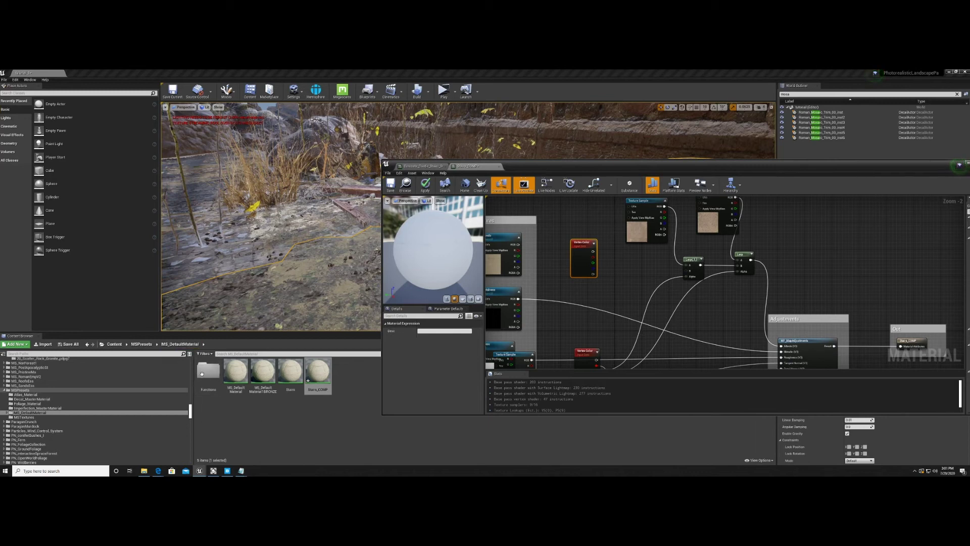
# Step: Browse the project content to the ForestTerrainPack2 textures folder, checking its materials folder on the way
pyautogui.click(136, 346)
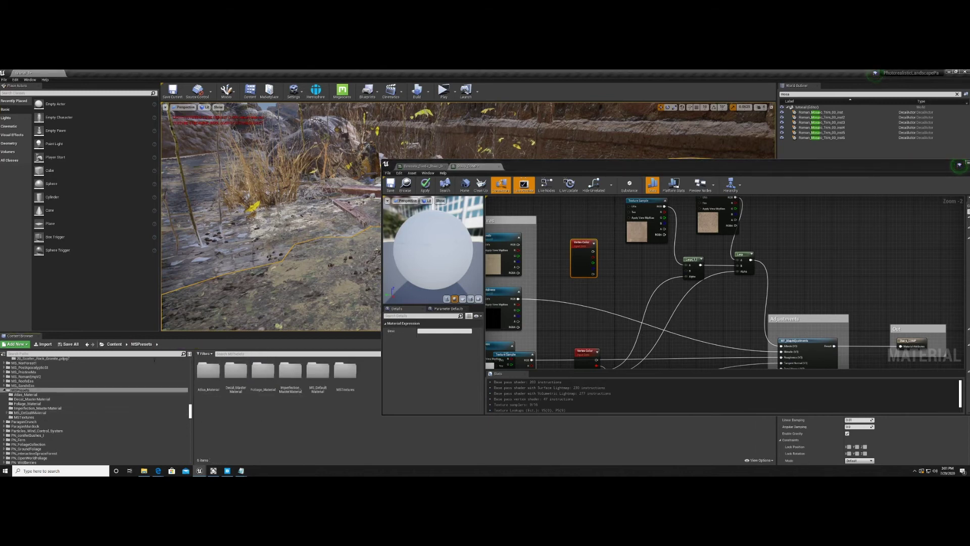
pyautogui.click(113, 346)
pyautogui.scroll(-1, 329, 394)
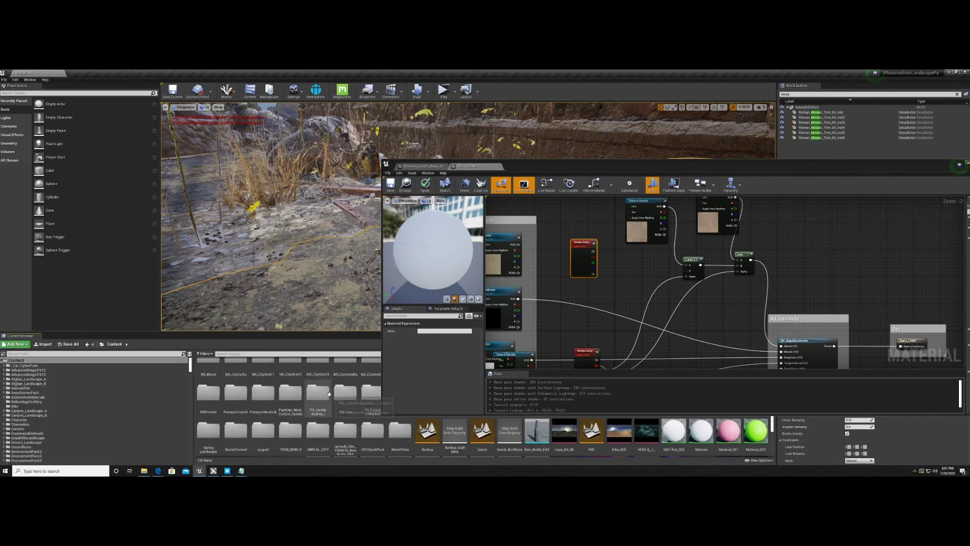
pyautogui.scroll(5, 329, 394)
pyautogui.doubleClick(314, 378)
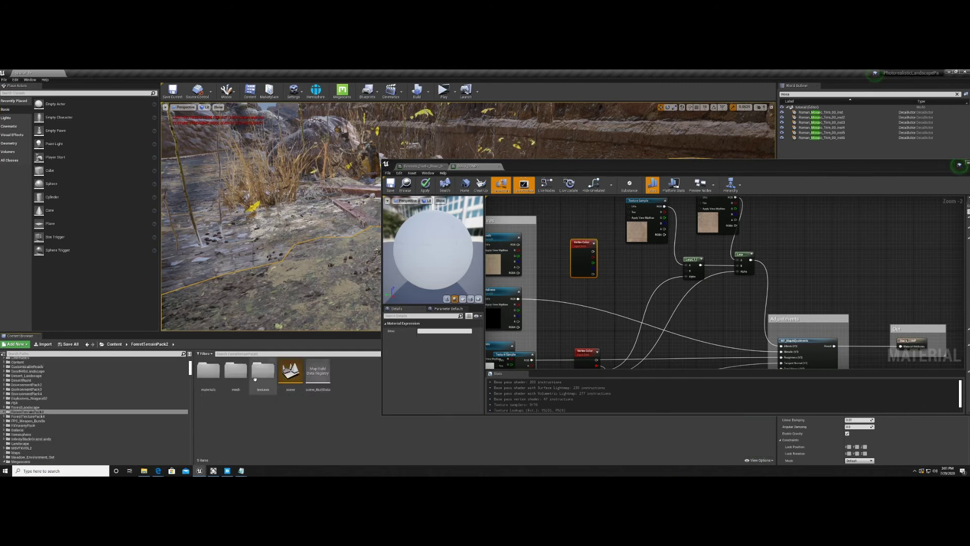
pyautogui.doubleClick(208, 372)
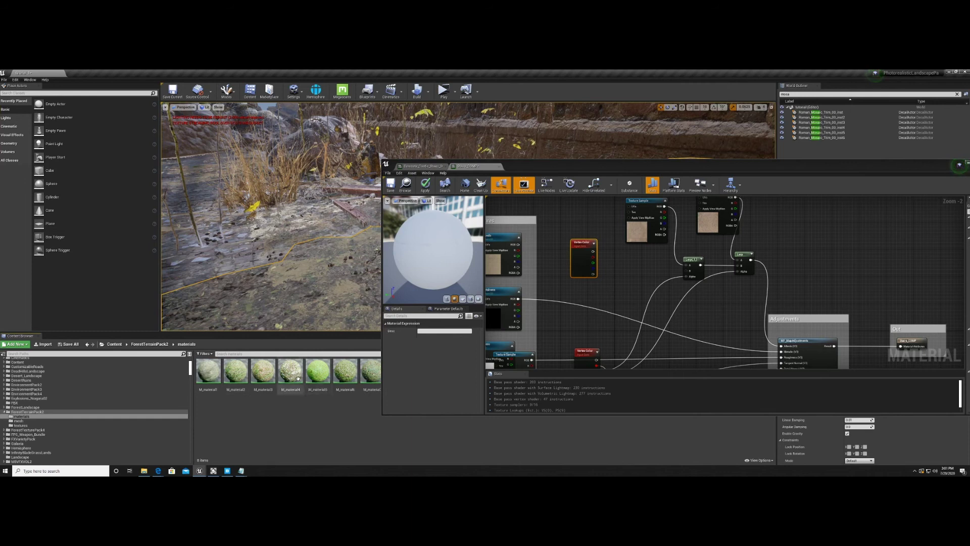
pyautogui.moveTo(298, 378); pyautogui.dragTo(279, 365)
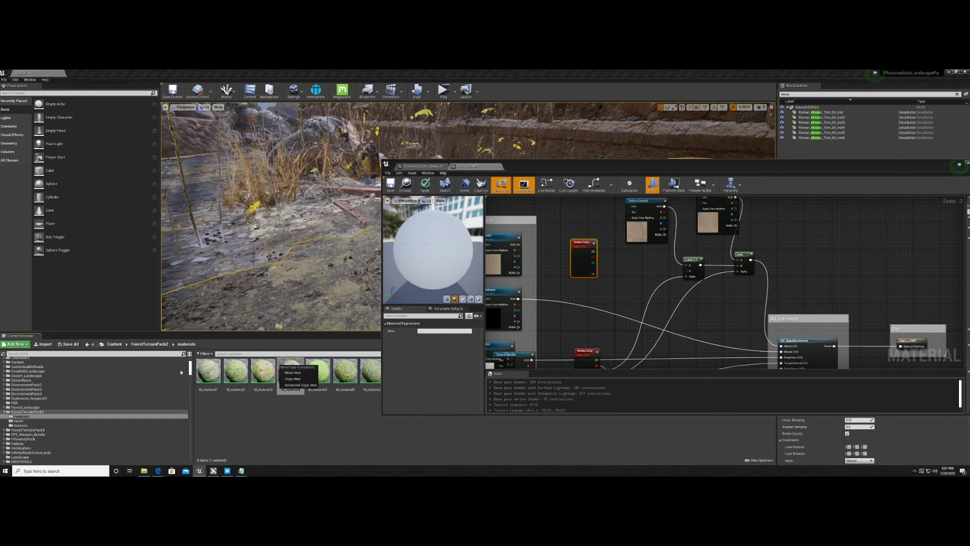
pyautogui.click(201, 354)
pyautogui.click(158, 346)
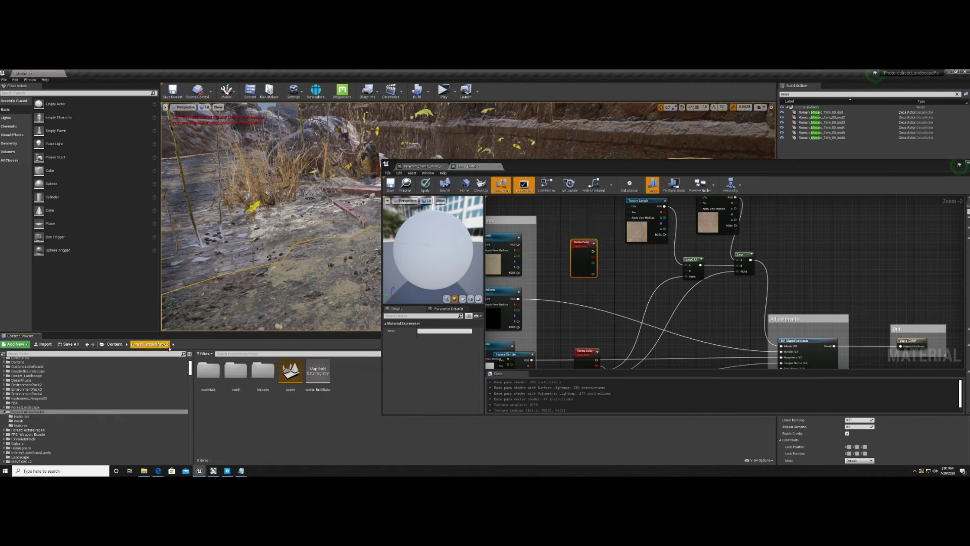
pyautogui.doubleClick(265, 375)
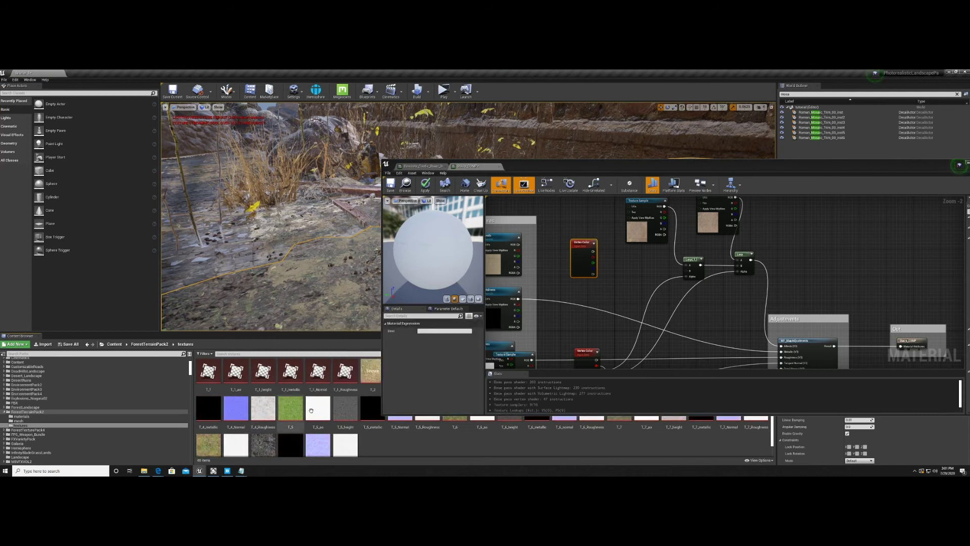
# Step: Add the green grass texture to the material graph as a Texture Sample and place it above the new Vertex Color node
pyautogui.moveTo(294, 415); pyautogui.dragTo(565, 219)
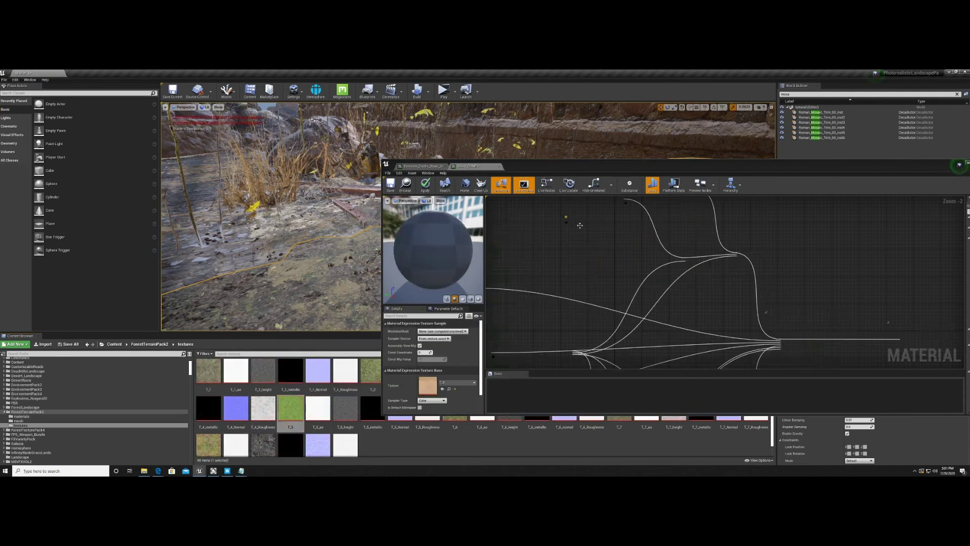
pyautogui.moveTo(587, 222); pyautogui.dragTo(548, 262, button='right')
pyautogui.moveTo(548, 261); pyautogui.dragTo(536, 227)
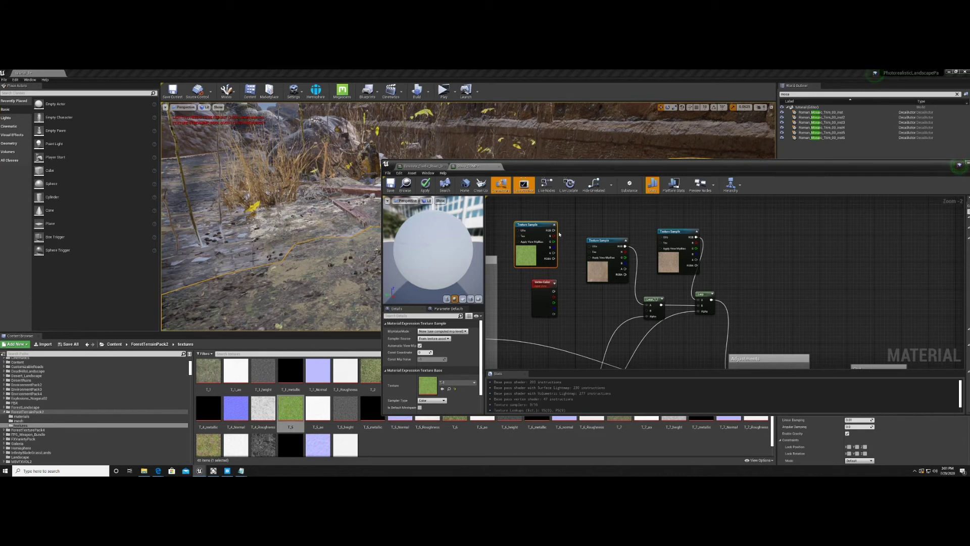
# Step: Review the albedo Lerp chain and the normal map samples in relation to the new grass sample
pyautogui.moveTo(571, 261)
pyautogui.mouseDown(button='right')
pyautogui.moveTo(574, 251)
pyautogui.moveTo(615, 249)
pyautogui.moveTo(612, 264)
pyautogui.mouseUp(button='right')
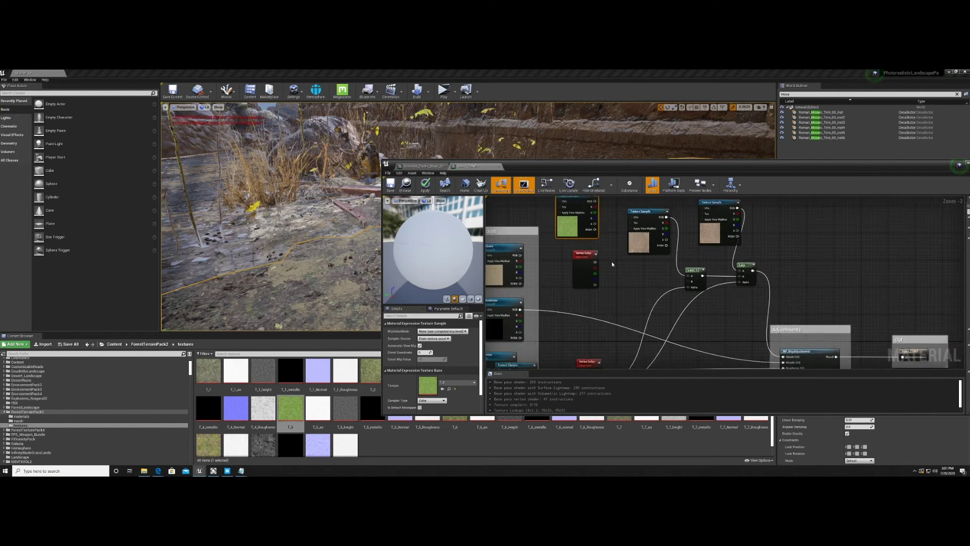
pyautogui.moveTo(617, 266); pyautogui.dragTo(611, 273, button='right')
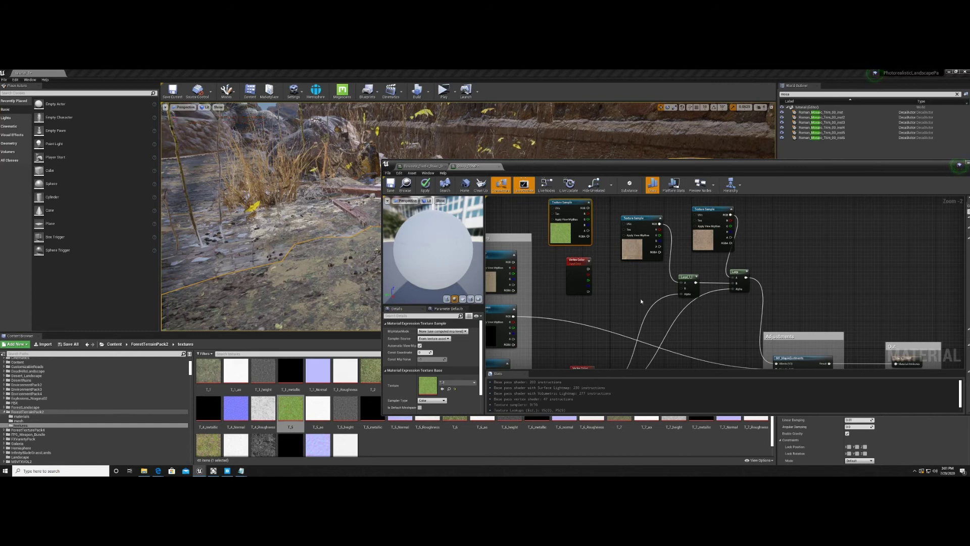
pyautogui.moveTo(641, 298); pyautogui.dragTo(631, 219, button='right')
pyautogui.moveTo(648, 325)
pyautogui.mouseDown(button='right')
pyautogui.moveTo(654, 226)
pyautogui.moveTo(646, 326)
pyautogui.mouseUp(button='right')
pyautogui.moveTo(571, 337)
pyautogui.mouseDown()
pyautogui.moveTo(575, 309)
pyautogui.moveTo(578, 340)
pyautogui.mouseUp()
pyautogui.moveTo(609, 327)
pyautogui.mouseDown(button='right')
pyautogui.moveTo(616, 249)
pyautogui.moveTo(593, 332)
pyautogui.mouseUp(button='right')
pyautogui.moveTo(621, 255); pyautogui.dragTo(621, 316, button='right')
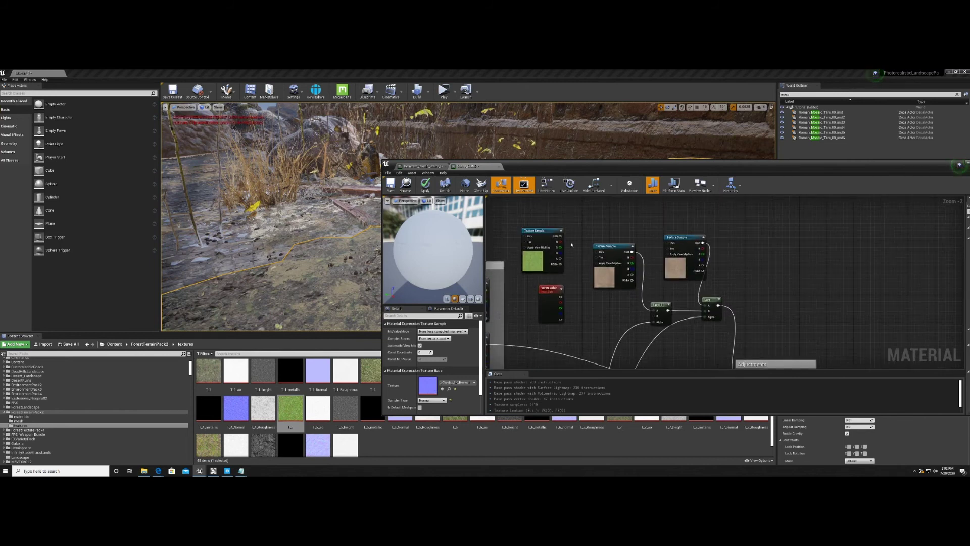
# Step: Shift the new Vertex Color node slightly so it sits directly below the grass Texture Sample
pyautogui.moveTo(570, 242); pyautogui.dragTo(586, 210, button='right')
pyautogui.moveTo(570, 258); pyautogui.dragTo(558, 260)
pyautogui.moveTo(582, 252); pyautogui.dragTo(558, 270, button='right')
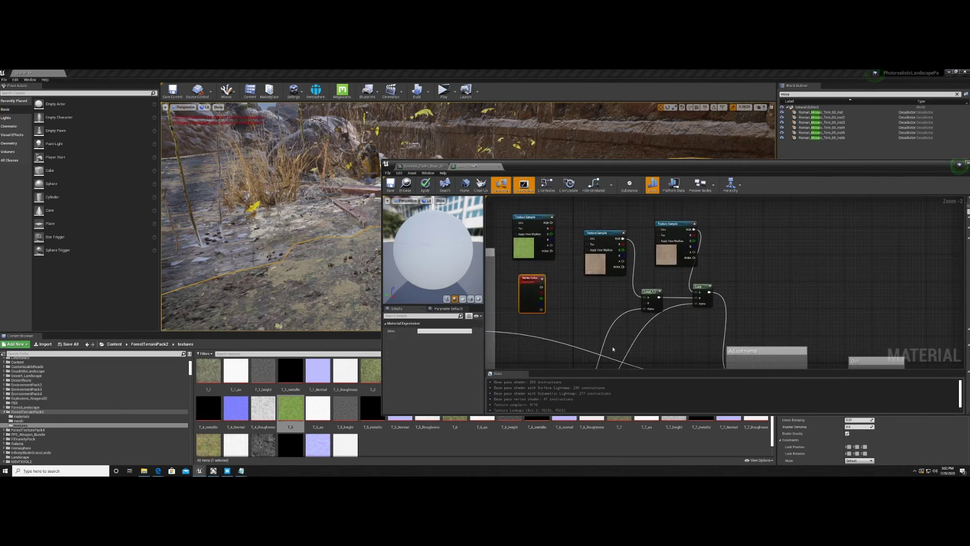
# Step: Try a new Lerp node beside the grass Texture Sample, feeding the grass color into A and the new Vertex Color into B
pyautogui.moveTo(602, 310); pyautogui.dragTo(589, 271, button='right')
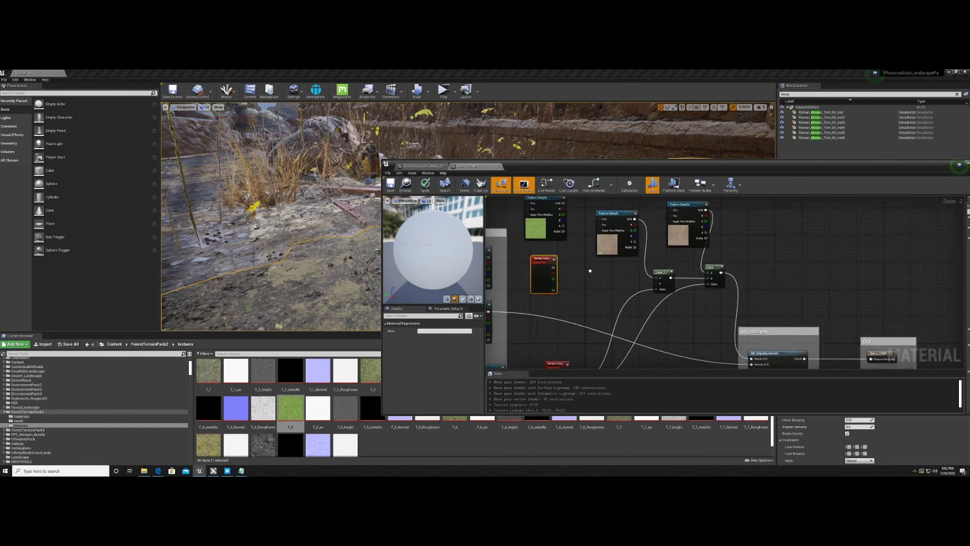
pyautogui.rightClick(604, 251)
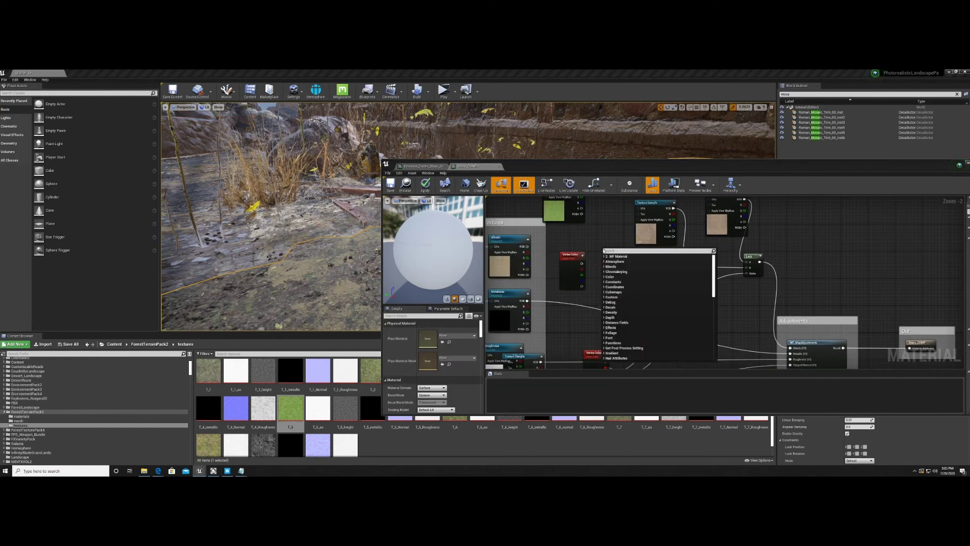
pyautogui.write('lerp')
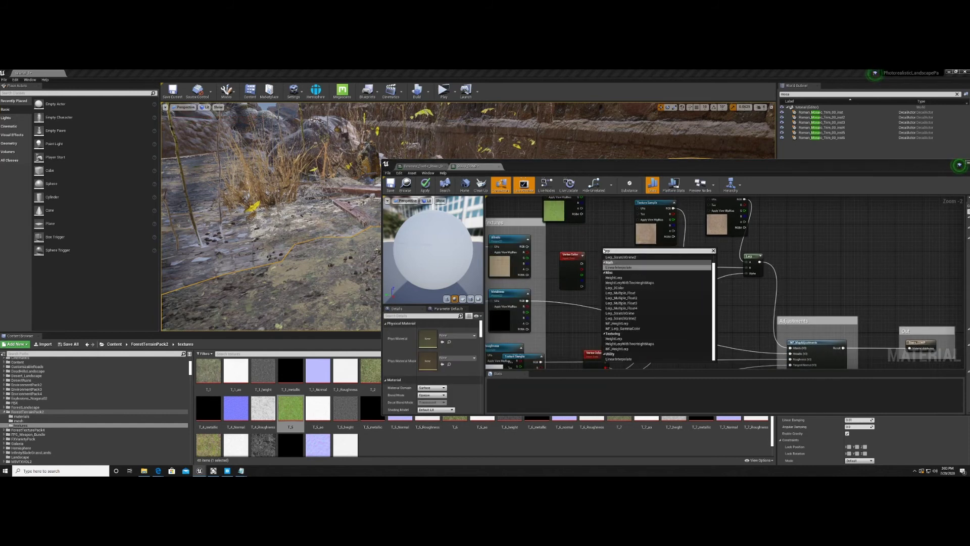
pyautogui.click(624, 267)
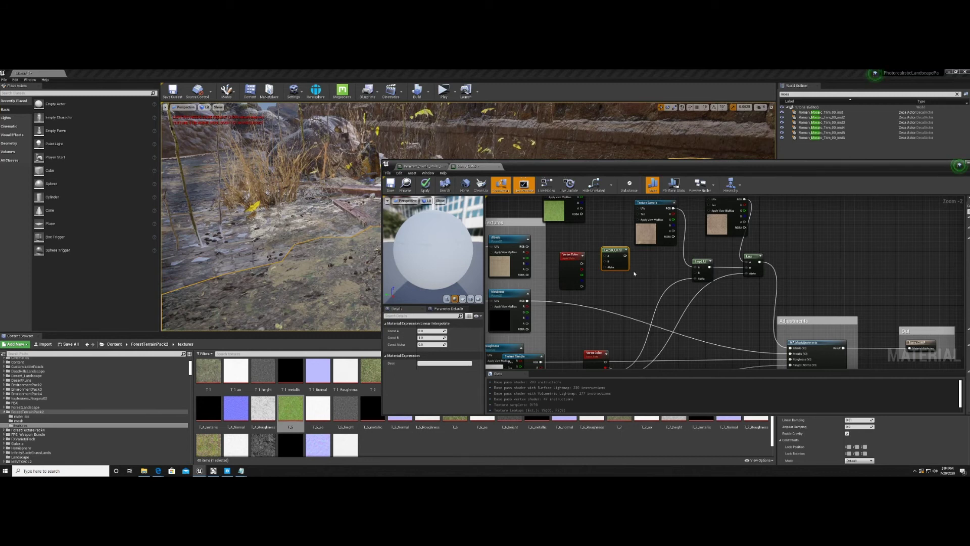
pyautogui.moveTo(605, 240); pyautogui.dragTo(593, 269, button='right')
pyautogui.moveTo(586, 285); pyautogui.dragTo(561, 215)
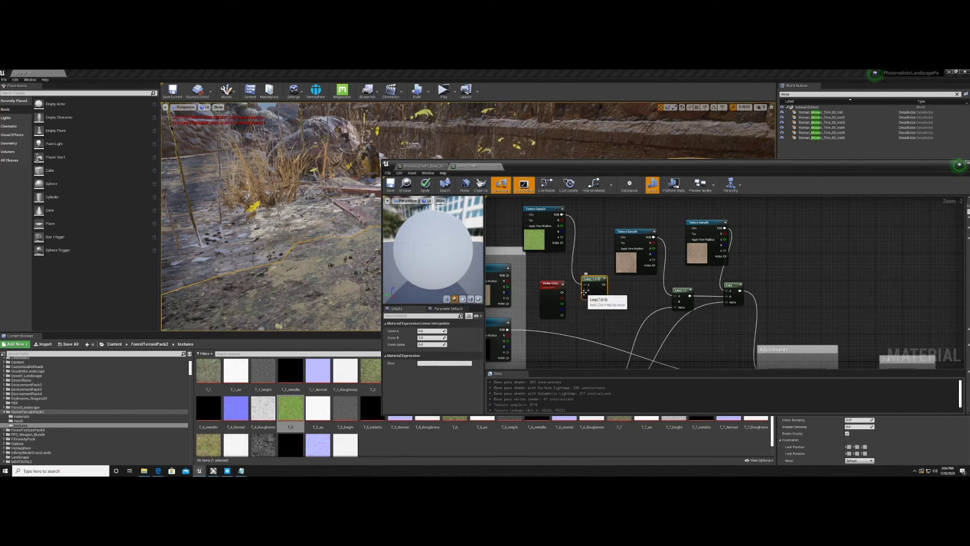
pyautogui.moveTo(586, 291); pyautogui.dragTo(563, 295)
pyautogui.rightClick(596, 221)
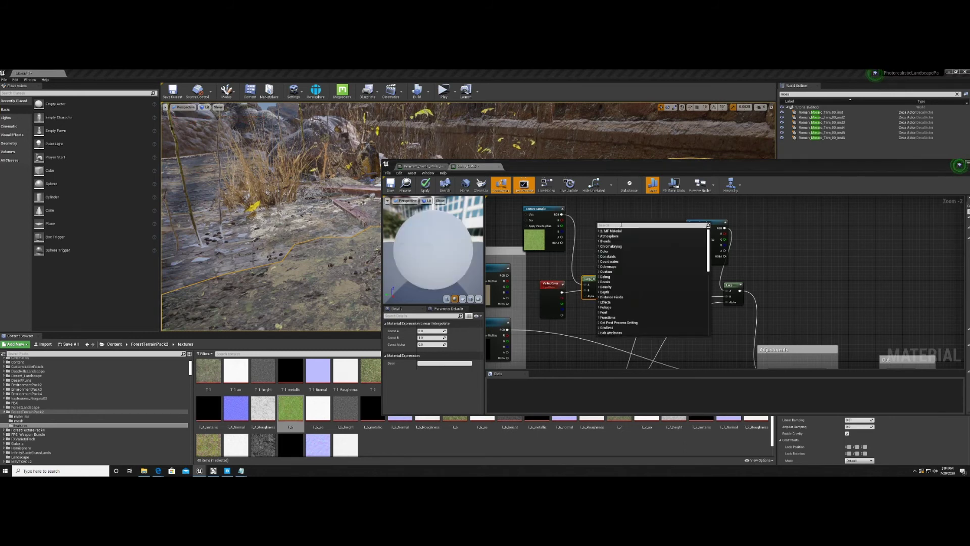
pyautogui.write('blend')
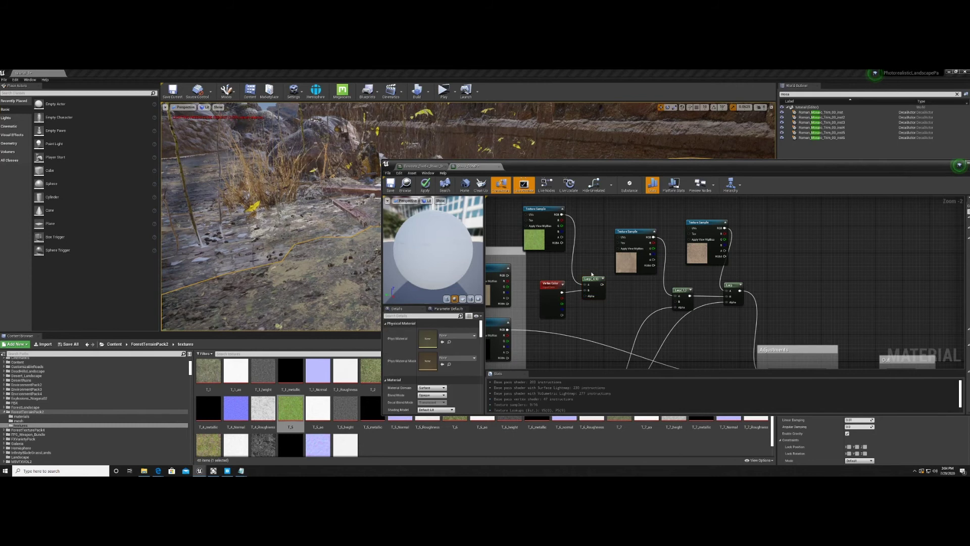
pyautogui.click(592, 278)
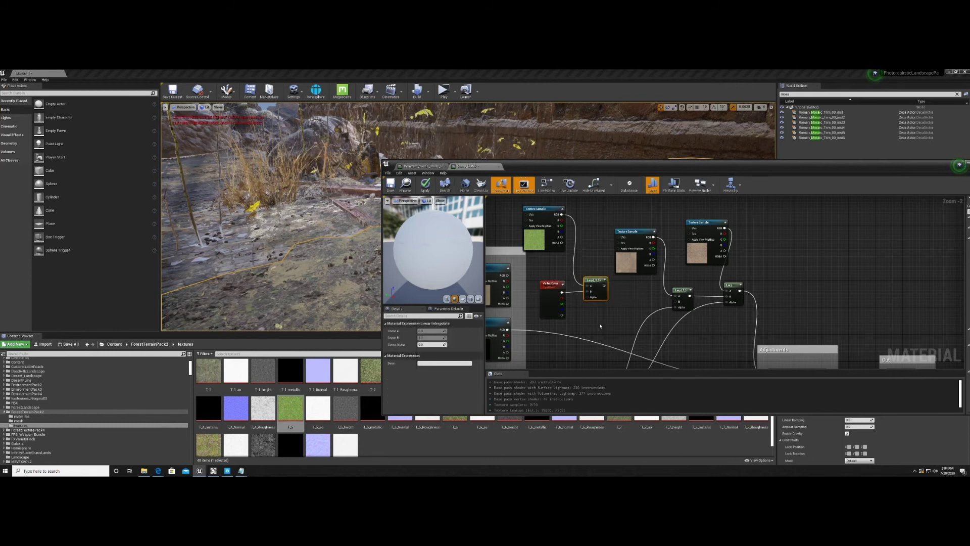
pyautogui.moveTo(587, 291); pyautogui.dragTo(562, 298)
# Step: Delete the new Lerp node together with the duplicate Vertex Color node below the grass Texture Sample
pyautogui.moveTo(582, 317); pyautogui.dragTo(555, 239, button='right')
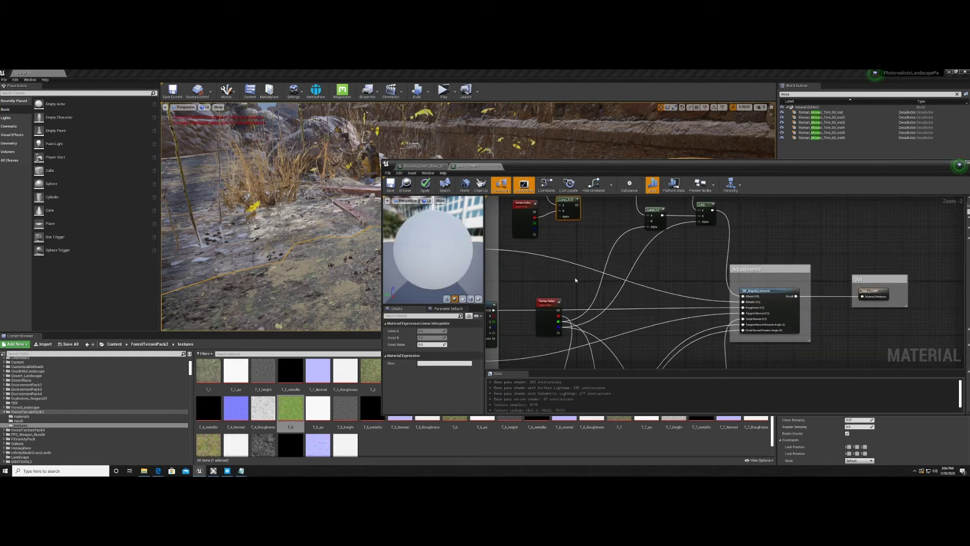
pyautogui.moveTo(602, 342)
pyautogui.mouseDown(button='right')
pyautogui.moveTo(629, 246)
pyautogui.moveTo(611, 357)
pyautogui.mouseUp(button='right')
pyautogui.moveTo(617, 272); pyautogui.dragTo(624, 314, button='right')
pyautogui.moveTo(577, 285); pyautogui.dragTo(553, 270, button='right')
pyautogui.keyDown('ctrl'); pyautogui.click(530, 244); pyautogui.keyUp('ctrl')
pyautogui.press('Delete')
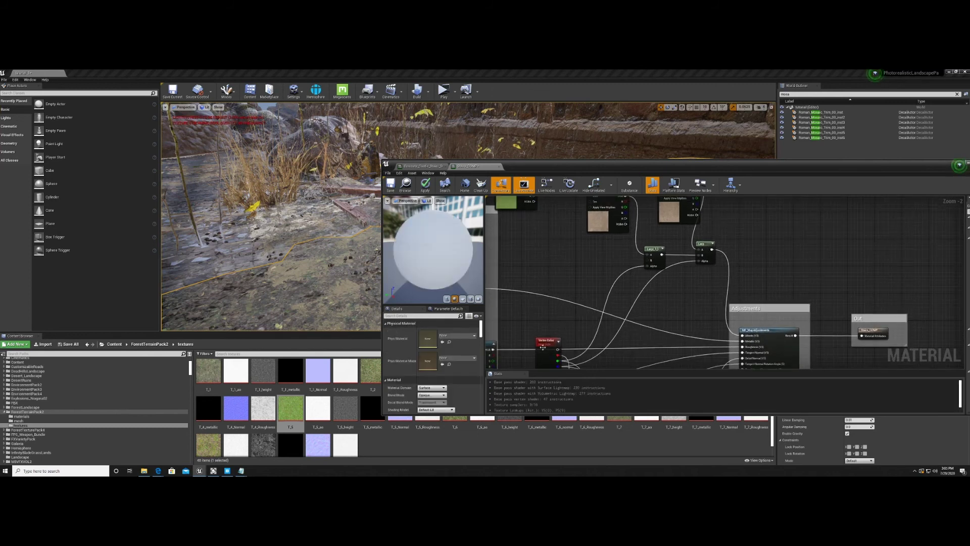
# Step: Move the original Vertex Color node up and the grass Texture Sample down so they sit close to the albedo Lerp chain
pyautogui.moveTo(541, 344); pyautogui.dragTo(527, 283)
pyautogui.moveTo(552, 251); pyautogui.dragTo(560, 306, button='right')
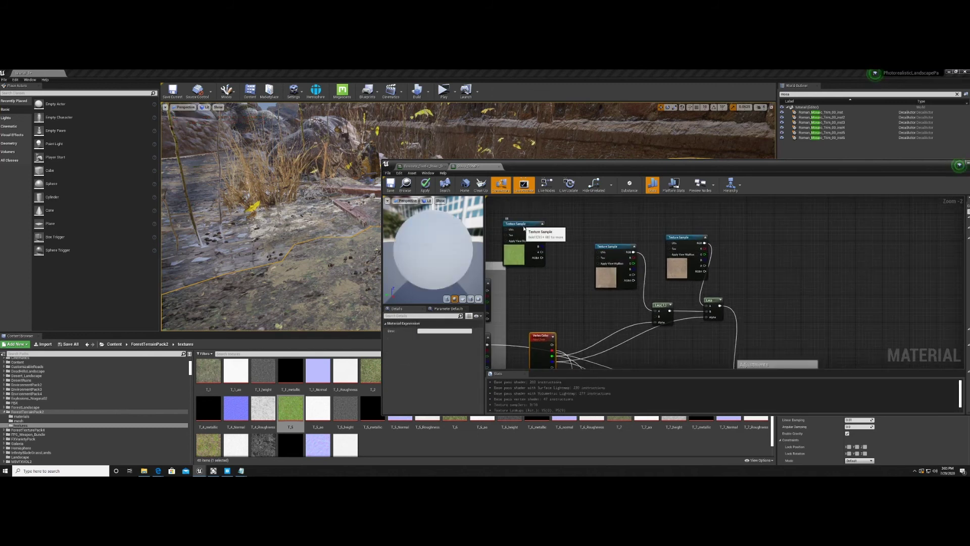
pyautogui.moveTo(522, 222); pyautogui.dragTo(532, 249)
pyautogui.moveTo(555, 308); pyautogui.dragTo(545, 280, button='right')
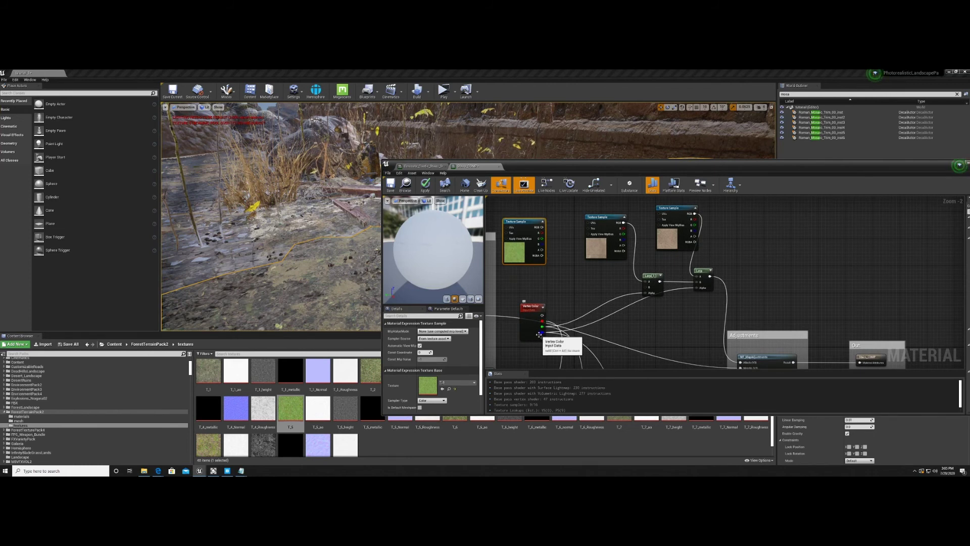
# Step: Add a Linear Interpolate node and place it between the grass Texture Sample and the first albedo Lerp
pyautogui.rightClick(557, 284)
pyautogui.write('lerp')
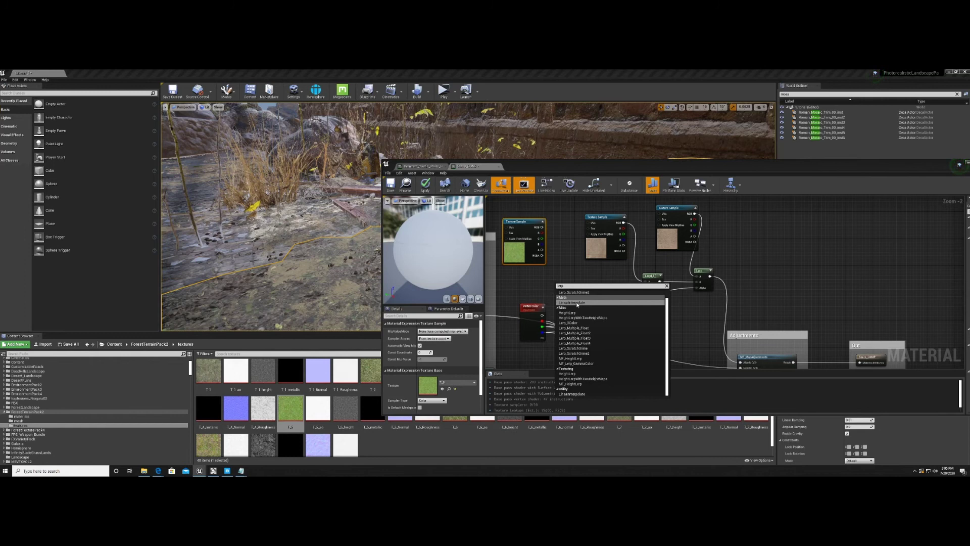
pyautogui.press('Return')
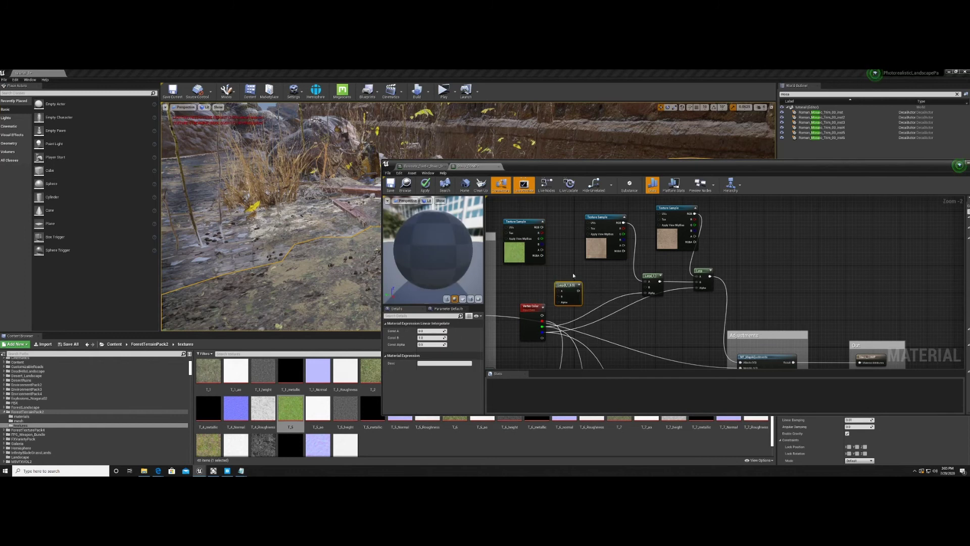
pyautogui.moveTo(567, 276); pyautogui.dragTo(582, 278)
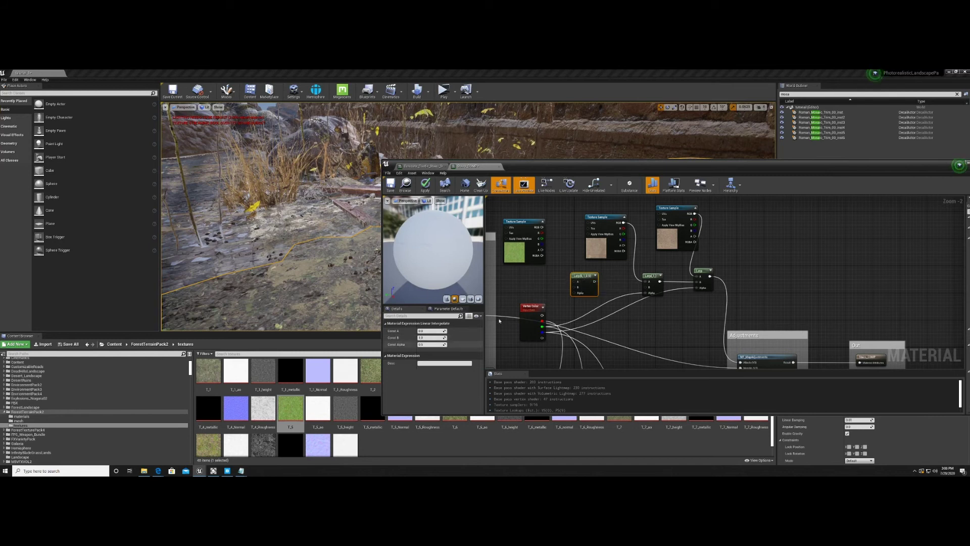
pyautogui.rightClick(530, 281)
pyautogui.write('blend')
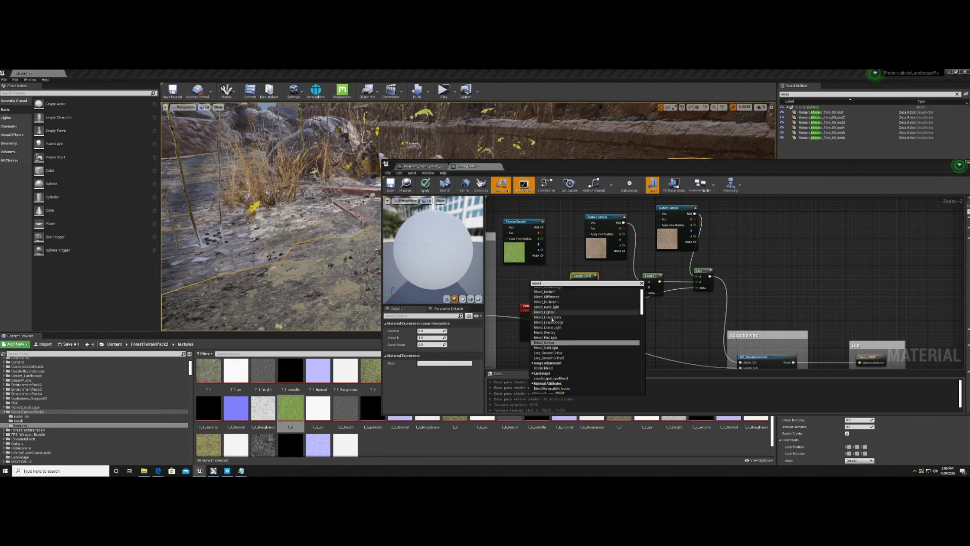
pyautogui.scroll(1, 555, 321)
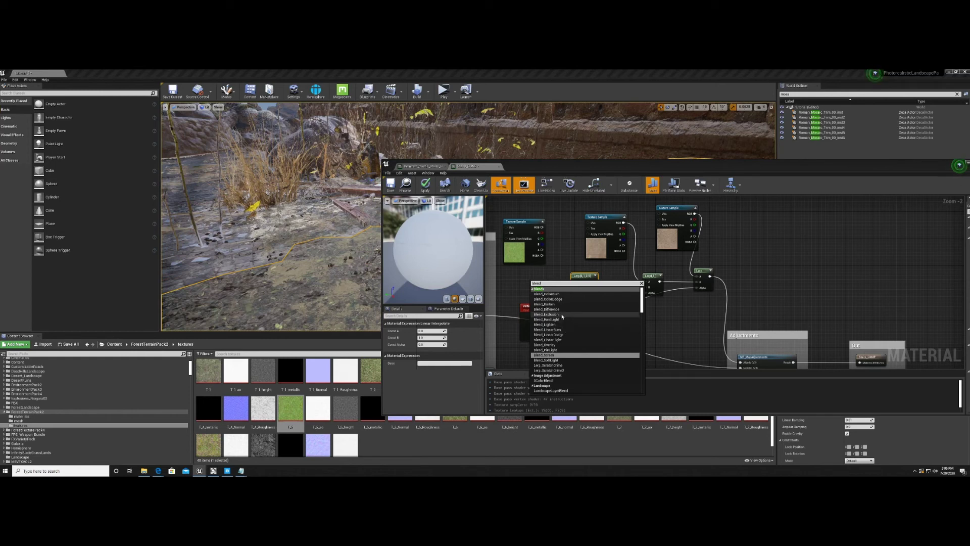
pyautogui.click(559, 248)
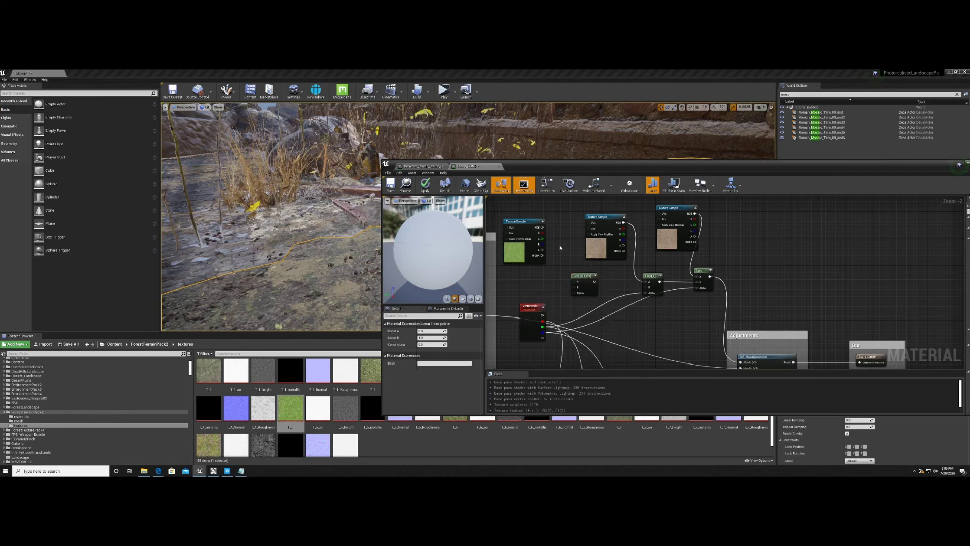
# Step: Feed the new Lerp with the Albedo texture's RGB in B and the grass texture's RGB in A
pyautogui.click(584, 276)
pyautogui.moveTo(585, 277); pyautogui.dragTo(638, 248, button='right')
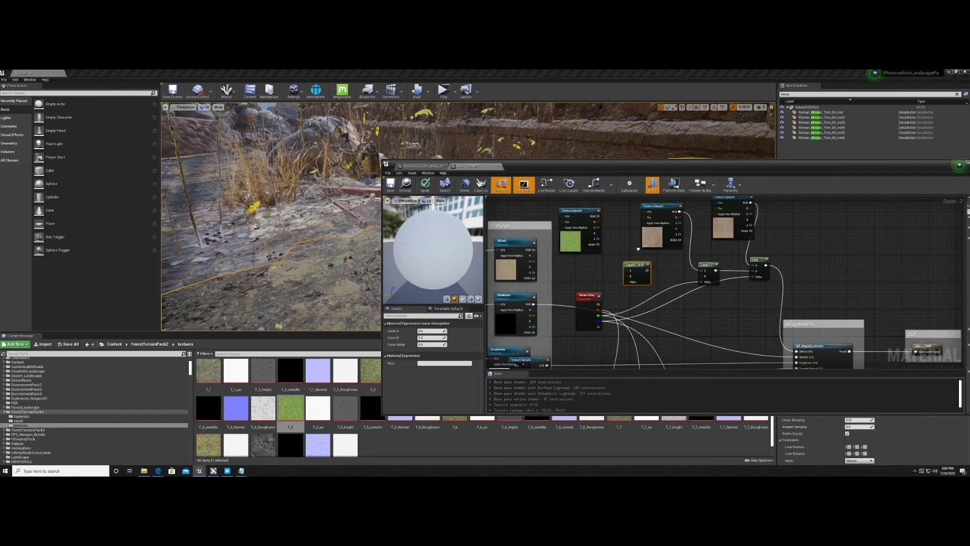
pyautogui.click(510, 247)
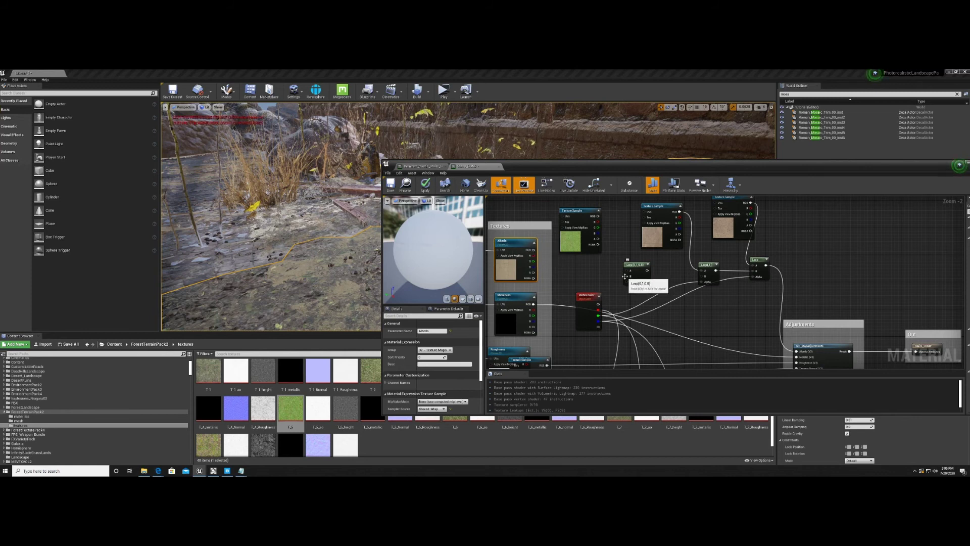
pyautogui.moveTo(625, 276); pyautogui.dragTo(534, 251)
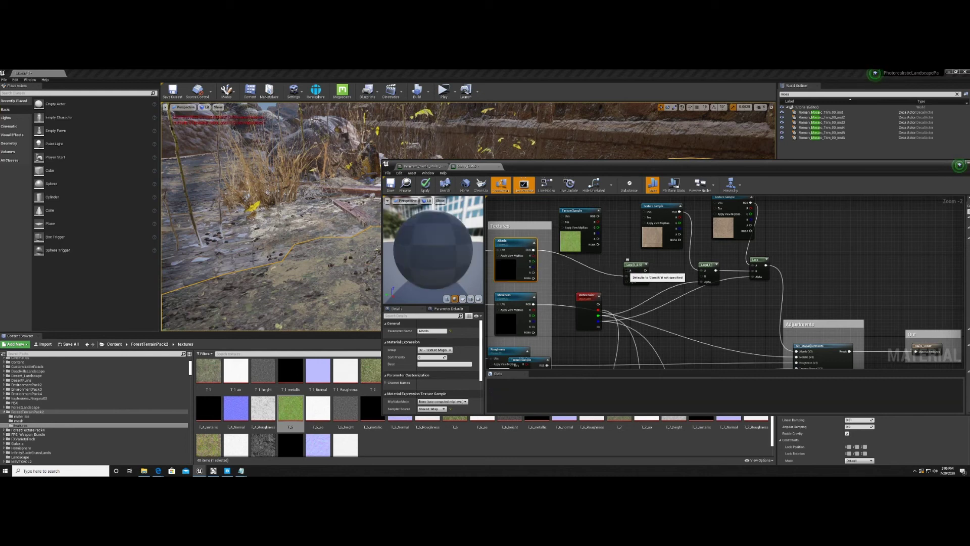
pyautogui.moveTo(627, 271); pyautogui.dragTo(598, 216)
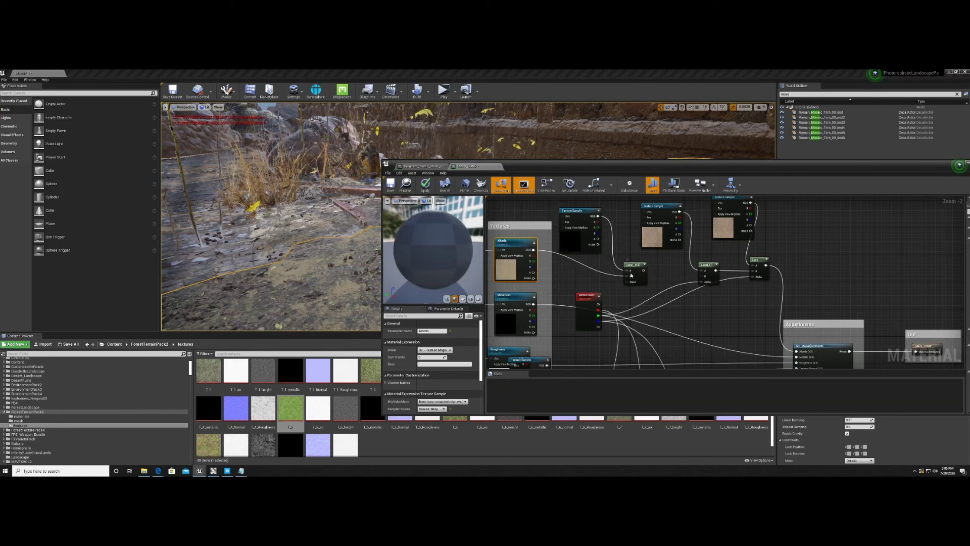
# Step: Connect the new Lerp's output to the next albedo Lerp's B input and drive its Alpha from the Vertex Color node
pyautogui.moveTo(631, 276); pyautogui.dragTo(593, 271, button='right')
pyautogui.moveTo(650, 261); pyautogui.dragTo(589, 256)
pyautogui.moveTo(678, 302); pyautogui.dragTo(664, 321, button='right')
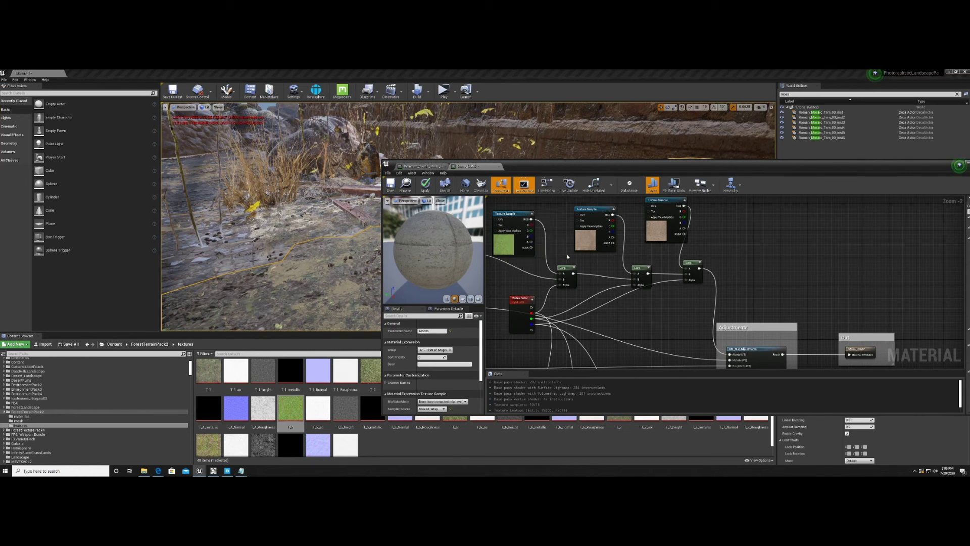
# Step: Review the extended albedo Lerp chain, the Vertex Color connections and the normal map samples
pyautogui.moveTo(612, 282); pyautogui.dragTo(636, 264, button='right')
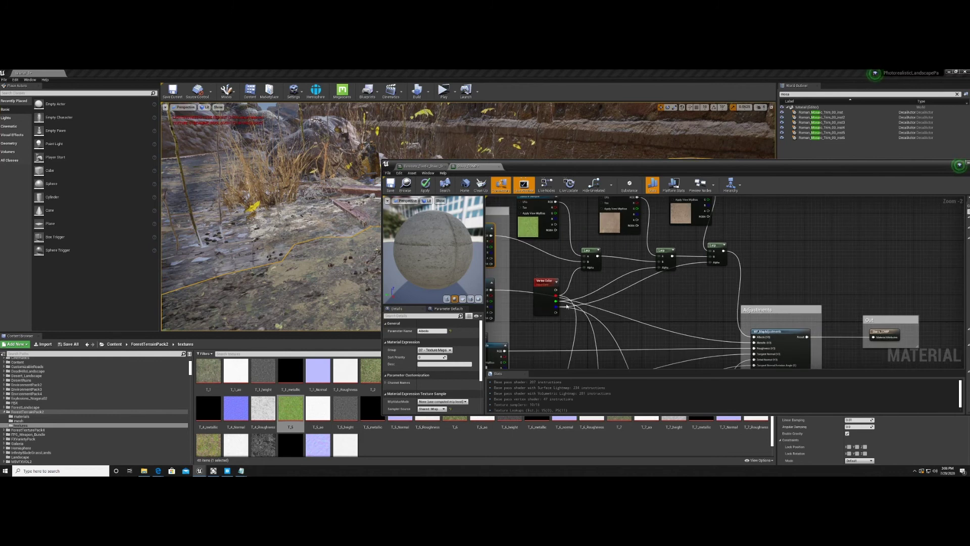
pyautogui.moveTo(562, 320); pyautogui.dragTo(547, 213, button='right')
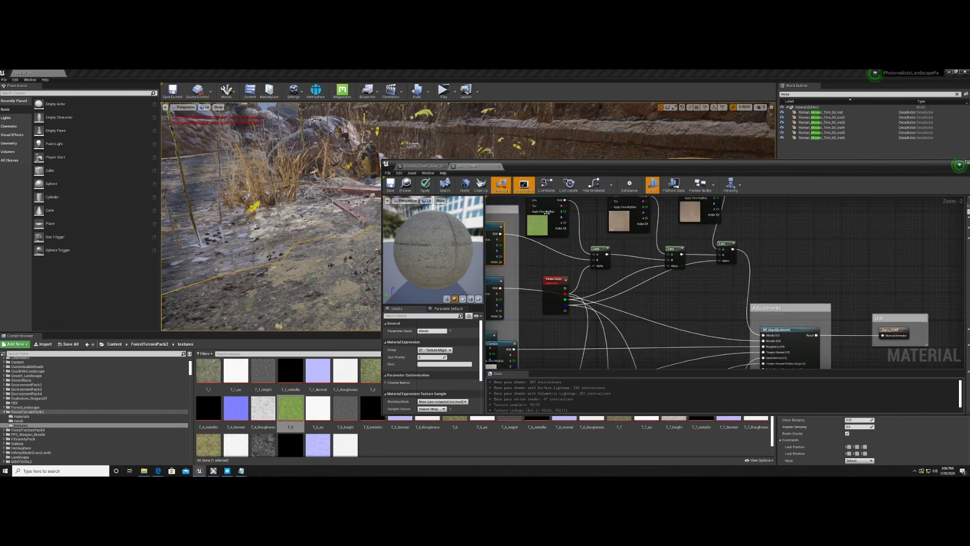
pyautogui.moveTo(547, 309); pyautogui.dragTo(558, 149, button='right')
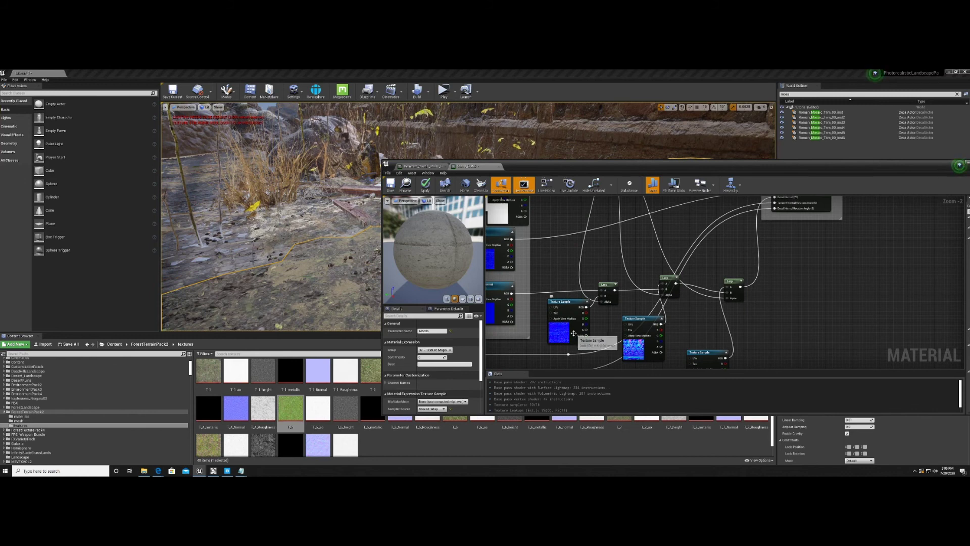
pyautogui.moveTo(586, 265); pyautogui.dragTo(584, 339, button='right')
pyautogui.moveTo(626, 249); pyautogui.dragTo(562, 314, button='right')
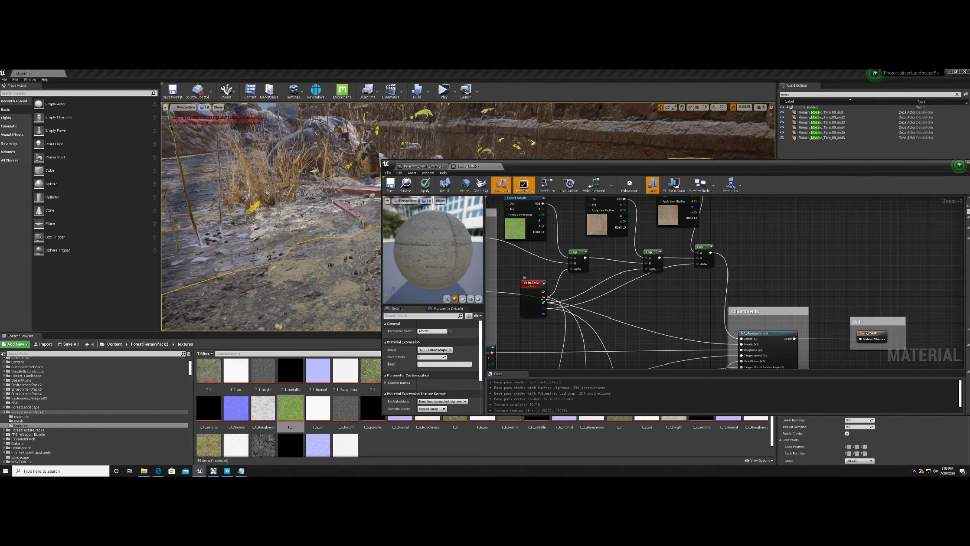
pyautogui.moveTo(721, 314); pyautogui.dragTo(684, 286, button='right')
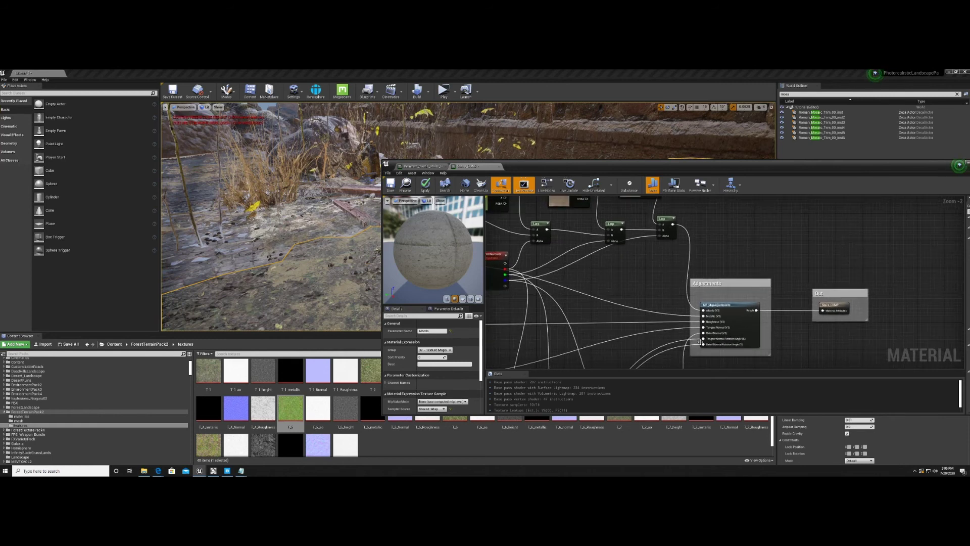
# Step: Apply the parent material changes, and close both the parent material editor and the material instance editor
pyautogui.click(425, 186)
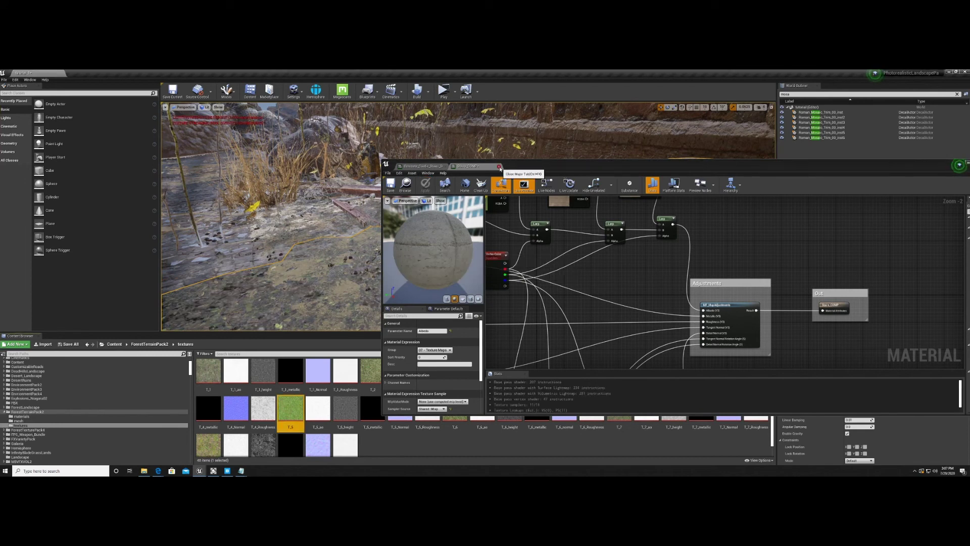
pyautogui.click(499, 168)
pyautogui.moveTo(894, 165); pyautogui.dragTo(629, 100)
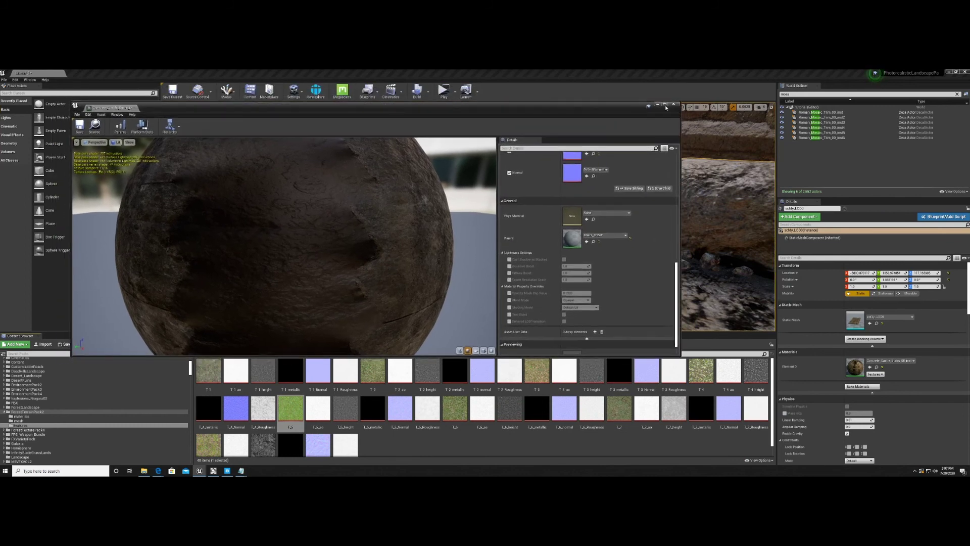
pyautogui.click(673, 105)
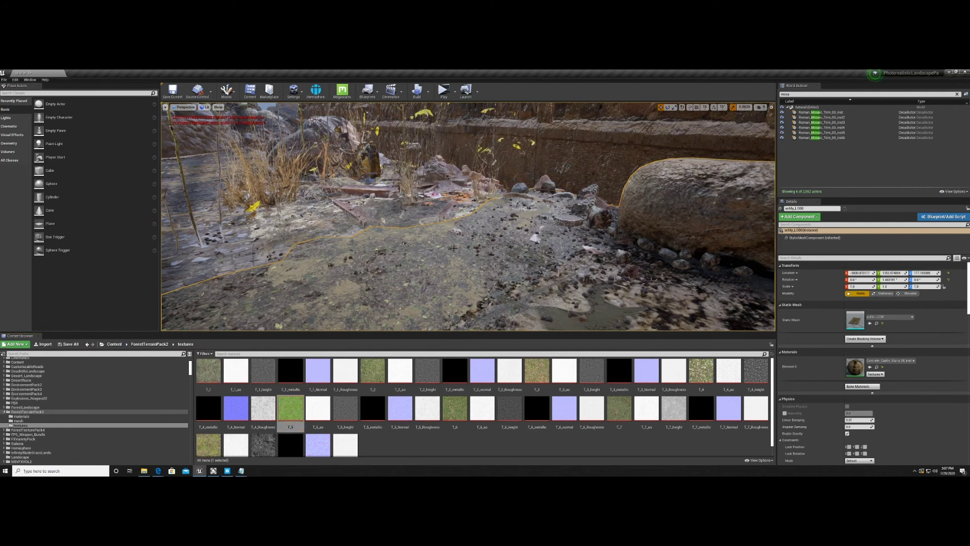
# Step: Switch to Mesh Paint mode, select the rocky ground mesh in the foreground and activate vertex color painting
pyautogui.moveTo(454, 248); pyautogui.dragTo(449, 276, button='right')
pyautogui.click(227, 93)
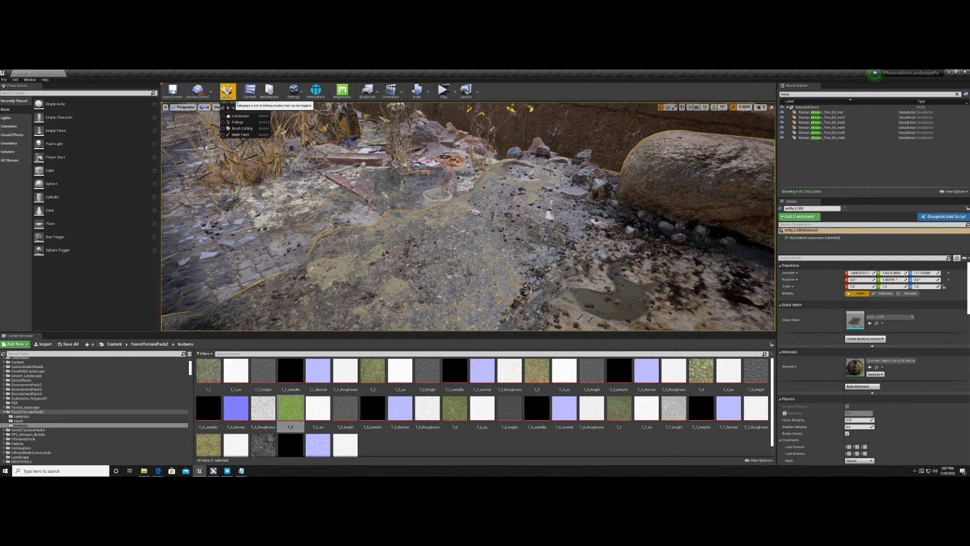
pyautogui.click(244, 132)
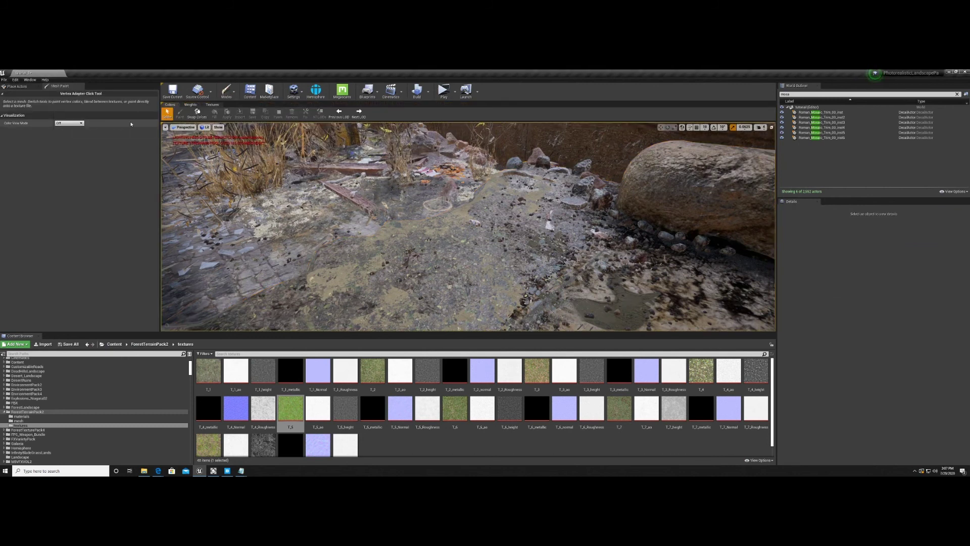
pyautogui.click(444, 275)
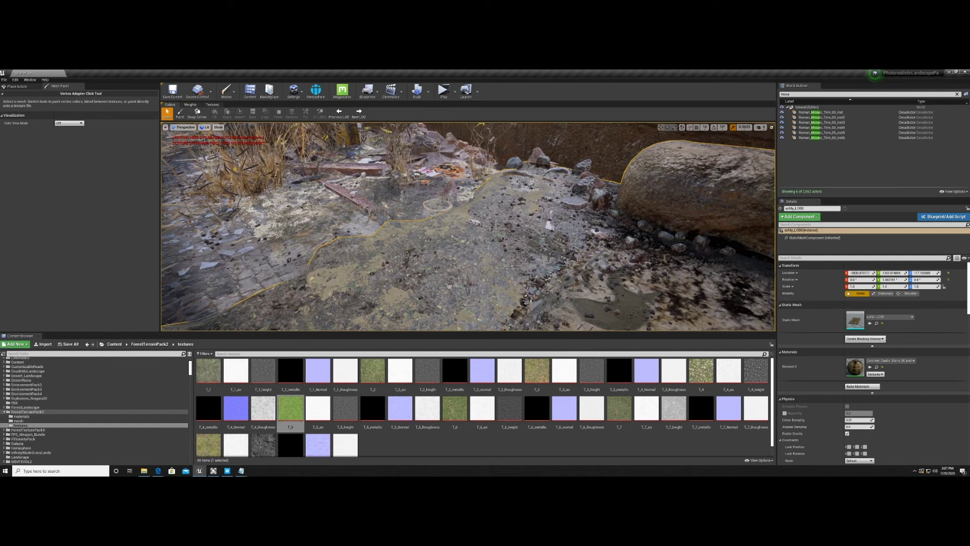
pyautogui.click(180, 113)
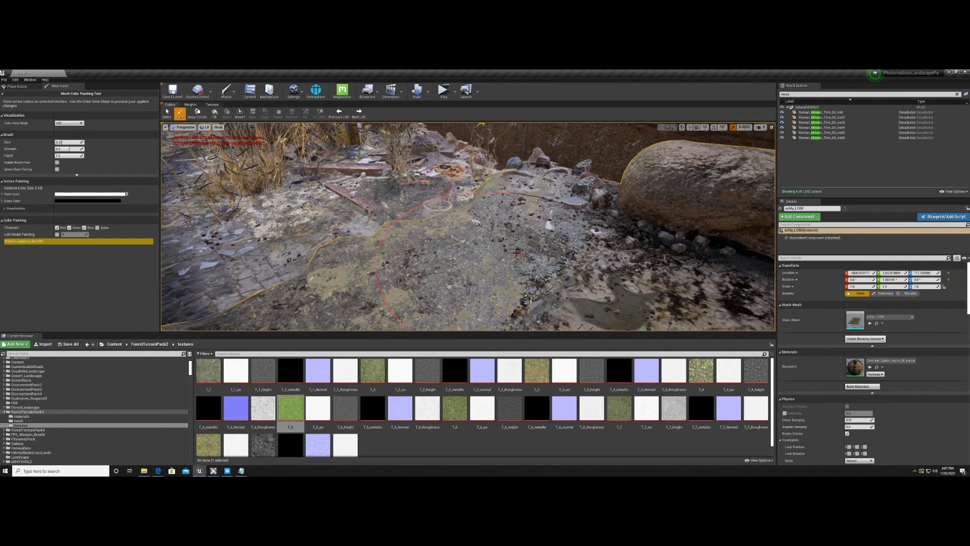
# Step: Reduce the vertex painting brush size and limit painting to the Red channel by disabling Green and Blue
pyautogui.click(81, 142)
pyautogui.write('0.0')
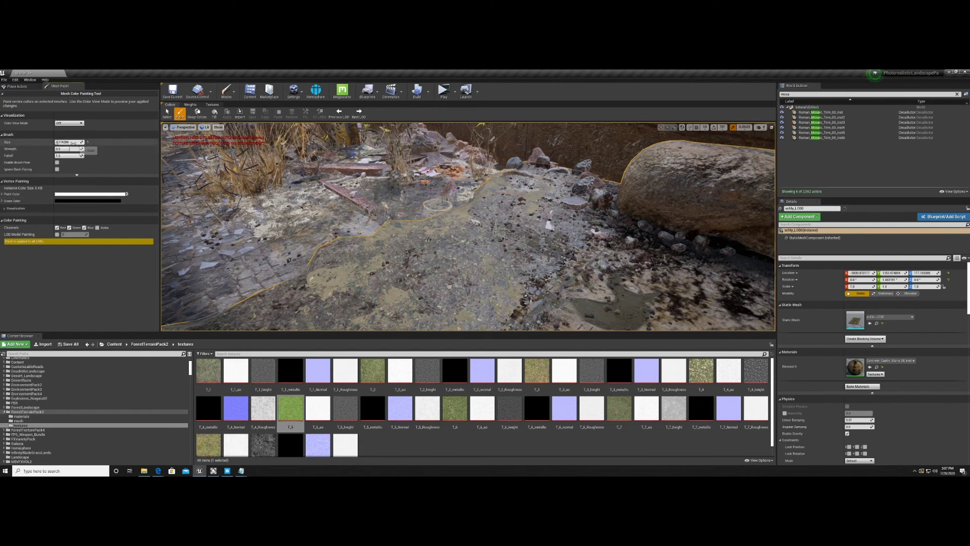
pyautogui.moveTo(78, 142); pyautogui.dragTo(75, 143)
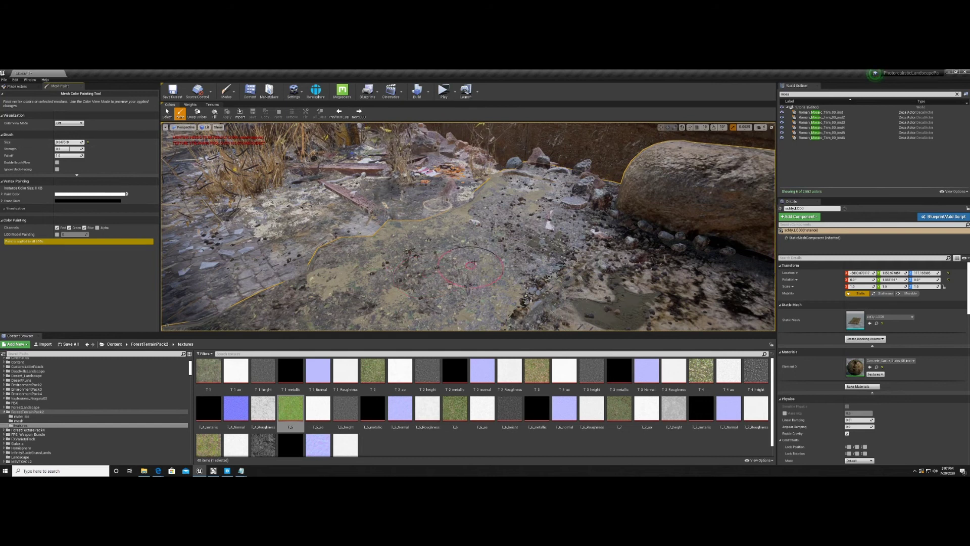
pyautogui.click(70, 227)
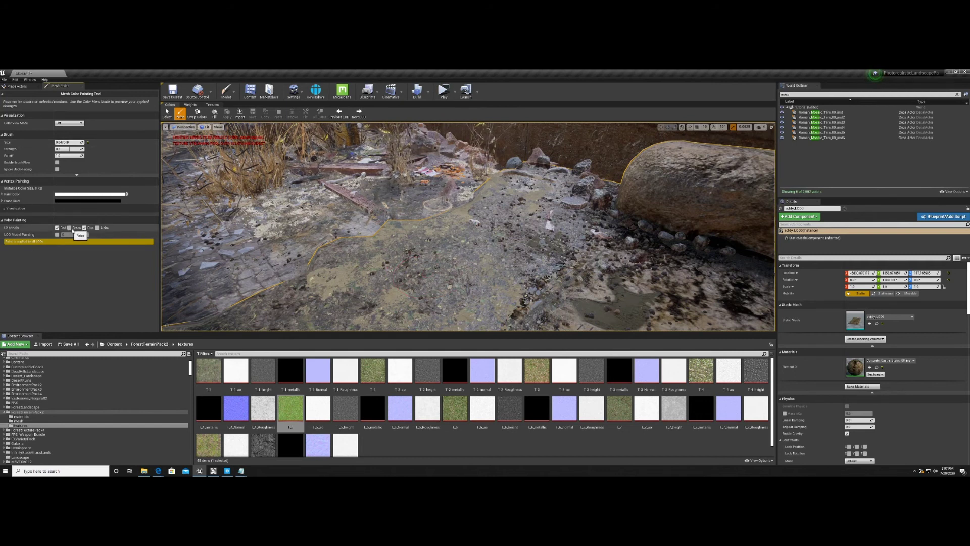
pyautogui.click(84, 228)
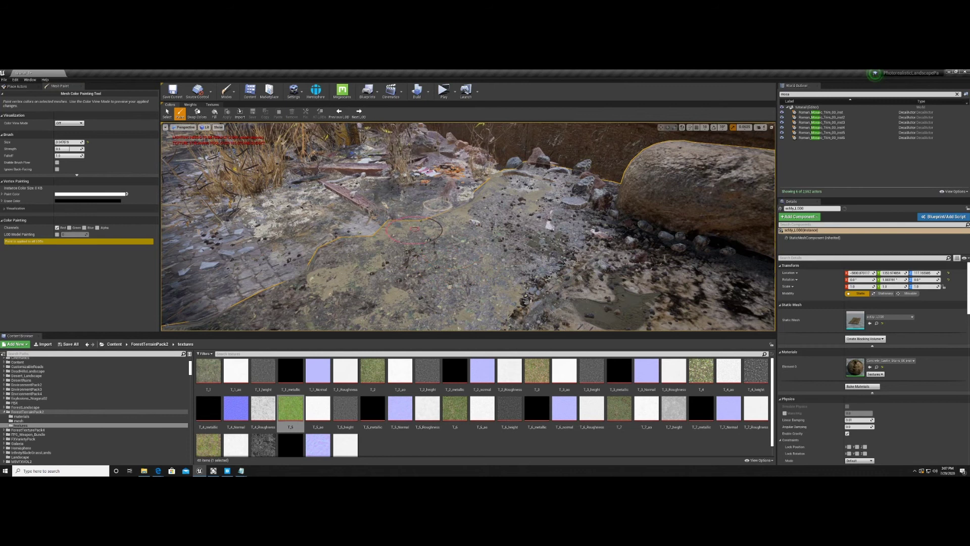
# Step: Paint the grass texture onto the rocky ground mesh in several strokes, extending to the area around the puddle
pyautogui.moveTo(456, 256)
pyautogui.mouseDown()
pyautogui.moveTo(441, 263)
pyautogui.moveTo(454, 260)
pyautogui.mouseUp()
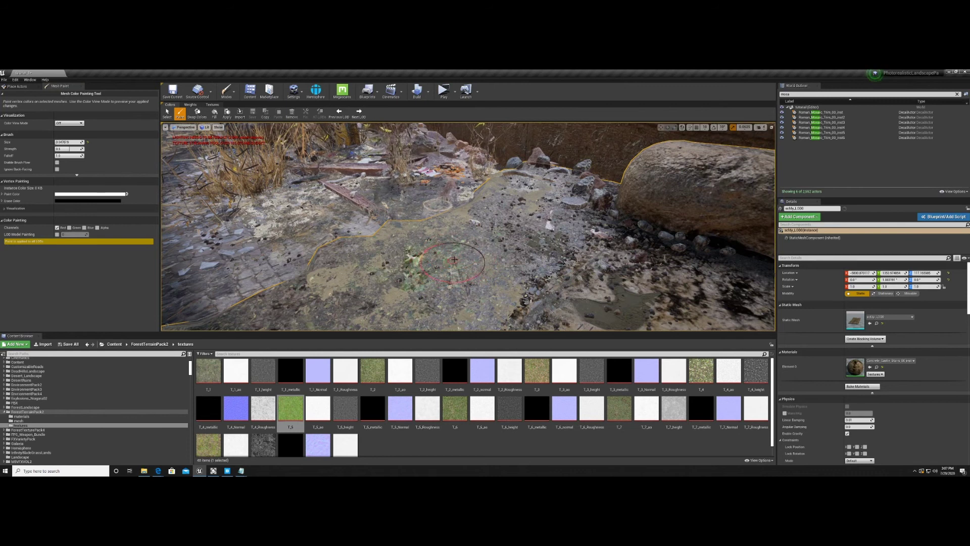
pyautogui.moveTo(380, 299); pyautogui.dragTo(441, 275)
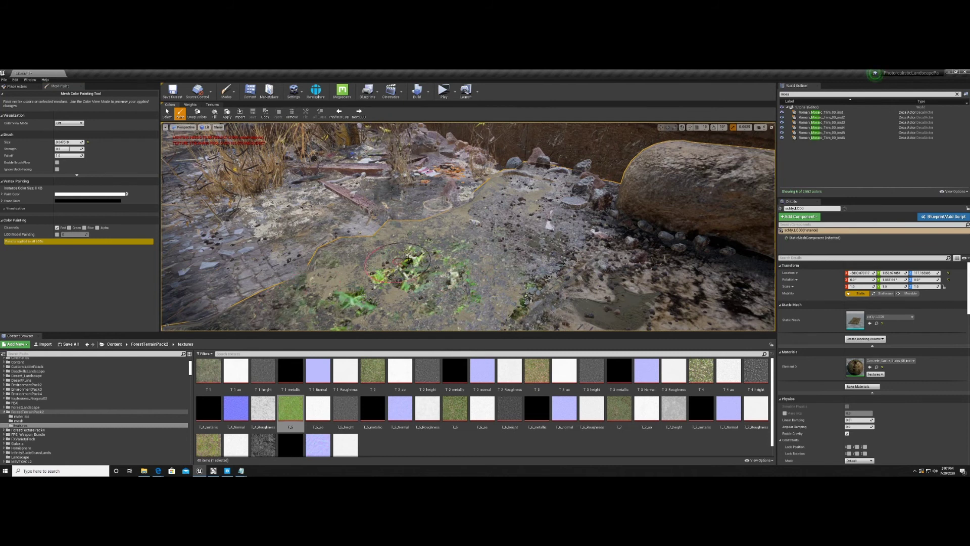
pyautogui.moveTo(481, 232)
pyautogui.mouseDown()
pyautogui.moveTo(566, 278)
pyautogui.moveTo(447, 207)
pyautogui.mouseUp()
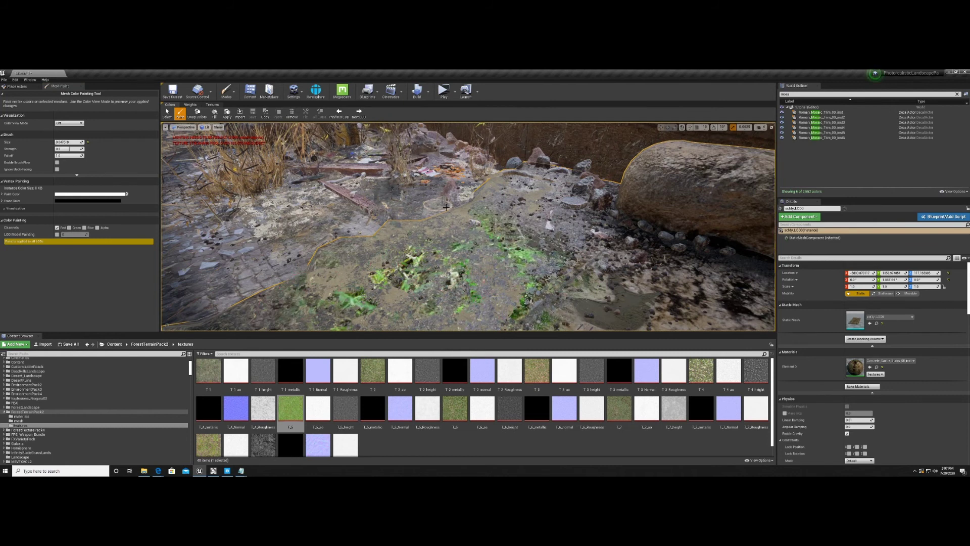
pyautogui.moveTo(586, 261)
pyautogui.mouseDown()
pyautogui.moveTo(613, 239)
pyautogui.moveTo(570, 231)
pyautogui.mouseUp()
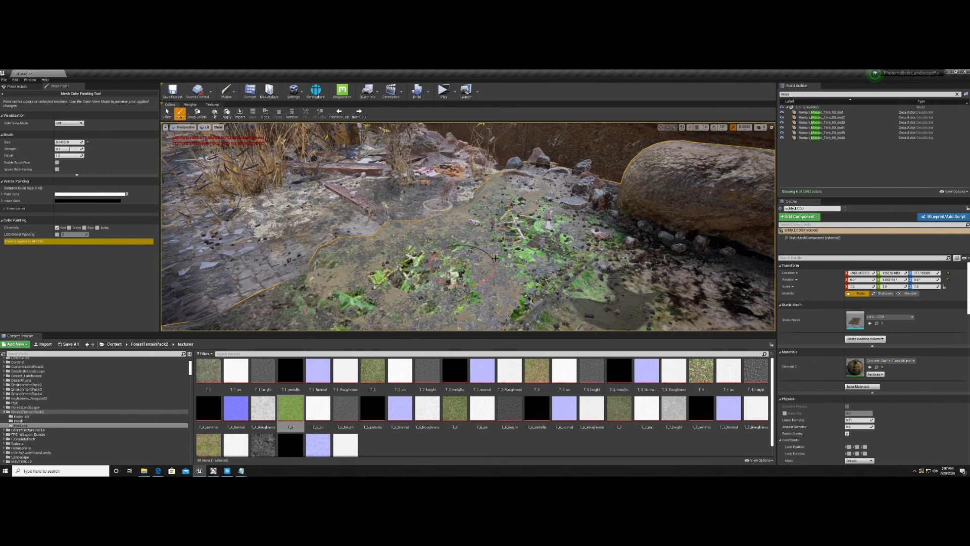
# Step: Erase the painted grass from the rocky ground mesh, including the patches beside the puddle
pyautogui.moveTo(495, 258)
pyautogui.keyDown('shift'); pyautogui.mouseDown()
pyautogui.moveTo(448, 287)
pyautogui.moveTo(442, 272)
pyautogui.moveTo(369, 267)
pyautogui.moveTo(504, 304)
pyautogui.moveTo(545, 217)
pyautogui.mouseUp(); pyautogui.keyUp('shift')
pyautogui.keyDown('shift'); pyautogui.moveTo(493, 268); pyautogui.dragTo(577, 213); pyautogui.keyUp('shift')
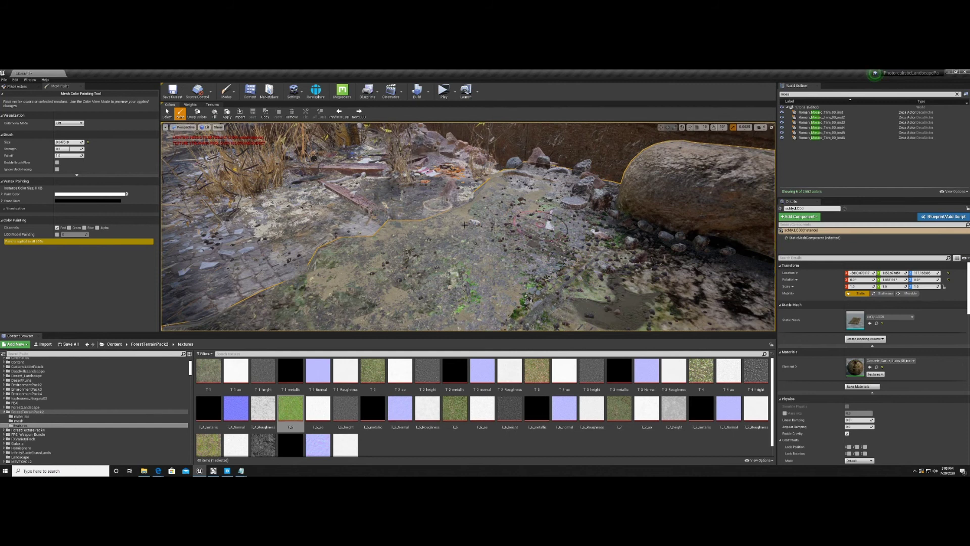
pyautogui.moveTo(532, 304)
pyautogui.keyDown('shift'); pyautogui.mouseDown()
pyautogui.moveTo(506, 288)
pyautogui.moveTo(529, 265)
pyautogui.mouseUp(); pyautogui.keyUp('shift')
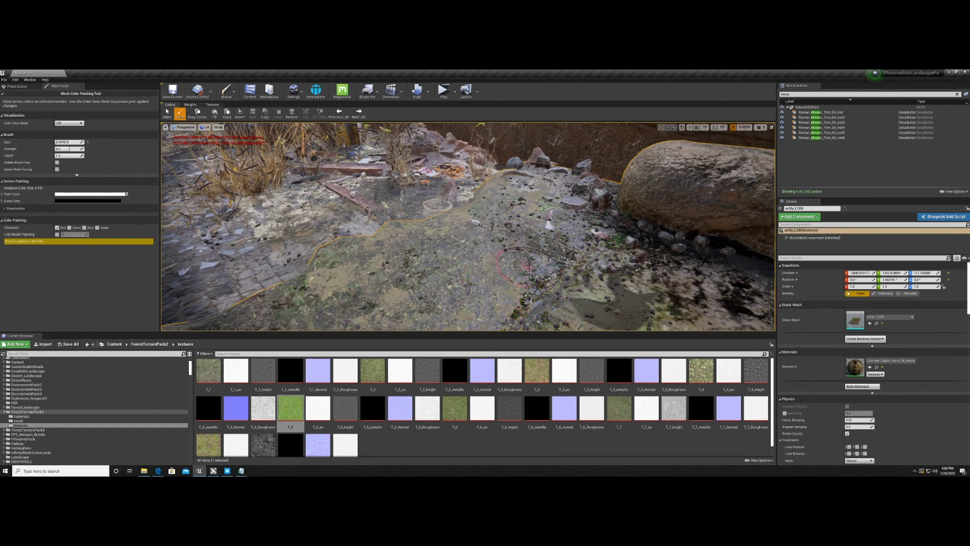
pyautogui.keyDown('shift'); pyautogui.moveTo(315, 291); pyautogui.dragTo(509, 239); pyautogui.keyUp('shift')
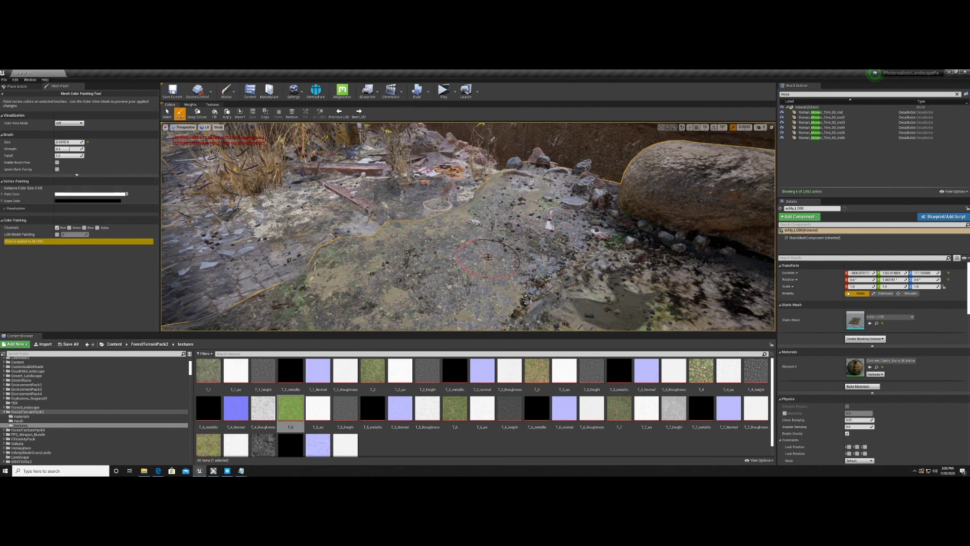
# Step: Try painting and erasing grass on the ground again, paint across the ground and large boulder, and undo that last painting
pyautogui.moveTo(374, 294)
pyautogui.mouseDown()
pyautogui.moveTo(467, 254)
pyautogui.moveTo(437, 250)
pyautogui.mouseUp()
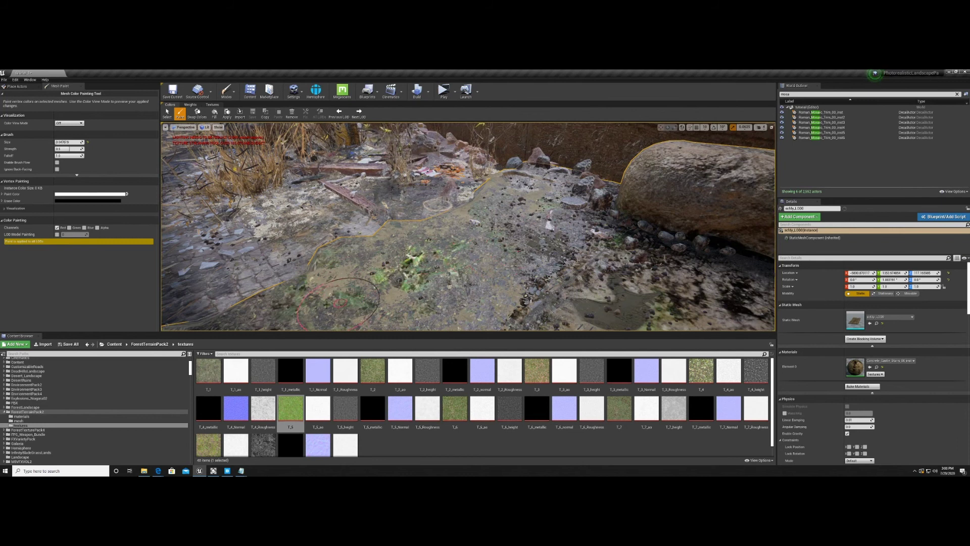
pyautogui.moveTo(336, 304)
pyautogui.keyDown('shift'); pyautogui.mouseDown()
pyautogui.moveTo(468, 247)
pyautogui.moveTo(395, 273)
pyautogui.moveTo(453, 250)
pyautogui.mouseUp(); pyautogui.keyUp('shift')
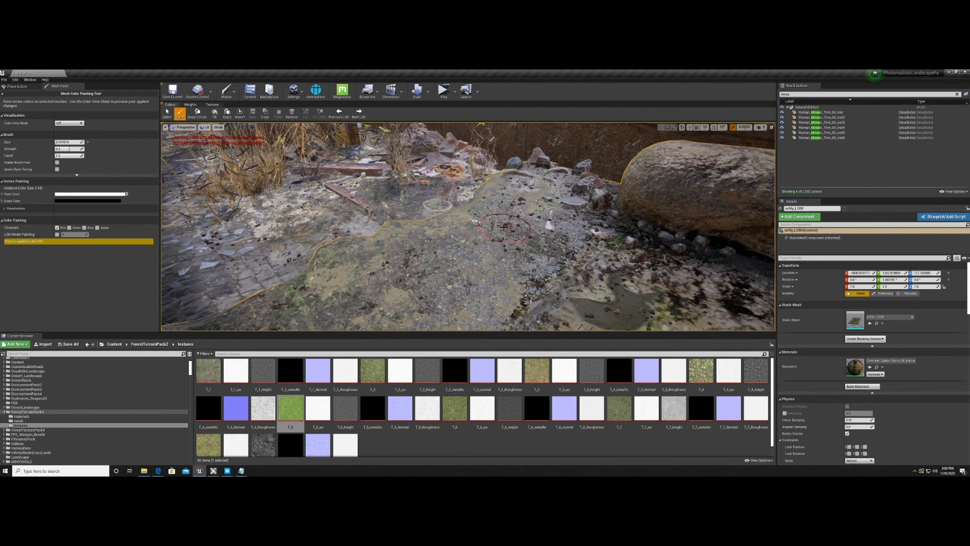
pyautogui.moveTo(380, 292)
pyautogui.mouseDown()
pyautogui.moveTo(445, 262)
pyautogui.moveTo(596, 237)
pyautogui.moveTo(708, 174)
pyautogui.moveTo(690, 210)
pyautogui.moveTo(672, 169)
pyautogui.moveTo(644, 196)
pyautogui.mouseUp()
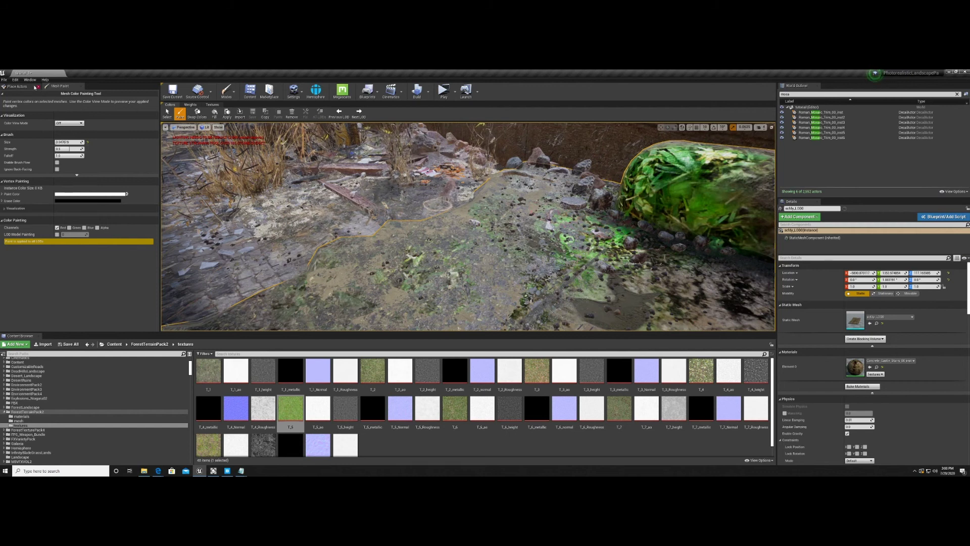
pyautogui.click(15, 80)
pyautogui.click(21, 90)
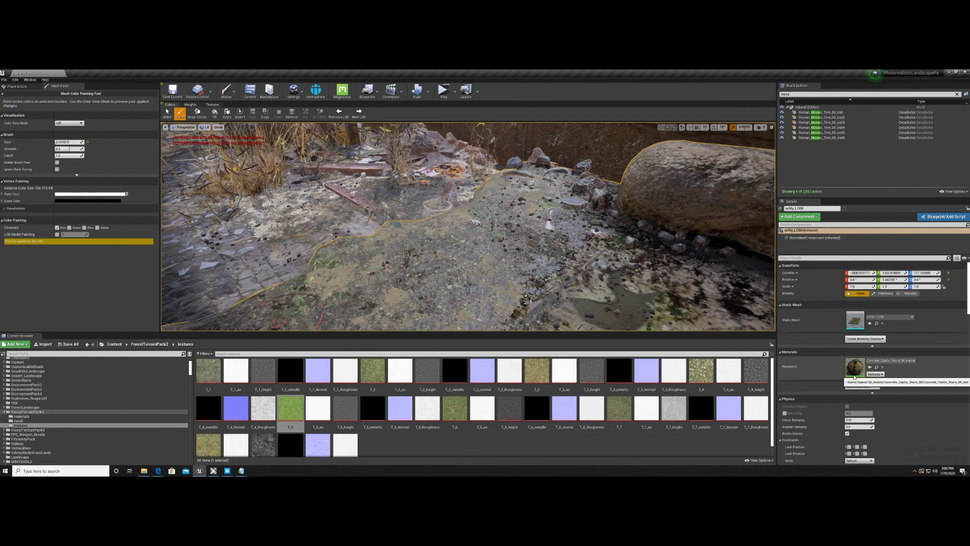
# Step: Open the ground mesh's material instance and its parent material at the albedo Lerp chain, and shrink the material editor window
pyautogui.doubleClick(862, 369)
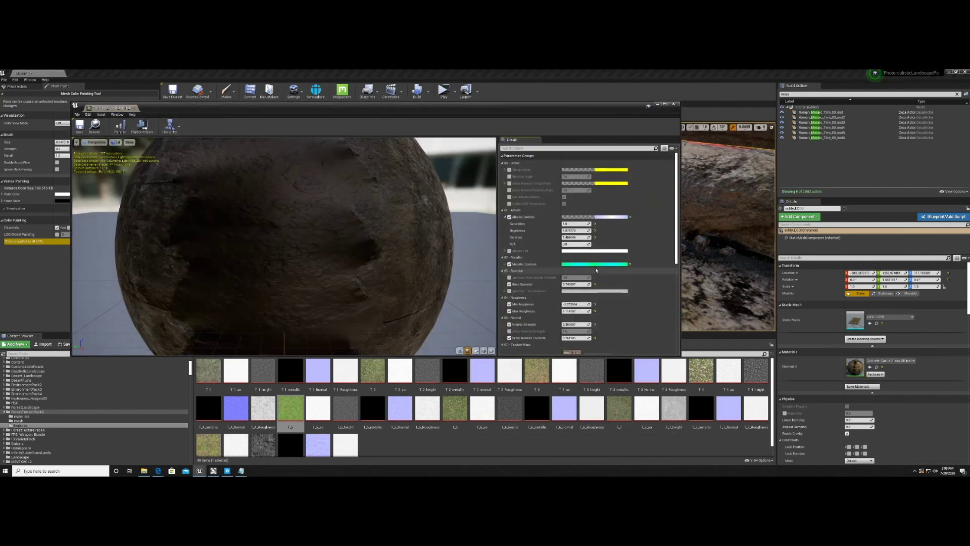
pyautogui.scroll(-10, 595, 268)
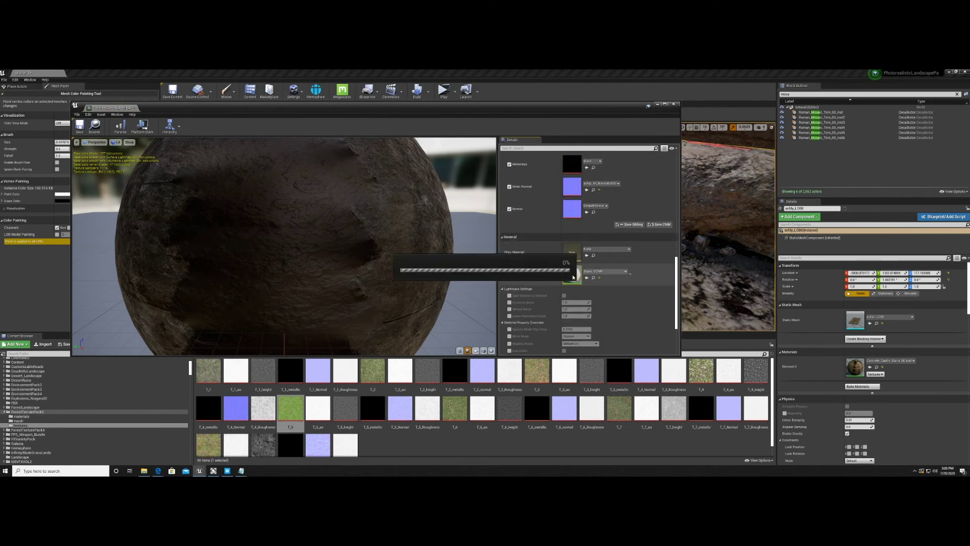
pyautogui.doubleClick(573, 275)
pyautogui.moveTo(253, 253); pyautogui.dragTo(467, 223, button='right')
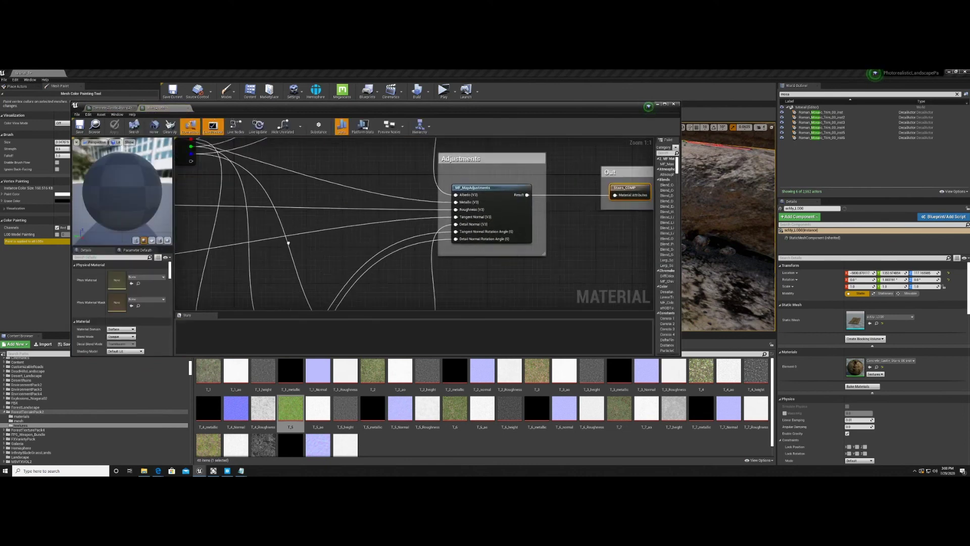
pyautogui.moveTo(288, 243); pyautogui.dragTo(493, 252, button='right')
pyautogui.moveTo(197, 165); pyautogui.dragTo(309, 245, button='right')
pyautogui.moveTo(450, 166); pyautogui.dragTo(397, 205, button='right')
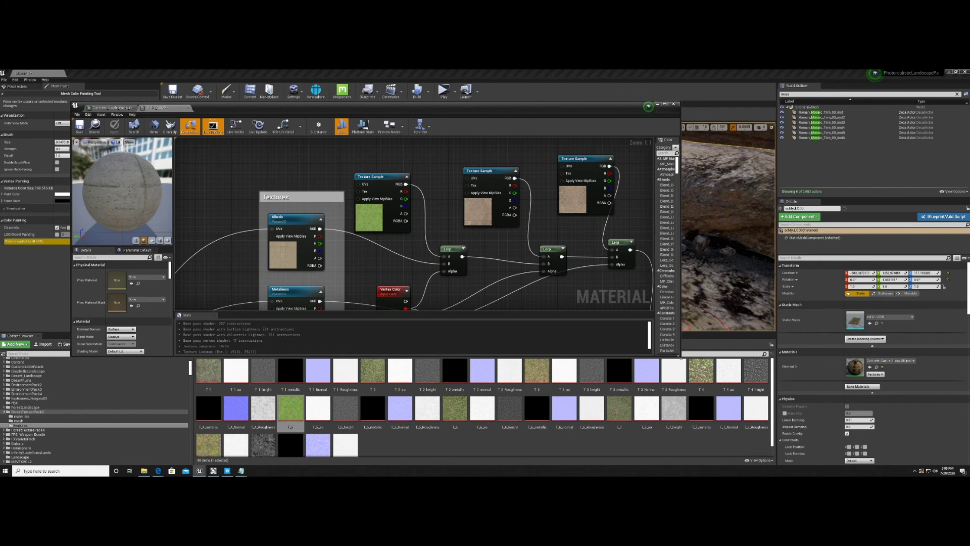
pyautogui.moveTo(680, 357); pyautogui.dragTo(606, 300)
# Step: Search the whole Content folder for "rock" and browse the results for a suitable rock texture
pyautogui.click(274, 354)
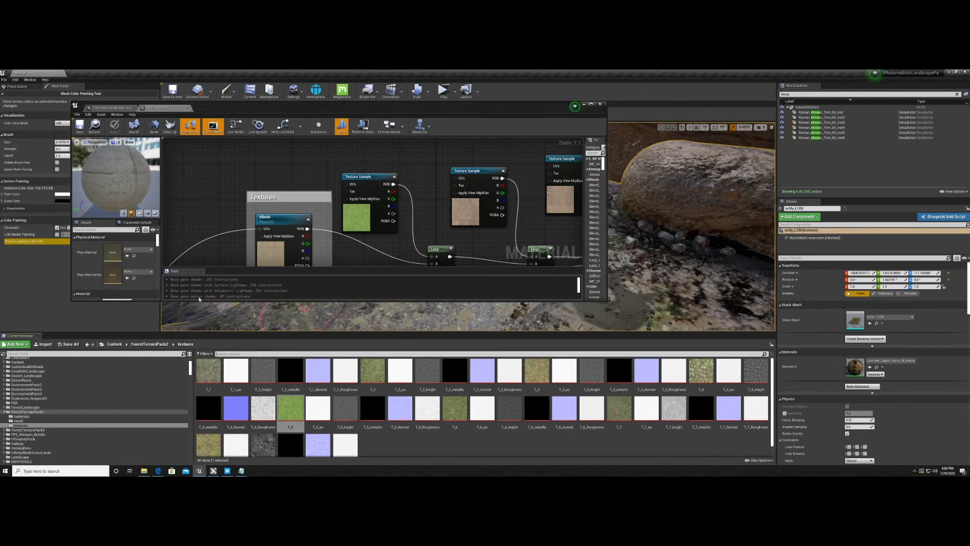
pyautogui.write('rock')
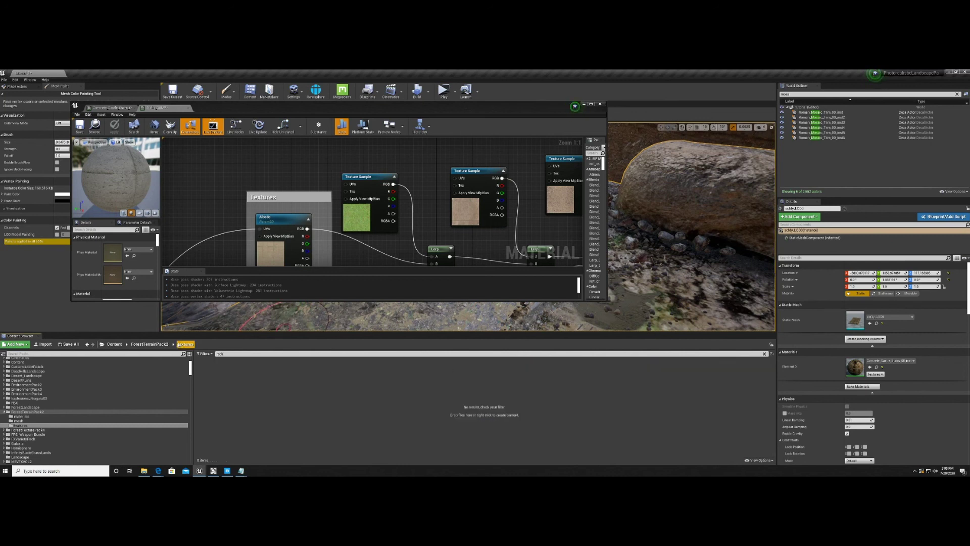
pyautogui.click(114, 345)
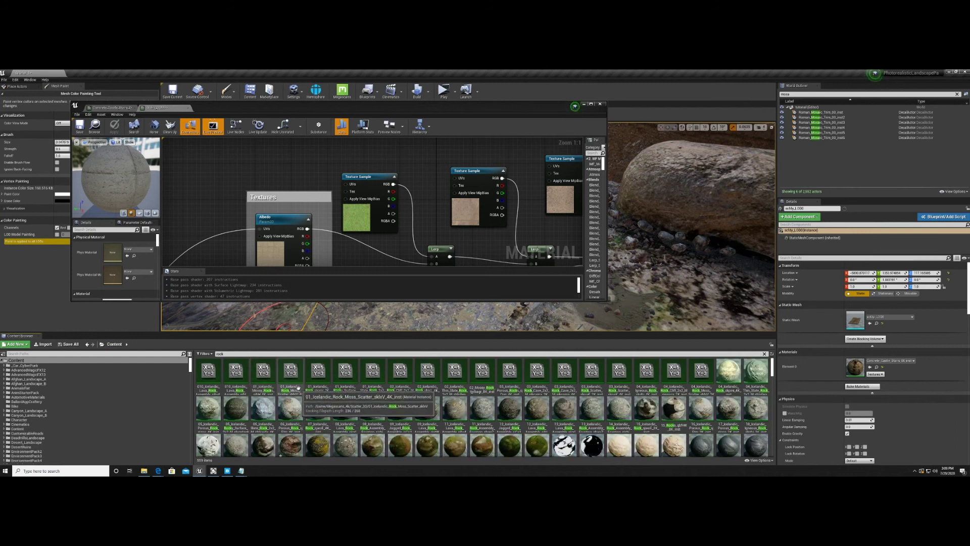
pyautogui.scroll(-10, 298, 388)
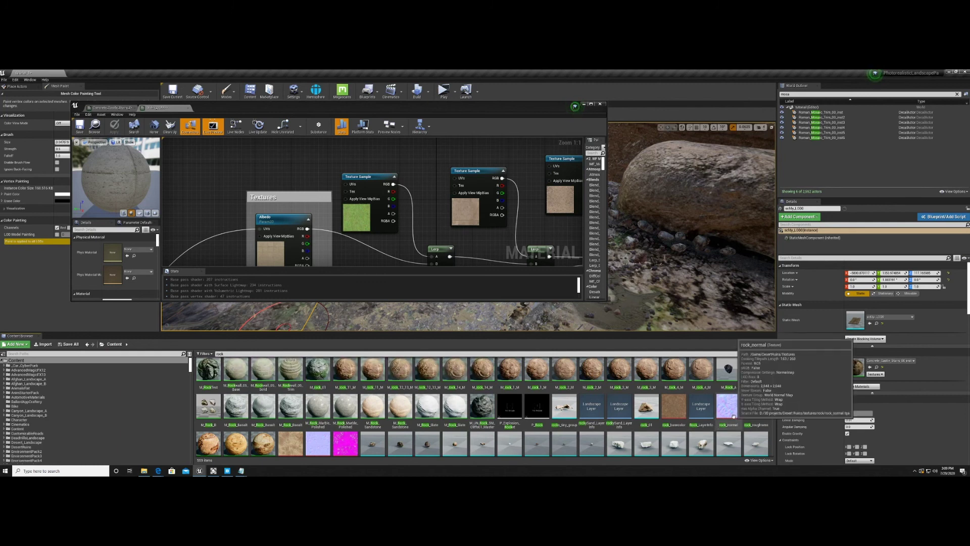
pyautogui.scroll(-2, 359, 420)
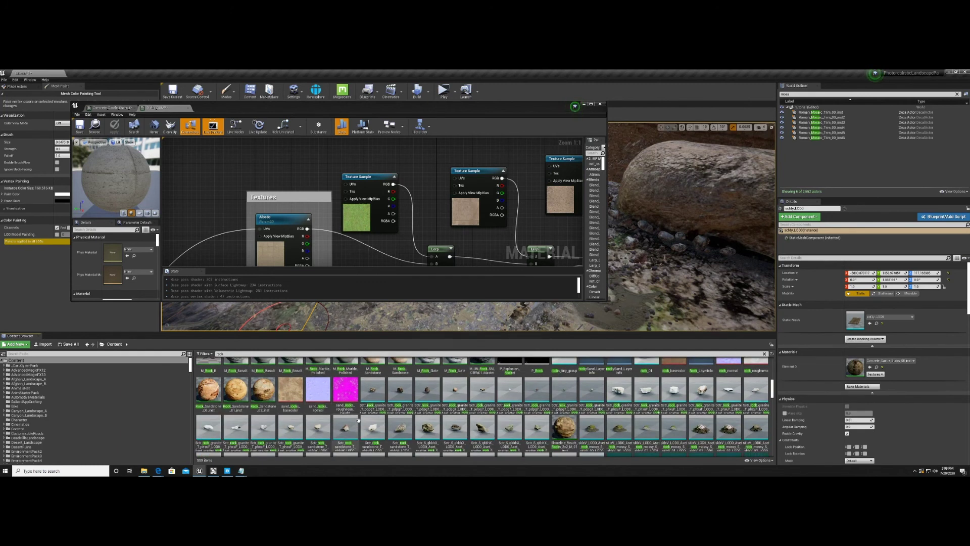
pyautogui.scroll(2, 358, 420)
pyautogui.scroll(-4, 425, 408)
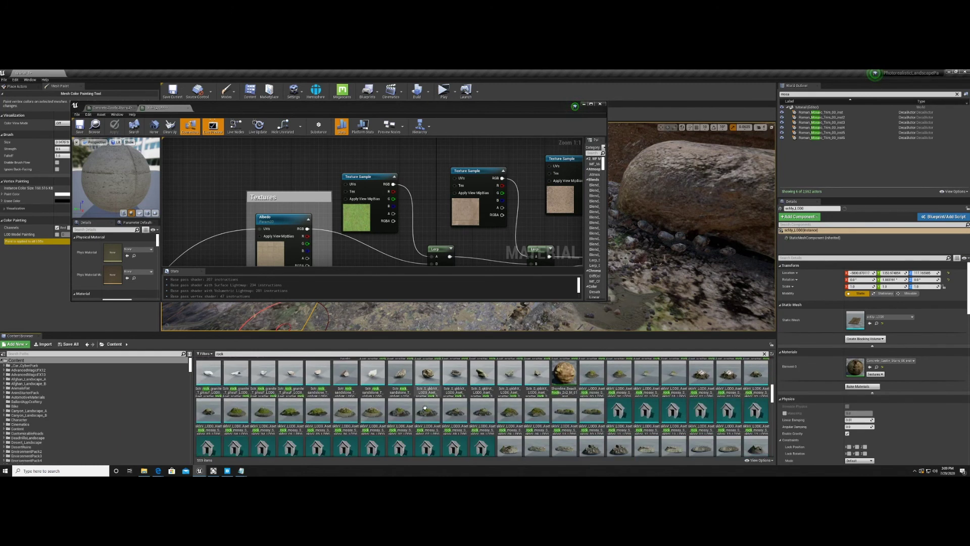
pyautogui.scroll(-3, 425, 409)
pyautogui.scroll(-2, 424, 408)
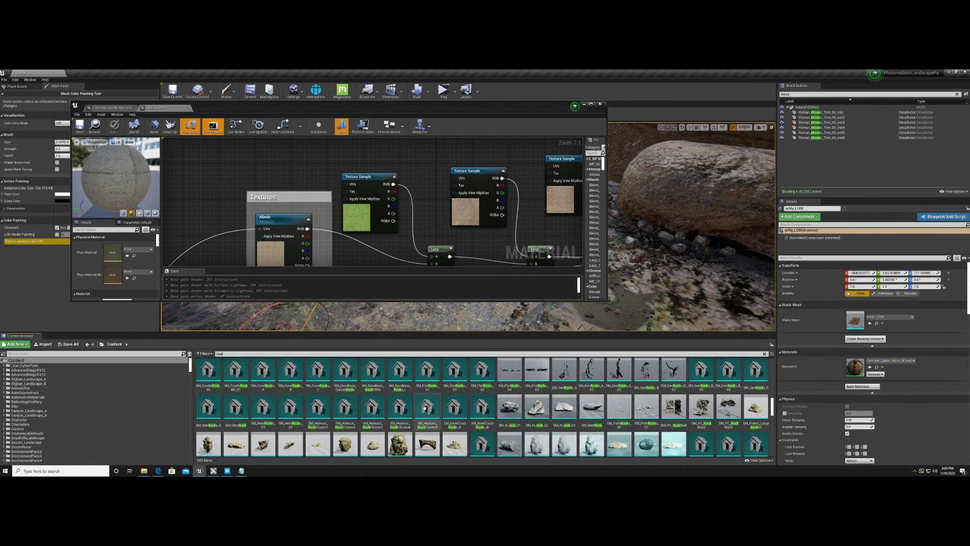
pyautogui.scroll(-5, 424, 409)
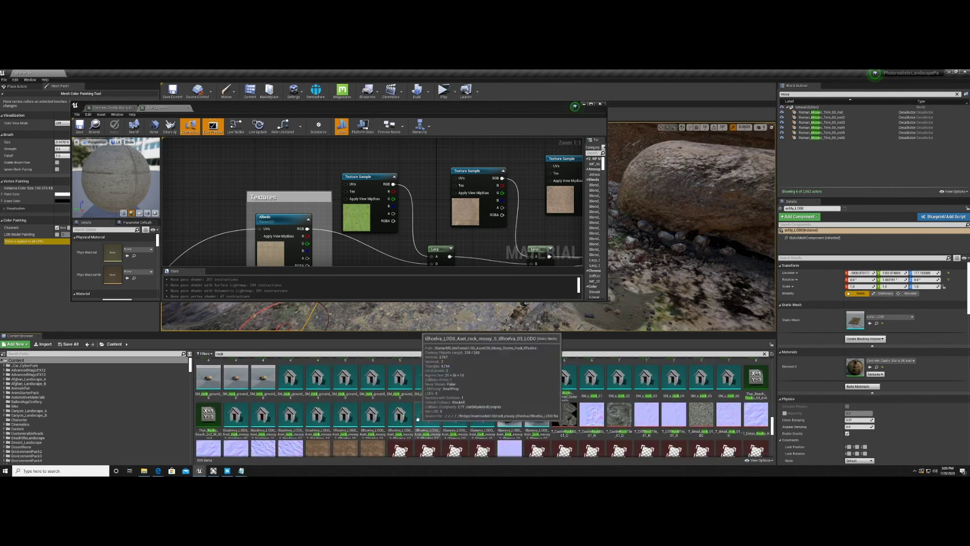
pyautogui.scroll(-1, 418, 418)
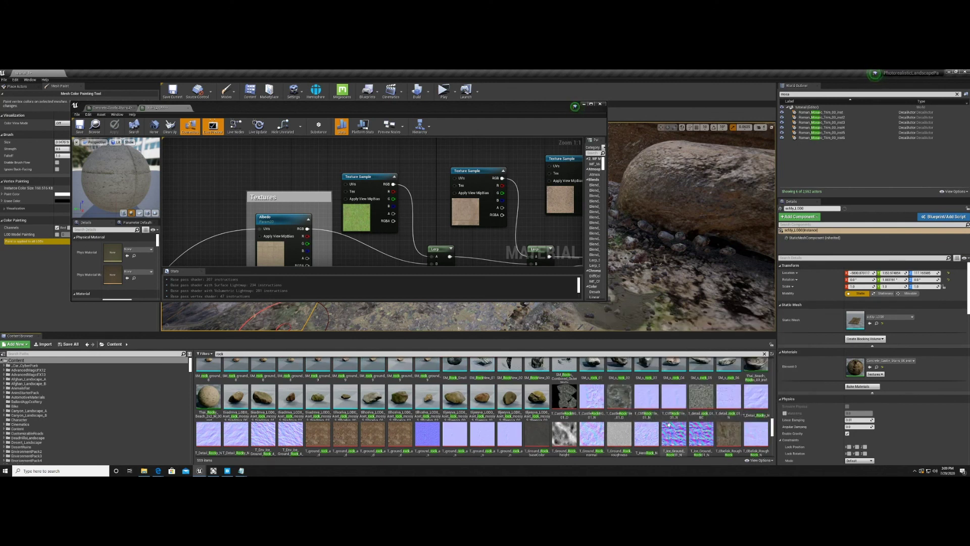
# Step: Replace the grass albedo texture sample with a grey rock texture and connect it to the first albedo Lerp's A input
pyautogui.moveTo(619, 400); pyautogui.dragTo(377, 161)
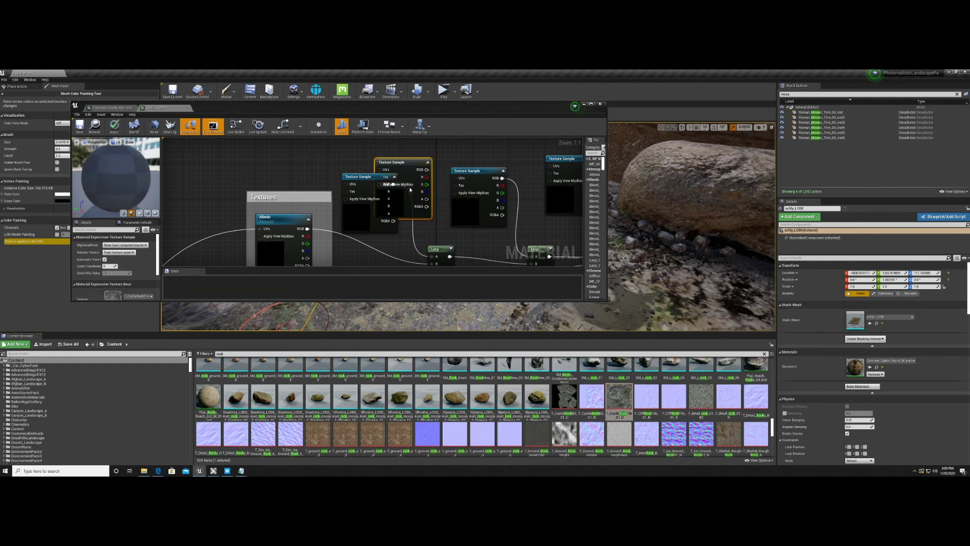
pyautogui.click(361, 176)
pyautogui.press('Delete')
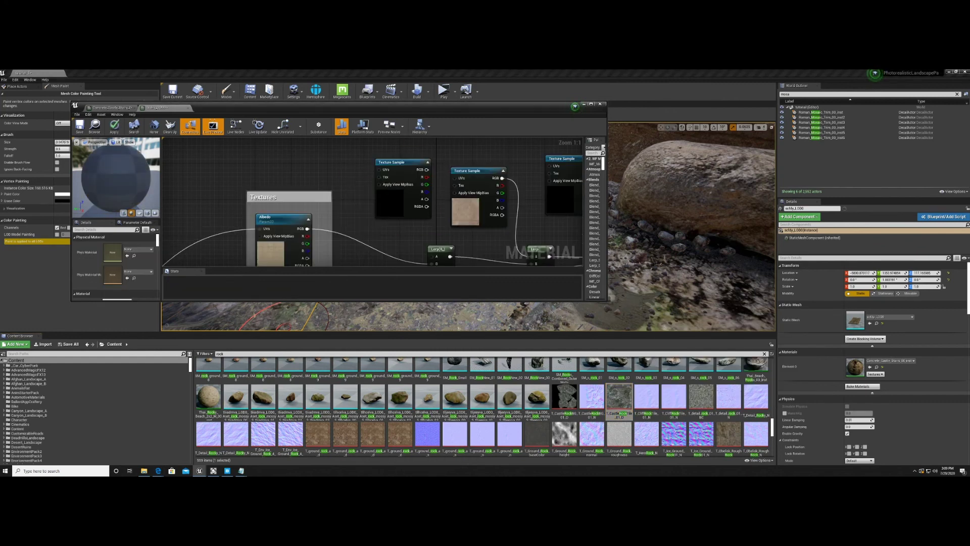
pyautogui.moveTo(408, 162); pyautogui.dragTo(389, 163)
pyautogui.moveTo(437, 254); pyautogui.dragTo(438, 222, button='right')
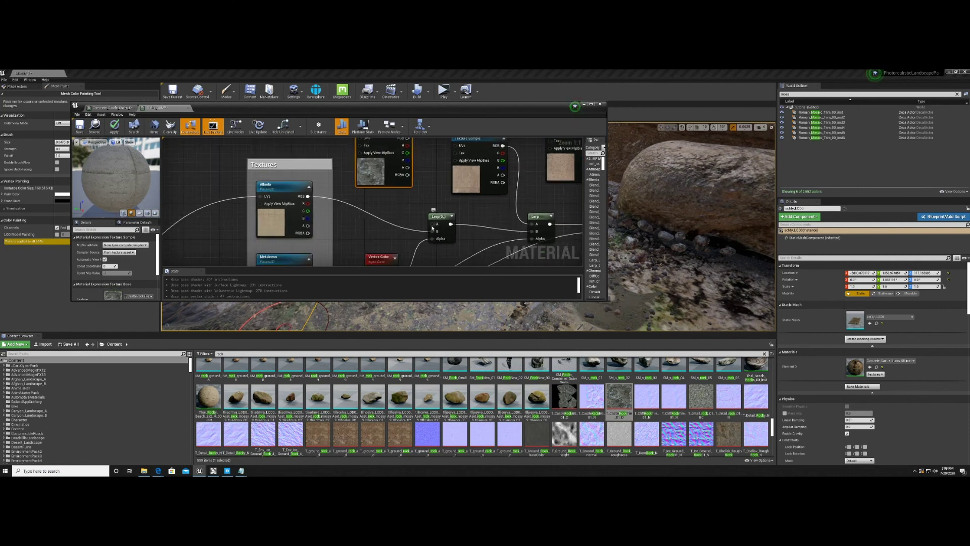
pyautogui.moveTo(432, 225); pyautogui.dragTo(408, 196)
# Step: Replace the normal texture sample beside Detail Normal with a rock normal map and connect it to that Lerp's B input
pyautogui.moveTo(432, 222); pyautogui.dragTo(437, 169, button='right')
pyautogui.moveTo(484, 208); pyautogui.dragTo(491, 154, button='right')
pyautogui.moveTo(451, 246); pyautogui.dragTo(474, 155, button='right')
pyautogui.moveTo(464, 222); pyautogui.dragTo(488, 180, button='right')
pyautogui.click(439, 180)
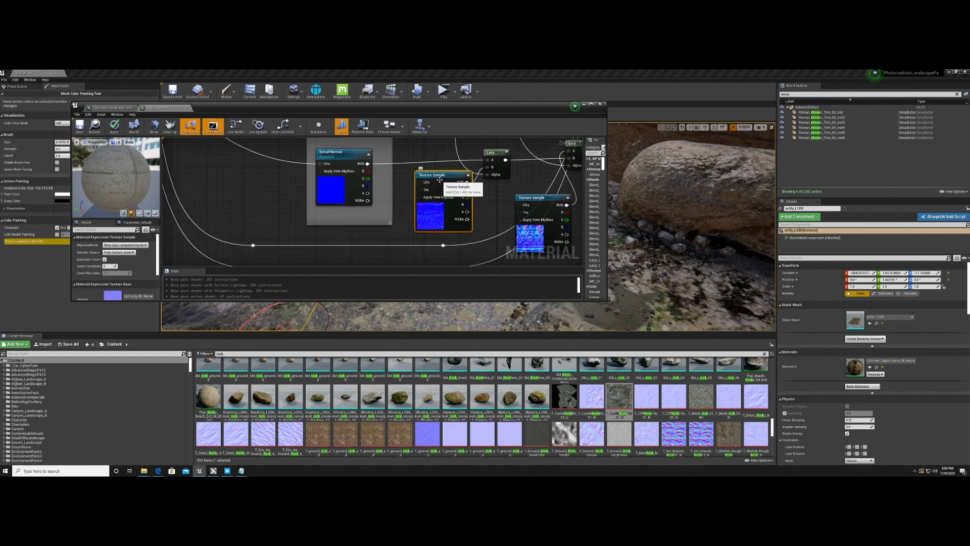
pyautogui.press('Delete')
pyautogui.moveTo(591, 397); pyautogui.dragTo(430, 184)
pyautogui.moveTo(488, 167); pyautogui.dragTo(459, 192)
# Step: Apply the rock texture changes to the parent material
pyautogui.moveTo(494, 199); pyautogui.dragTo(474, 179, button='right')
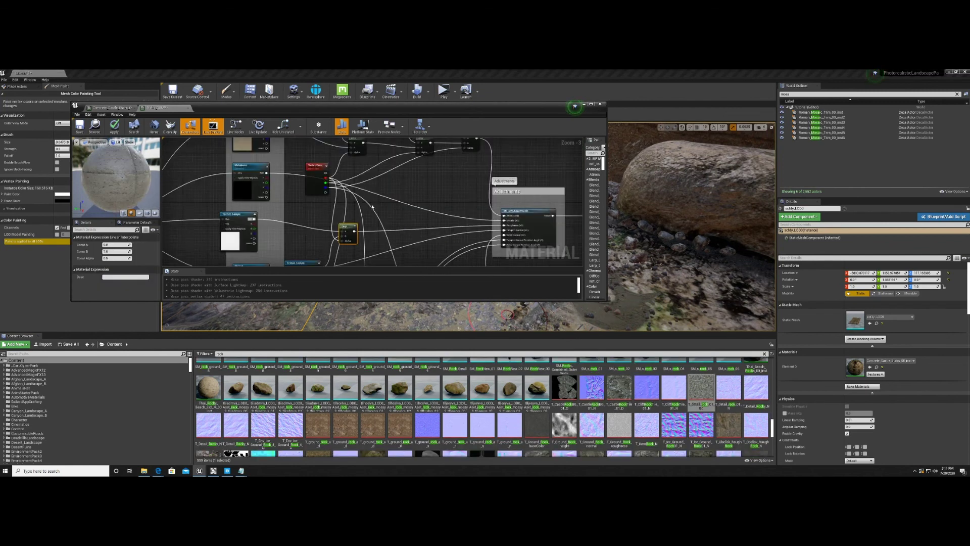
pyautogui.moveTo(394, 222); pyautogui.dragTo(412, 201, button='right')
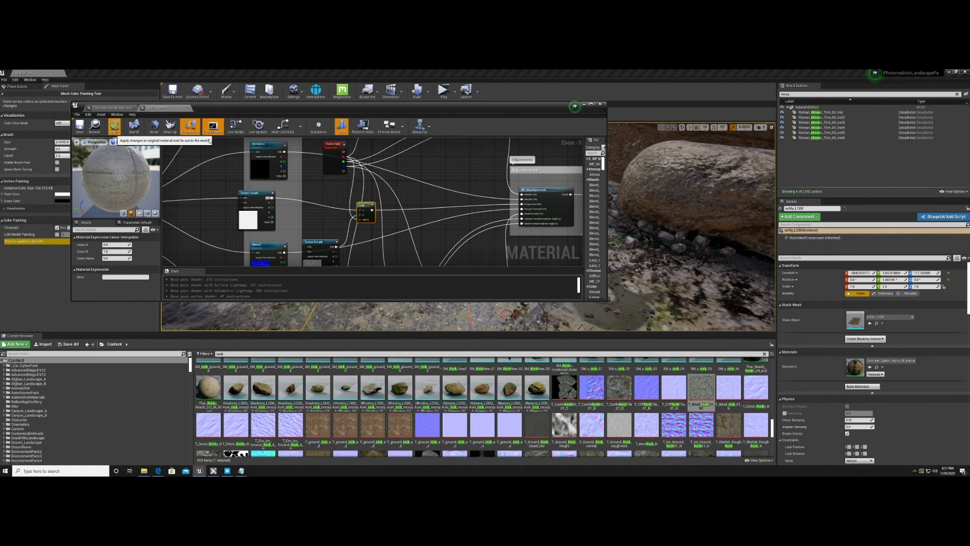
pyautogui.click(115, 126)
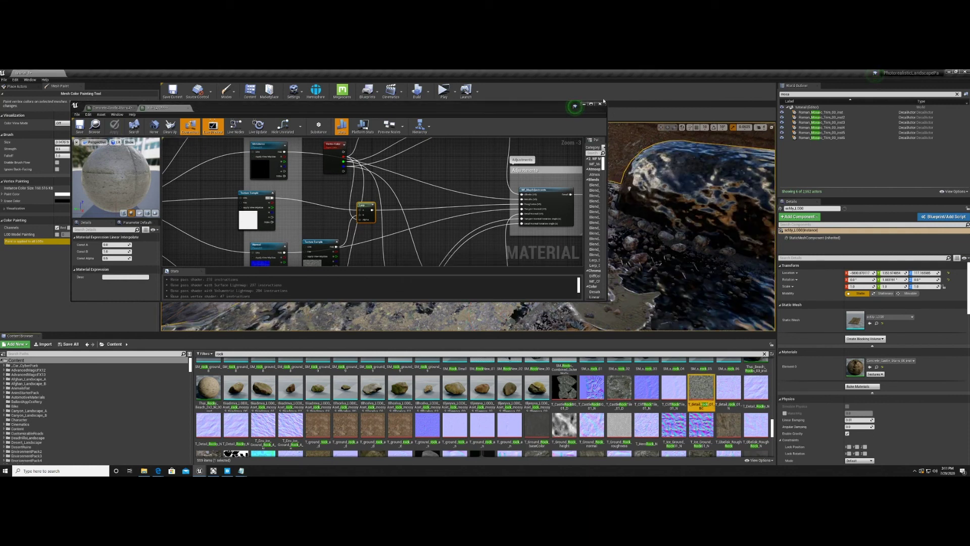
# Step: Rewire the Lerp beside the white texture sample, connecting its inputs to that white sample and to the rock texture sample
pyautogui.moveTo(532, 102); pyautogui.dragTo(708, 127)
pyautogui.moveTo(632, 214); pyautogui.dragTo(593, 157, button='right')
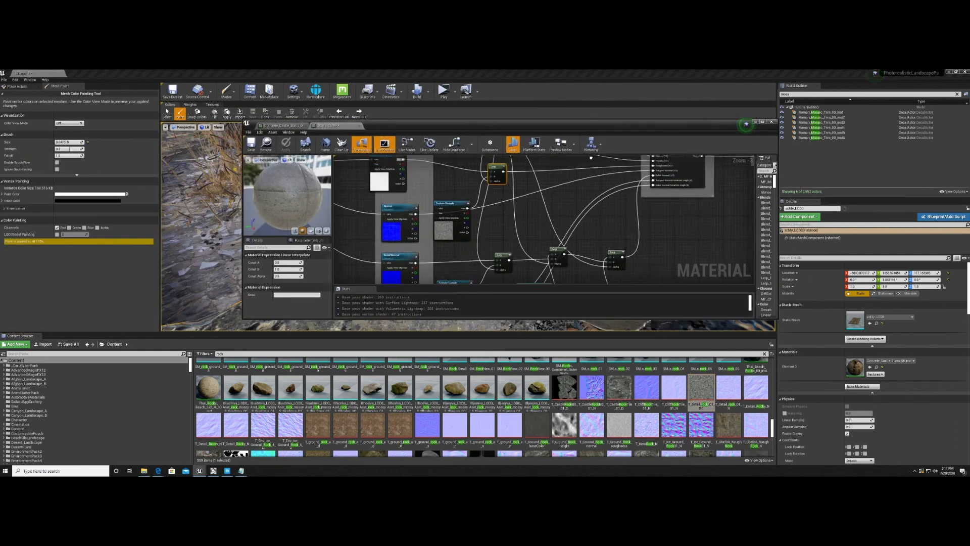
pyautogui.moveTo(498, 168); pyautogui.dragTo(495, 156)
pyautogui.moveTo(502, 189); pyautogui.dragTo(516, 230, button='right')
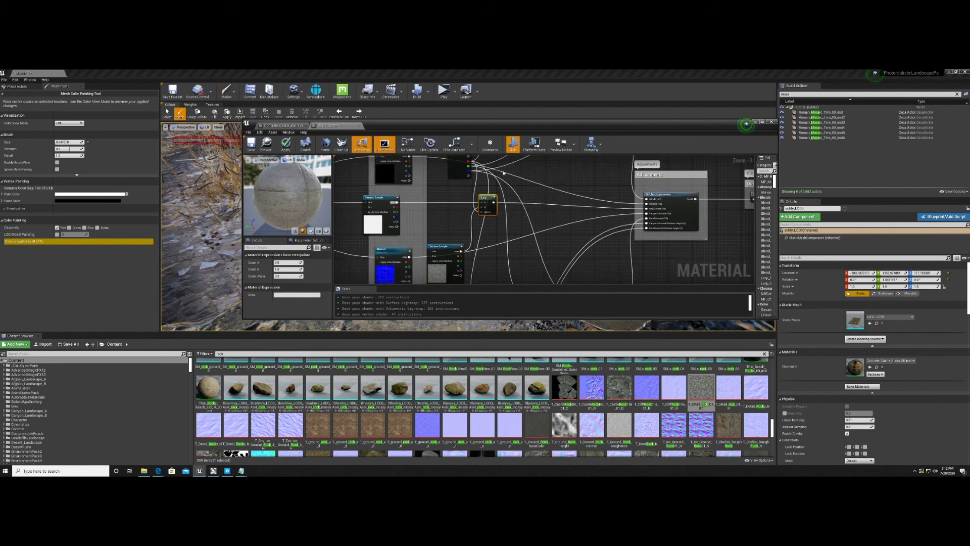
pyautogui.moveTo(481, 207); pyautogui.dragTo(397, 203)
pyautogui.moveTo(482, 202); pyautogui.dragTo(466, 260)
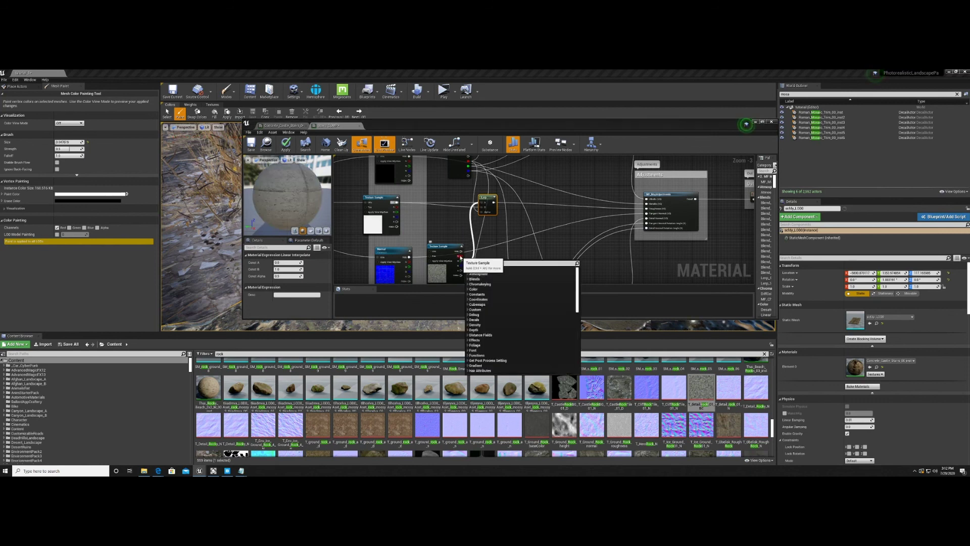
pyautogui.moveTo(482, 203); pyautogui.dragTo(461, 252)
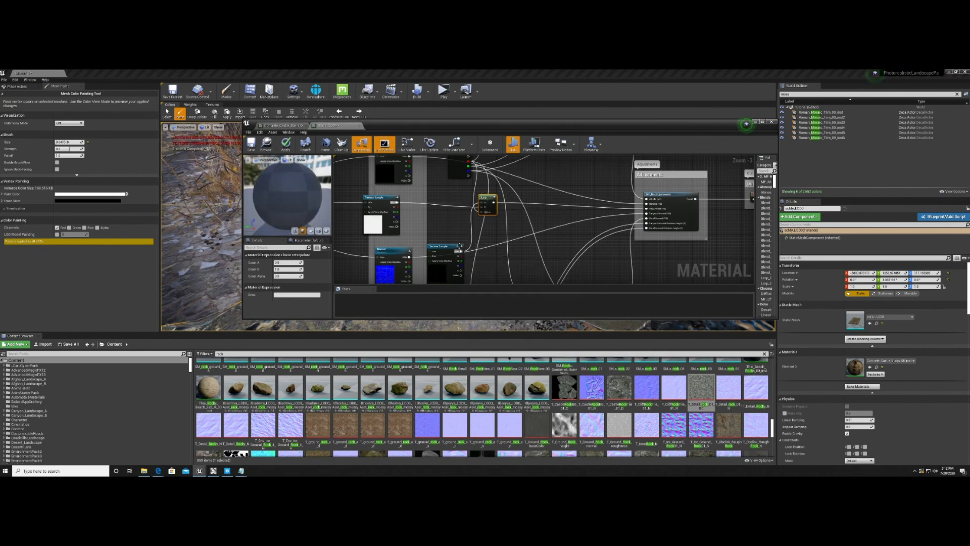
# Step: Apply the rewired Lerp to the parent material and close the material editor
pyautogui.moveTo(609, 124); pyautogui.dragTo(398, 109)
pyautogui.click(80, 134)
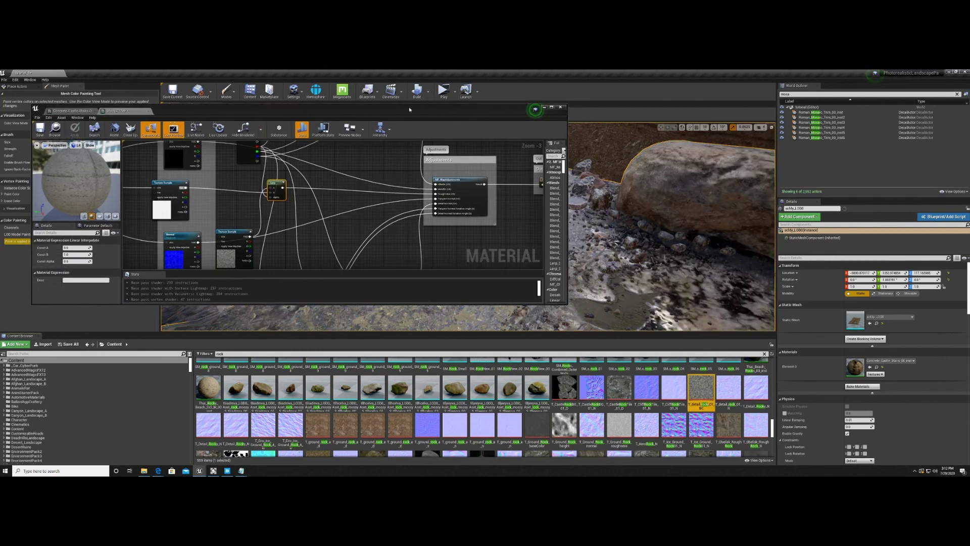
pyautogui.click(564, 108)
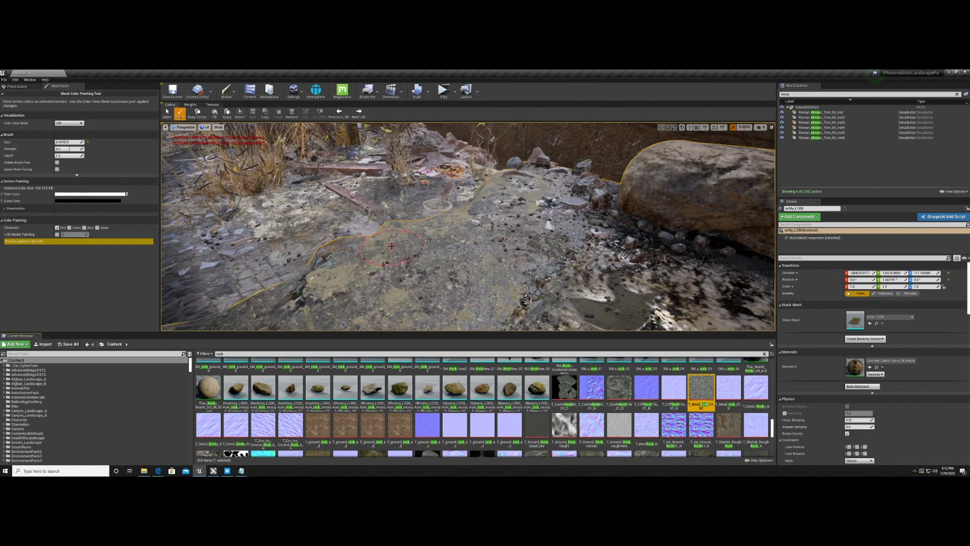
# Step: Paint vertex color patches over the stone slab, around its crack and along its edge near the boulder to blend in the rock texture
pyautogui.moveTo(392, 246)
pyautogui.mouseDown()
pyautogui.moveTo(447, 268)
pyautogui.moveTo(488, 237)
pyautogui.mouseUp()
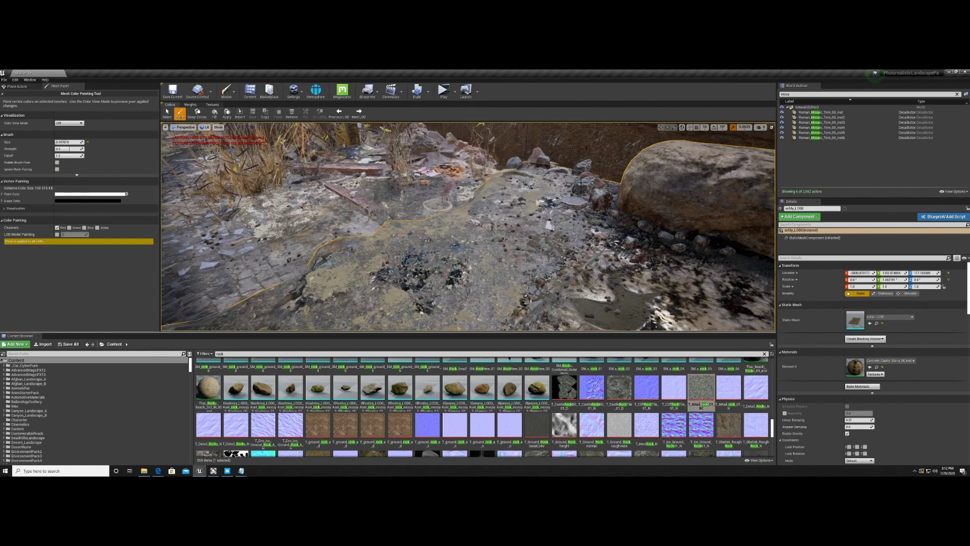
pyautogui.moveTo(517, 167); pyautogui.dragTo(538, 243, button='right')
pyautogui.moveTo(495, 187); pyautogui.dragTo(523, 215)
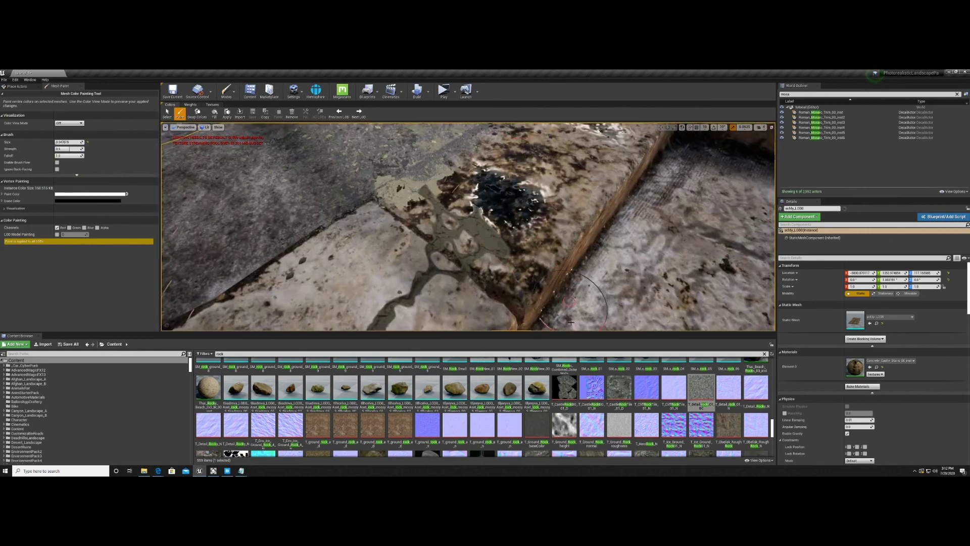
pyautogui.moveTo(562, 316); pyautogui.dragTo(562, 273, button='right')
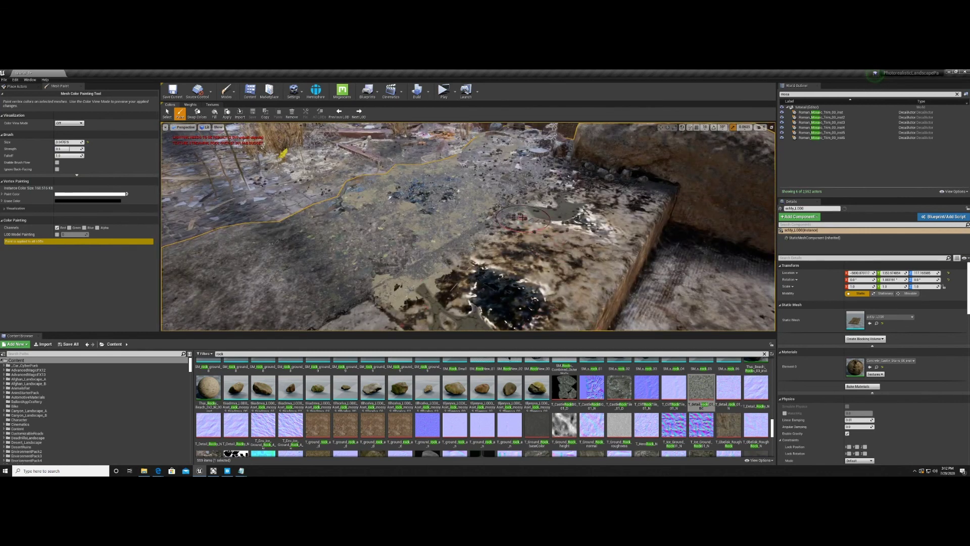
pyautogui.moveTo(522, 221)
pyautogui.mouseDown()
pyautogui.moveTo(518, 231)
pyautogui.moveTo(575, 294)
pyautogui.mouseUp()
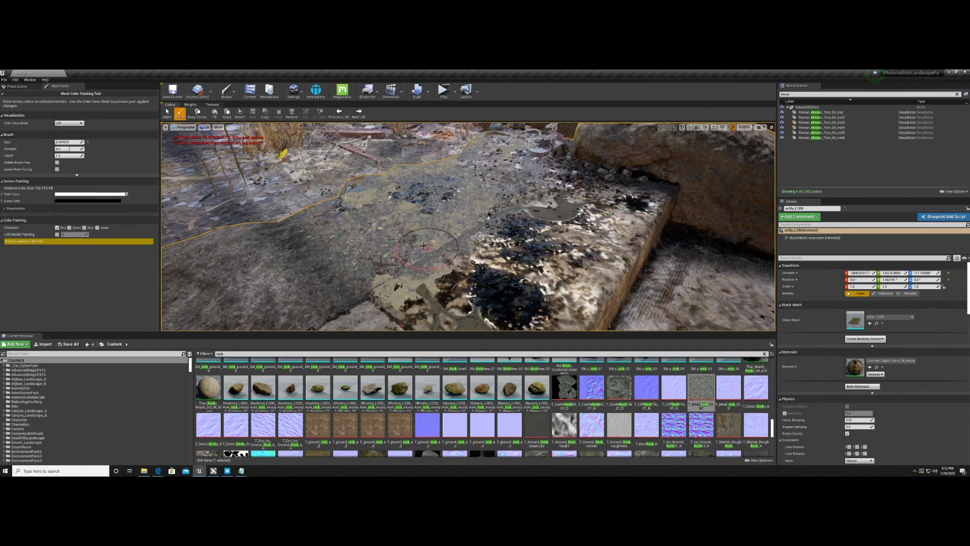
pyautogui.moveTo(520, 287)
pyautogui.mouseDown(button='right')
pyautogui.moveTo(525, 248)
pyautogui.moveTo(523, 265)
pyautogui.mouseUp(button='right')
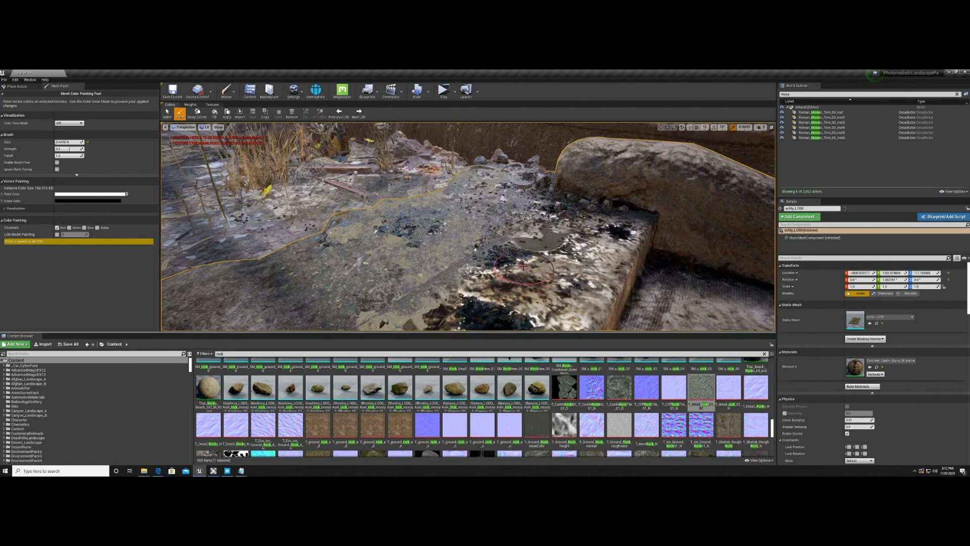
pyautogui.moveTo(524, 267); pyautogui.dragTo(536, 264)
pyautogui.moveTo(485, 304); pyautogui.dragTo(517, 308)
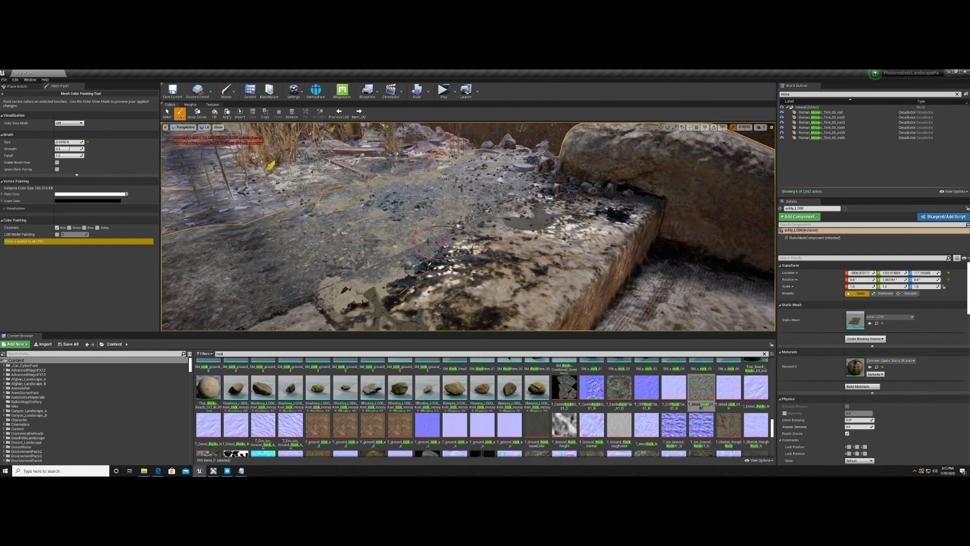
pyautogui.moveTo(580, 275)
pyautogui.mouseDown()
pyautogui.moveTo(556, 282)
pyautogui.moveTo(601, 281)
pyautogui.mouseUp()
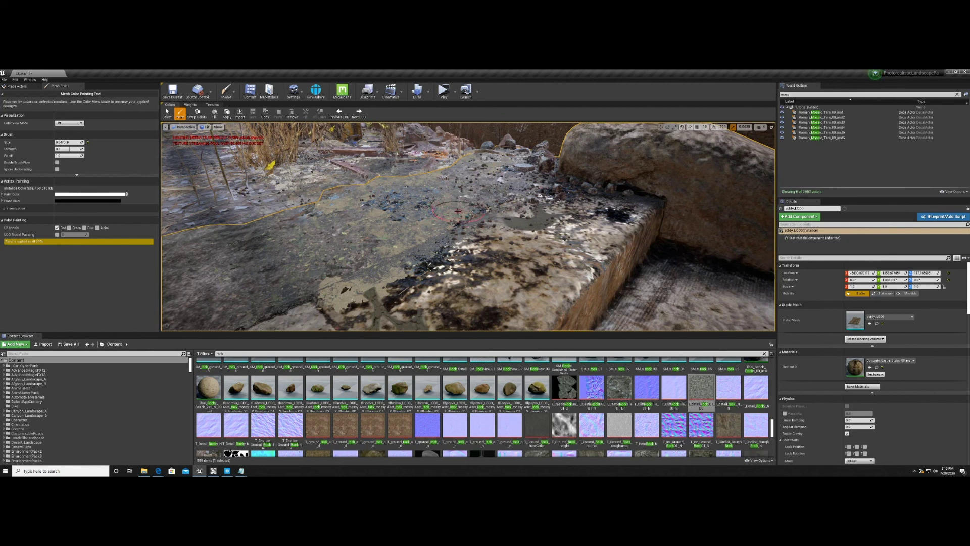
pyautogui.moveTo(531, 223); pyautogui.dragTo(576, 246)
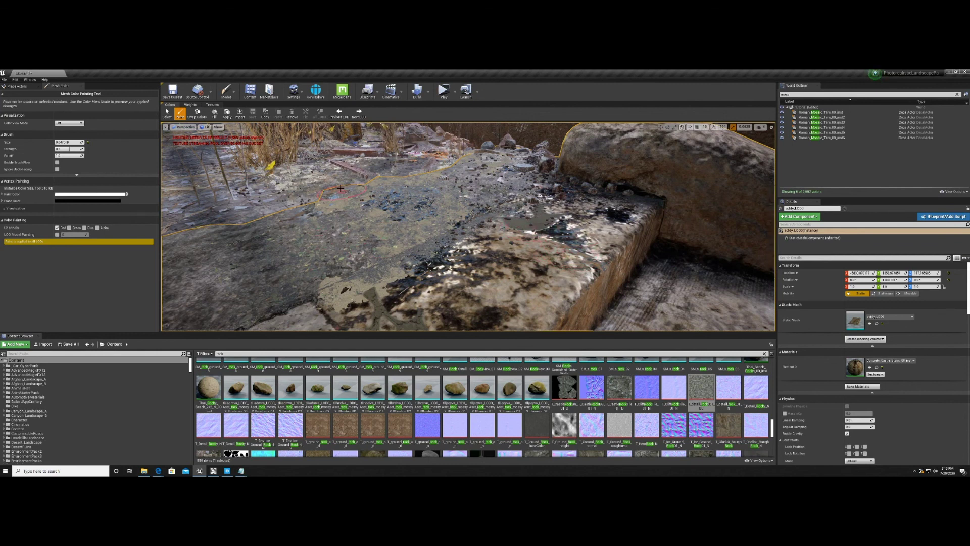
pyautogui.press('s')
pyautogui.moveTo(349, 189)
pyautogui.mouseDown(button='right')
pyautogui.moveTo(350, 198)
pyautogui.moveTo(353, 185)
pyautogui.mouseUp(button='right')
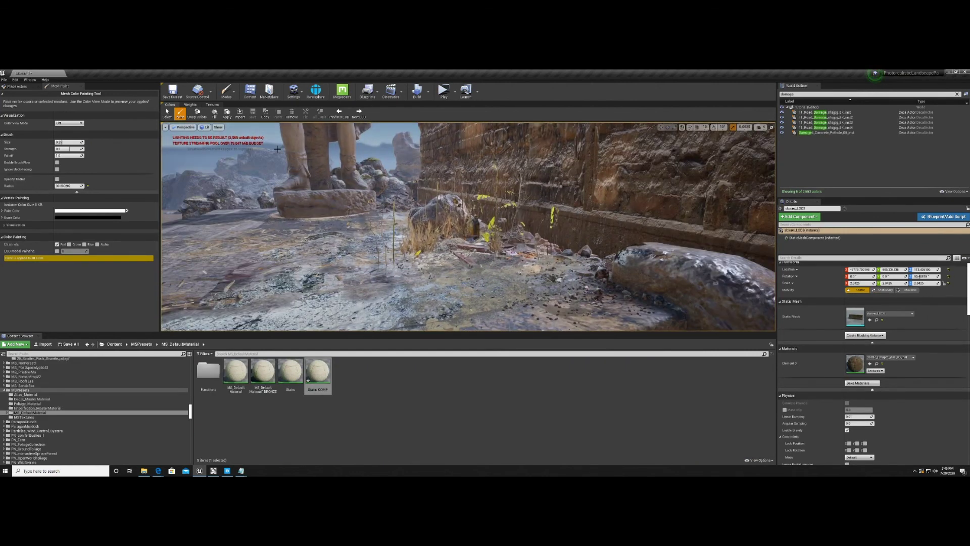
# Step: Leave mesh painting and return the level editor to Select mode
pyautogui.click(167, 113)
pyautogui.click(226, 91)
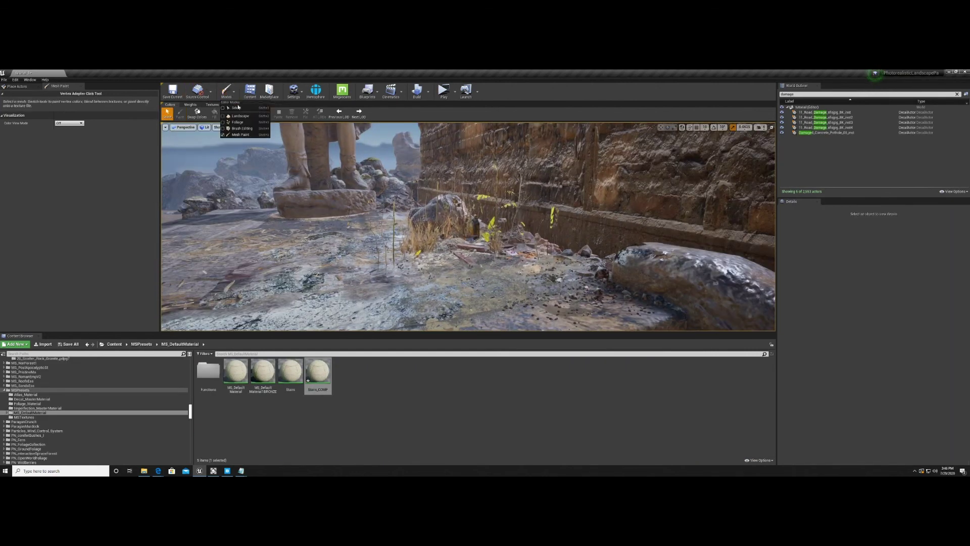
pyautogui.click(238, 108)
pyautogui.press('s')
pyautogui.moveTo(354, 202)
pyautogui.mouseDown(button='right')
pyautogui.moveTo(367, 218)
pyautogui.moveTo(350, 200)
pyautogui.moveTo(439, 216)
pyautogui.mouseUp(button='right')
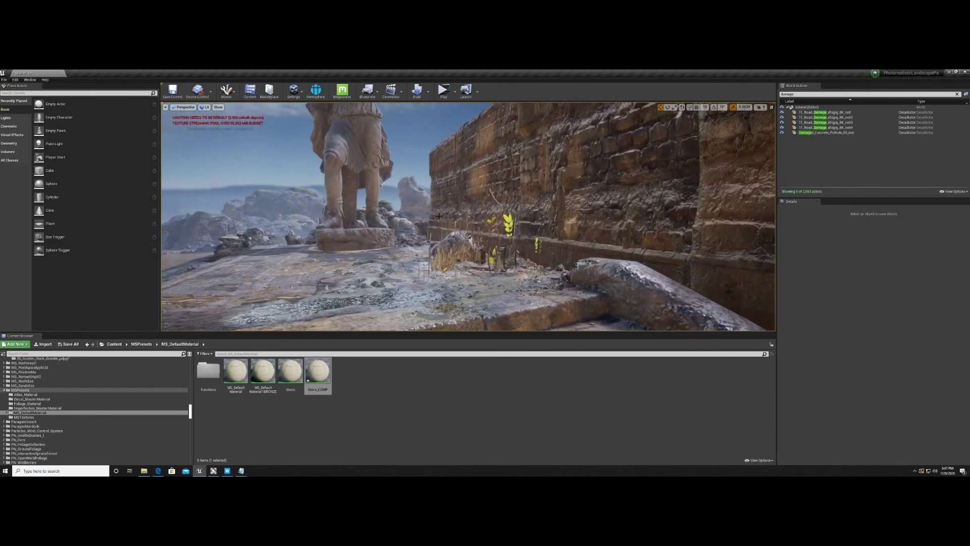
# Step: Clear the "damage" actor filter, search the level's actors for "dire" and select the directional light
pyautogui.click(957, 94)
pyautogui.scroll(-3, 828, 157)
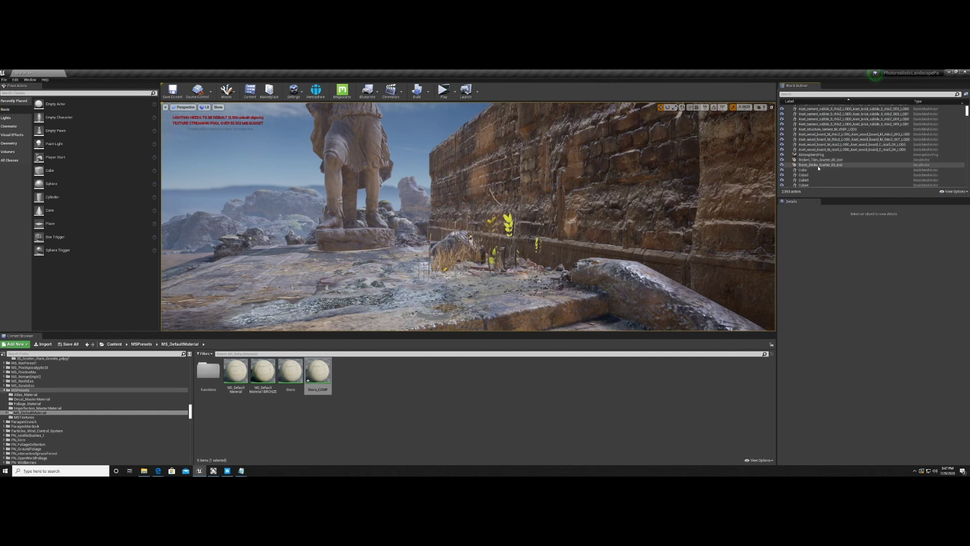
pyautogui.scroll(2, 818, 159)
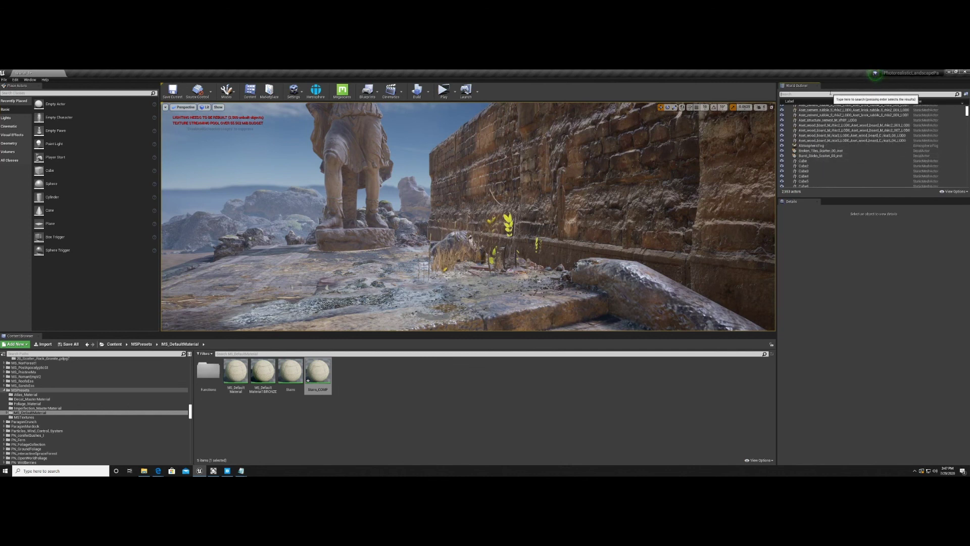
pyautogui.click(830, 94)
pyautogui.write('dirte')
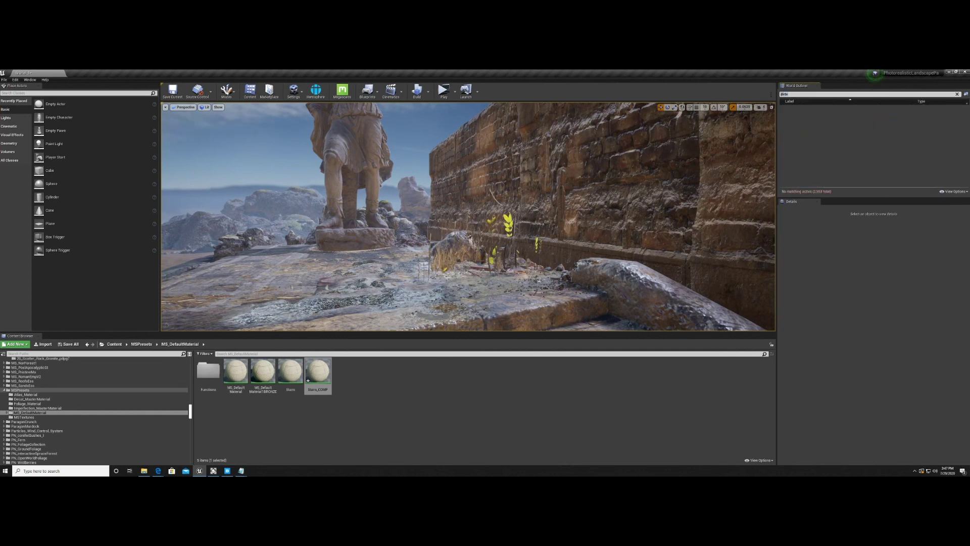
pyautogui.press('BackSpace')
pyautogui.press('BackSpace')
pyautogui.write('e')
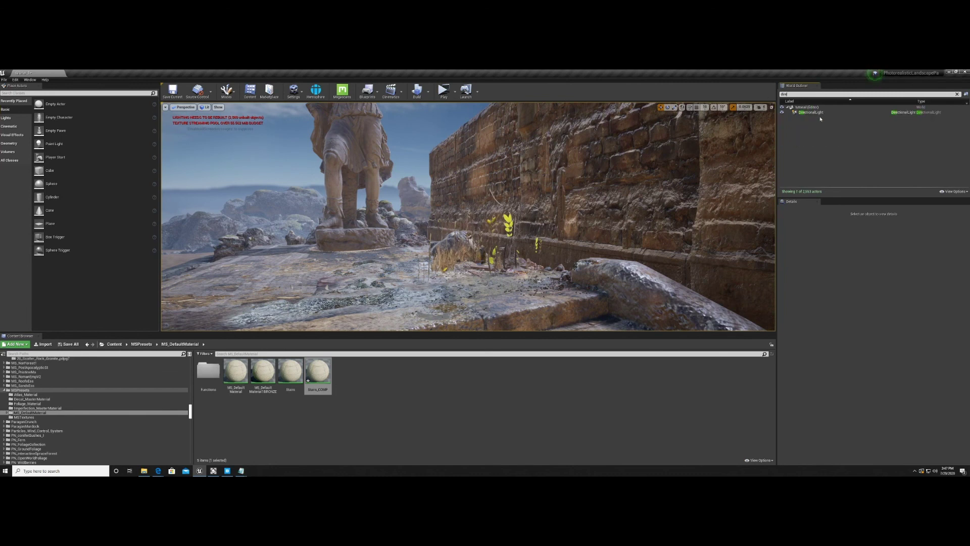
pyautogui.click(816, 113)
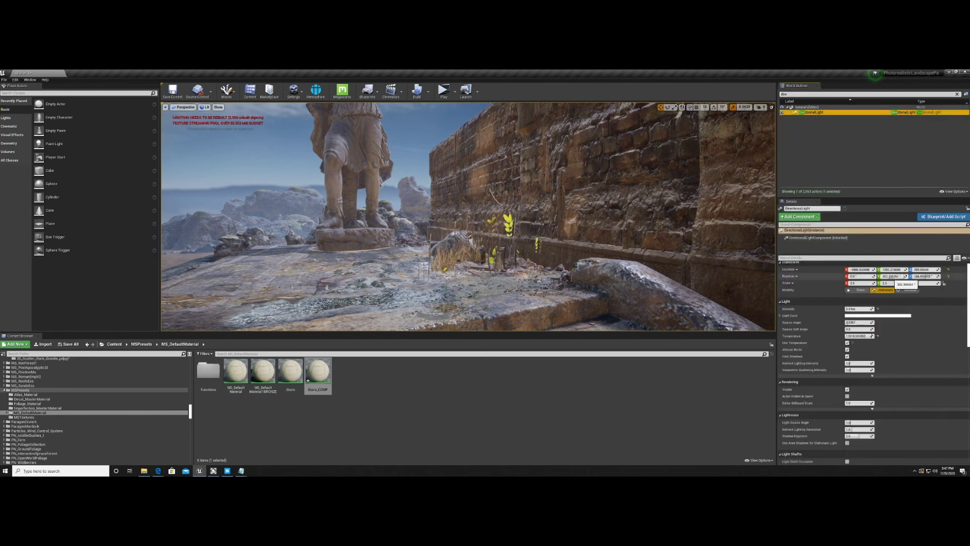
# Step: Rotate the directional light about its Y and Z axes to relight the wall, statue and ground from another direction
pyautogui.moveTo(892, 276)
pyautogui.mouseDown()
pyautogui.moveTo(862, 276)
pyautogui.moveTo(903, 277)
pyautogui.moveTo(889, 277)
pyautogui.mouseUp()
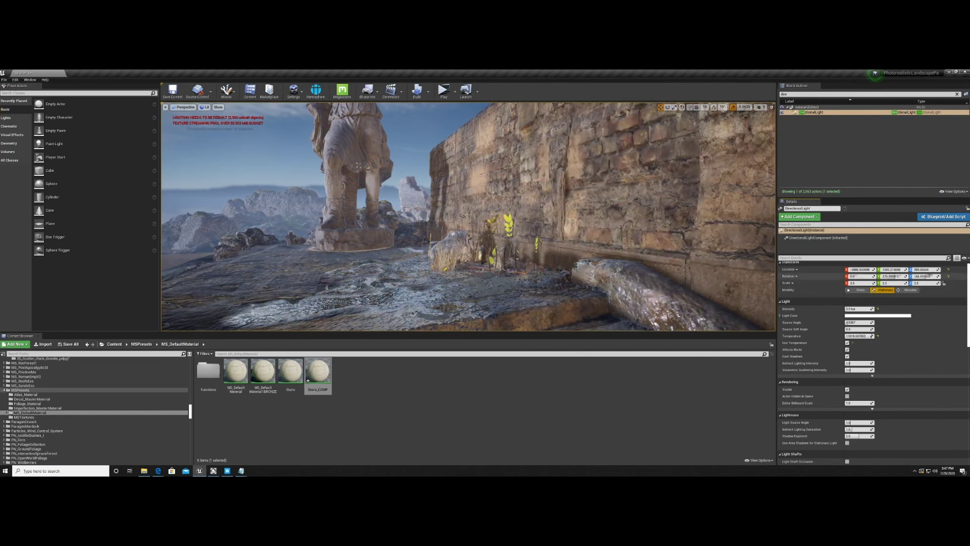
pyautogui.moveTo(925, 276); pyautogui.dragTo(930, 277)
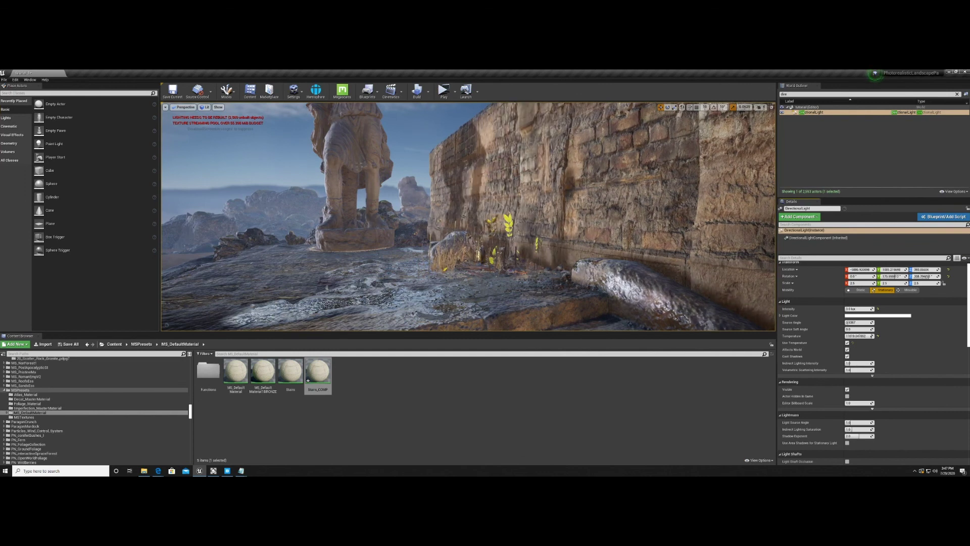
pyautogui.moveTo(567, 208); pyautogui.dragTo(573, 218, button='right')
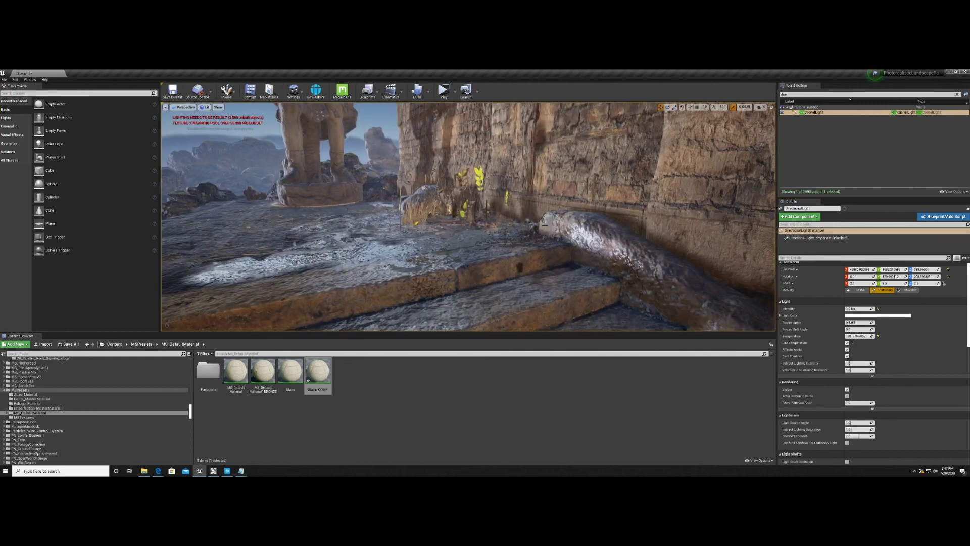
# Step: Return to Mesh Paint mode, select the stone stairs mesh and paint vertex color on it around the boulder beside the steps
pyautogui.click(226, 91)
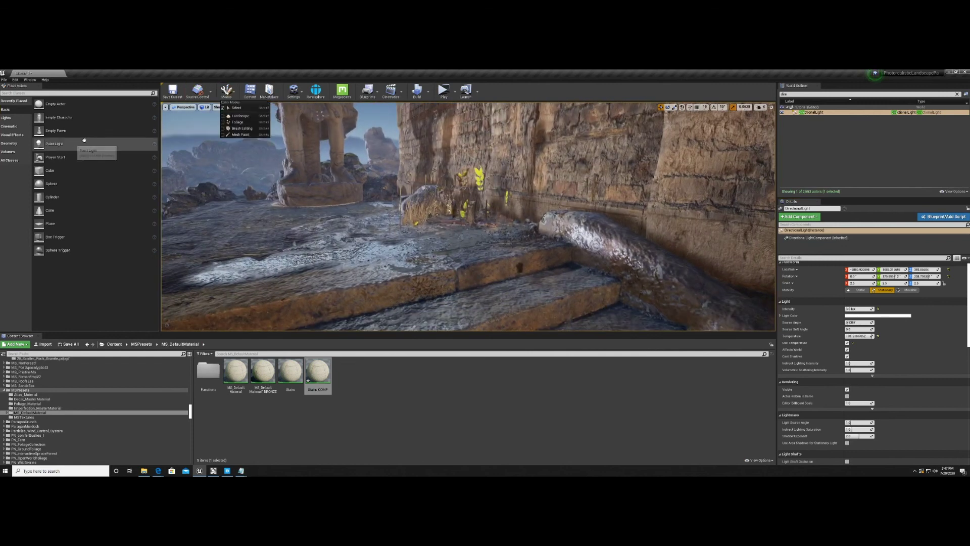
pyautogui.click(245, 134)
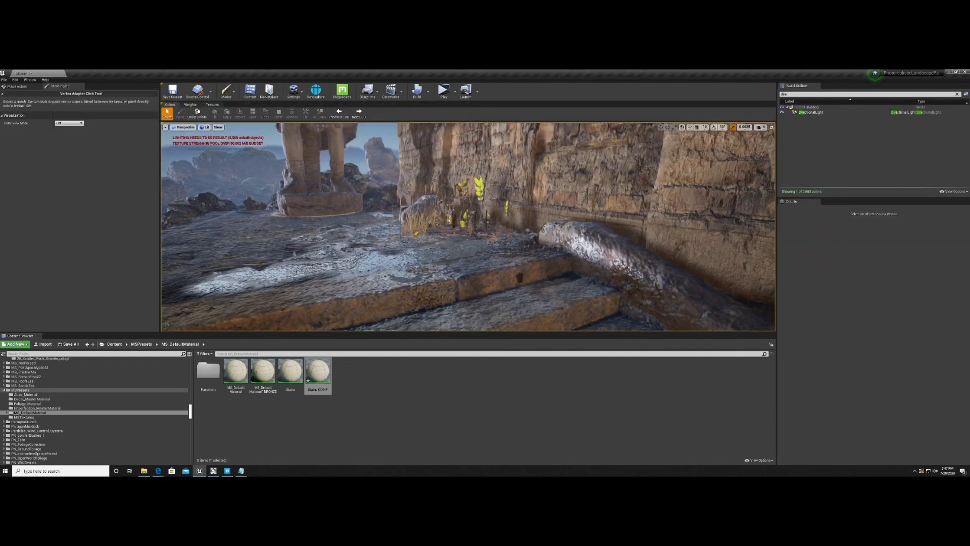
pyautogui.click(483, 260)
pyautogui.click(180, 113)
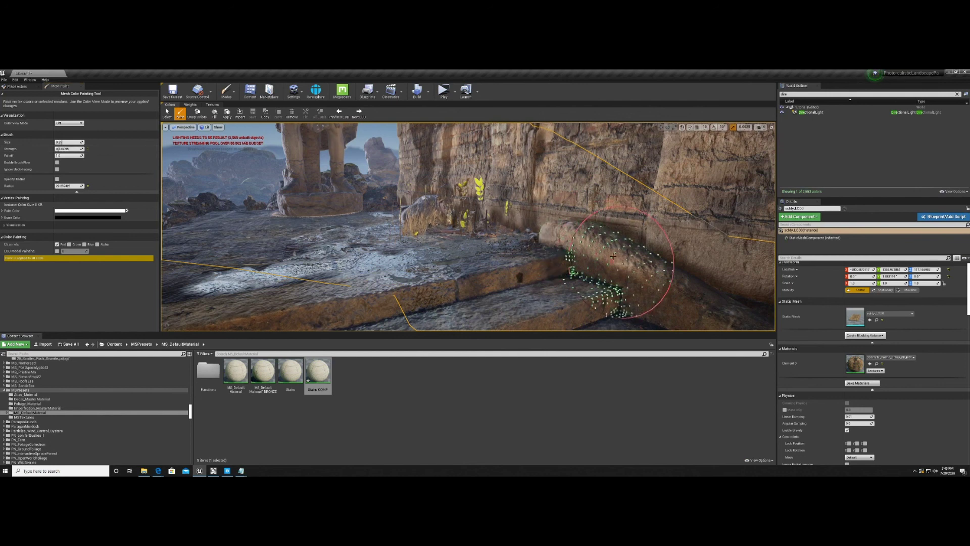
pyautogui.moveTo(652, 252)
pyautogui.mouseDown()
pyautogui.moveTo(612, 275)
pyautogui.moveTo(571, 258)
pyautogui.moveTo(652, 283)
pyautogui.moveTo(610, 277)
pyautogui.mouseUp()
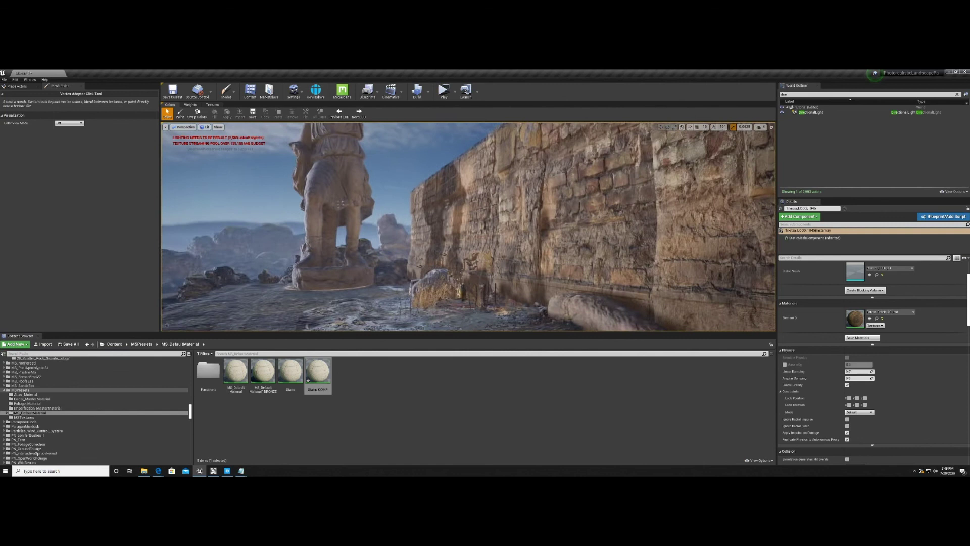
# Step: Place a point light at the wall's base by the dry plants and reduce its intensity to a faint glow
pyautogui.moveTo(454, 223); pyautogui.dragTo(475, 235, button='right')
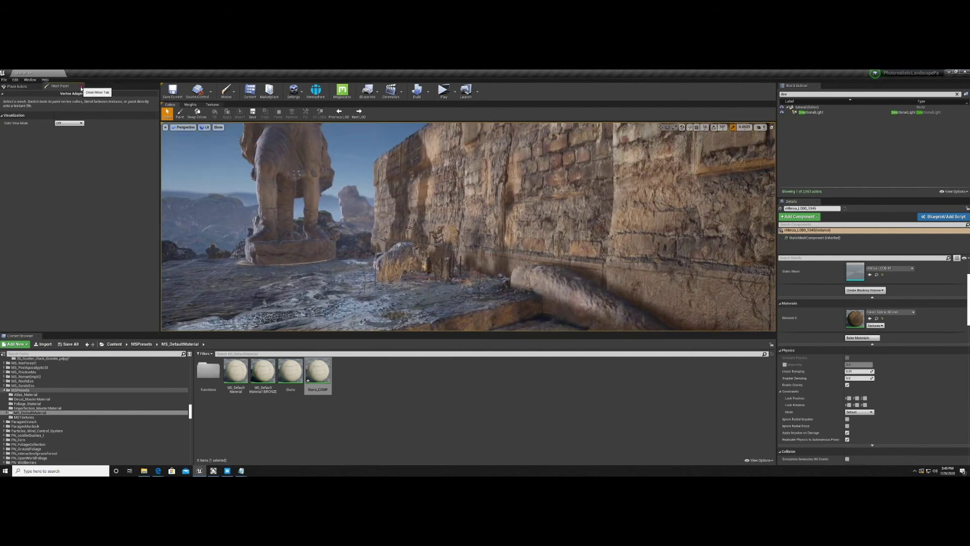
pyautogui.click(17, 87)
pyautogui.moveTo(123, 134); pyautogui.dragTo(422, 266)
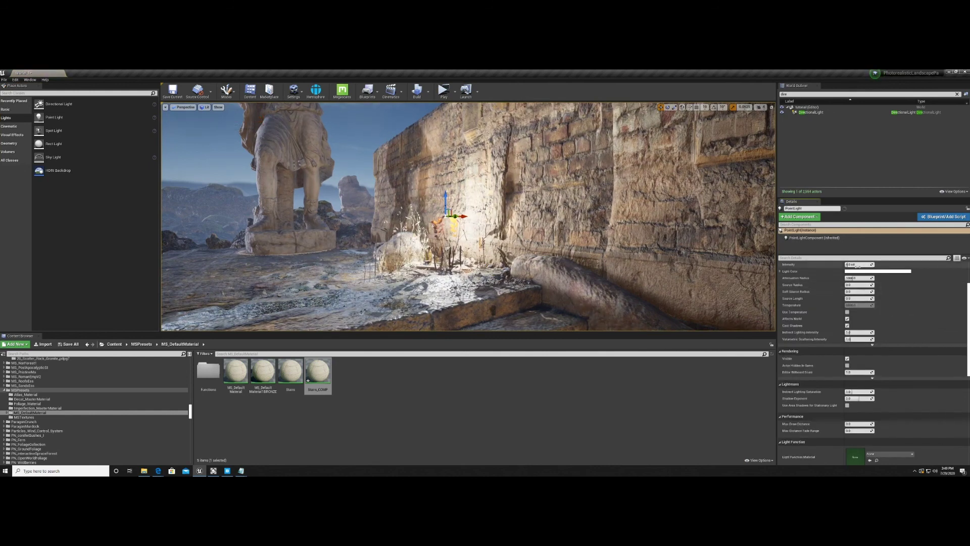
pyautogui.moveTo(857, 265)
pyautogui.mouseDown()
pyautogui.moveTo(836, 265)
pyautogui.moveTo(846, 264)
pyautogui.mouseUp()
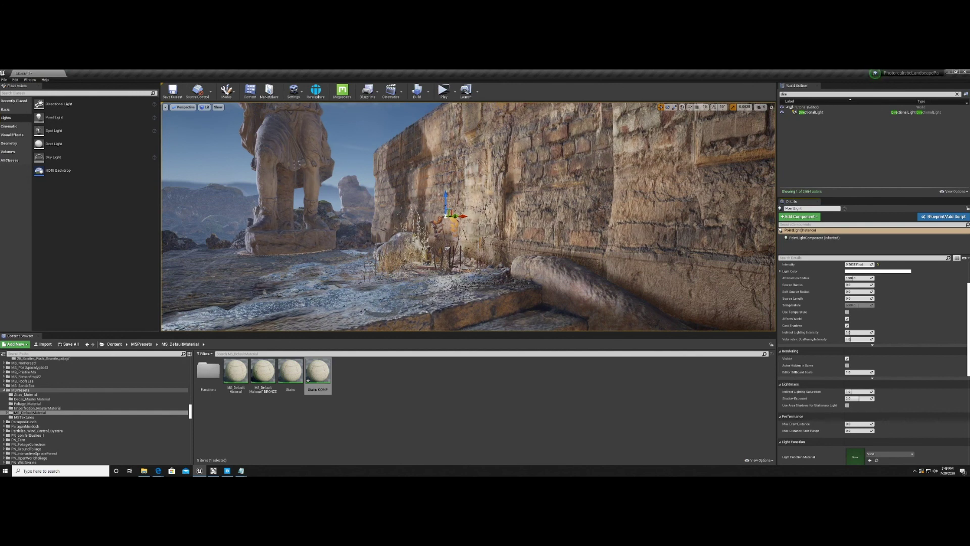
# Step: Lower the directional light's temperature to give the wall a warm orange tone
pyautogui.click(811, 112)
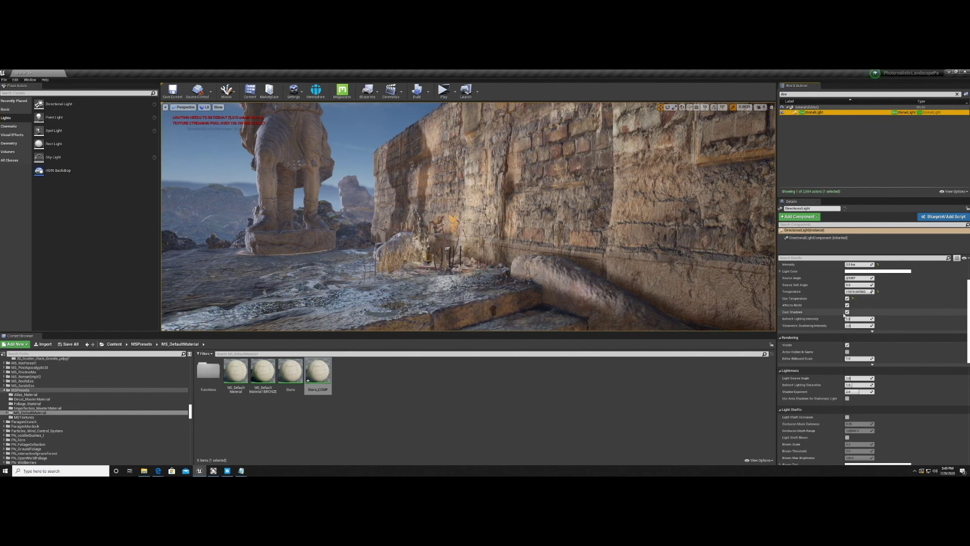
pyautogui.moveTo(859, 292); pyautogui.dragTo(839, 292)
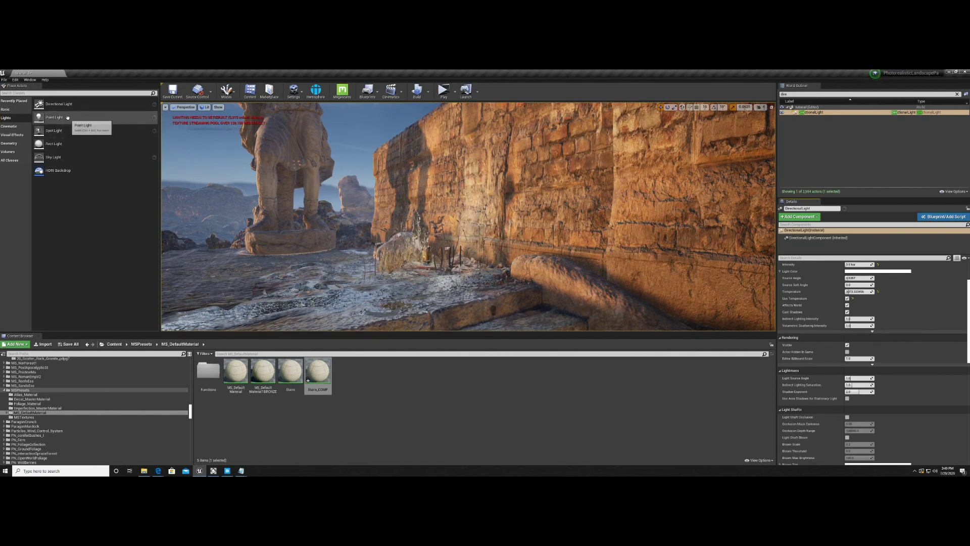
# Step: Place a point light on the ground in front of the statue, with intensity 1 and a warm, lowered color temperature
pyautogui.moveTo(67, 117); pyautogui.dragTo(271, 279)
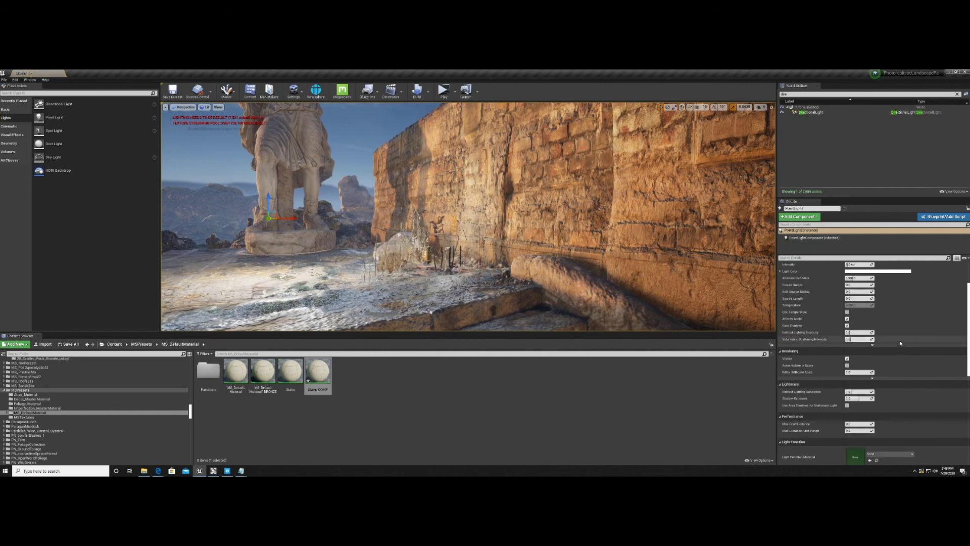
pyautogui.moveTo(857, 264); pyautogui.dragTo(850, 264)
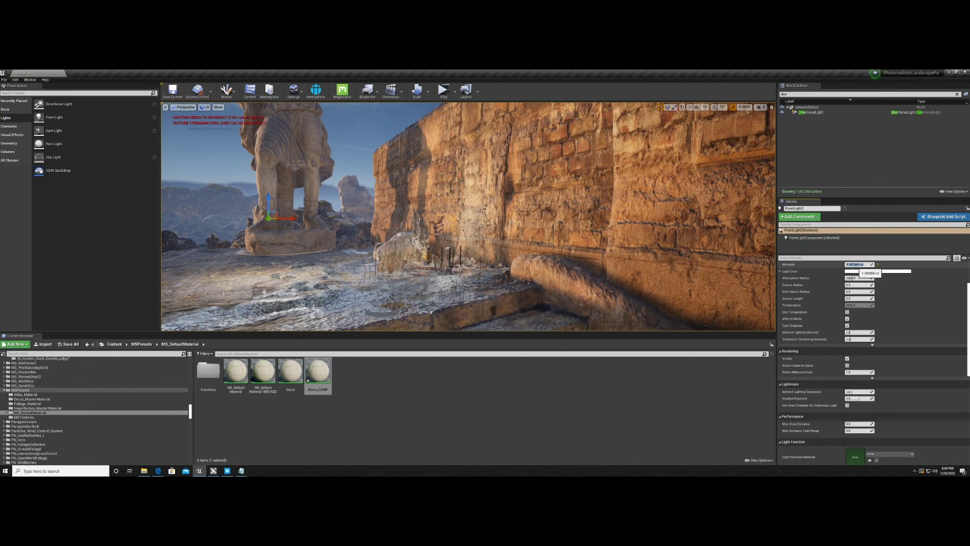
pyautogui.write('1')
pyautogui.press('Return')
pyautogui.click(848, 311)
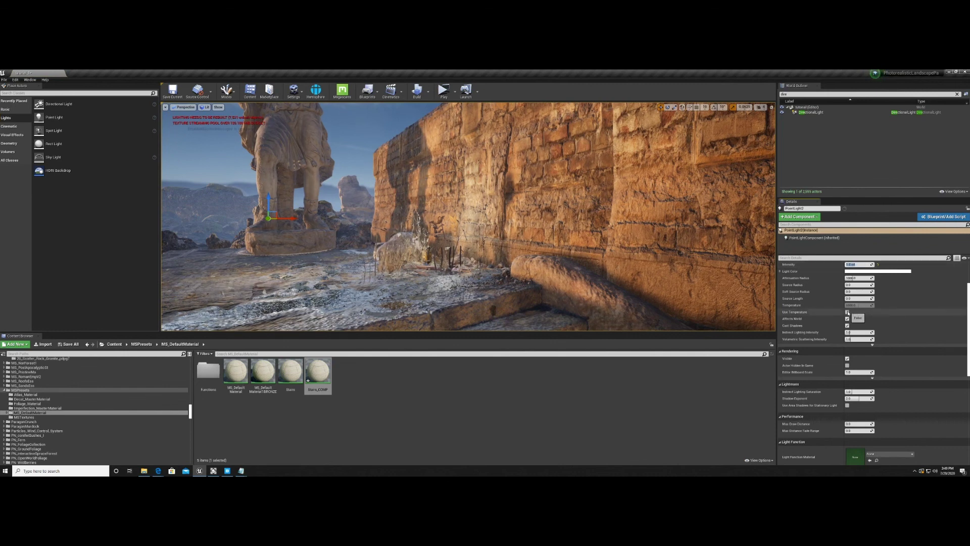
pyautogui.moveTo(859, 305); pyautogui.dragTo(849, 306)
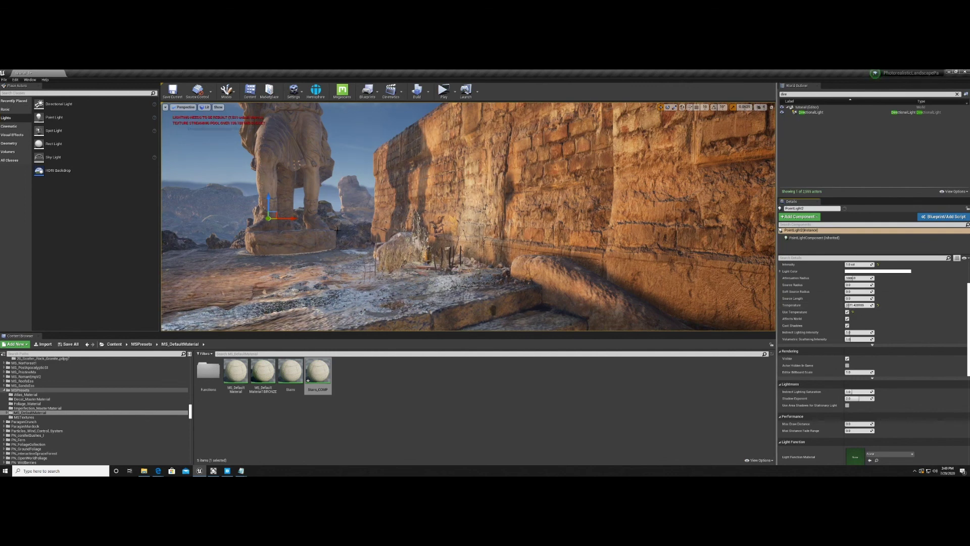
# Step: Place another point light on the ground beside the statue, away from the wall, and reduce its intensity to a faint glow
pyautogui.moveTo(71, 121); pyautogui.dragTo(209, 218)
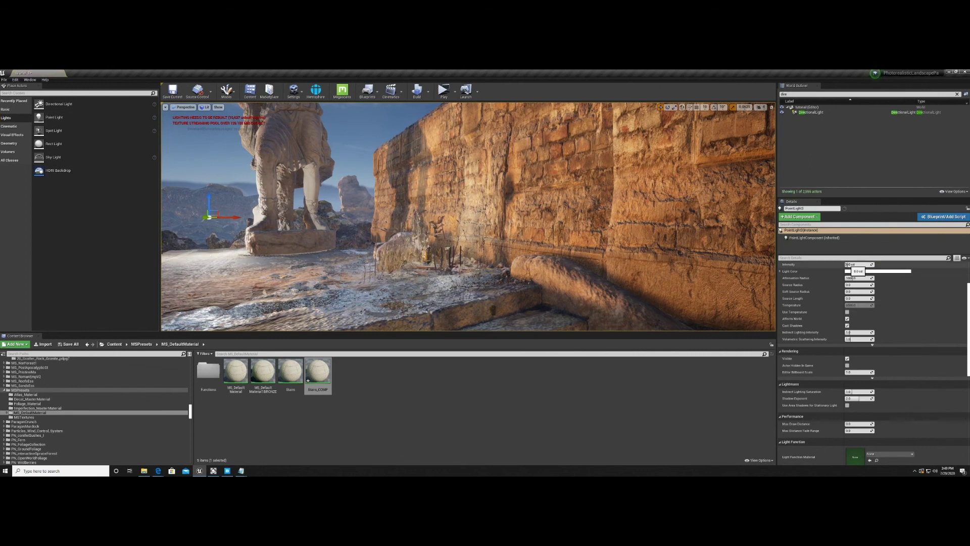
pyautogui.press('Return')
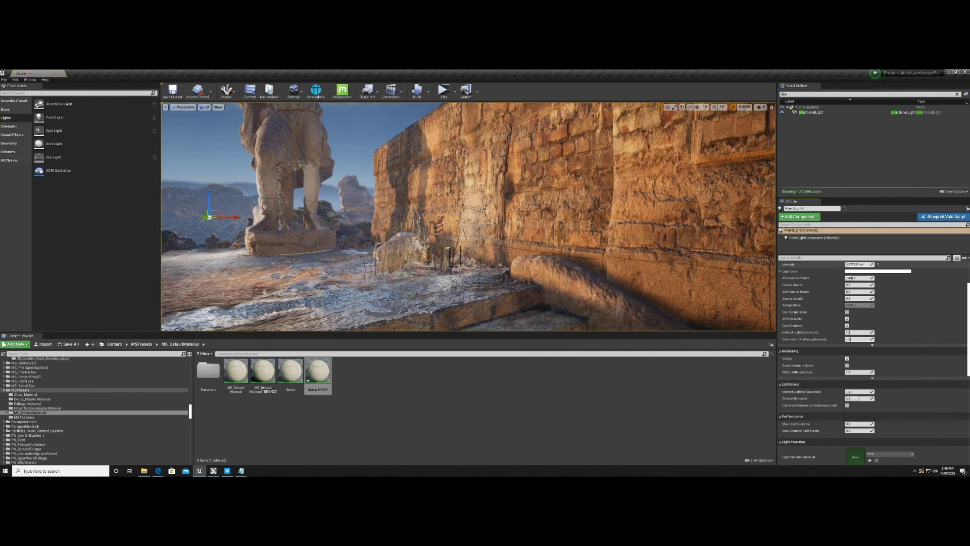
pyautogui.moveTo(851, 264); pyautogui.dragTo(848, 264)
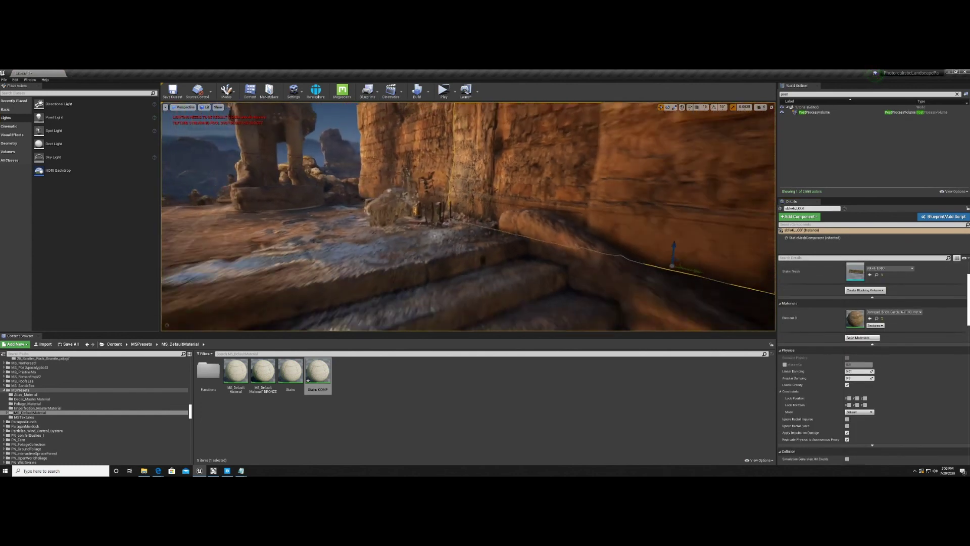
pyautogui.press('w')
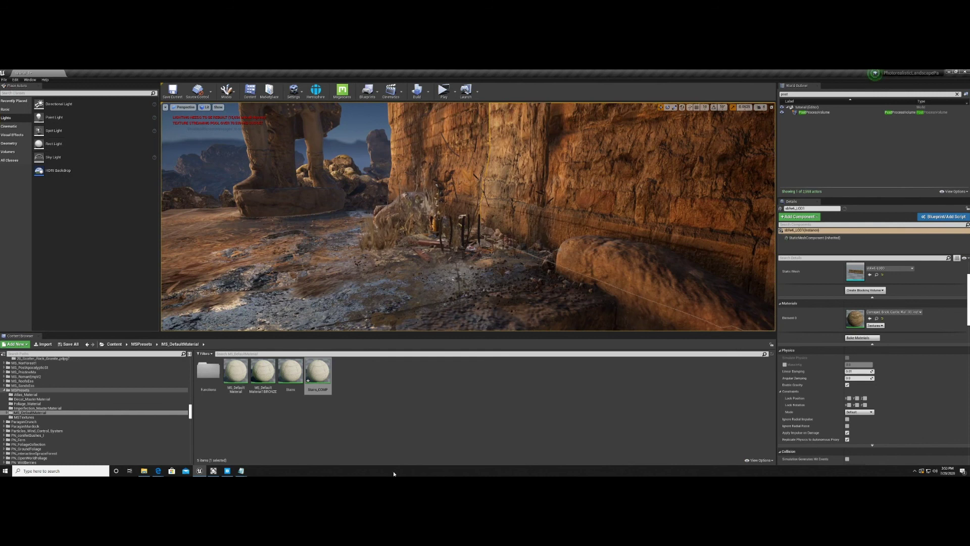
pyautogui.press('s')
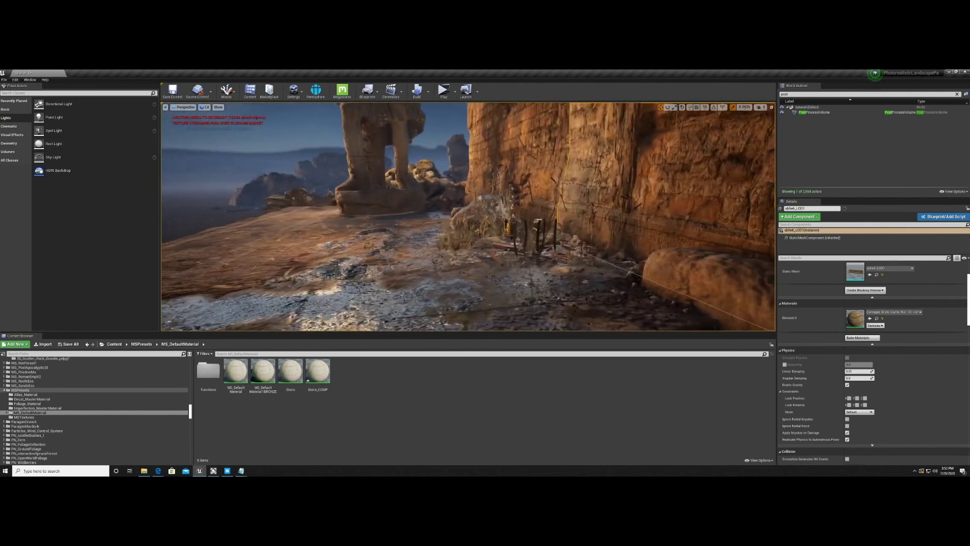
pyautogui.press('w')
pyautogui.moveTo(361, 248); pyautogui.dragTo(376, 252, button='right')
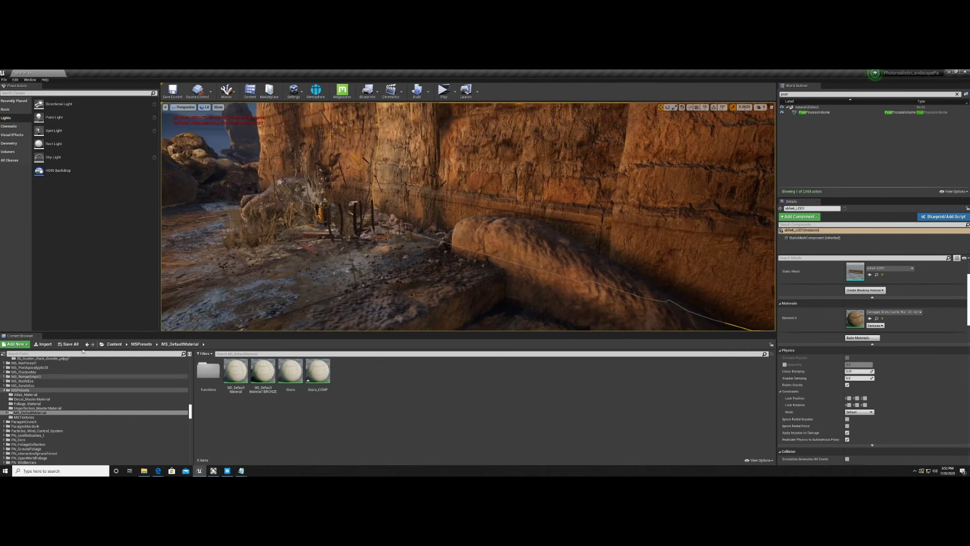